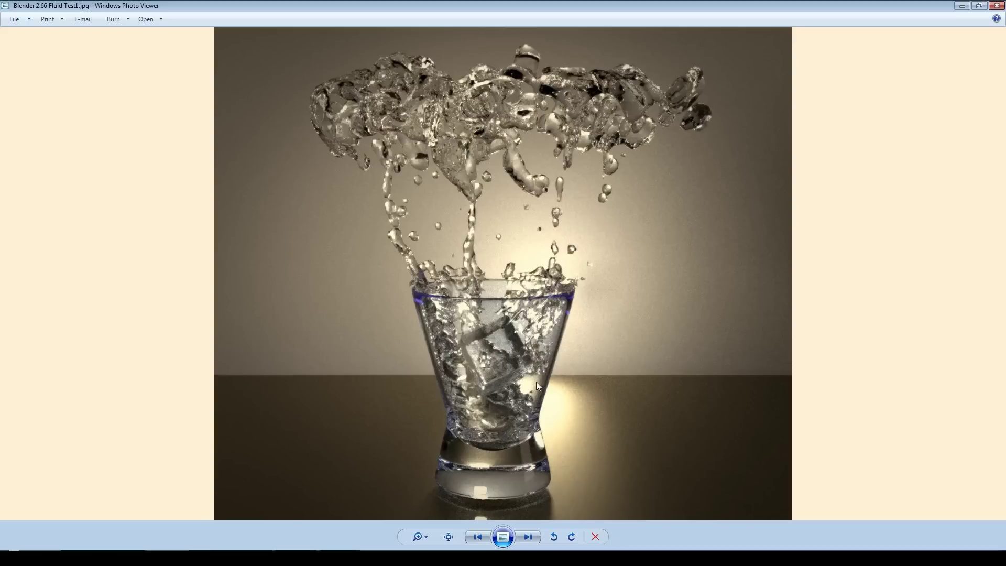
# Step: Close the reference picture of the glass and add a mesh circle with 32 vertices and a radius of 1
pyautogui.click(997, 6)
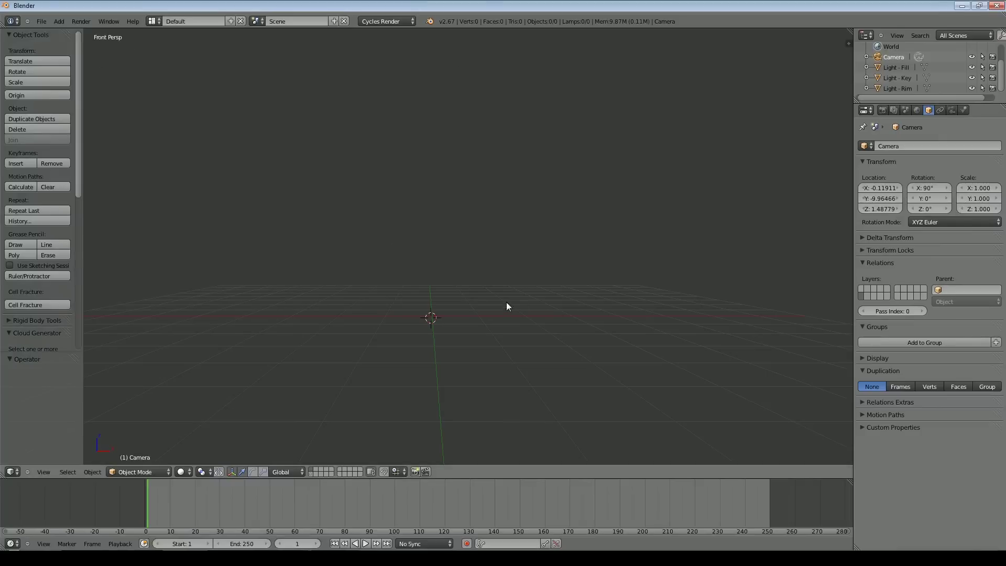
pyautogui.click(61, 21)
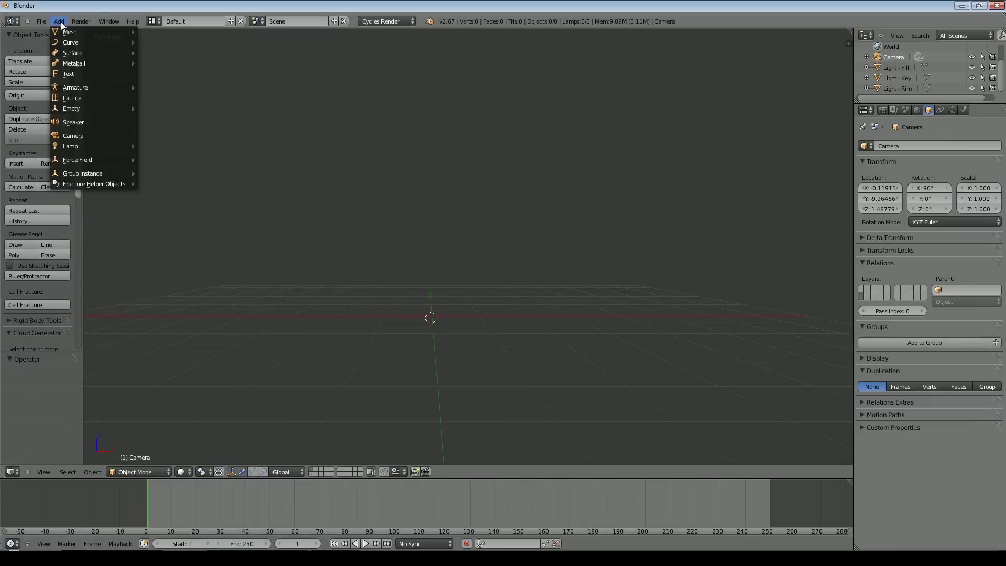
pyautogui.moveTo(64, 33)
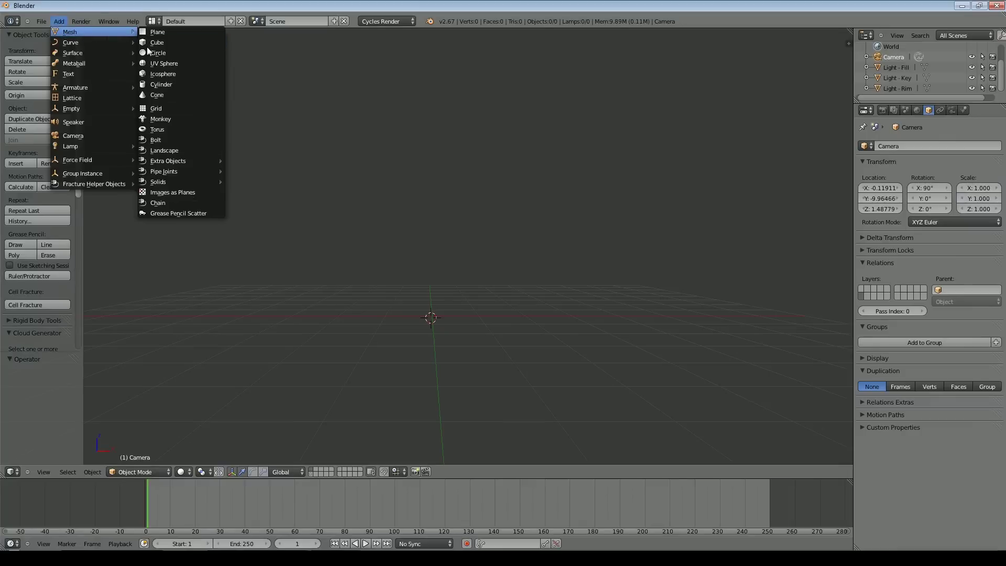
pyautogui.click(171, 52)
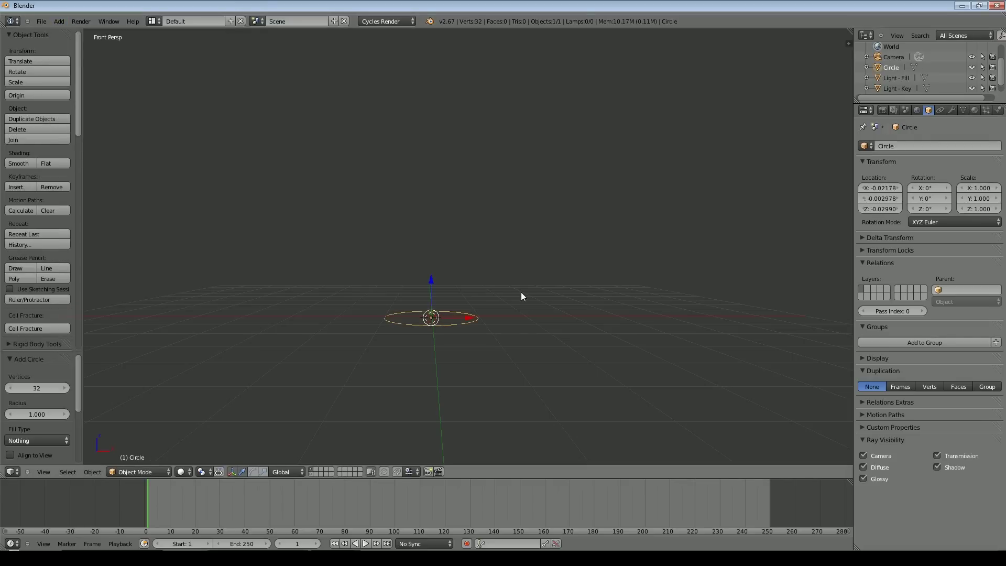
# Step: Turn on the on-screen key display and hide the 3D view's side panels
pyautogui.press('n')
pyautogui.scroll(-10, 820, 330)
pyautogui.click(805, 456)
pyautogui.press('n')
pyautogui.press('t')
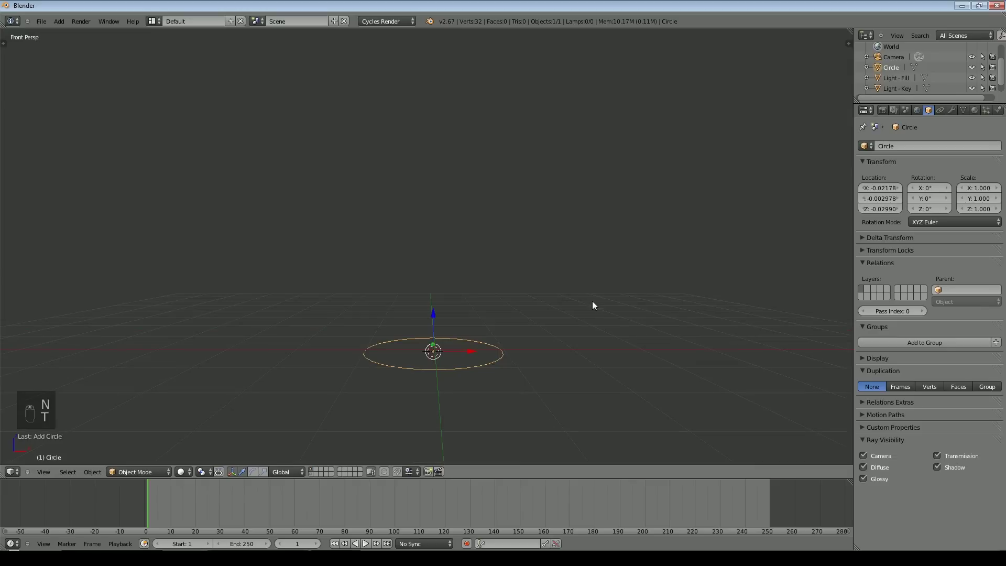
# Step: Move the circle close to the world origin in front orthographic view
pyautogui.press('KP_1')
pyautogui.press('KP_5')
pyautogui.scroll(2, 592, 300)
pyautogui.moveTo(432, 351); pyautogui.dragTo(437, 348)
pyautogui.moveTo(465, 382); pyautogui.dragTo(467, 382)
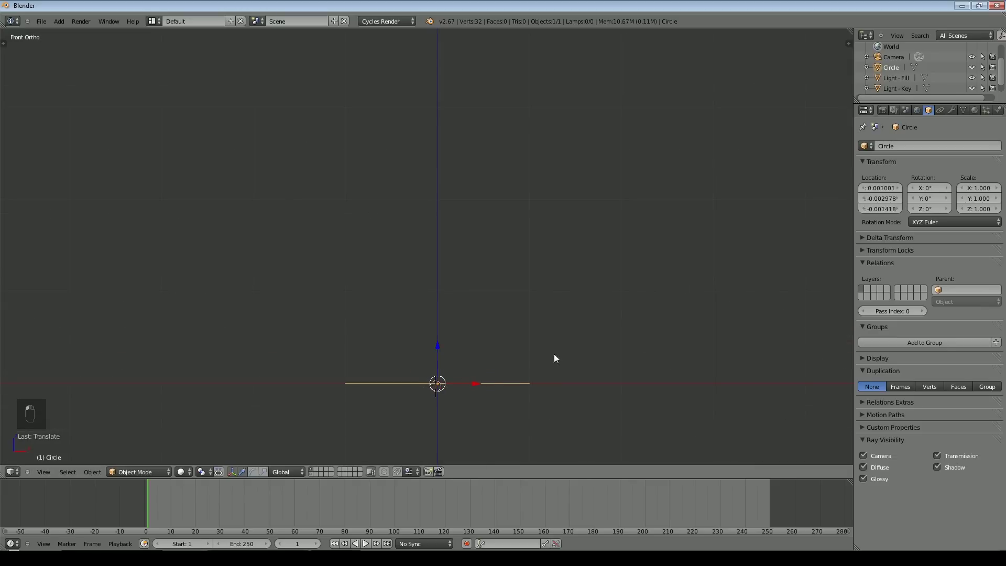
# Step: Extrude the circle's edge loop in Edit Mode, scale it outward slightly and raise it a little to form the base edge
pyautogui.press('Tab')
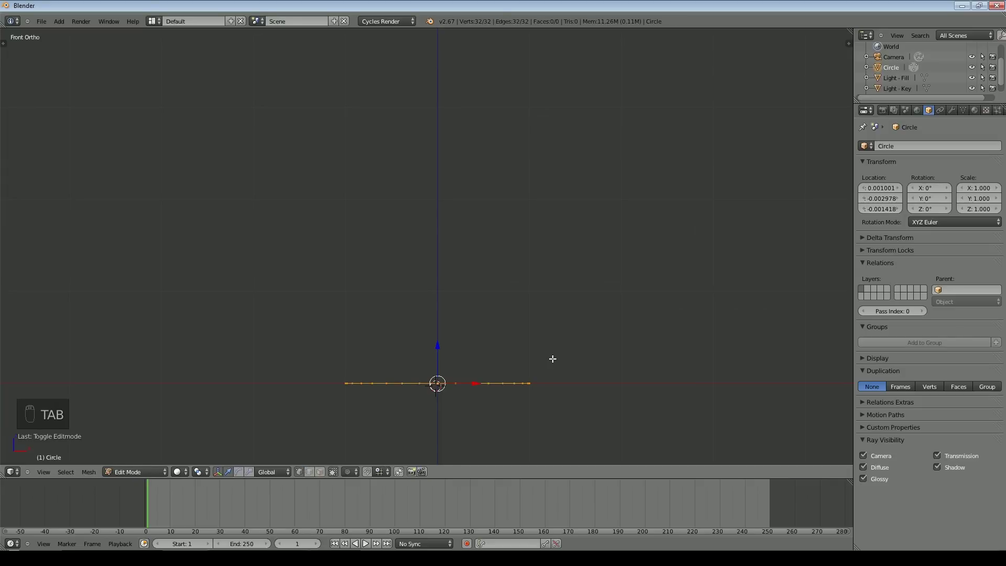
pyautogui.press('e')
pyautogui.rightClick(564, 393)
pyautogui.press('s')
pyautogui.click(581, 382)
pyautogui.moveTo(436, 348); pyautogui.dragTo(440, 341)
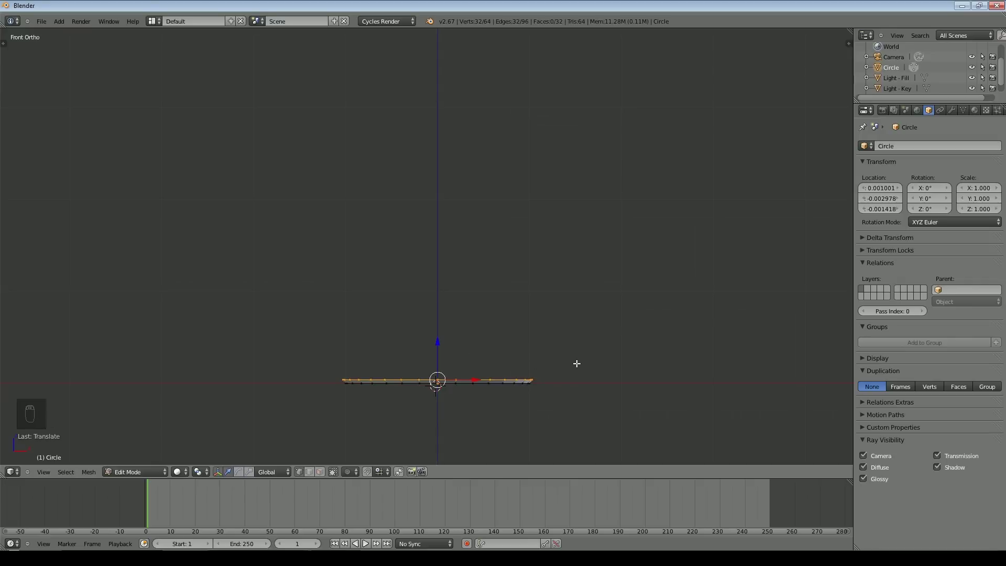
# Step: Extrude the upper base loop upward to form the lower glass wall and scale it wider than the base
pyautogui.press('e')
pyautogui.rightClick(577, 363)
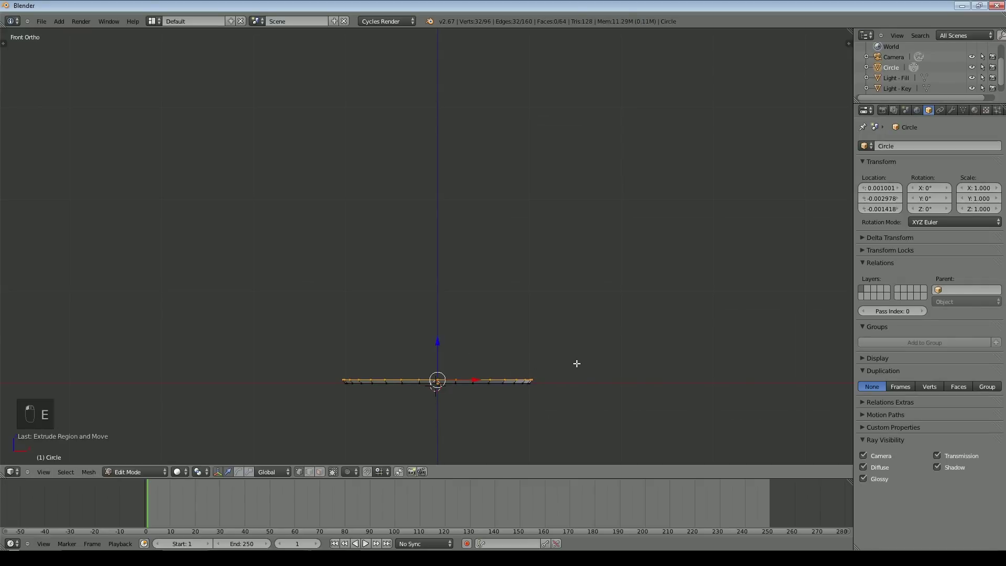
pyautogui.moveTo(438, 342); pyautogui.dragTo(441, 252)
pyautogui.scroll(-4, 441, 252)
pyautogui.press('s')
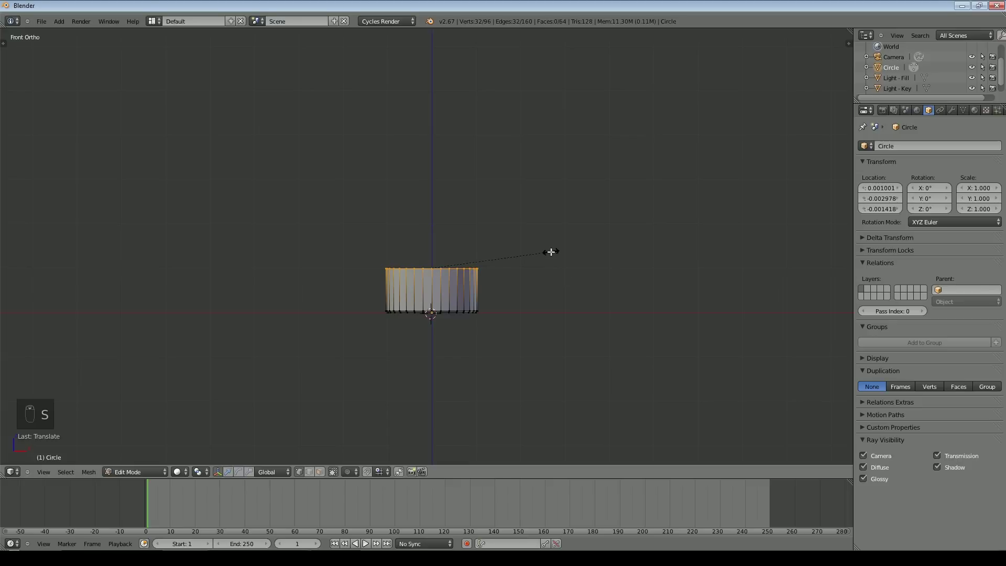
pyautogui.click(577, 252)
pyautogui.keyDown('shift'); pyautogui.moveTo(585, 270); pyautogui.dragTo(592, 331, button='middle'); pyautogui.keyUp('shift')
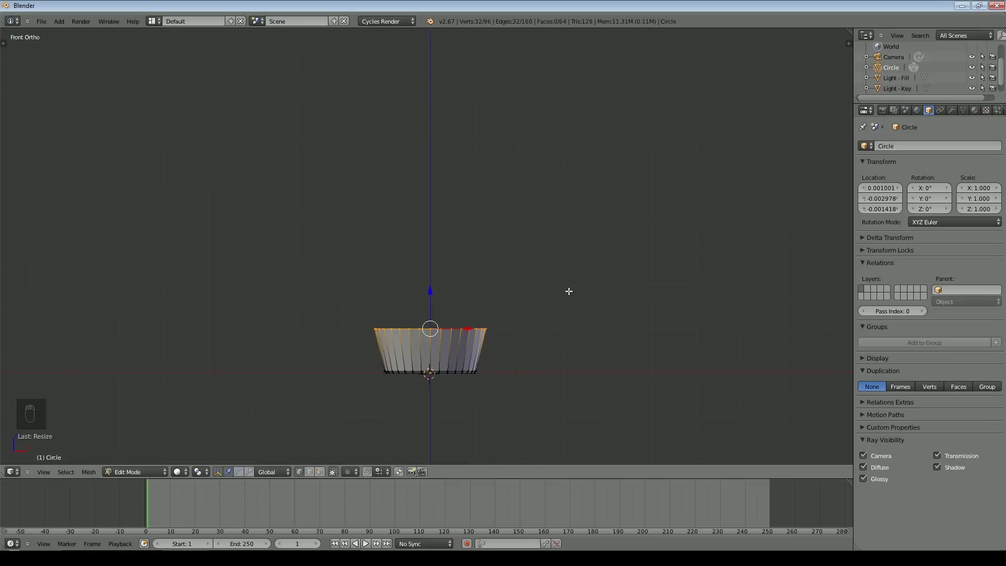
# Step: Show the mesh as wireframe, extrude the top loop up to rim height and scale it to about 1.65
pyautogui.press('z')
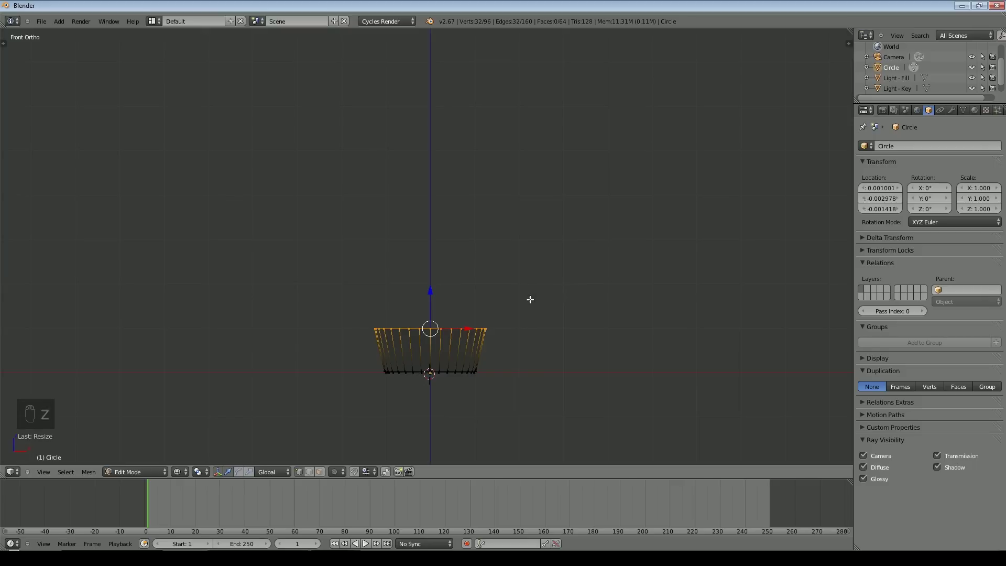
pyautogui.press('e')
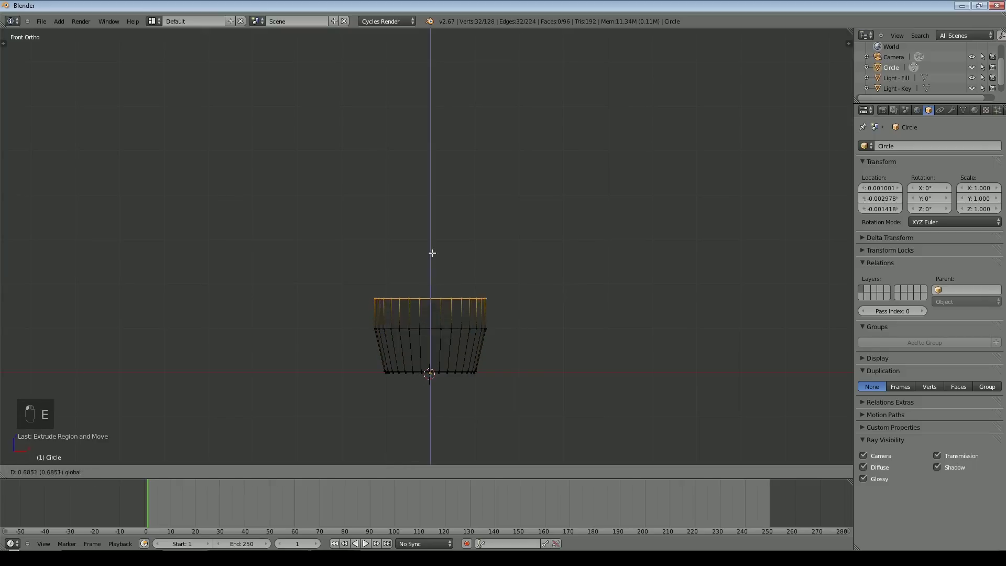
pyautogui.click(422, 157)
pyautogui.press('s')
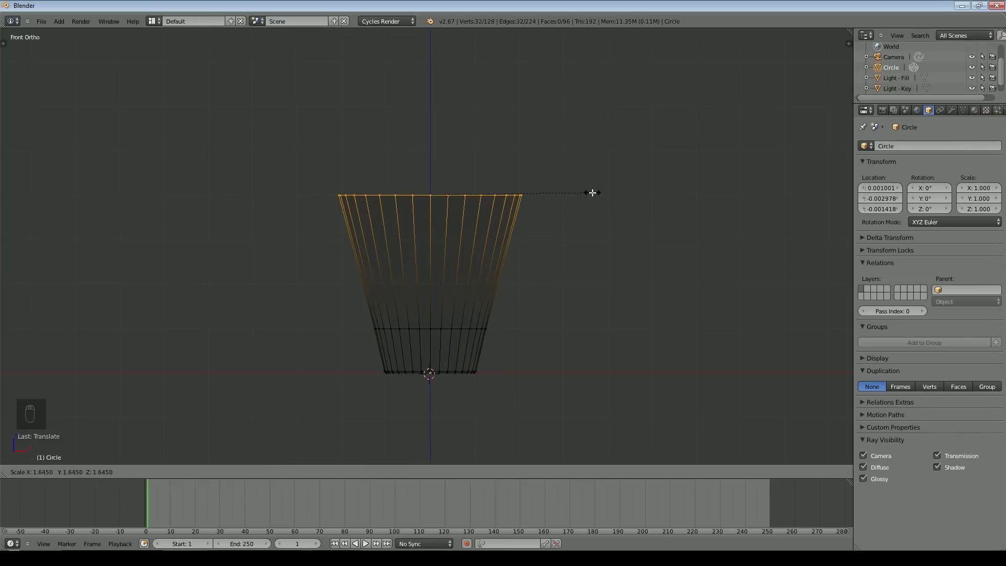
pyautogui.click(591, 193)
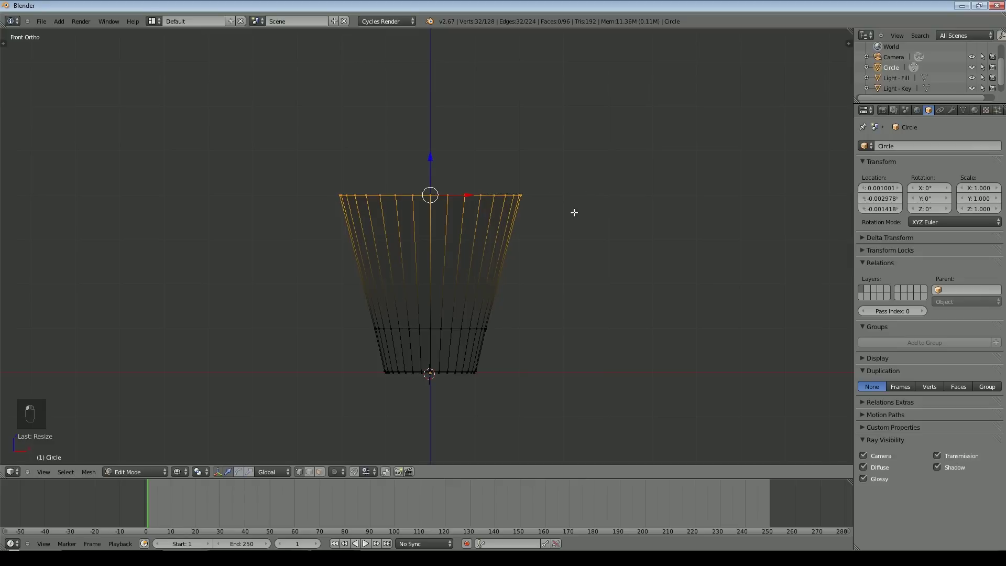
# Step: Extrude the rim loop again, raise it very slightly and scale it to start the rounded lip
pyautogui.keyDown('shift'); pyautogui.scroll(3, 580, 247); pyautogui.keyUp('shift')
pyautogui.scroll(5, 591, 256)
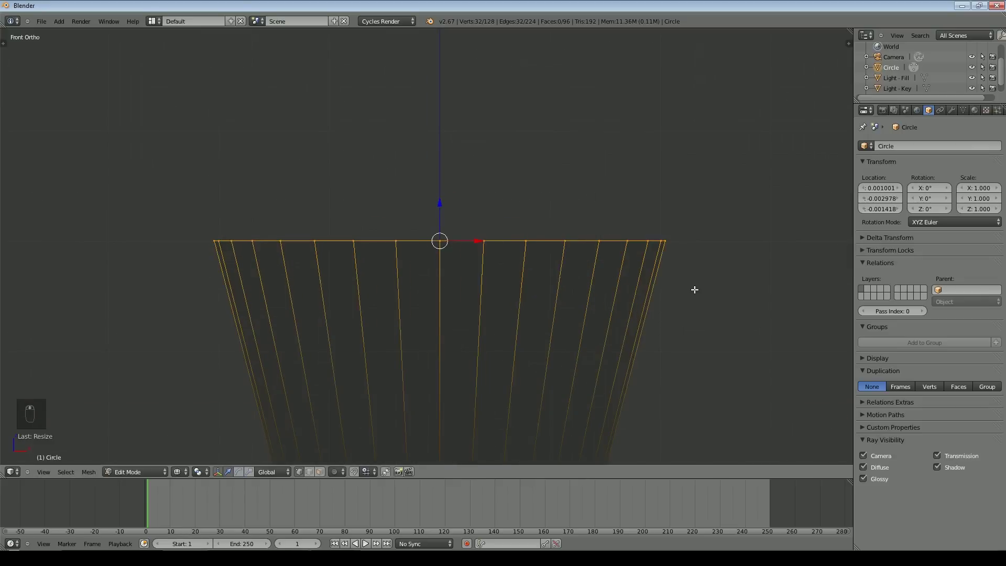
pyautogui.press('e')
pyautogui.rightClick(694, 288)
pyautogui.moveTo(440, 203); pyautogui.dragTo(437, 199)
pyautogui.click(438, 199)
pyautogui.press('s')
pyautogui.click(739, 248)
# Step: Extrude the lip loop inward at a scale of about 0.97 and adjust its height to form the rim thickness
pyautogui.moveTo(714, 254); pyautogui.dragTo(716, 283, button='middle')
pyautogui.press('e')
pyautogui.rightClick(726, 237)
pyautogui.press('s')
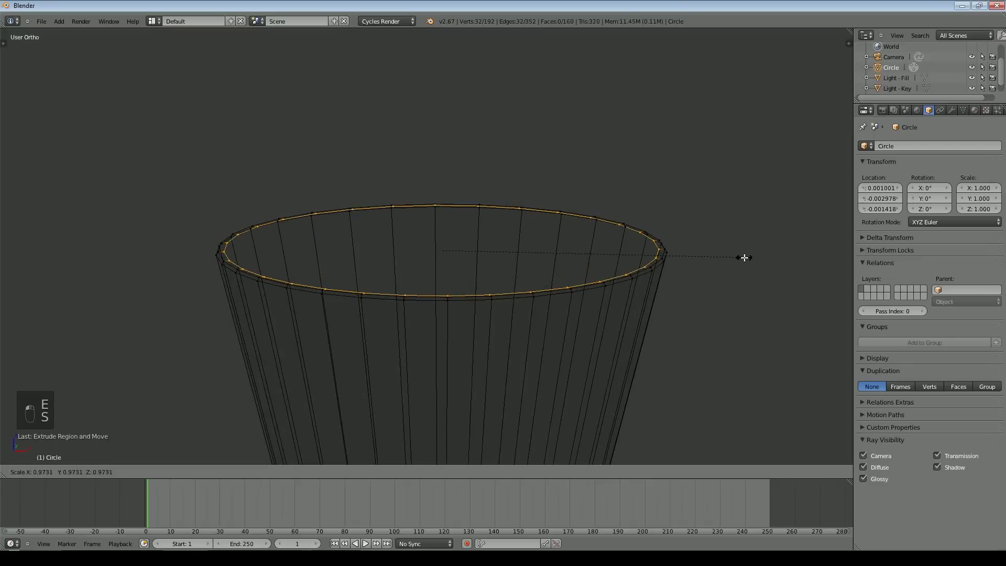
pyautogui.click(746, 256)
pyautogui.hotkey('ctrl', 'space')
pyautogui.moveTo(444, 219); pyautogui.dragTo(444, 219)
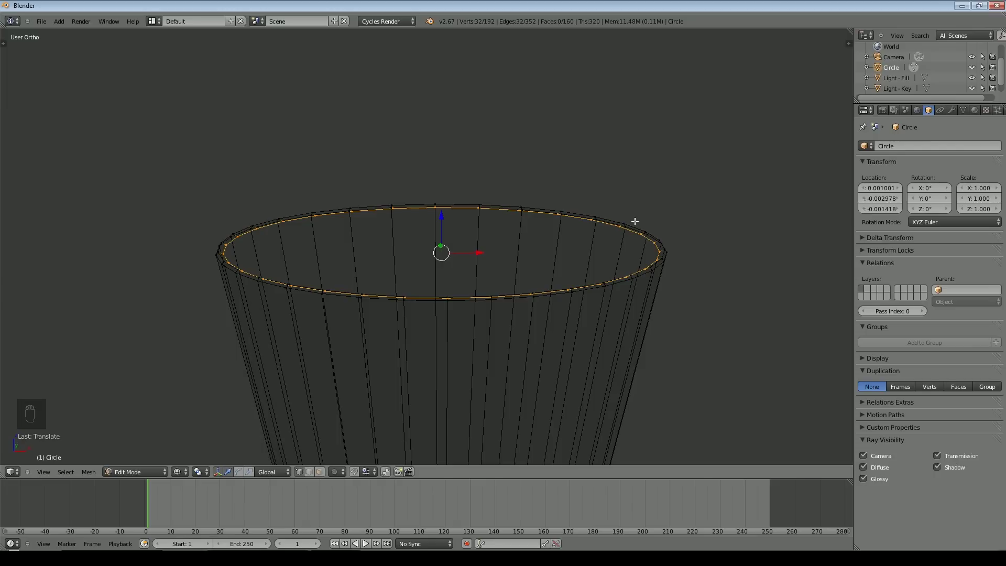
# Step: Extrude the inner rim loop down to just below the lower wall loop and scale it to fit inside the outer wall
pyautogui.press('KP_1')
pyautogui.keyDown('shift'); pyautogui.scroll(-2, 629, 203); pyautogui.keyUp('shift')
pyautogui.keyDown('shift'); pyautogui.moveTo(628, 203); pyautogui.dragTo(624, 140, button='middle'); pyautogui.keyUp('shift')
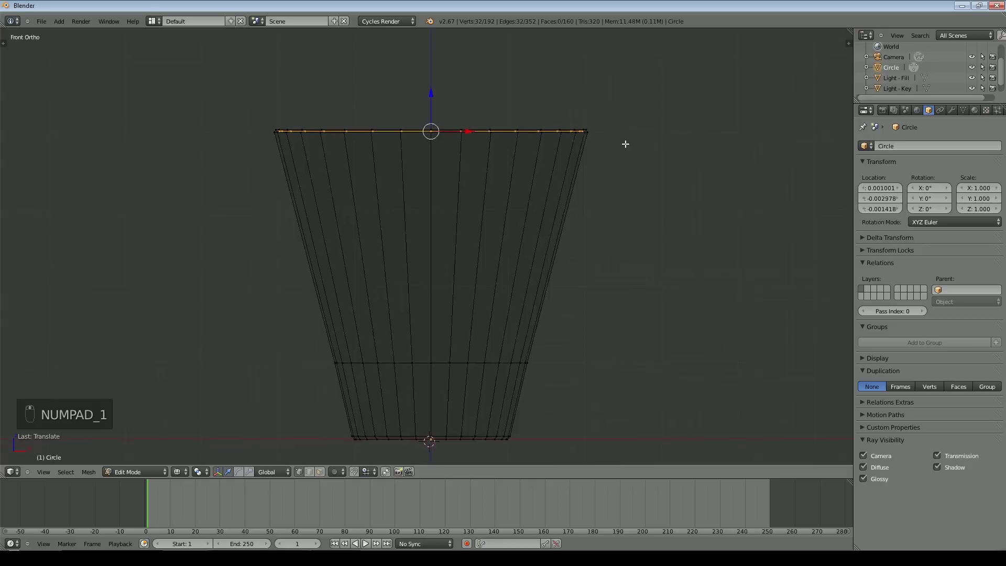
pyautogui.press('e')
pyautogui.rightClick(623, 304)
pyautogui.moveTo(432, 96); pyautogui.dragTo(454, 333)
pyautogui.press('s')
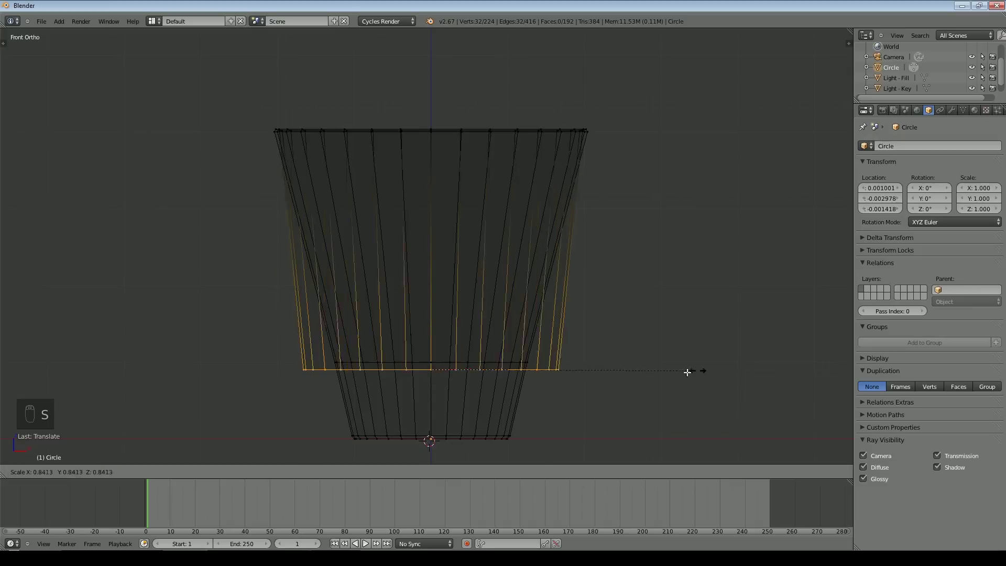
pyautogui.click(617, 375)
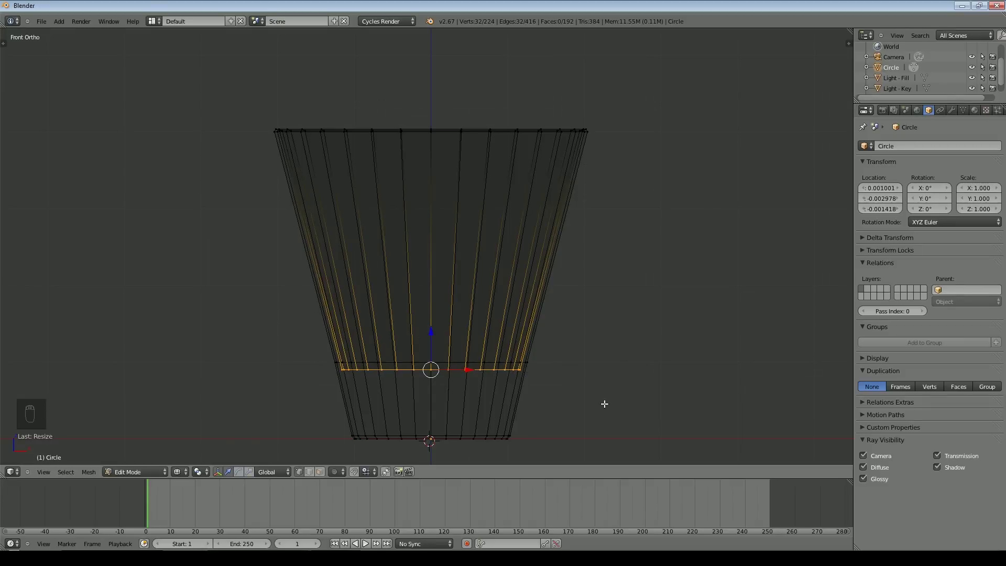
pyautogui.press('s')
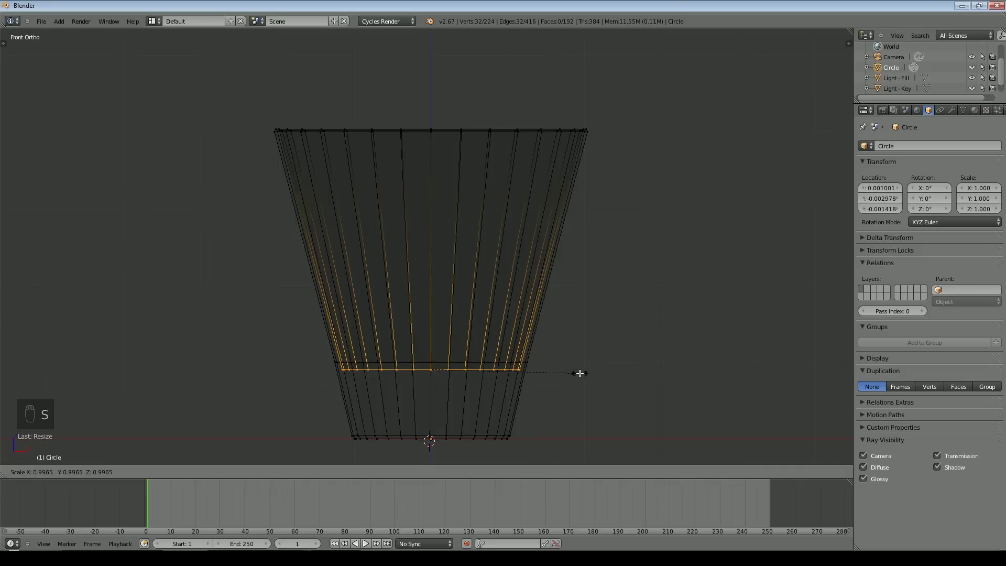
pyautogui.click(580, 373)
# Step: Extrude the inner wall's bottom loop slightly downward and scale it inward to begin the curved inner floor
pyautogui.press('e')
pyautogui.rightClick(520, 387)
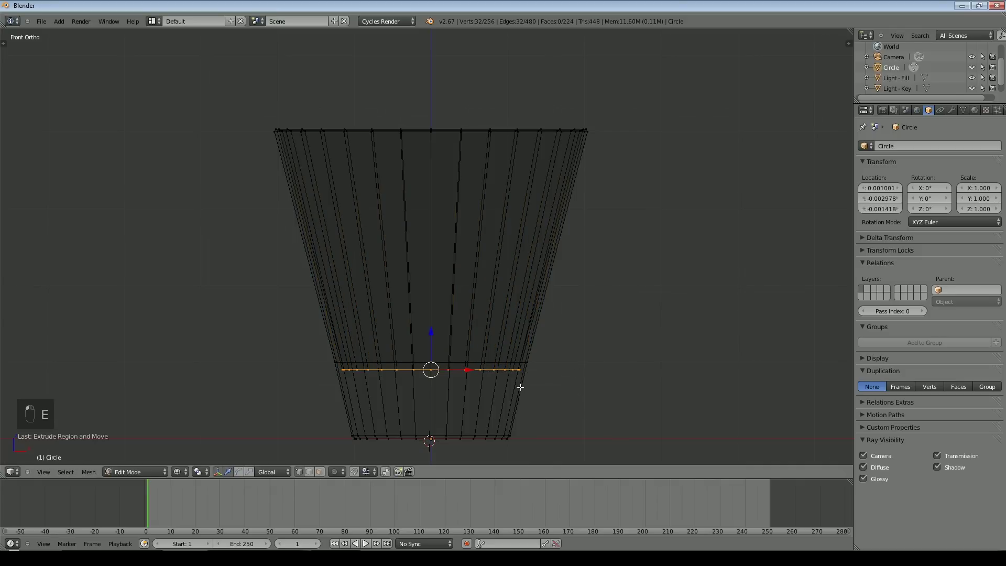
pyautogui.moveTo(433, 335); pyautogui.dragTo(433, 360)
pyautogui.press('s')
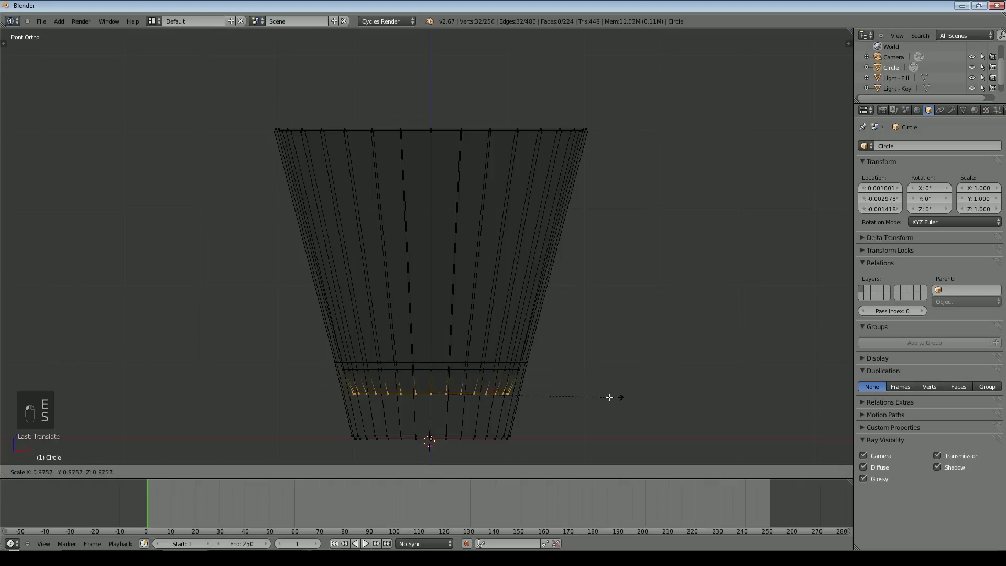
pyautogui.click(551, 394)
# Step: Extrude the inner floor loop once more, lower it slightly and shrink it to a small ring around the centre
pyautogui.press('e')
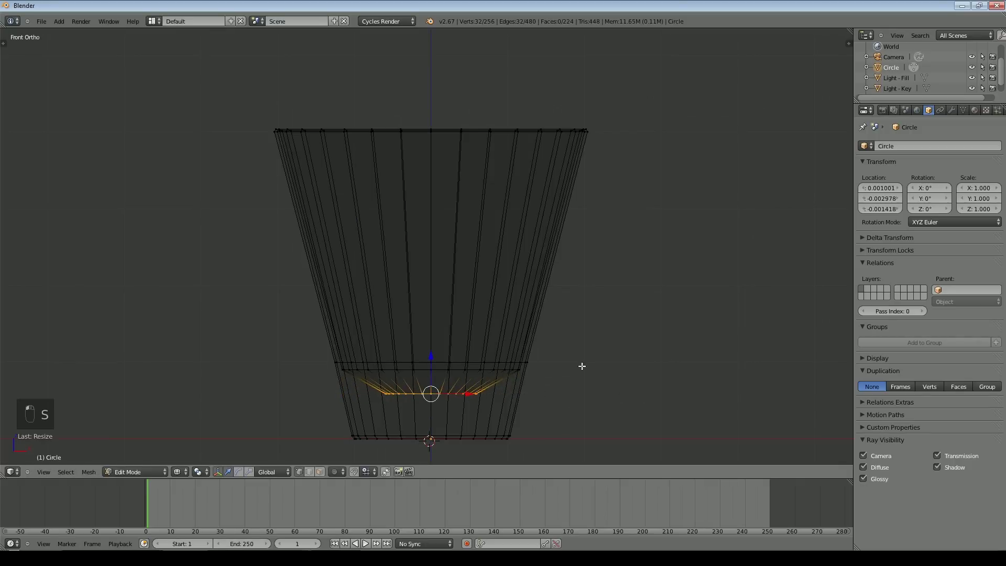
pyautogui.rightClick(582, 366)
pyautogui.moveTo(431, 352)
pyautogui.mouseDown()
pyautogui.moveTo(434, 371)
pyautogui.moveTo(429, 362)
pyautogui.mouseUp()
pyautogui.press('s')
pyautogui.click(450, 379)
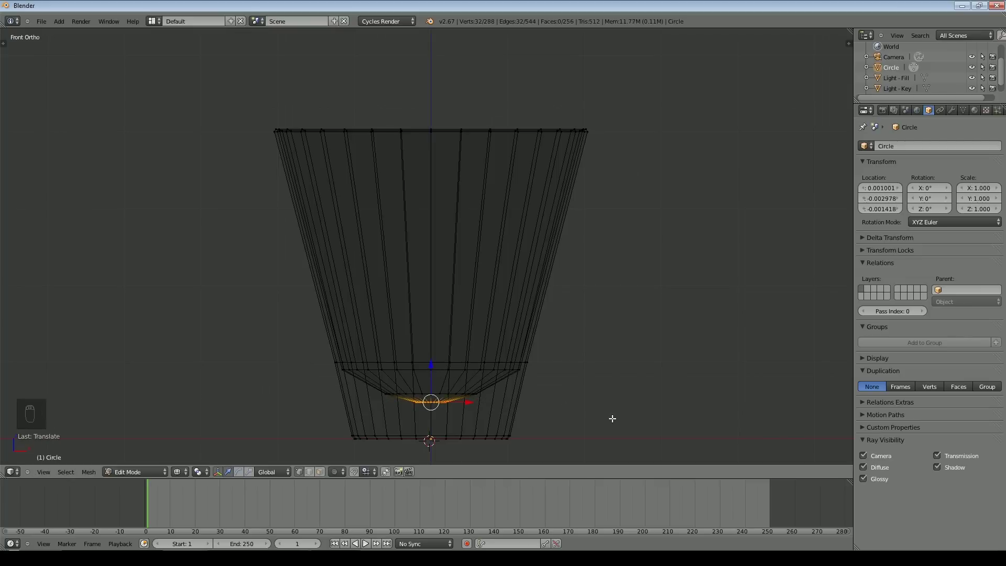
# Step: Extrude the small floor ring inward to a tiny loop in top view and fill it with a face
pyautogui.press('KP_7')
pyautogui.scroll(7, 608, 391)
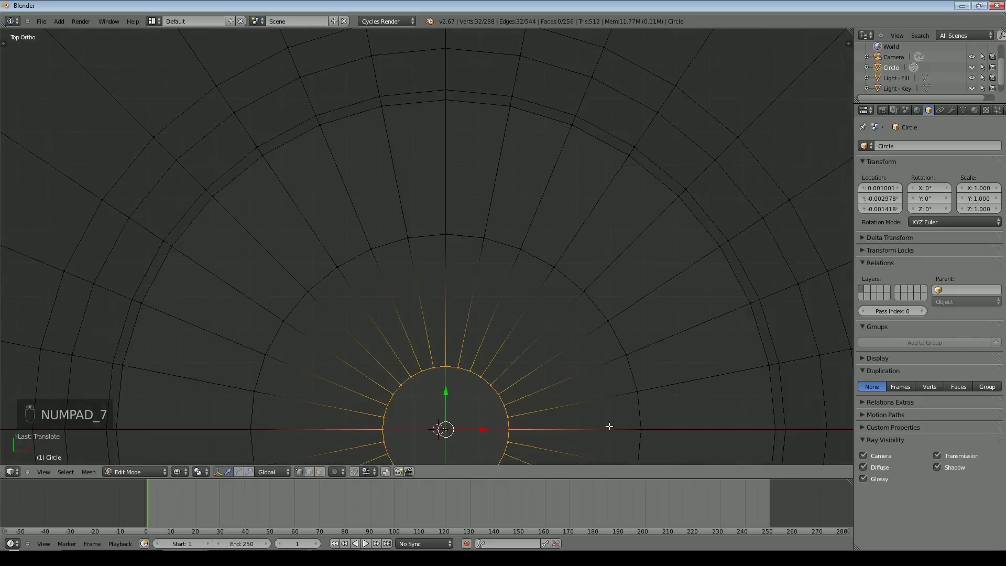
pyautogui.press('e')
pyautogui.rightClick(610, 414)
pyautogui.press('s')
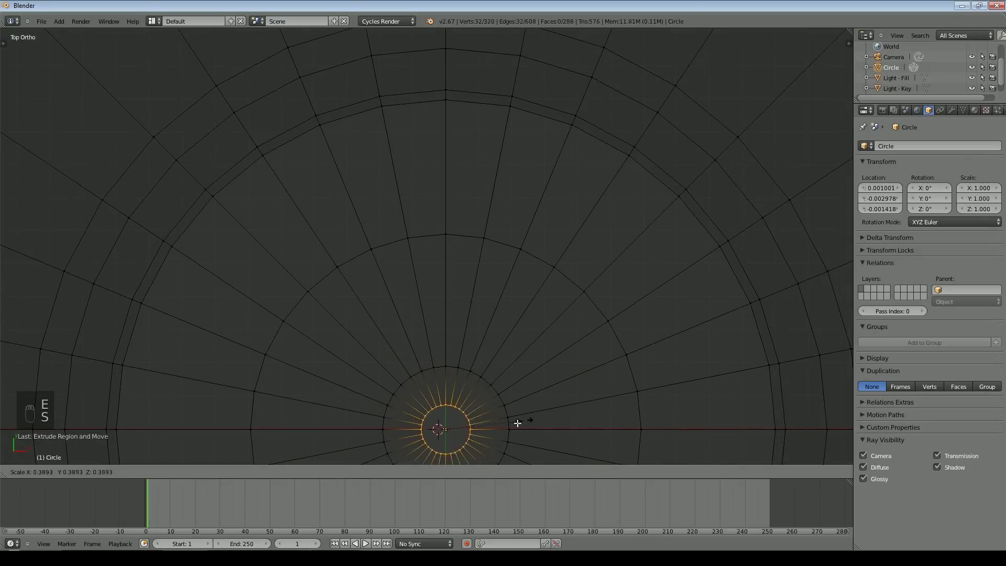
pyautogui.click(480, 432)
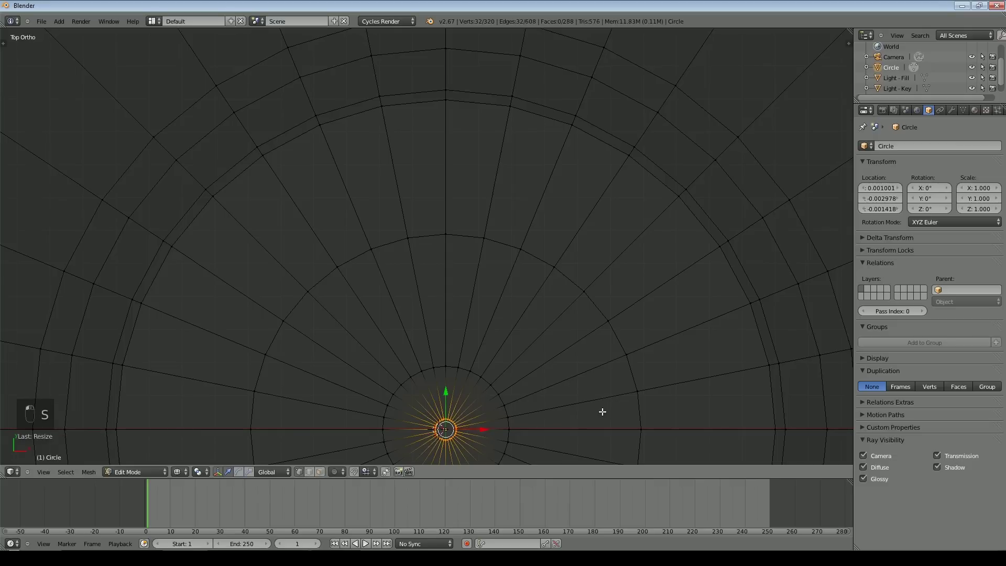
pyautogui.press('f')
pyautogui.press('Home')
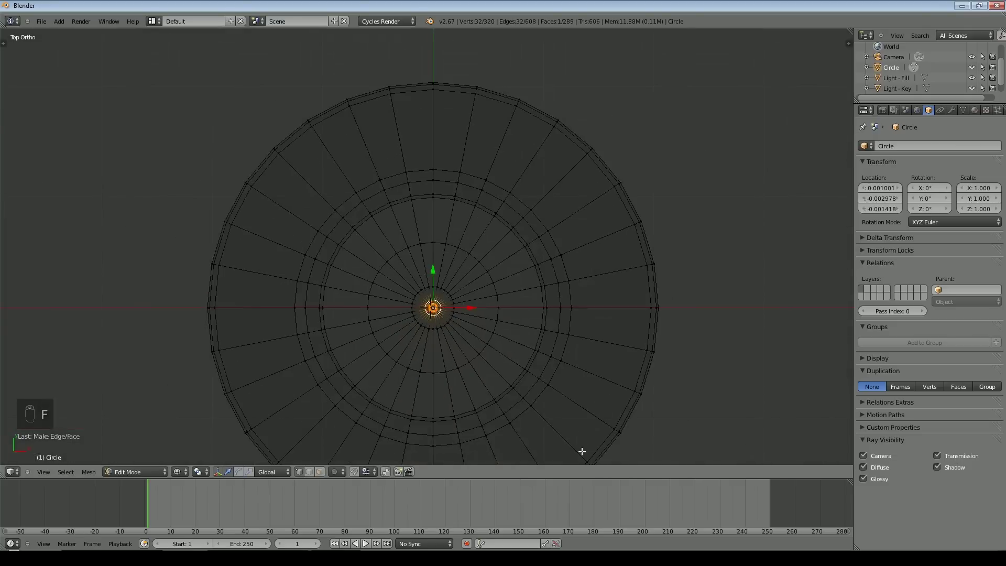
# Step: Show the mesh solid, extrude the glass's open bottom loop inward at a scale of about 0.54 and raise it slightly
pyautogui.moveTo(582, 451); pyautogui.dragTo(591, 398, button='middle')
pyautogui.press('z')
pyautogui.moveTo(642, 432); pyautogui.dragTo(627, 241, button='middle')
pyautogui.scroll(3, 609, 280)
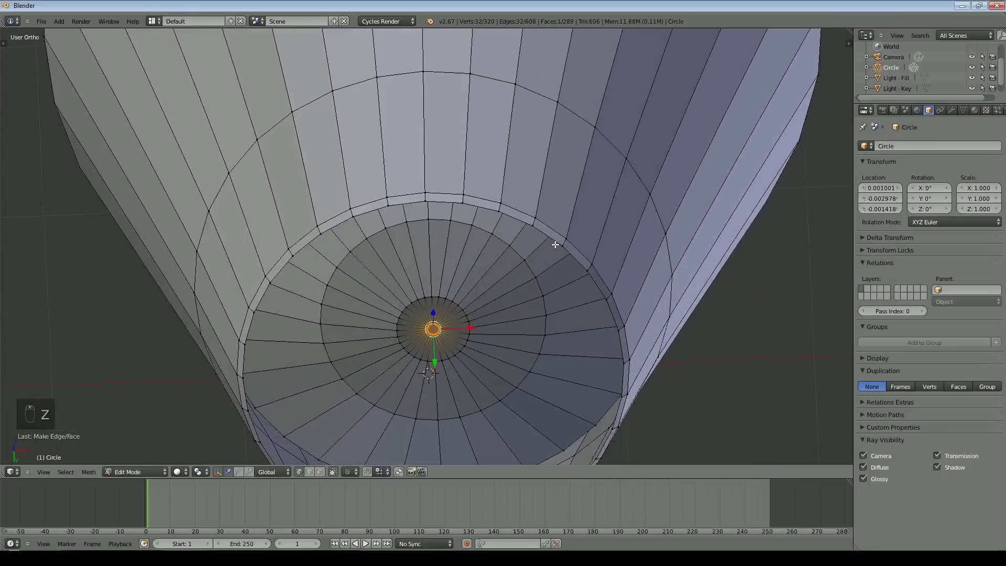
pyautogui.scroll(-3, 605, 327)
pyautogui.scroll(-2, 605, 328)
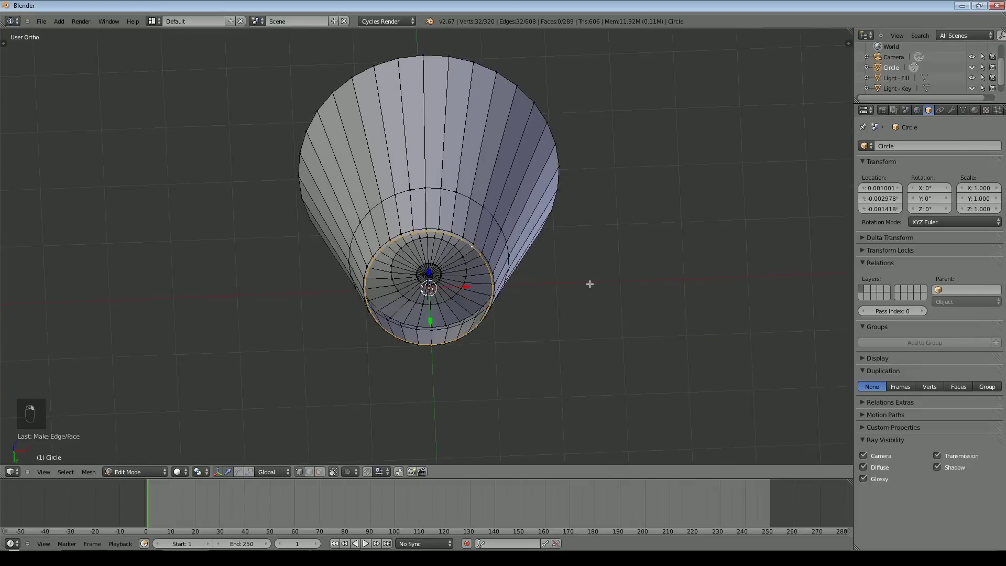
pyautogui.moveTo(621, 288)
pyautogui.mouseDown(button='middle')
pyautogui.moveTo(615, 339)
pyautogui.moveTo(629, 236)
pyautogui.moveTo(613, 299)
pyautogui.mouseUp(button='middle')
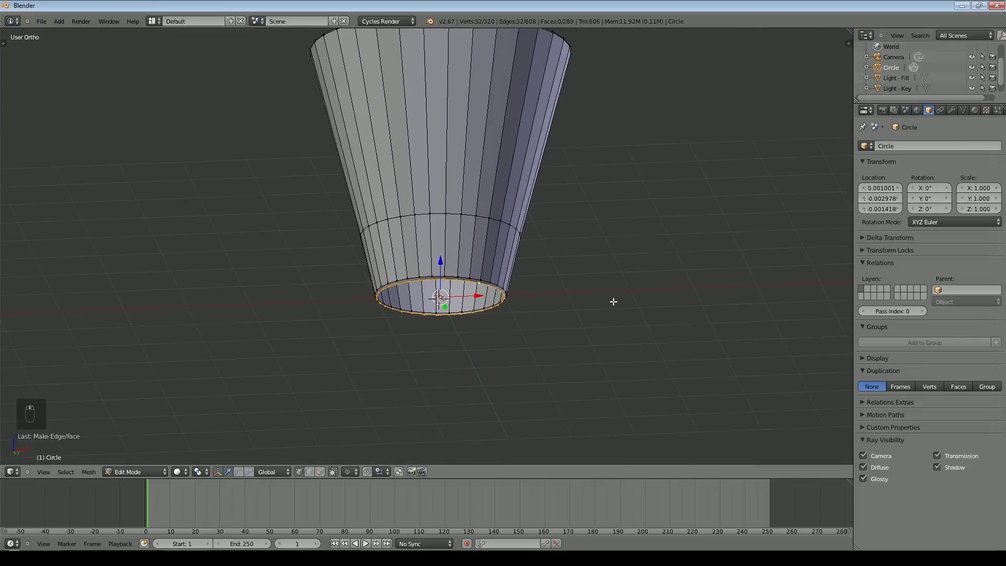
pyautogui.scroll(2, 612, 314)
pyautogui.press('e')
pyautogui.rightClick(645, 366)
pyautogui.press('s')
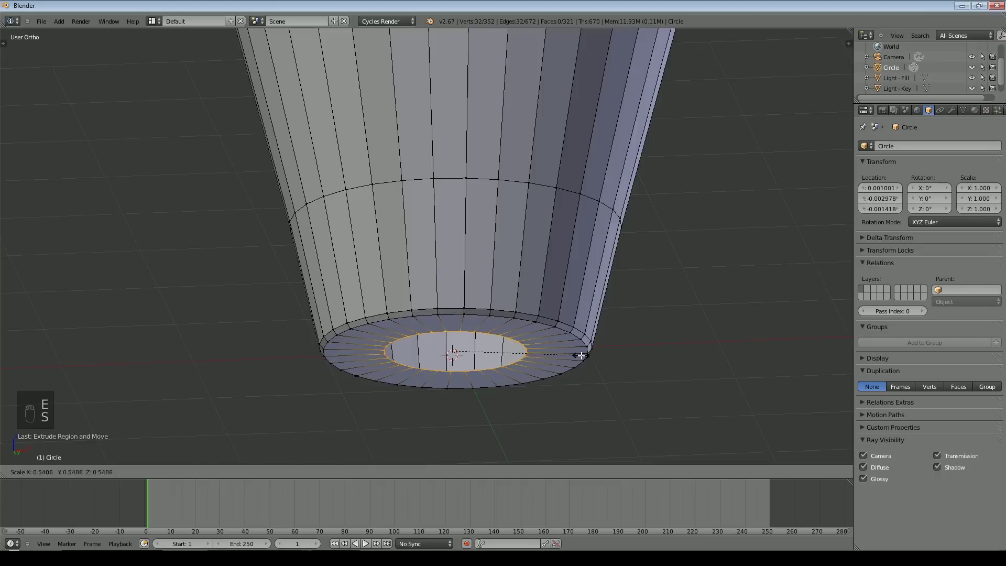
pyautogui.click(583, 354)
pyautogui.moveTo(455, 315); pyautogui.dragTo(475, 331)
# Step: Extrude the glass bottom's inner loop inward to a tiny ring and merge its vertices at the centre to close the base
pyautogui.press('e')
pyautogui.rightClick(656, 377)
pyautogui.press('s')
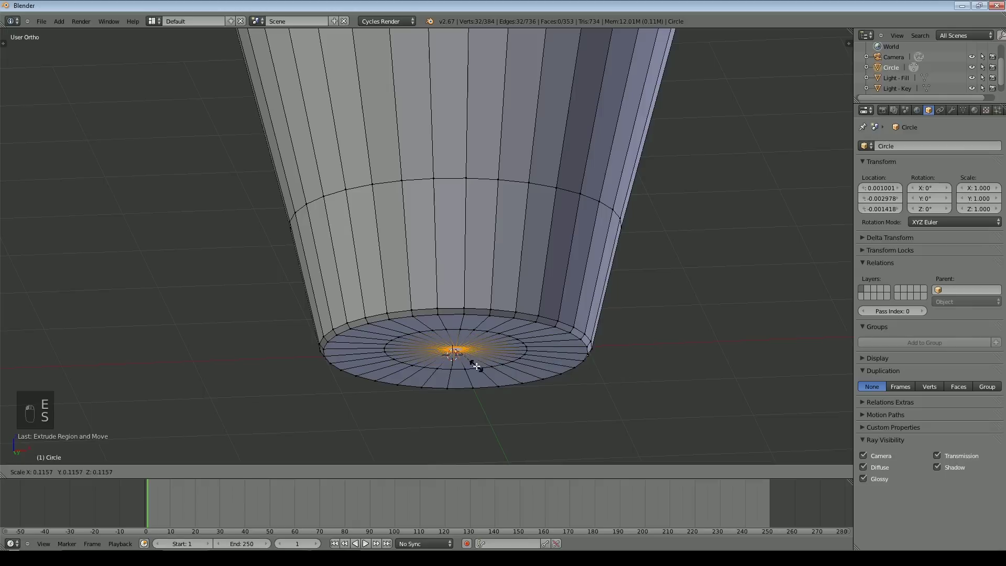
pyautogui.click(473, 362)
pyautogui.hotkey('alt', 'm')
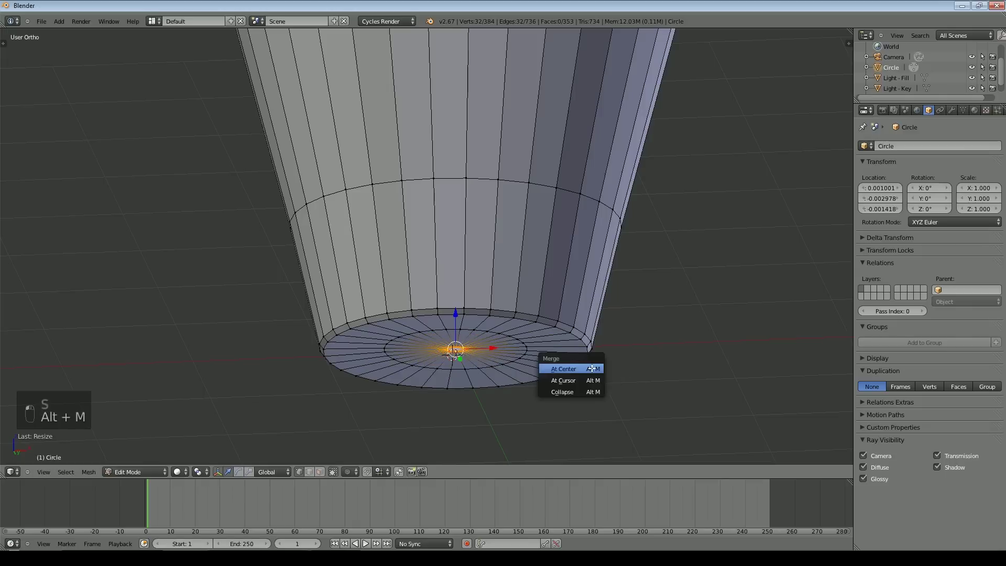
pyautogui.click(591, 368)
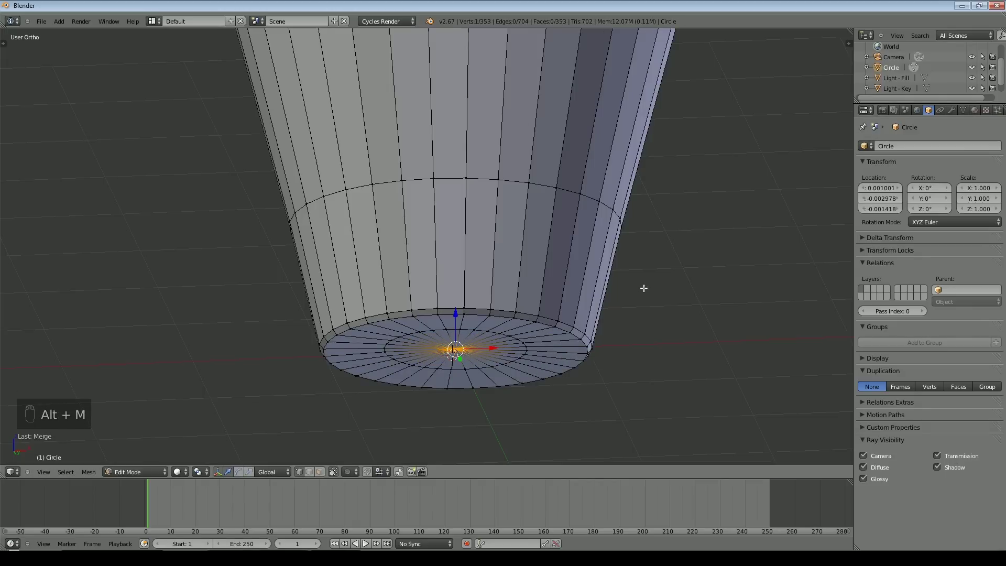
pyautogui.press('a')
pyautogui.press('KP_1')
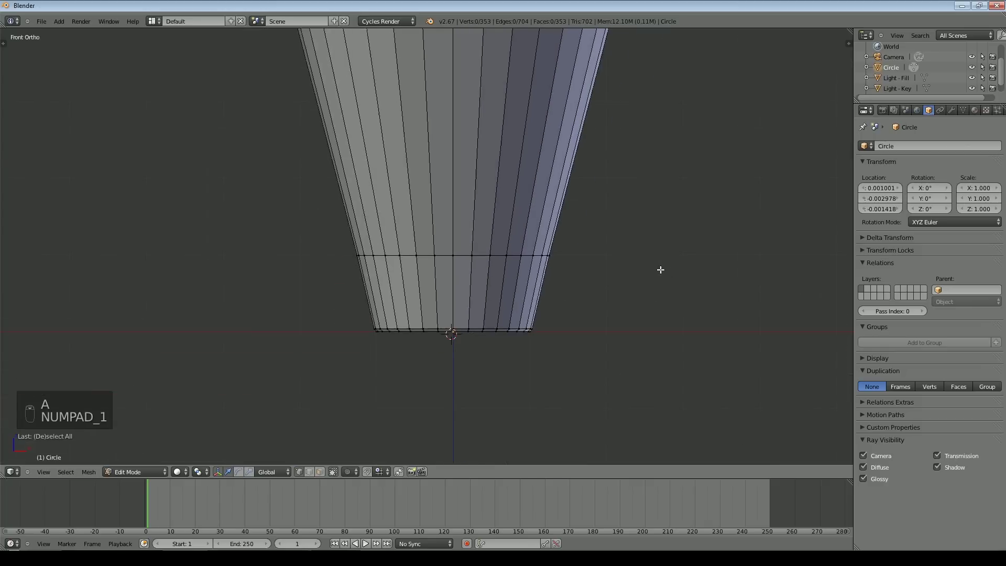
pyautogui.moveTo(606, 134); pyautogui.dragTo(607, 183, button='middle')
# Step: Save the scene as WIceTut1.blend in the BlenderWork folder
pyautogui.click(41, 21)
pyautogui.click(78, 96)
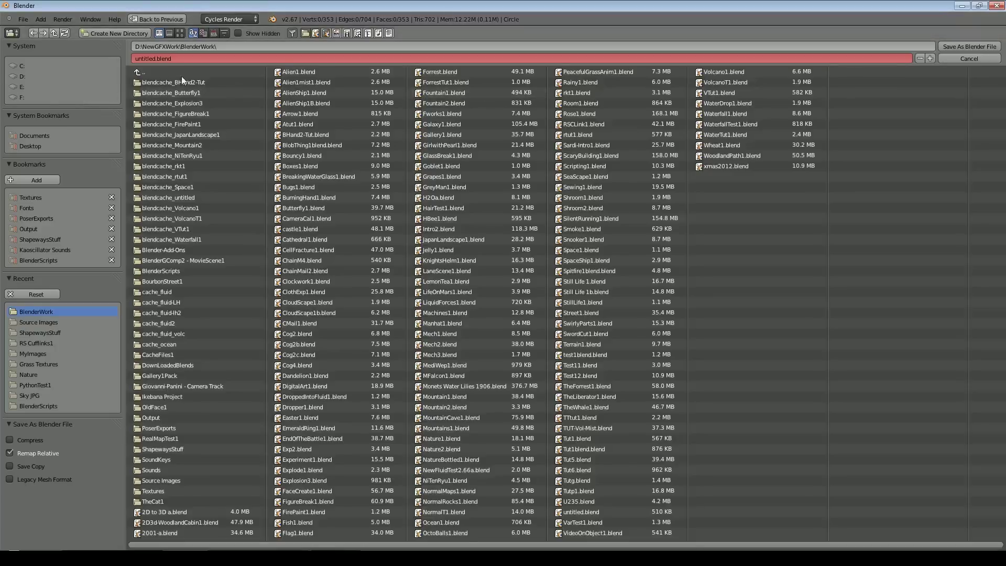
pyautogui.click(176, 59)
pyautogui.press('Home')
pyautogui.hotkey('shift', 'Right')
pyautogui.hotkey('shift', 'Right')
pyautogui.hotkey('shift', 'Right')
pyautogui.hotkey('shift', 'Right')
pyautogui.hotkey('shift', 'Right')
pyautogui.hotkey('shift', 'Right')
pyautogui.hotkey('shift', 'Right')
pyautogui.hotkey('shift', 'Right')
pyautogui.hotkey('shift', 'Right')
pyautogui.hotkey('shift', 'Right')
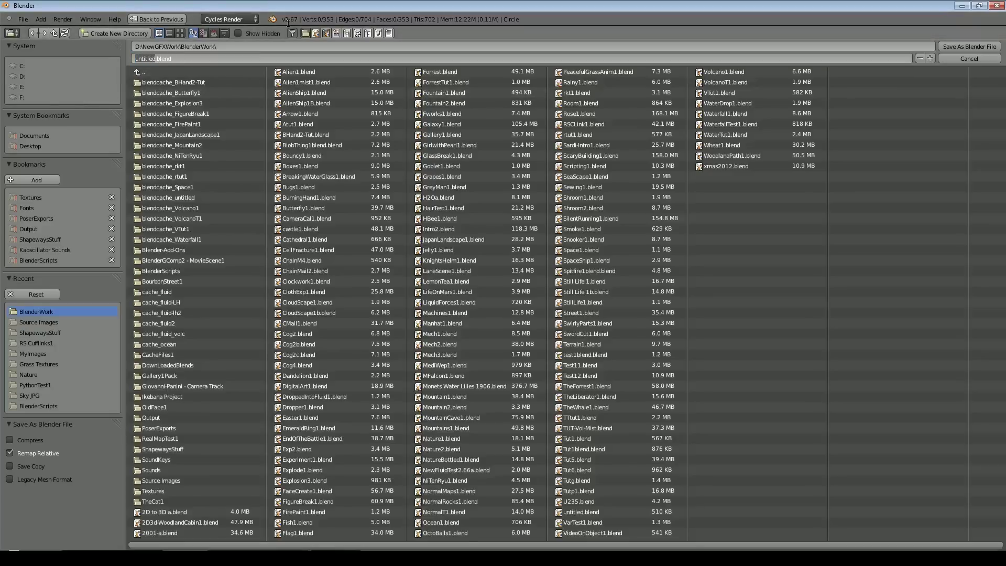
pyautogui.write('WIceTut1')
pyautogui.click(964, 49)
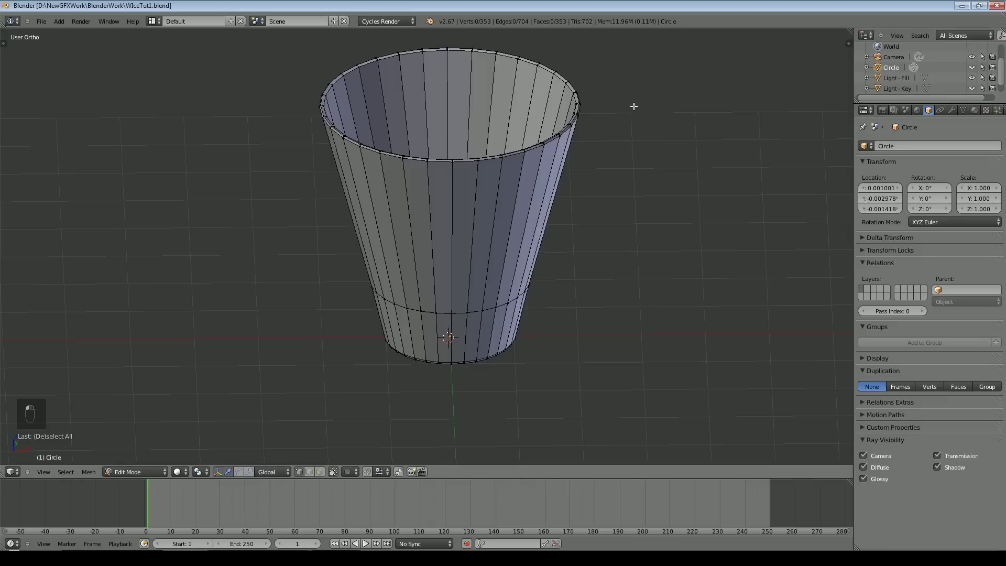
# Step: Add a Subdivision Surface modifier to the glass with View subdivisions set to 2
pyautogui.press('KP_1')
pyautogui.scroll(-2, 629, 122)
pyautogui.keyDown('shift'); pyautogui.moveTo(634, 112); pyautogui.dragTo(625, 158, button='middle'); pyautogui.keyUp('shift')
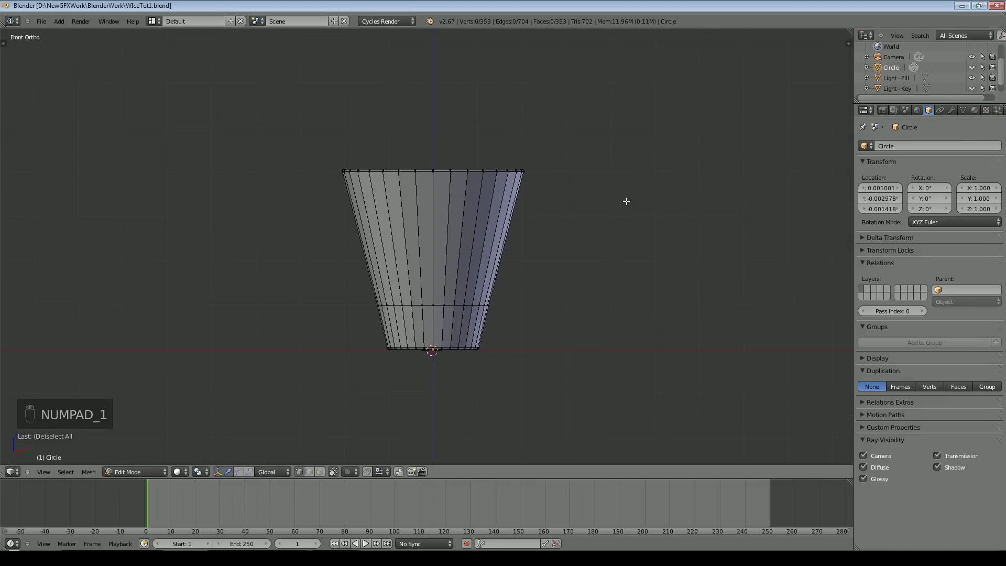
pyautogui.click(953, 111)
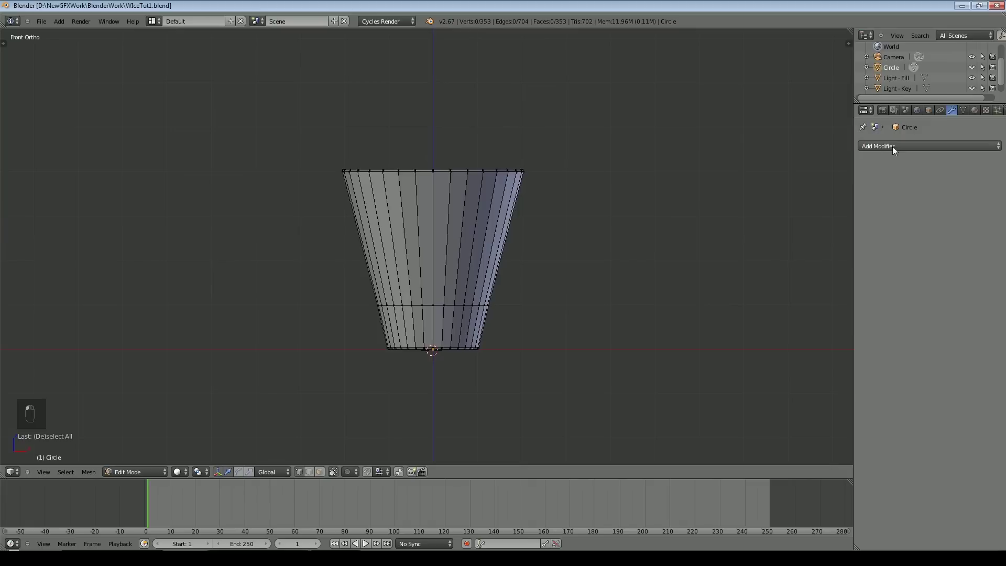
pyautogui.click(892, 146)
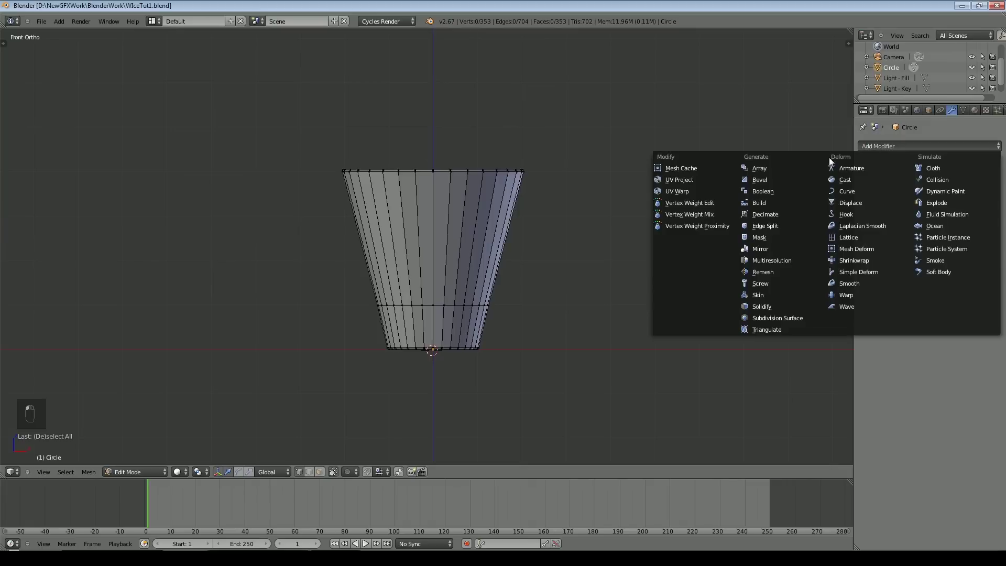
pyautogui.click(786, 319)
pyautogui.click(922, 219)
pyautogui.press('Tab')
pyautogui.press('Tab')
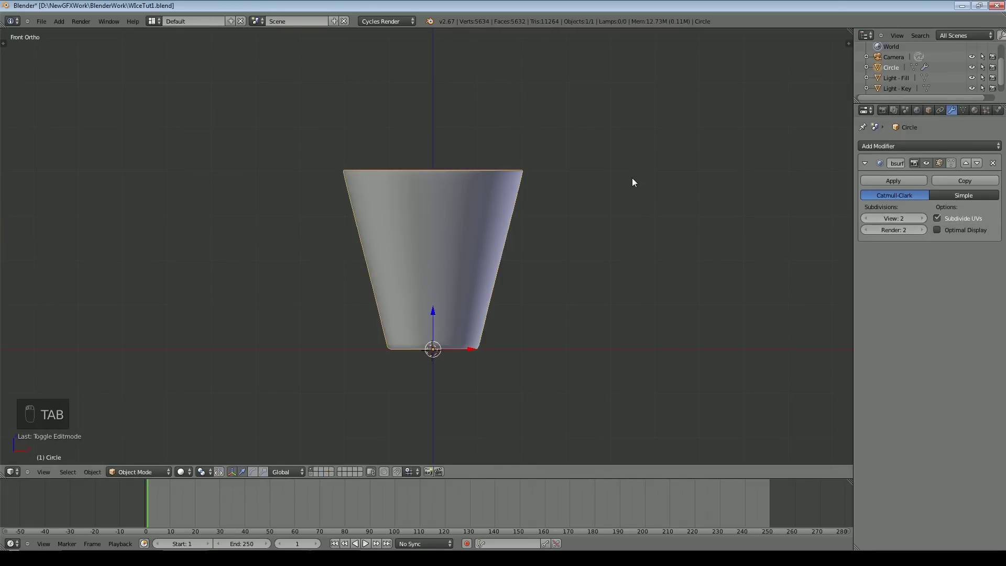
# Step: Add two evenly spaced horizontal loop cuts around the upper section of the glass's outer wall
pyautogui.scroll(2, 486, 253)
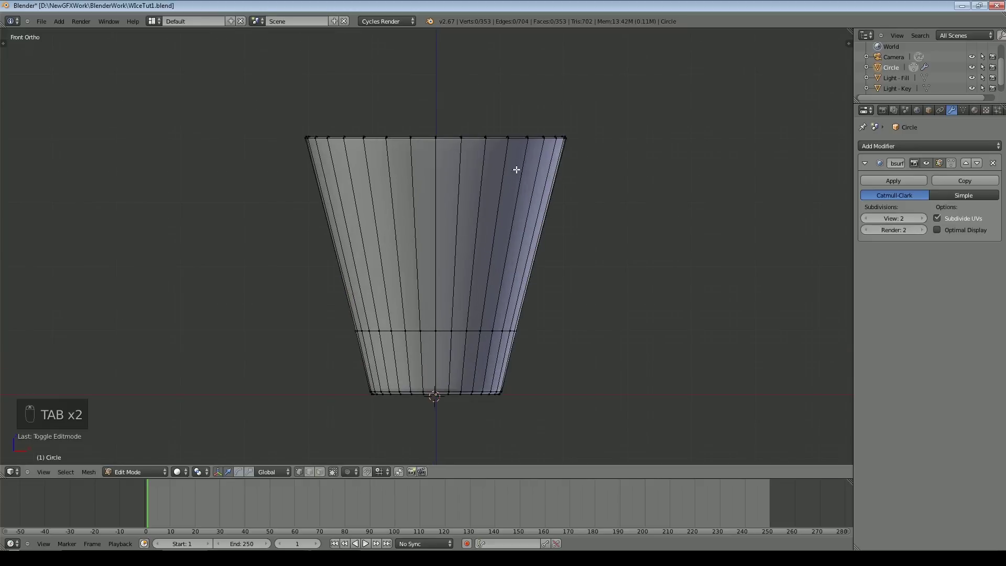
pyautogui.hotkey('ctrl', 'r')
pyautogui.scroll(3, 469, 266)
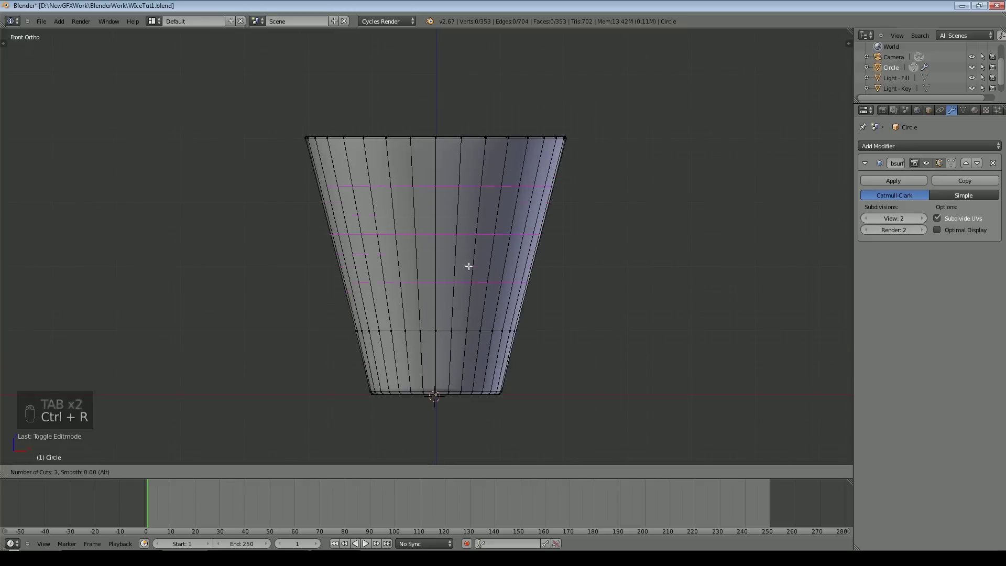
pyautogui.click(469, 266)
pyautogui.press('Tab')
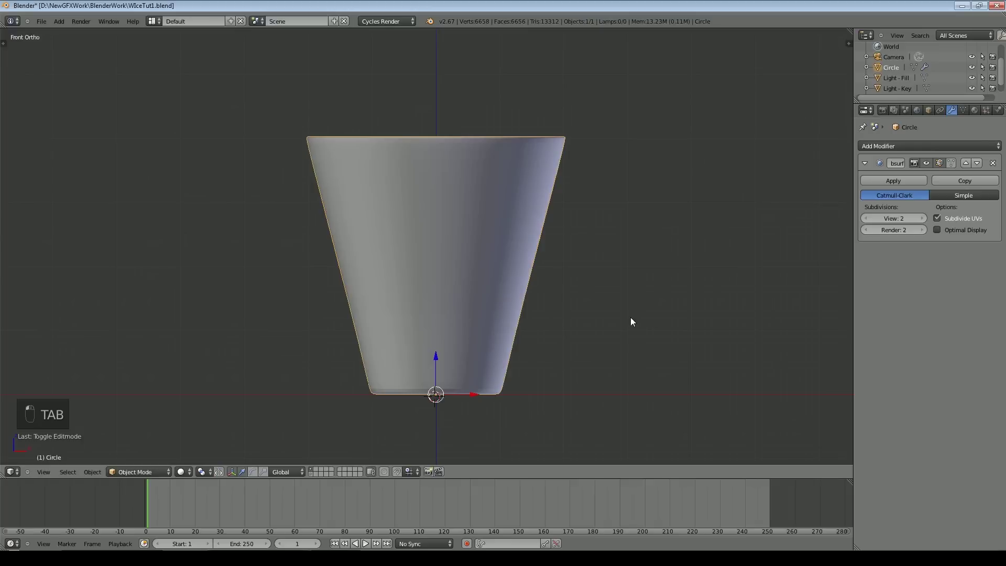
pyautogui.press('Tab')
# Step: In wireframe display, select the outer and inner wall loops at the level of the inner floor's edge and scale them slightly inward
pyautogui.press('z')
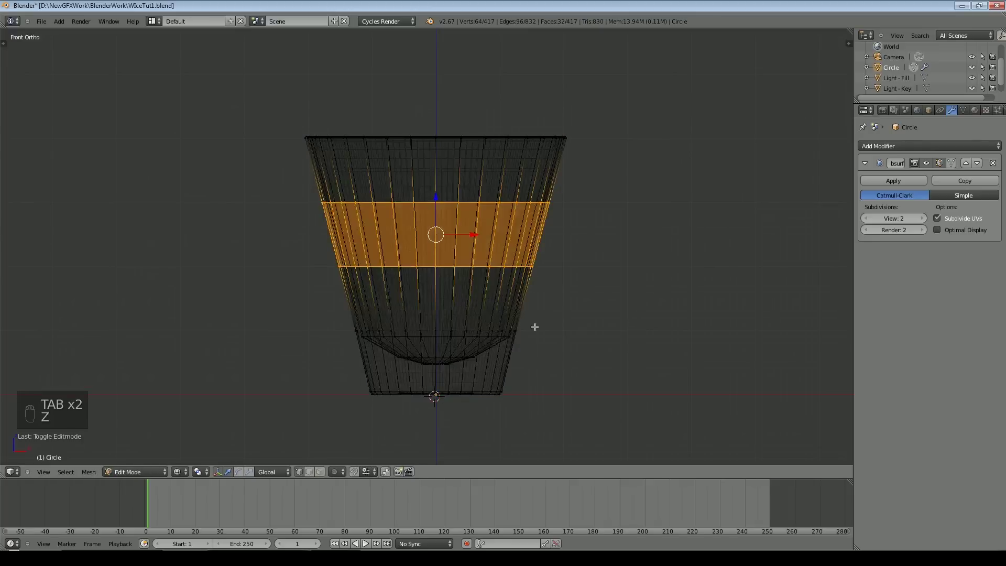
pyautogui.press('a')
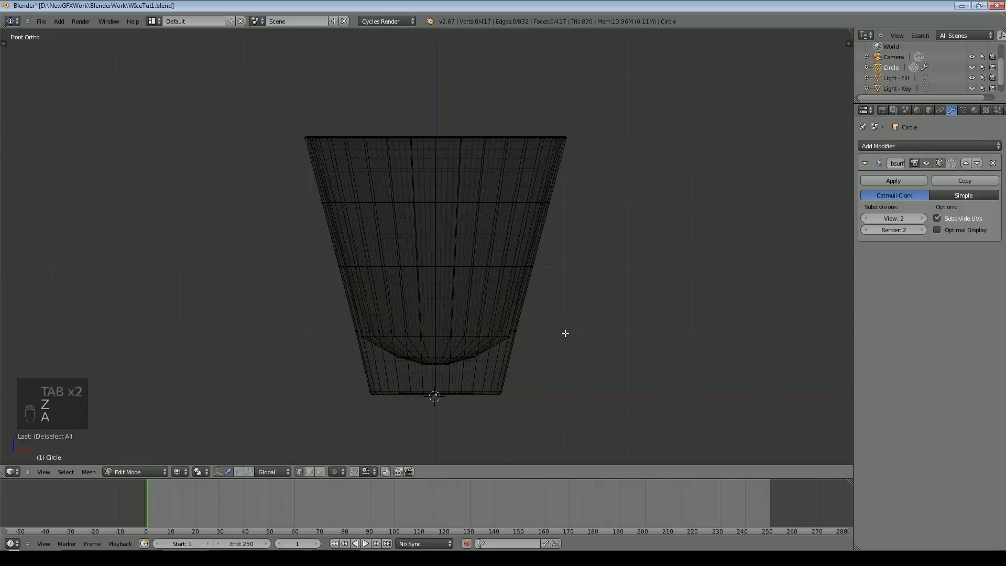
pyautogui.press('b')
pyautogui.moveTo(586, 348); pyautogui.dragTo(320, 307)
pyautogui.press('s')
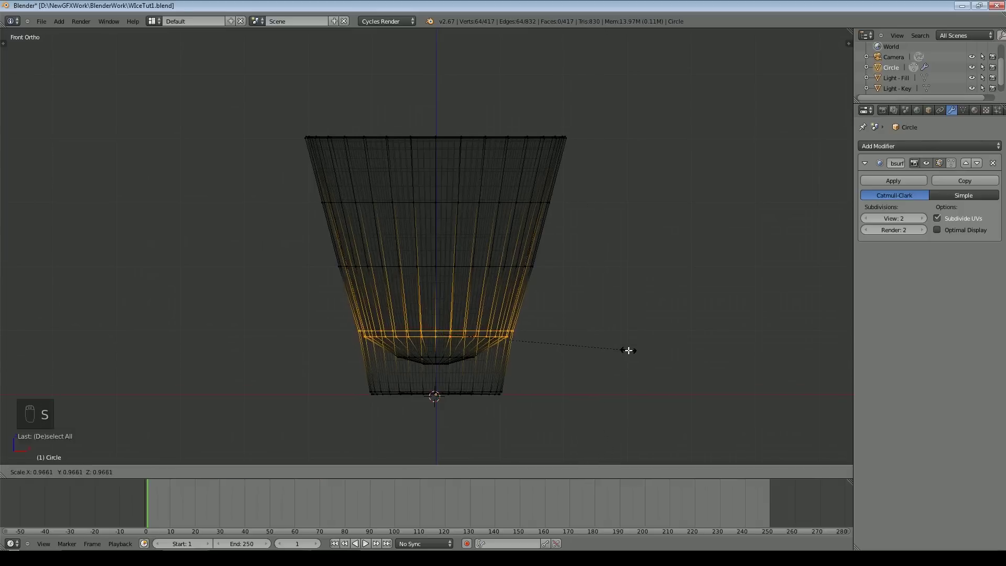
pyautogui.click(624, 351)
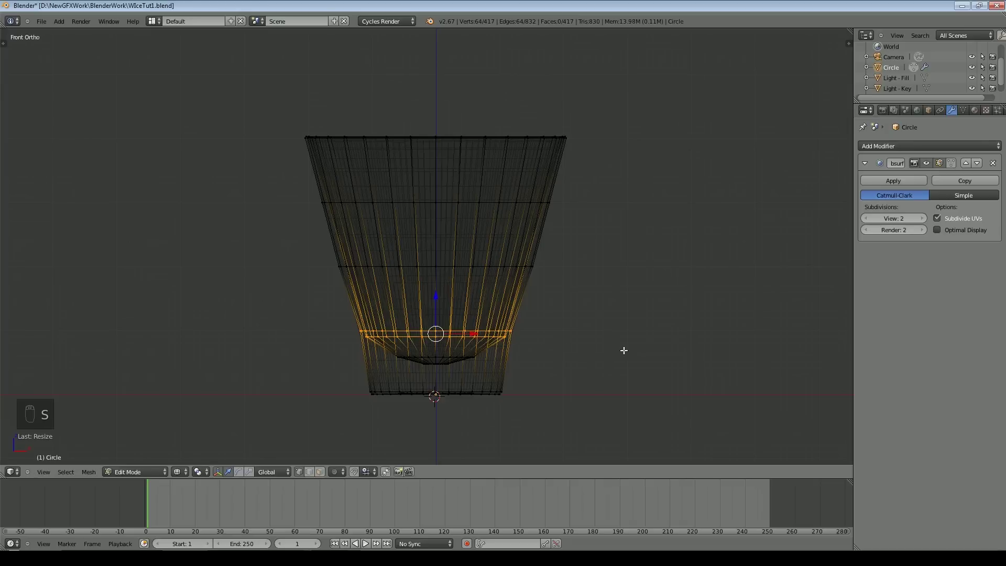
# Step: Try to scale the lower of the two added outer-wall loops slightly inward
pyautogui.keyDown('alt'); pyautogui.rightClick(466, 266); pyautogui.keyUp('alt')
pyautogui.press('s')
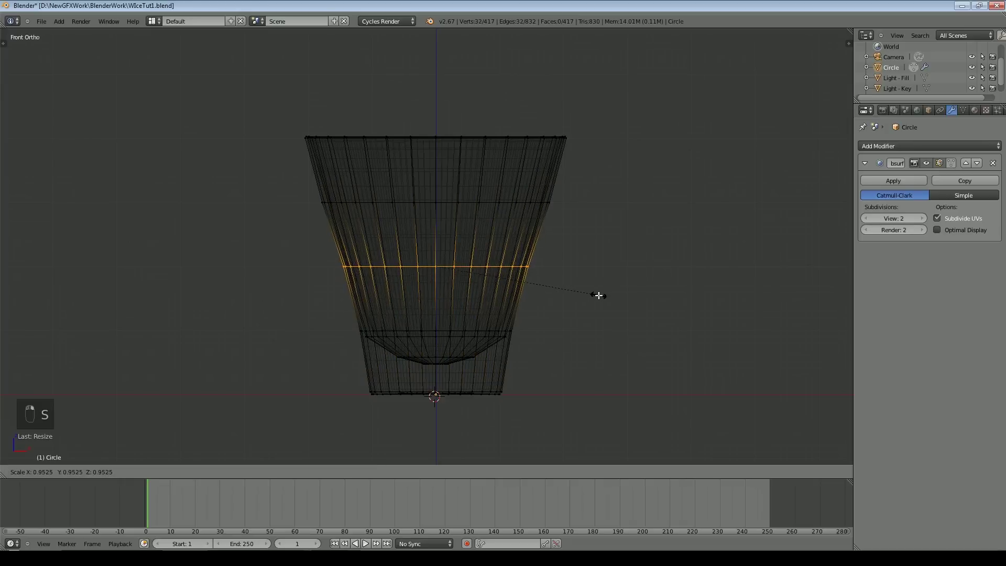
pyautogui.click(599, 295)
pyautogui.press('b')
pyautogui.moveTo(618, 295); pyautogui.dragTo(281, 258)
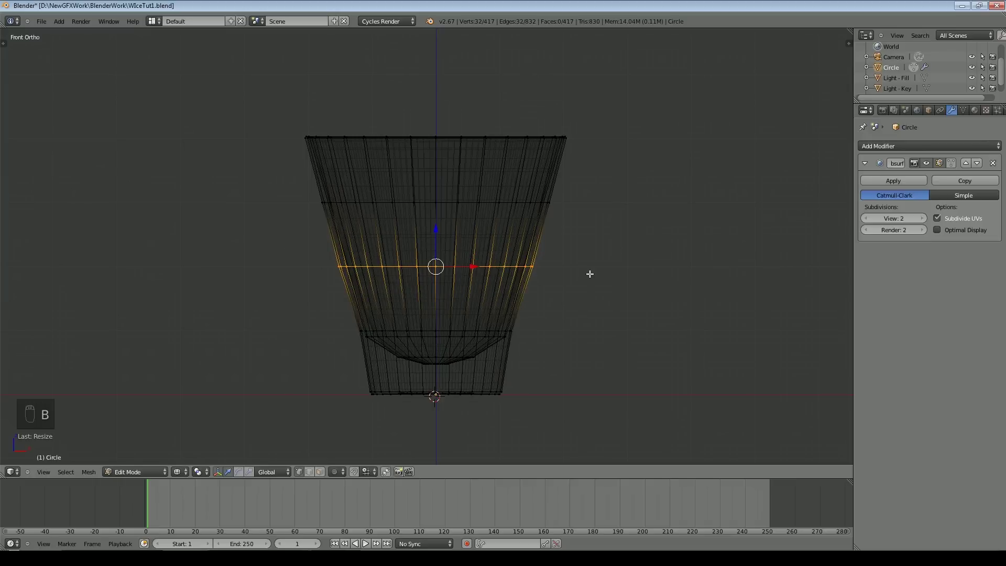
pyautogui.press('Tab')
pyautogui.press('Tab')
pyautogui.press('a')
pyautogui.press('a')
pyautogui.press('a')
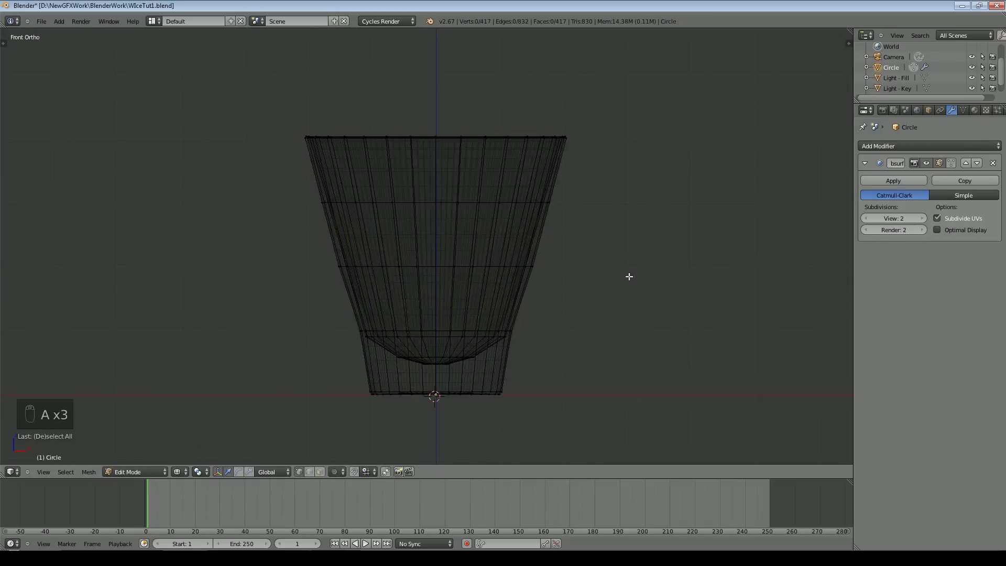
# Step: Return to solid display, add four evenly spaced loop cuts around the glass's inner wall and leave mesh editing
pyautogui.moveTo(630, 263); pyautogui.dragTo(624, 326, button='middle')
pyautogui.press('z')
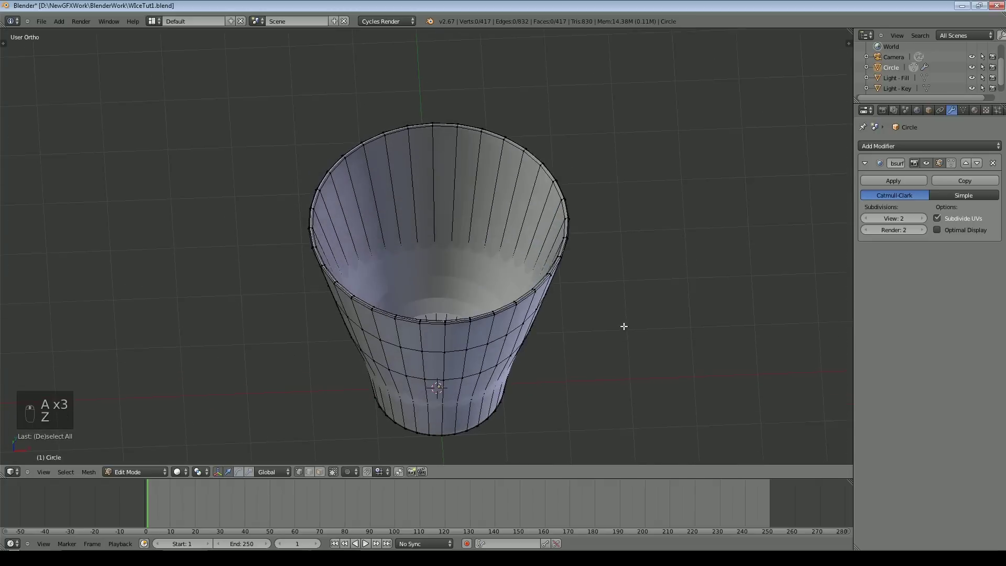
pyautogui.hotkey('ctrl', 'r')
pyautogui.scroll(1, 470, 219)
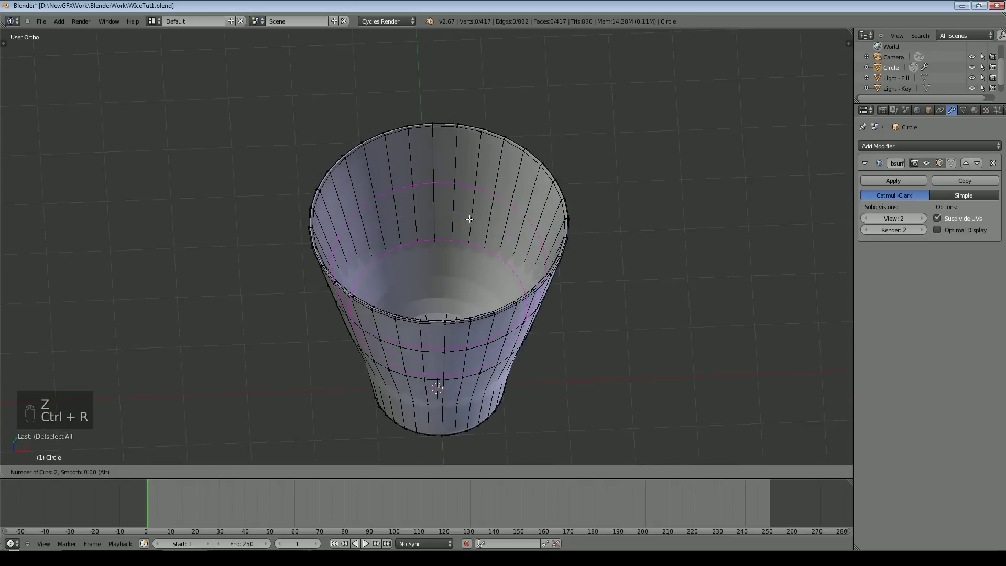
pyautogui.click(469, 219)
pyautogui.click(468, 218)
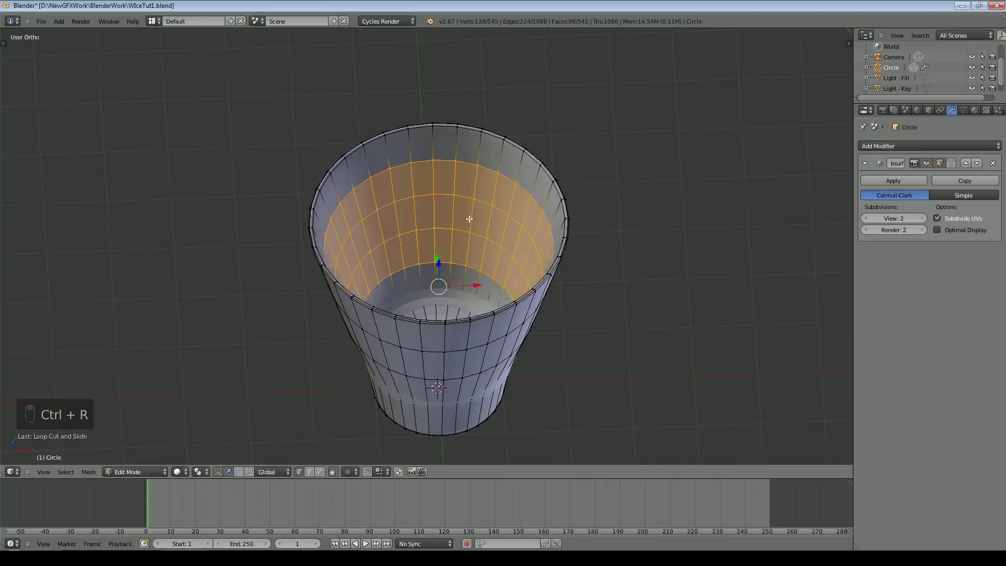
pyautogui.press('Tab')
pyautogui.moveTo(618, 261); pyautogui.dragTo(627, 197, button='middle')
pyautogui.press('Tab')
pyautogui.press('Tab')
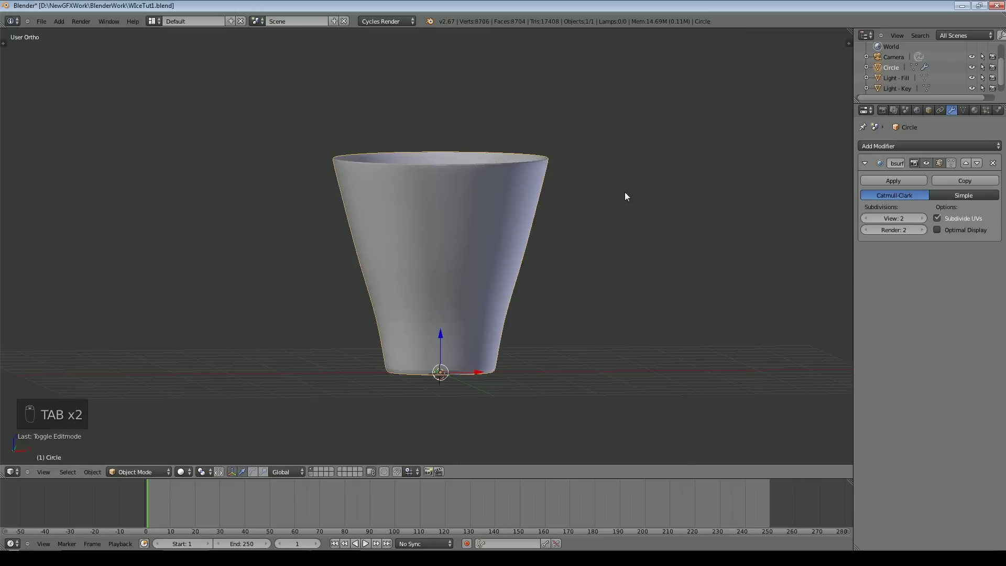
# Step: Apply smooth shading to the glass and save the file
pyautogui.moveTo(540, 240); pyautogui.dragTo(545, 181, button='middle')
pyautogui.press('KP_1')
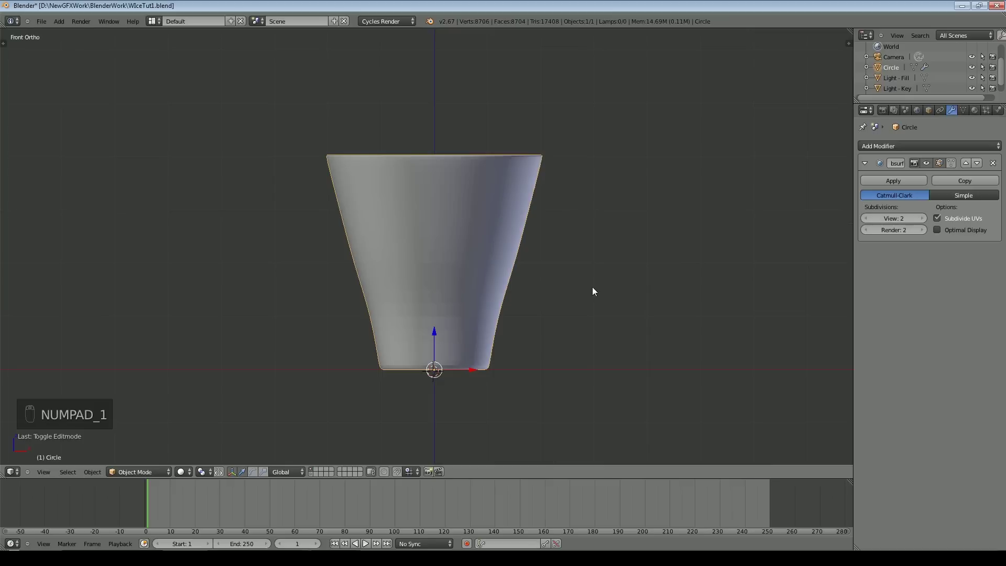
pyautogui.scroll(1, 661, 241)
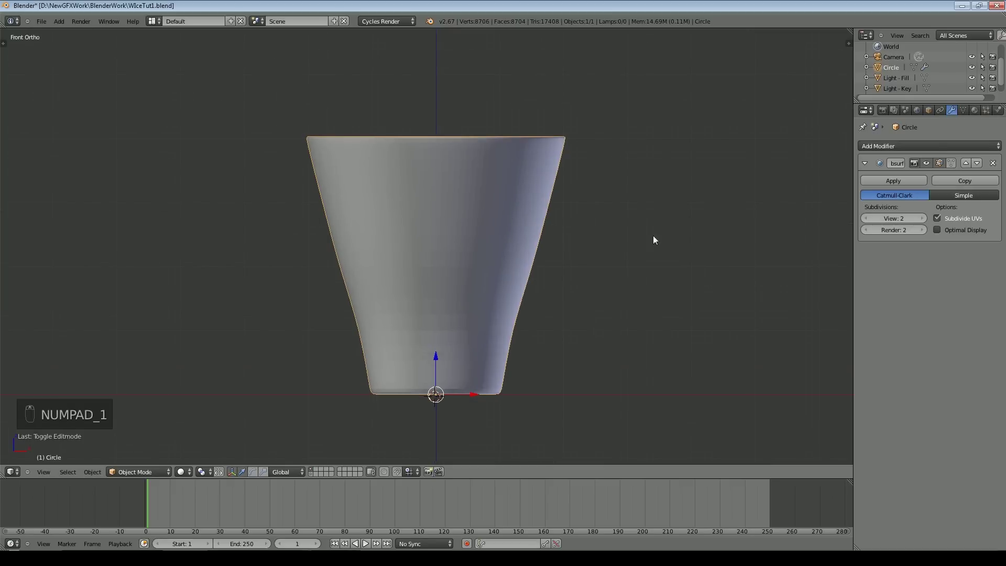
pyautogui.press('t')
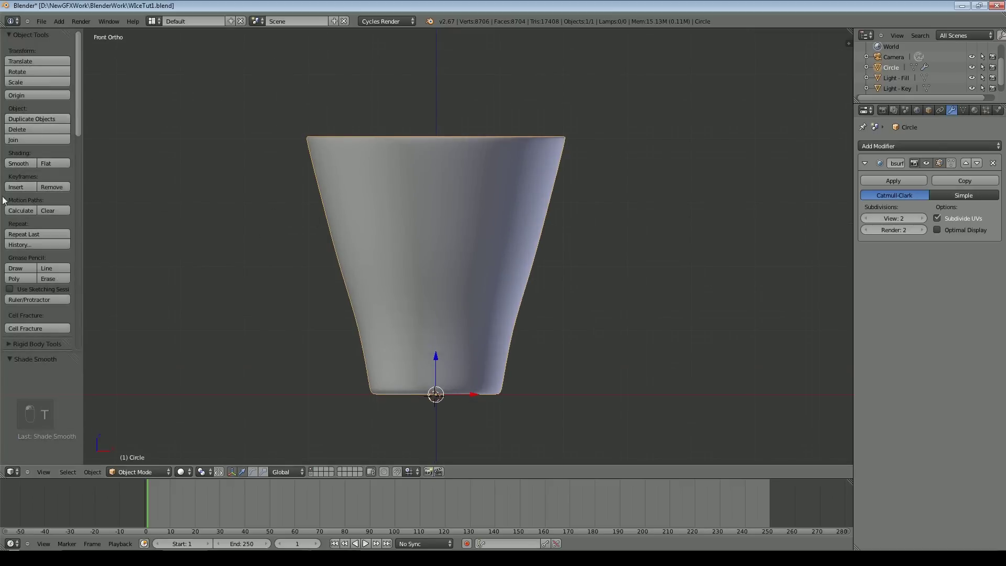
pyautogui.press('Tab')
pyautogui.press('Tab')
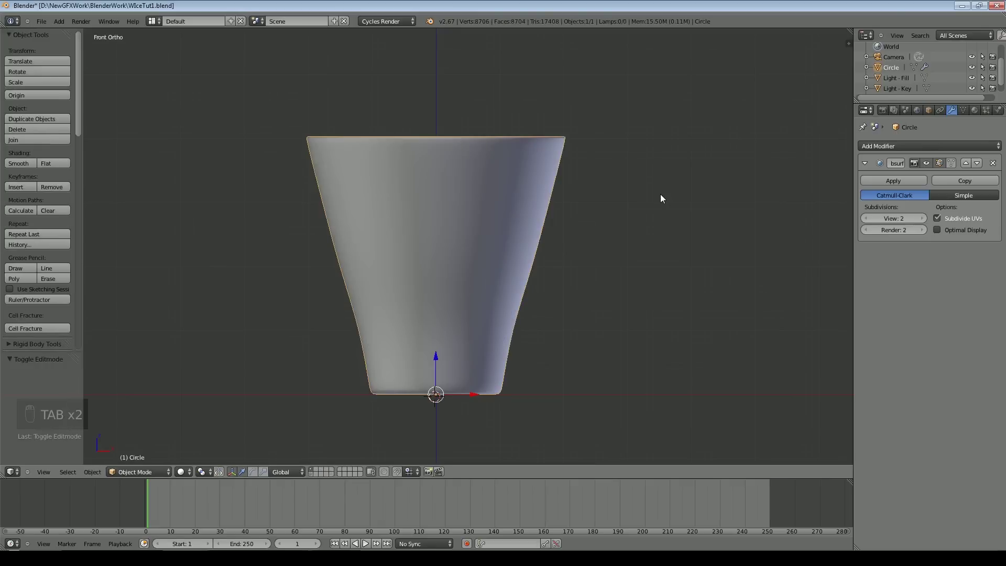
pyautogui.click(40, 21)
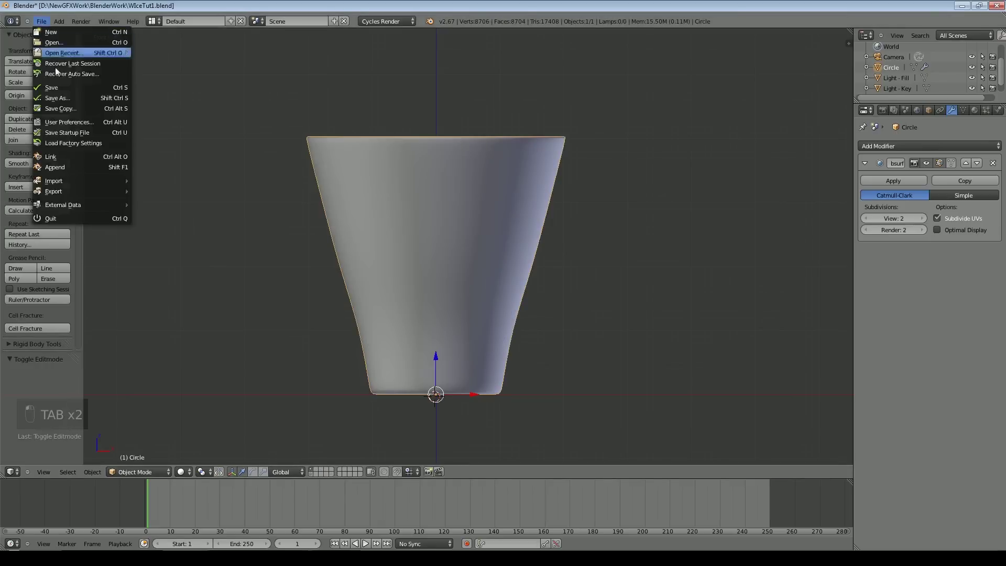
pyautogui.click(59, 84)
# Step: Create a new material for the glass and set its surface shader to Glass BSDF
pyautogui.click(976, 111)
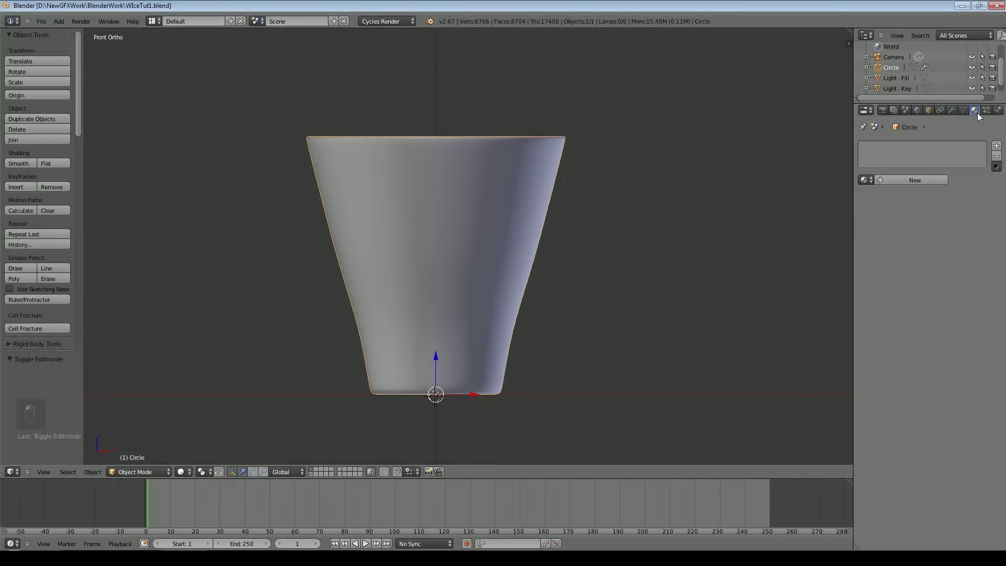
pyautogui.click(918, 177)
pyautogui.click(941, 211)
pyautogui.click(851, 264)
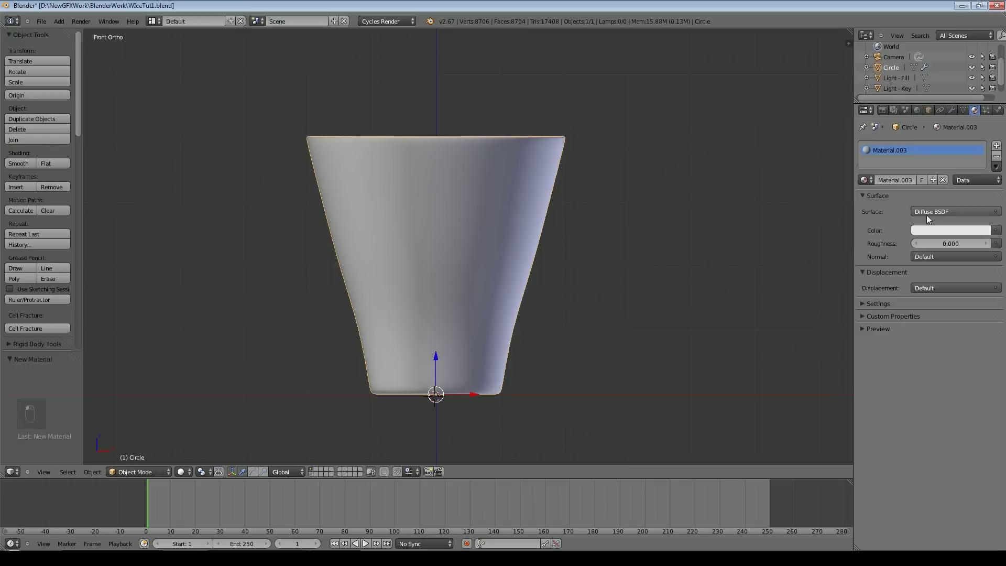
pyautogui.click(927, 215)
pyautogui.click(874, 257)
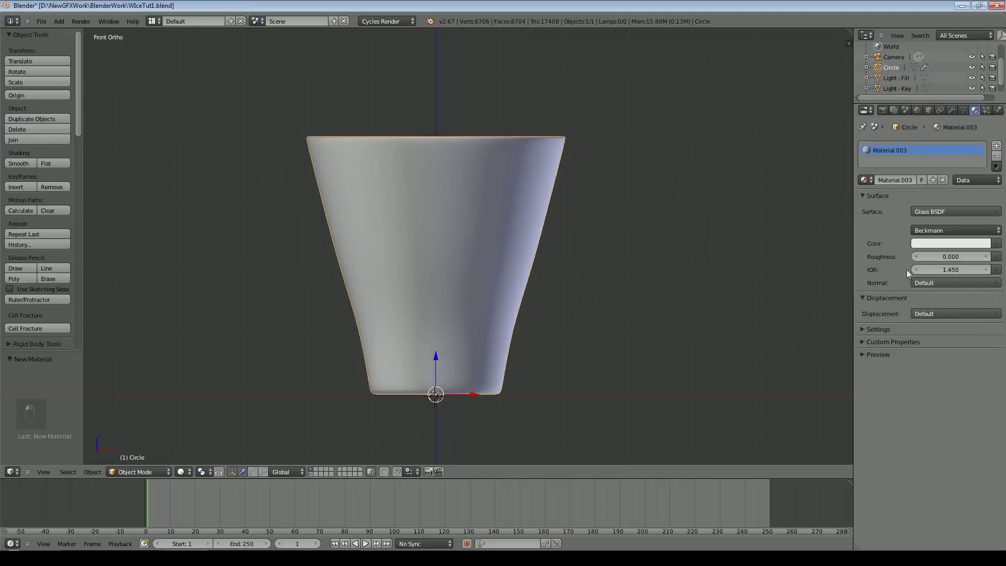
# Step: Brighten the glass material's colour and tint it a very pale lavender blue
pyautogui.click(961, 243)
pyautogui.click(959, 247)
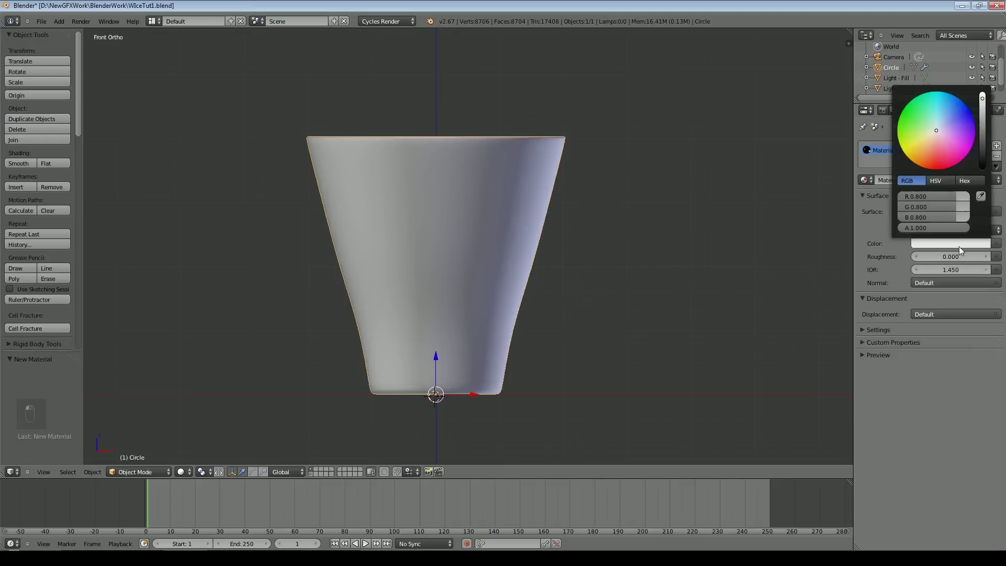
pyautogui.click(984, 100)
pyautogui.moveTo(984, 101); pyautogui.dragTo(984, 96)
pyautogui.moveTo(942, 126); pyautogui.dragTo(946, 126)
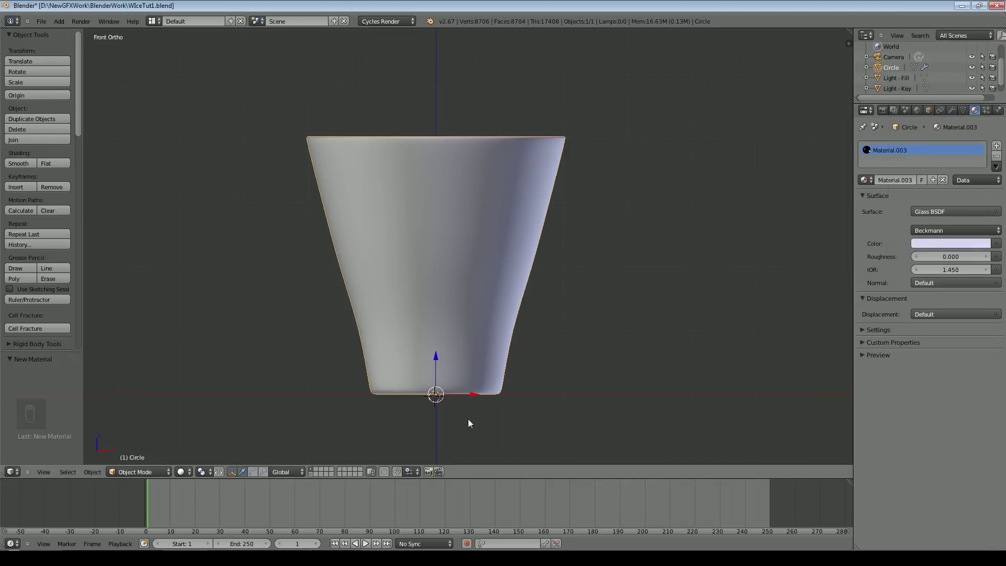
# Step: Add a mesh plane at the base of the glass and scale it by 10
pyautogui.click(313, 473)
pyautogui.moveTo(398, 367); pyautogui.dragTo(475, 374, button='middle')
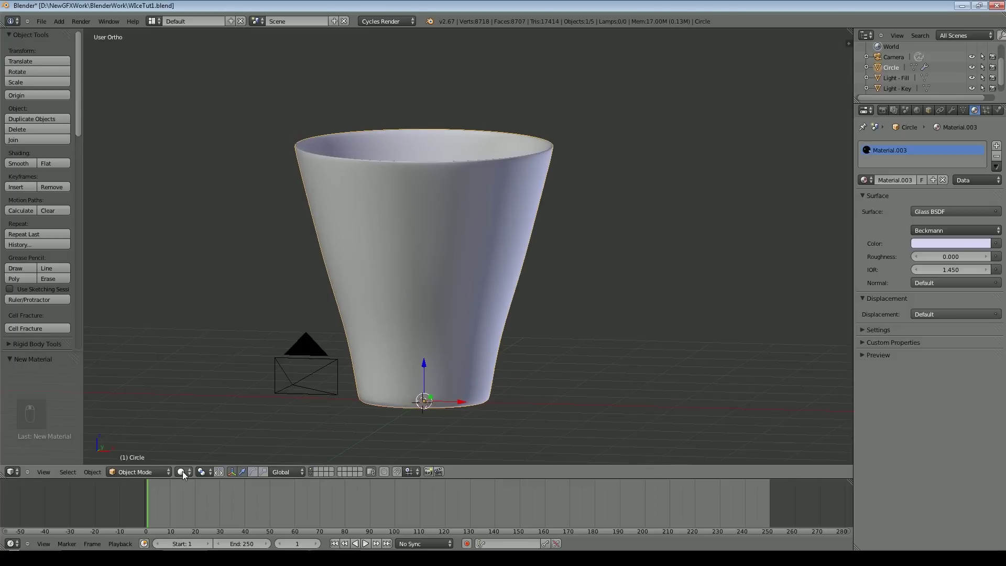
pyautogui.click(58, 21)
pyautogui.moveTo(69, 34)
pyautogui.hotkey('shift', 'h')
pyautogui.click(60, 21)
pyautogui.moveTo(66, 33)
pyautogui.click(167, 33)
pyautogui.write('s10')
pyautogui.press('Return')
pyautogui.scroll(-4, 514, 231)
pyautogui.moveTo(530, 244); pyautogui.dragTo(509, 279, button='middle')
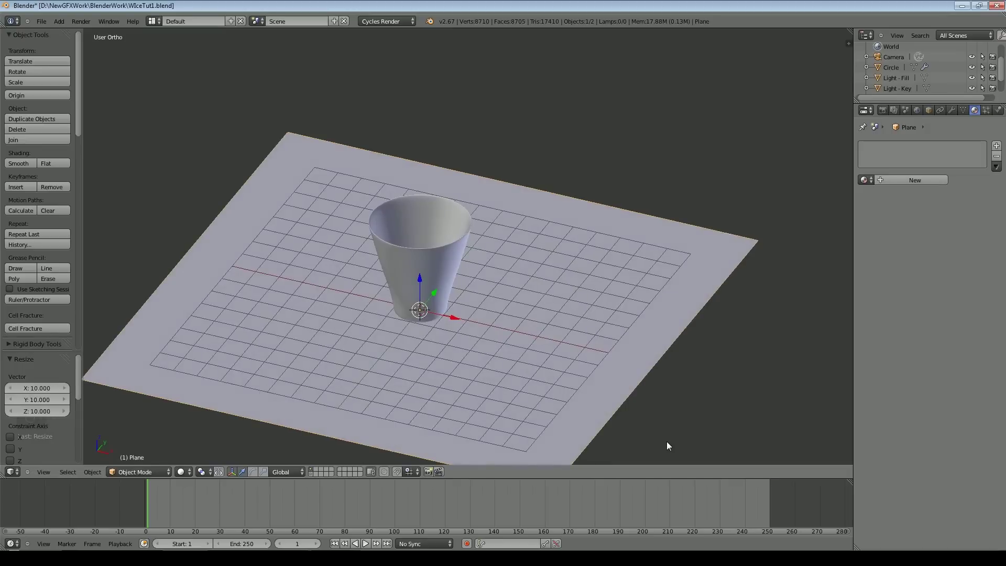
# Step: Rotate the plane 45 degrees about the Z axis
pyautogui.write('rz')
pyautogui.write('45')
pyautogui.press('Return')
# Step: In mesh editing, select the plane's three back and side corner vertices and extrude their two edges about 3.05 upward
pyautogui.press('Tab')
pyautogui.rightClick(106, 233)
pyautogui.keyDown('shift'); pyautogui.rightClick(573, 139); pyautogui.keyUp('shift')
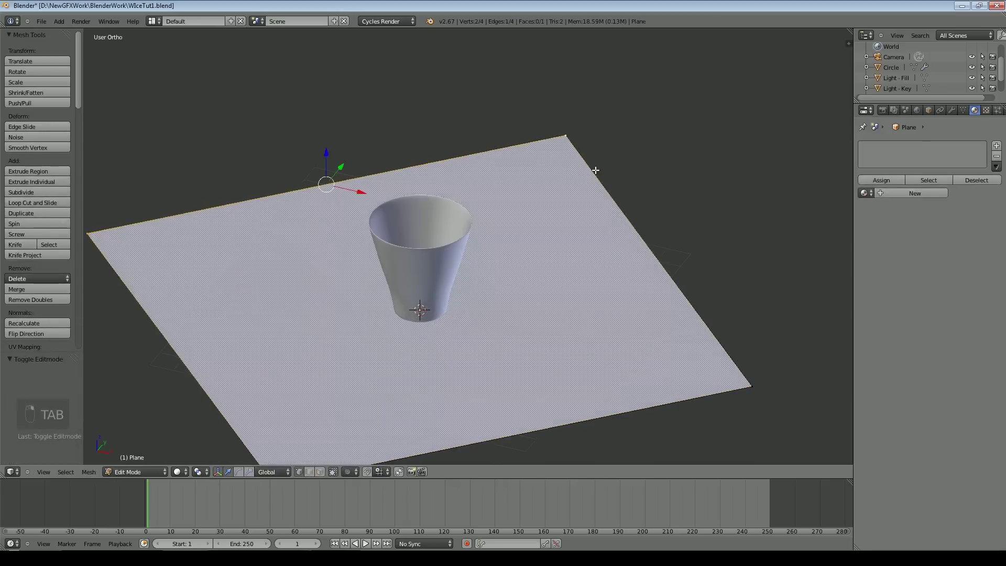
pyautogui.keyDown('shift'); pyautogui.rightClick(750, 399); pyautogui.keyUp('shift')
pyautogui.press('KP_0')
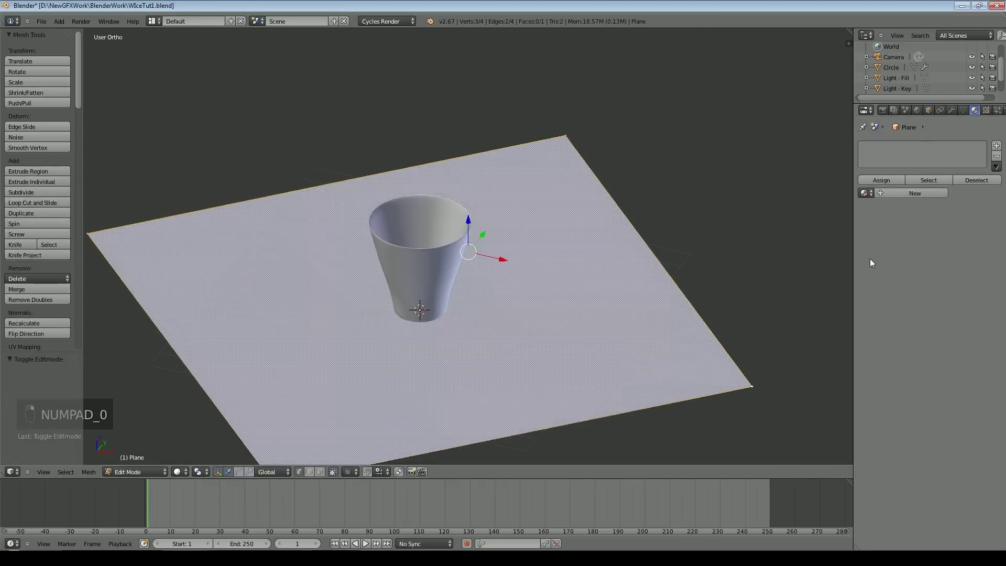
pyautogui.press('KP_0')
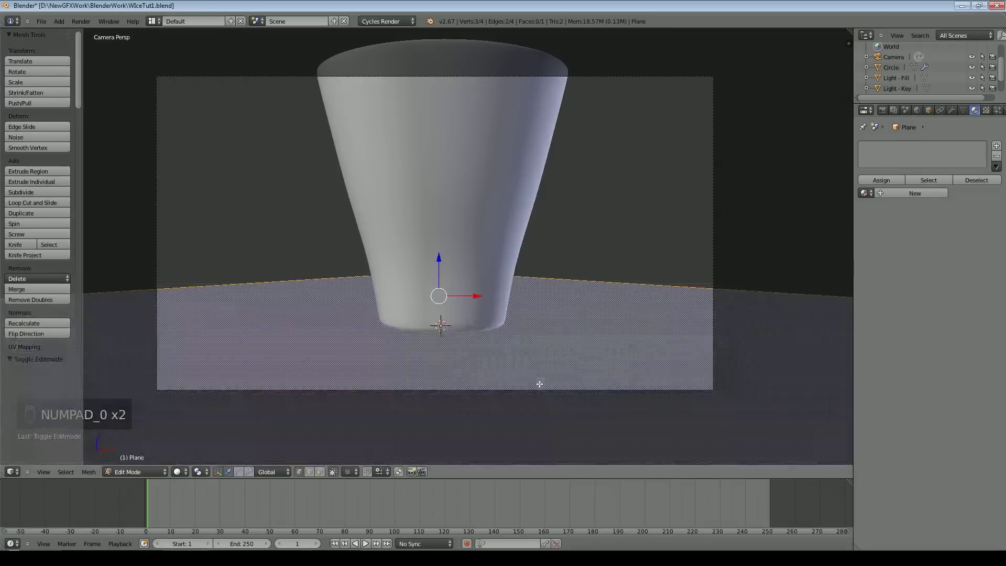
pyautogui.moveTo(712, 310); pyautogui.dragTo(623, 285, button='middle')
pyautogui.press('e')
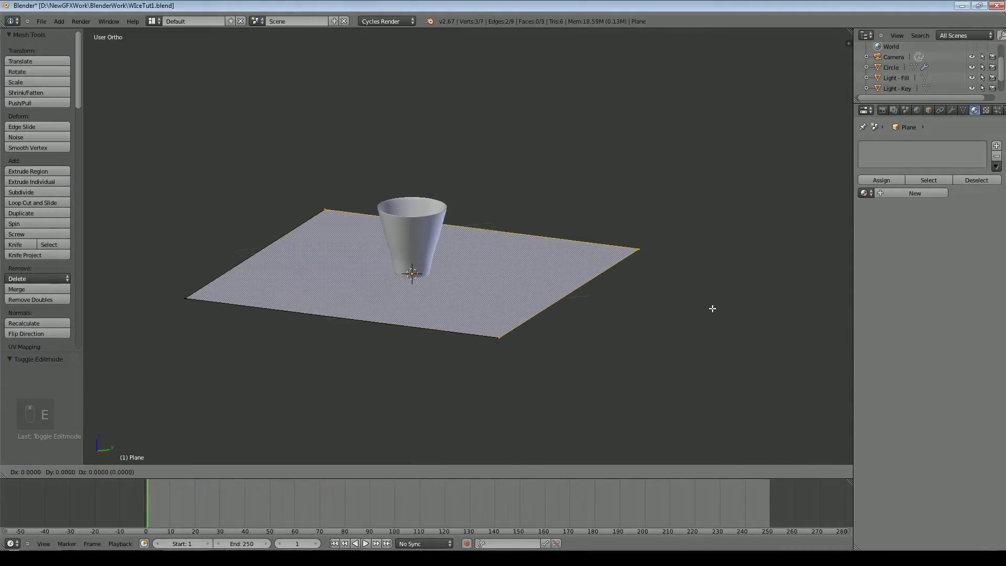
pyautogui.rightClick(467, 224)
pyautogui.moveTo(486, 231); pyautogui.dragTo(486, 229)
pyautogui.click(483, 200)
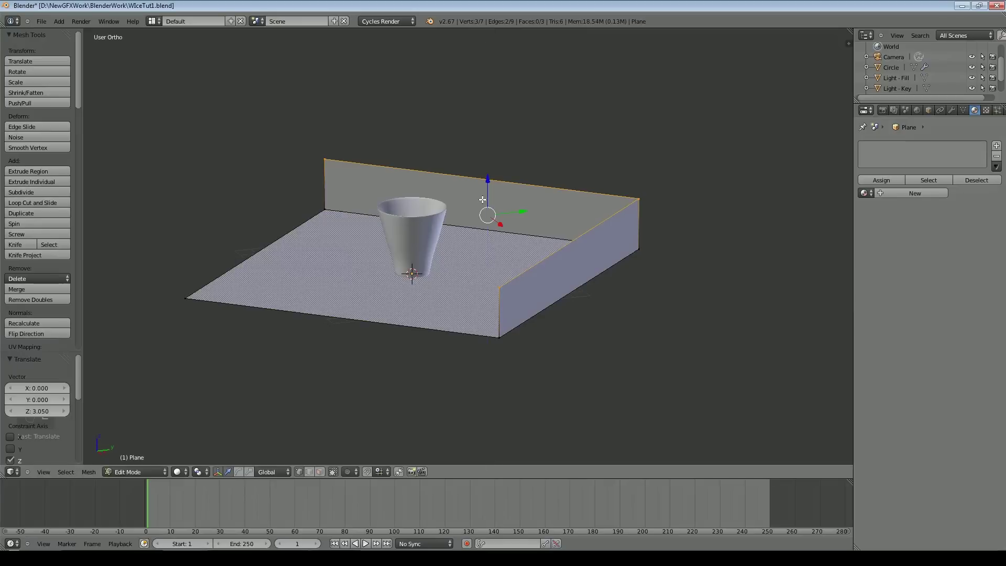
# Step: Slope the extruded walls outward by moving their upper edges along Y about 1.6 and then about 1.2 more
pyautogui.press('g')
pyautogui.press('y')
pyautogui.click(559, 221)
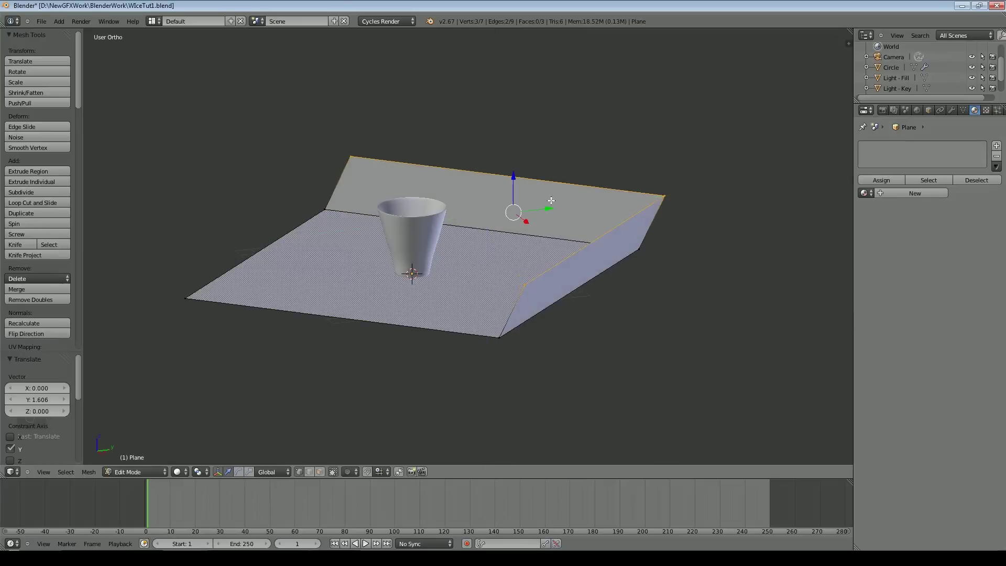
pyautogui.press('g')
pyautogui.press('y')
pyautogui.click(568, 210)
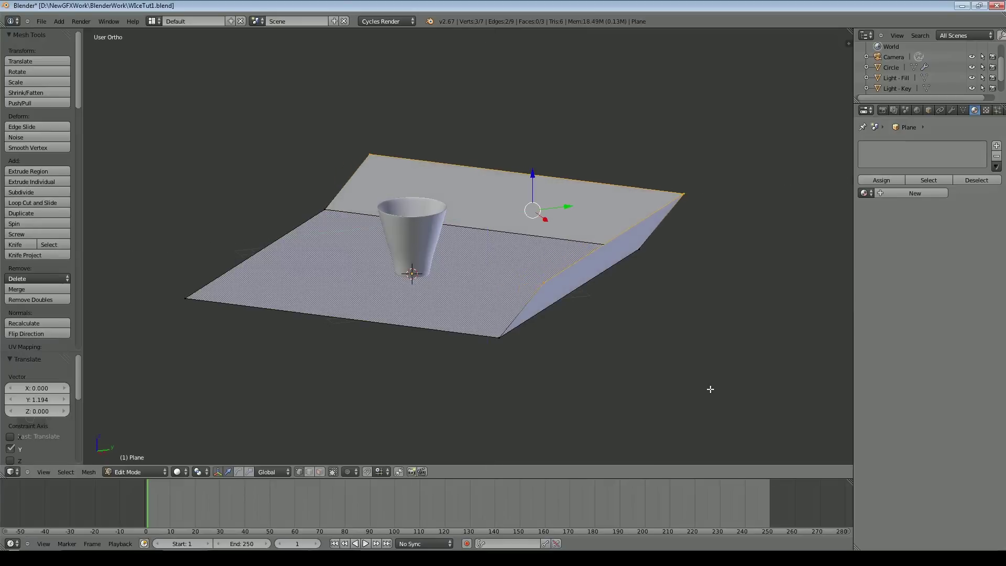
# Step: Extrude the backdrop's upper edges about 6.8 upward and shift them about 2.8 along Y
pyautogui.press('e')
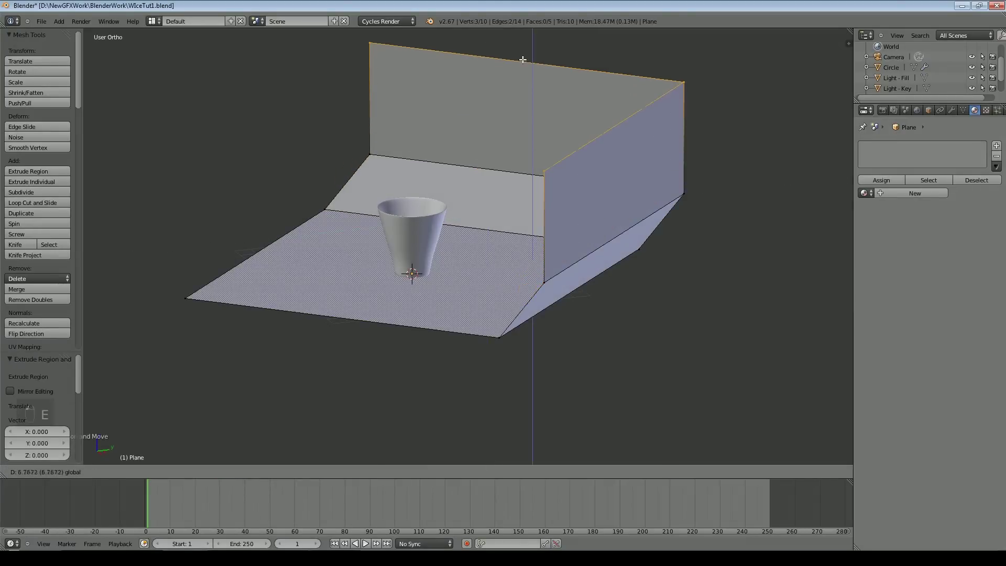
pyautogui.click(522, 60)
pyautogui.press('g')
pyautogui.press('y')
pyautogui.click(627, 124)
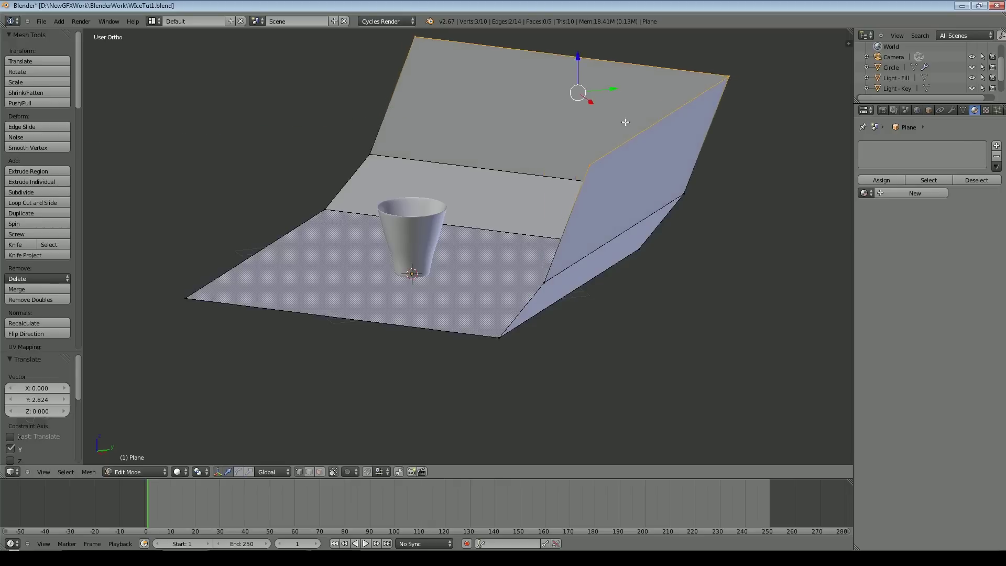
# Step: Extrude the backdrop's upper edges straight up once more and leave mesh editing
pyautogui.press('e')
pyautogui.scroll(-1, 548, 56)
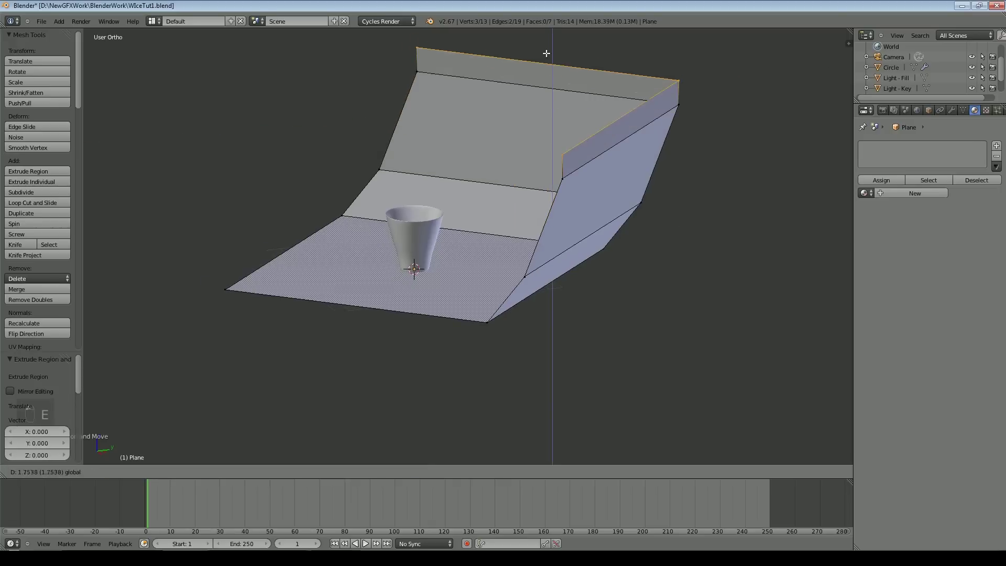
pyautogui.click(541, 36)
pyautogui.press('Tab')
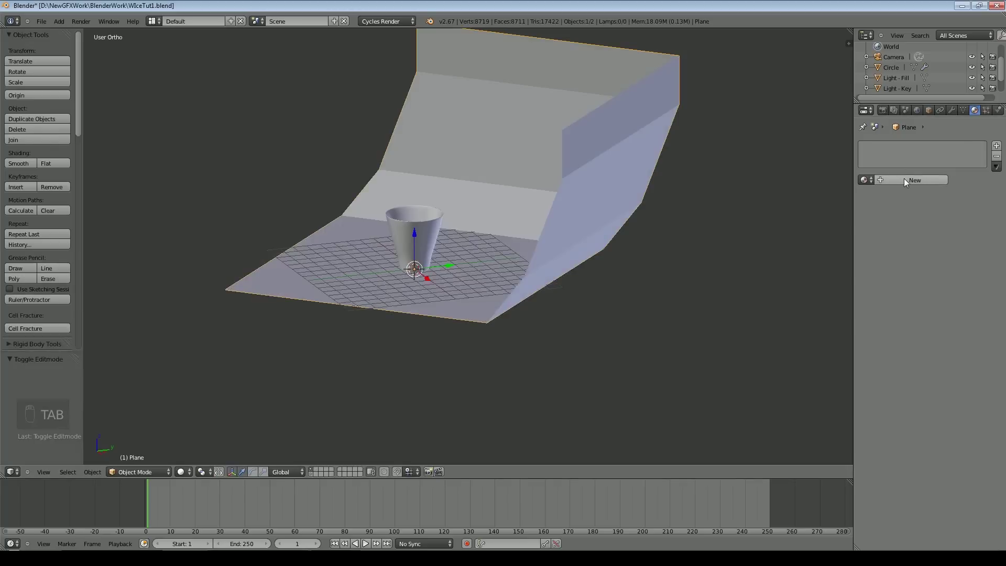
# Step: Add a Subdivision Surface modifier to the backdrop and apply smooth shading
pyautogui.click(952, 110)
pyautogui.click(907, 146)
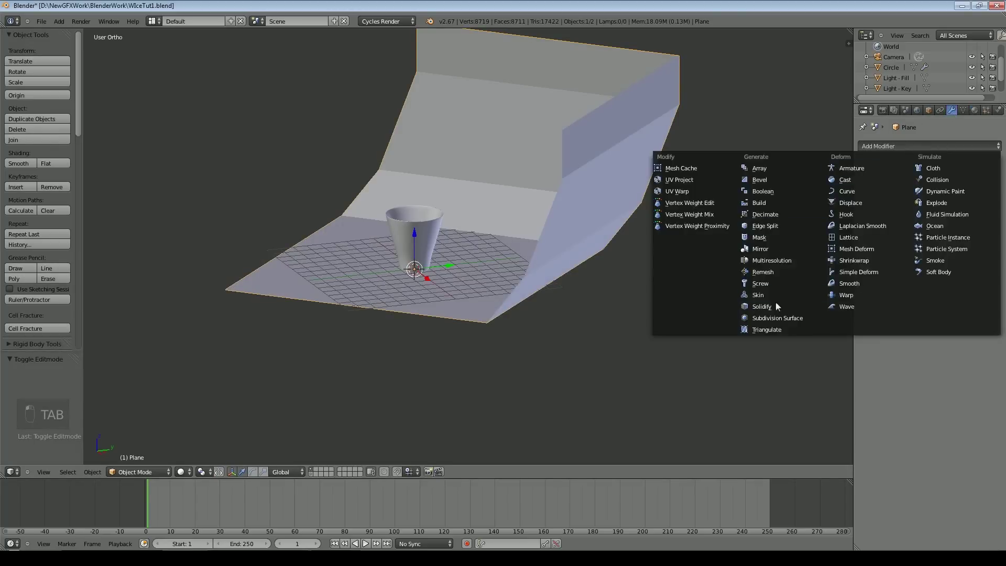
pyautogui.click(779, 319)
pyautogui.click(922, 218)
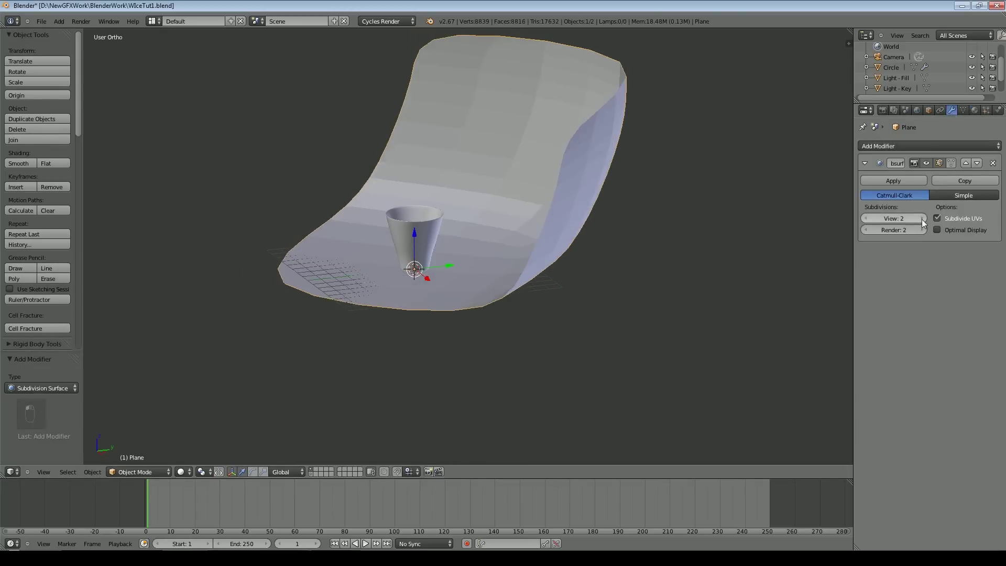
pyautogui.click(19, 163)
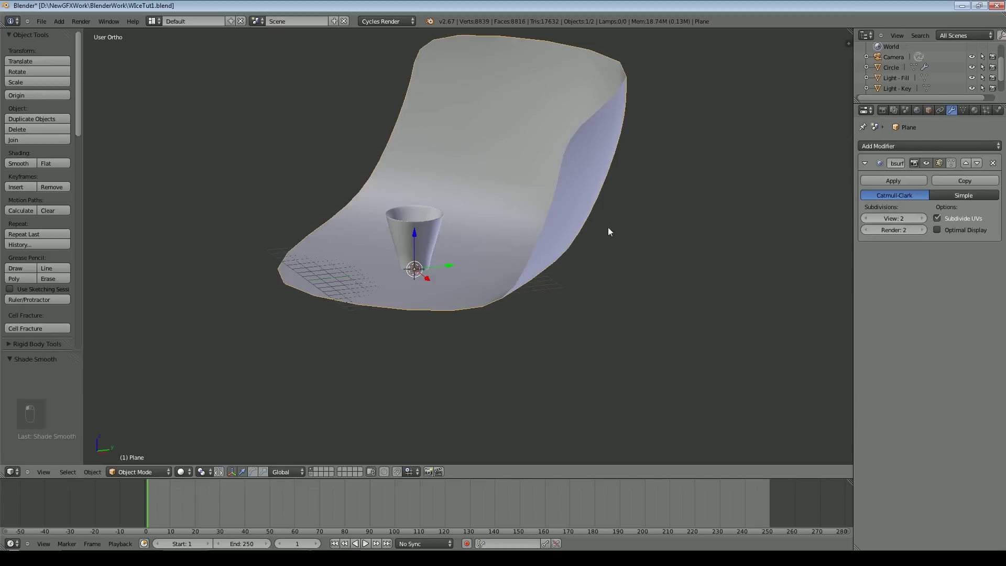
# Step: Enlarge the backdrop by a factor of about 1.24, lower it about 0.04 along Z and show the camera view
pyautogui.moveTo(602, 296); pyautogui.dragTo(678, 301, button='middle')
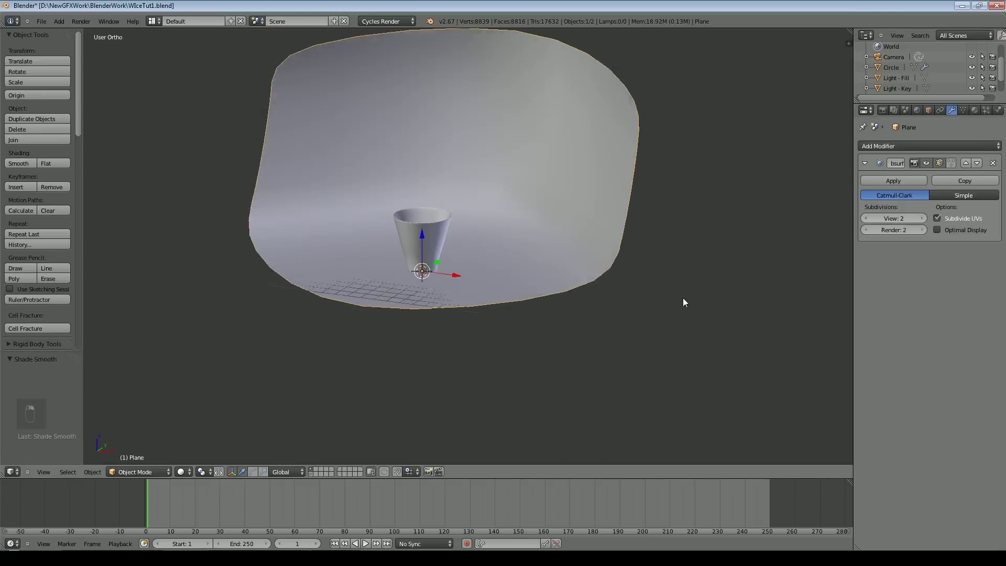
pyautogui.press('s')
pyautogui.click(664, 324)
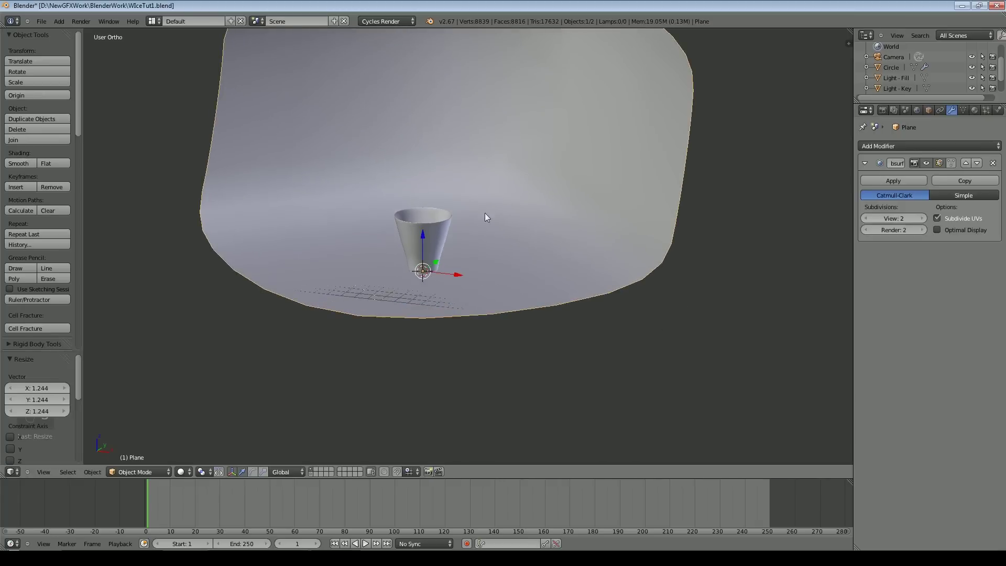
pyautogui.press('g')
pyautogui.press('z')
pyautogui.click(426, 237)
pyautogui.press('KP_0')
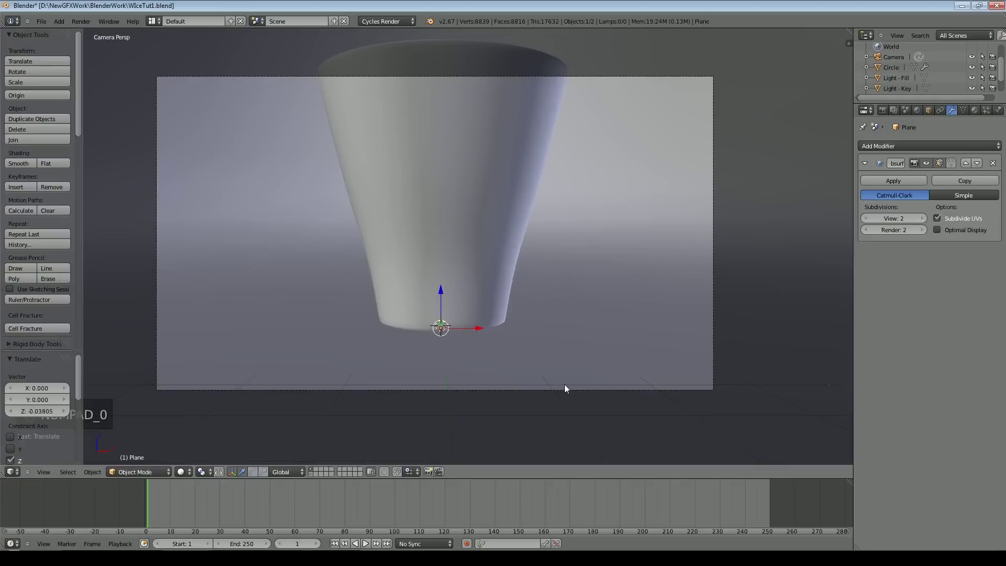
# Step: Show the camera and lights layer as well, scale the glass to about half size and raise it about 0.07 along Z
pyautogui.keyDown('shift'); pyautogui.click(313, 473); pyautogui.keyUp('shift')
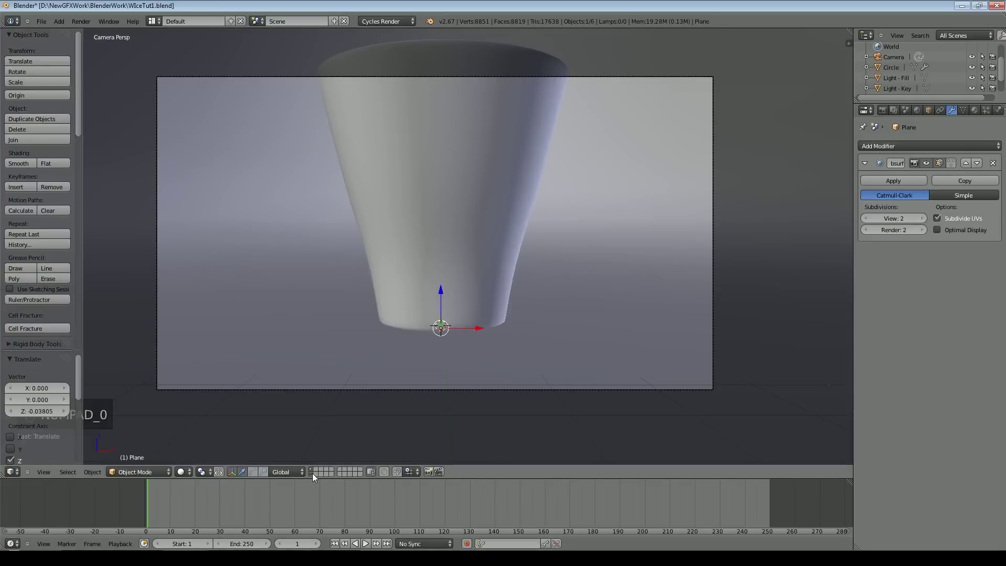
pyautogui.rightClick(482, 272)
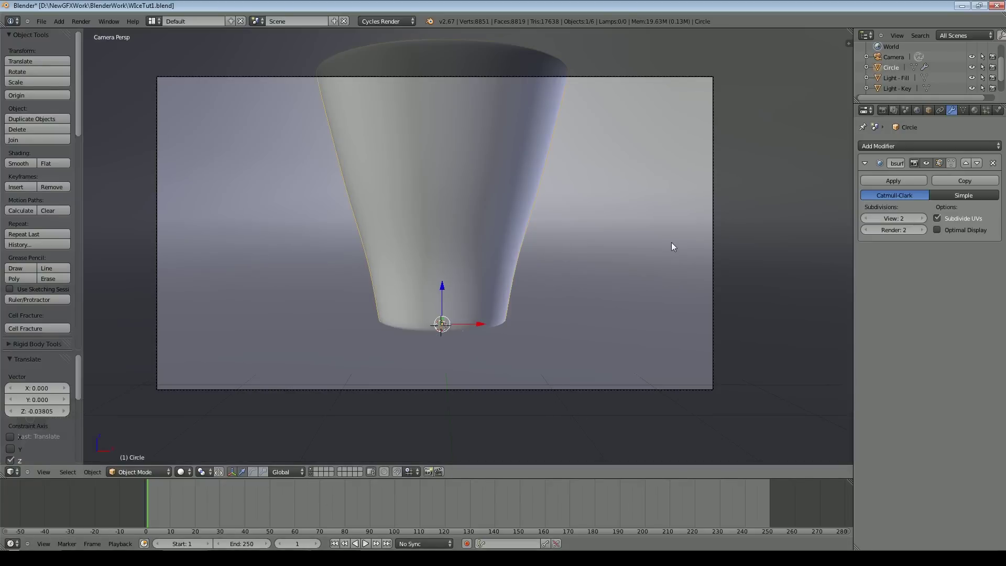
pyautogui.press('s')
pyautogui.click(549, 263)
pyautogui.press('g')
pyautogui.press('z')
pyautogui.click(441, 286)
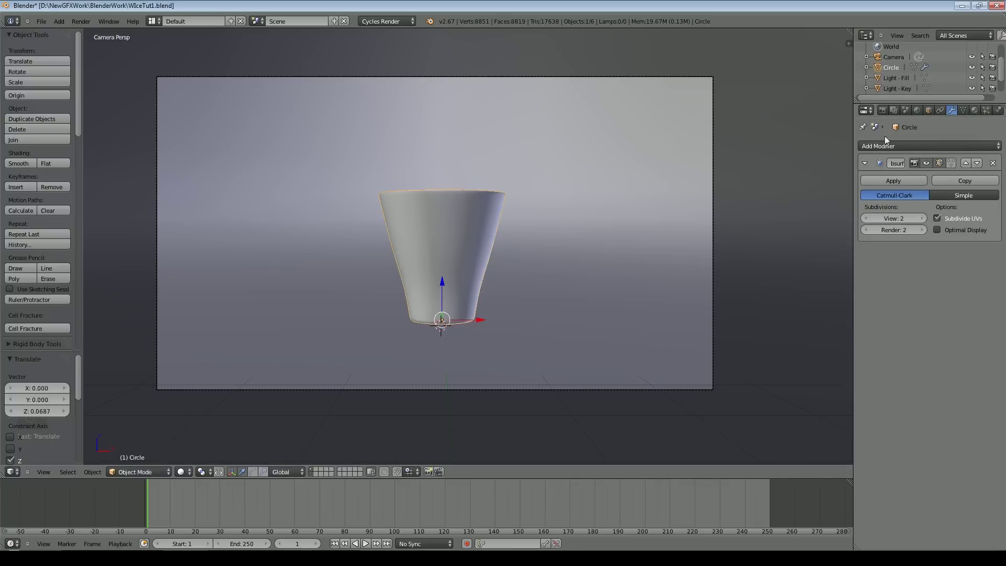
# Step: Set the render resolution to 1080 by 1920 for a portrait frame
pyautogui.click(883, 110)
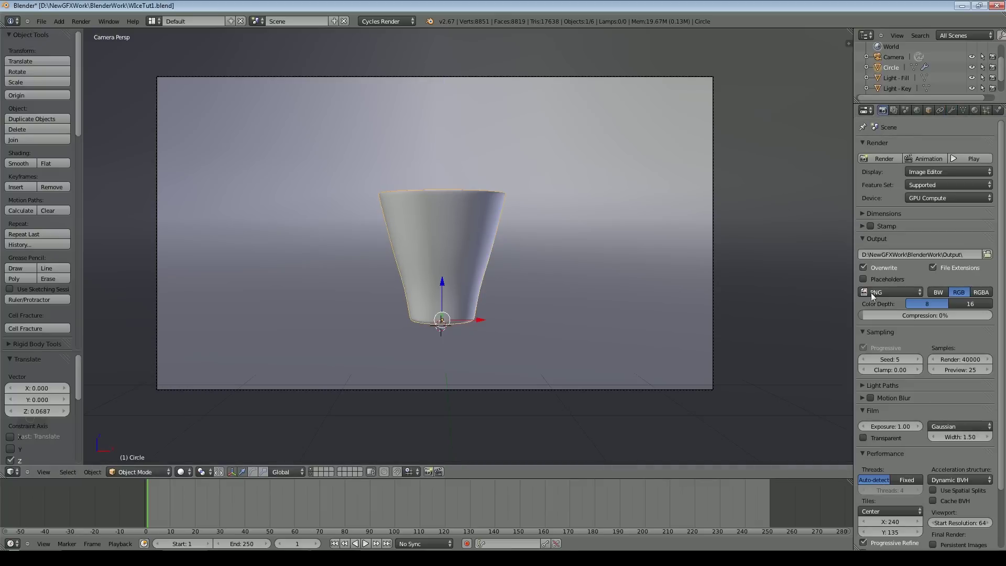
pyautogui.click(863, 214)
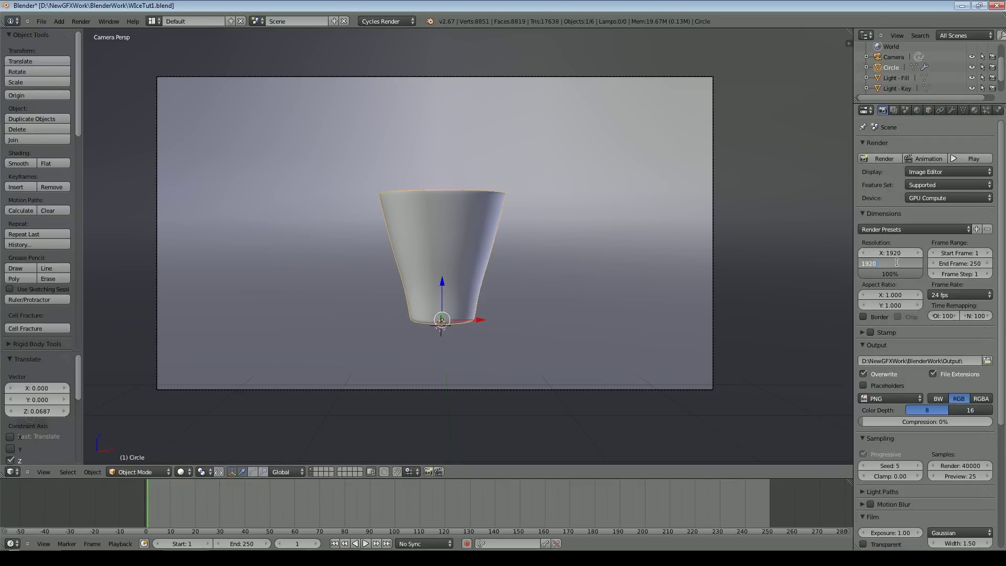
pyautogui.hotkey('ctrl', 'v')
pyautogui.click(897, 253)
pyautogui.write('1080')
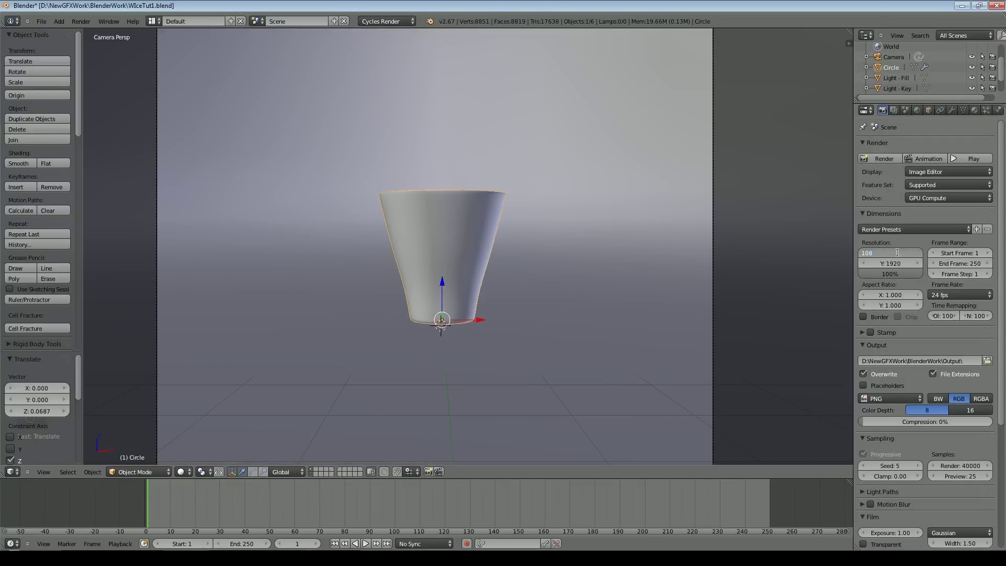
pyautogui.press('Return')
# Step: Select only the camera and raise it so the glass sits lower in the portrait frame
pyautogui.scroll(-3, 624, 250)
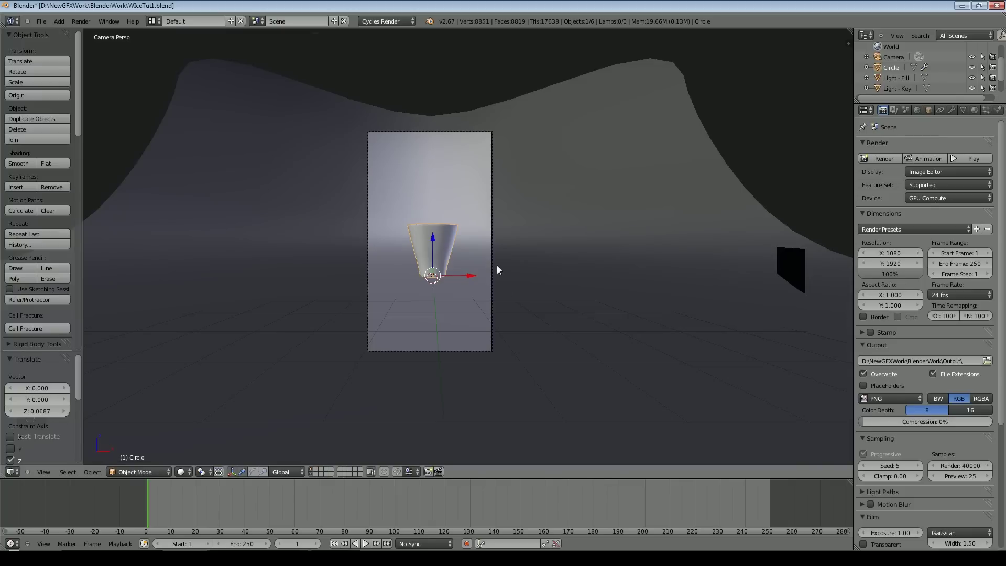
pyautogui.keyDown('shift'); pyautogui.click(493, 283); pyautogui.keyUp('shift')
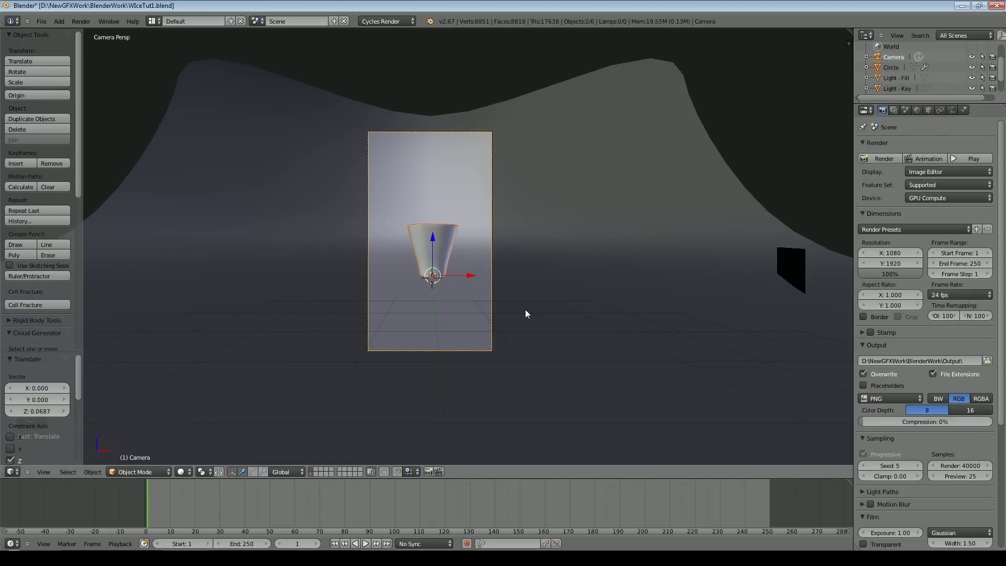
pyautogui.press('g')
pyautogui.rightClick(523, 290)
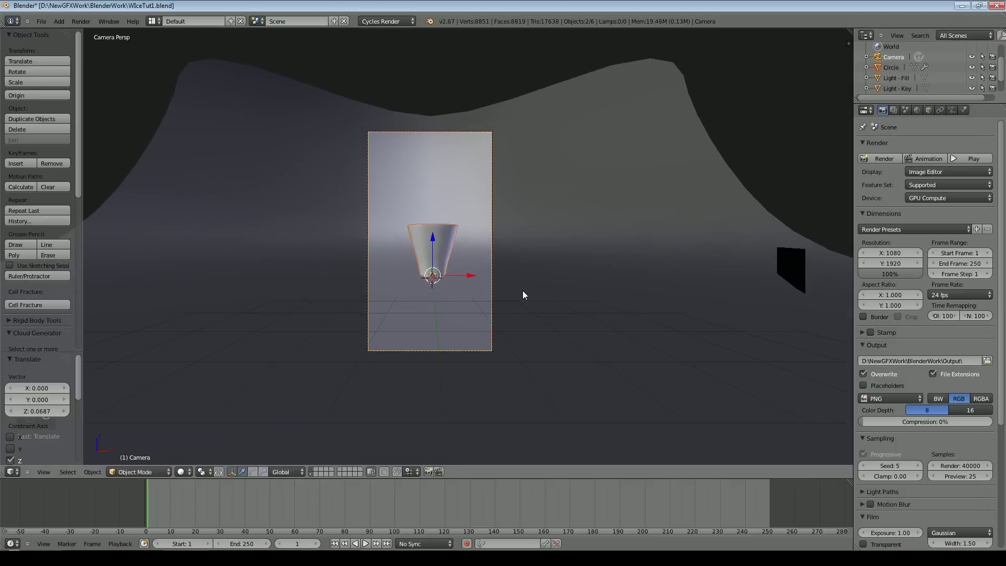
pyautogui.rightClick(493, 314)
pyautogui.press('g')
pyautogui.rightClick(504, 315)
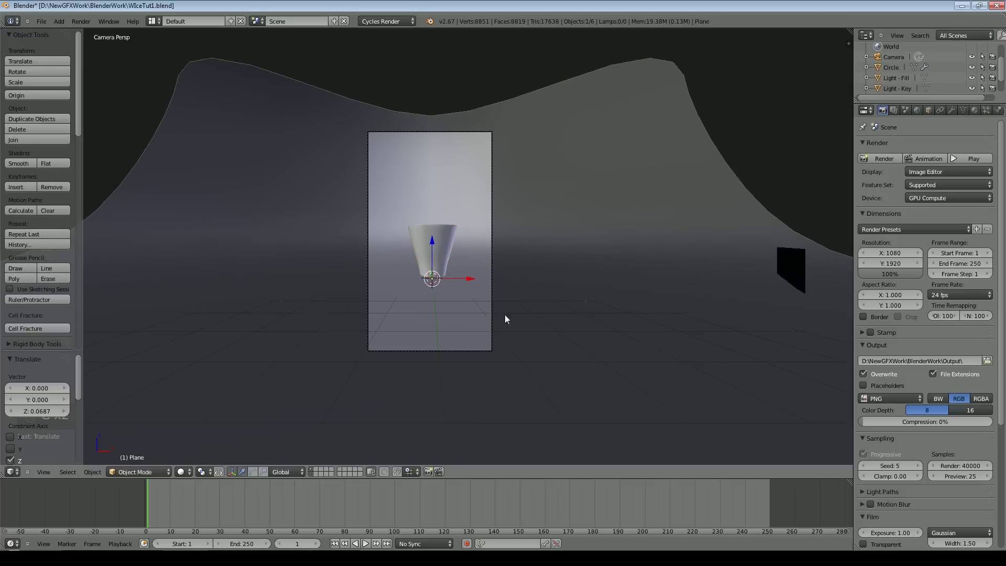
pyautogui.rightClick(492, 297)
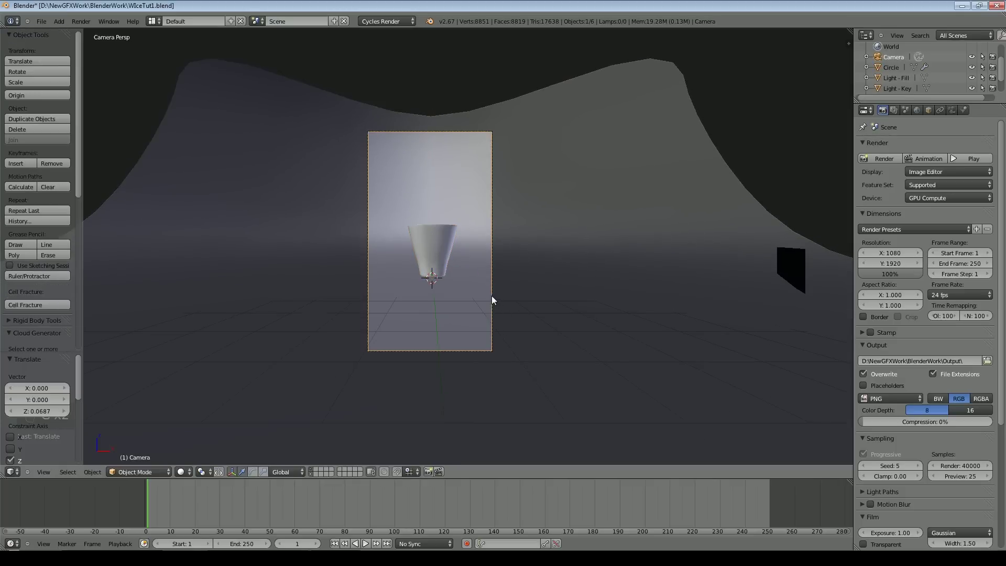
# Step: Stretch the backdrop along Z by a factor of about 1.28 and lower it about 0.11
pyautogui.rightClick(516, 328)
pyautogui.press('s')
pyautogui.press('z')
pyautogui.click(629, 389)
pyautogui.press('g')
pyautogui.press('z')
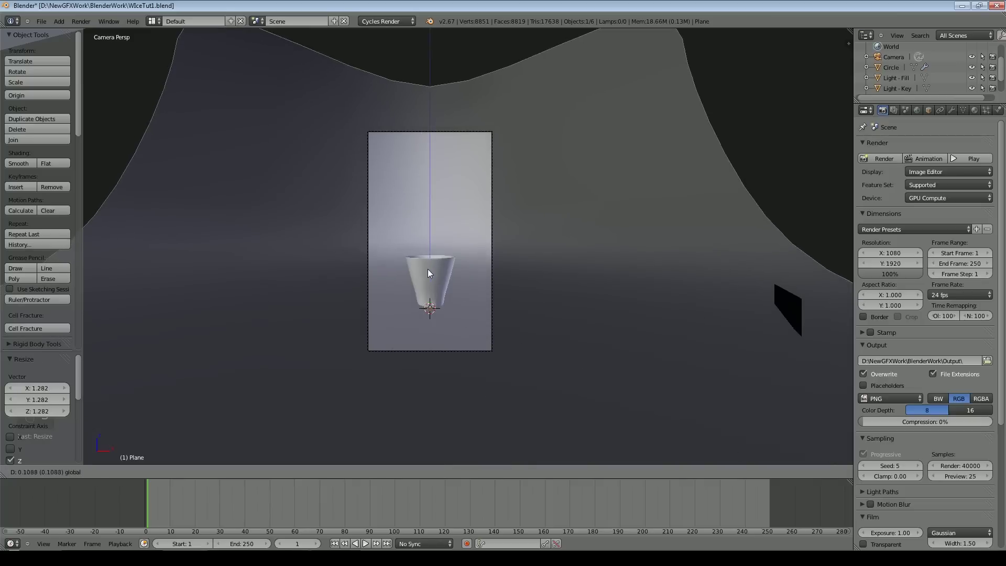
pyautogui.click(429, 275)
pyautogui.scroll(2, 564, 265)
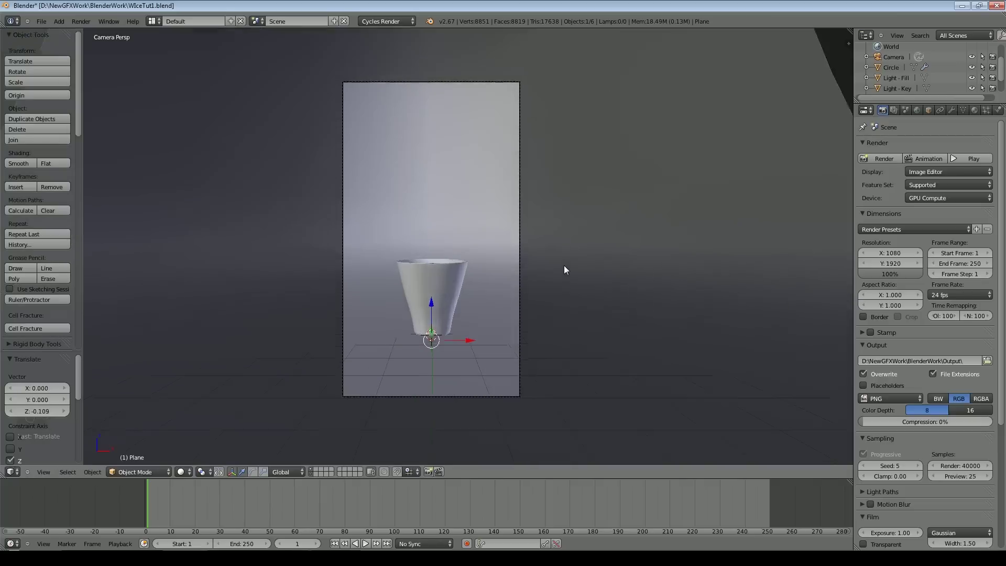
pyautogui.scroll(2, 565, 267)
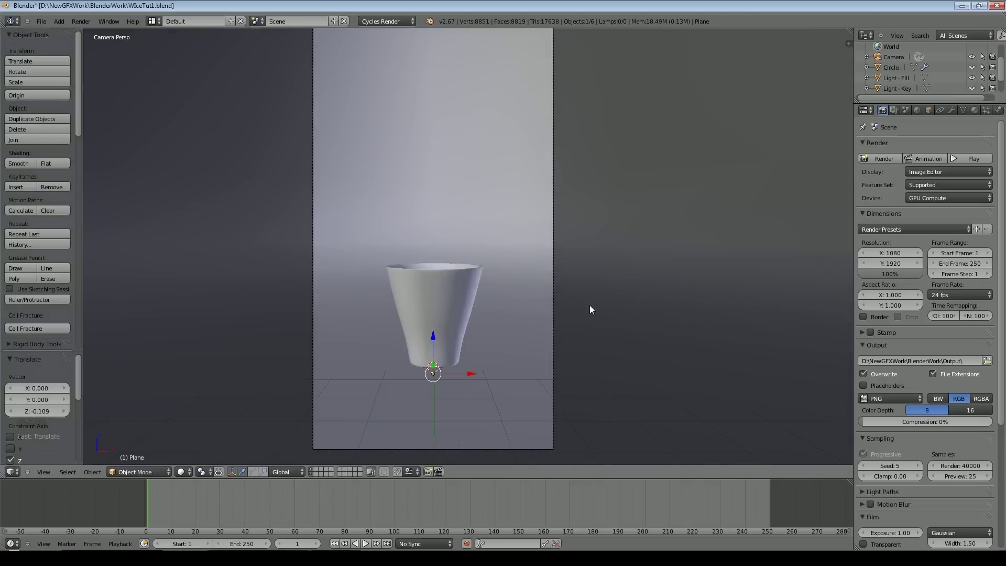
# Step: Enable border rendering in the render dimensions and save the file
pyautogui.click(864, 316)
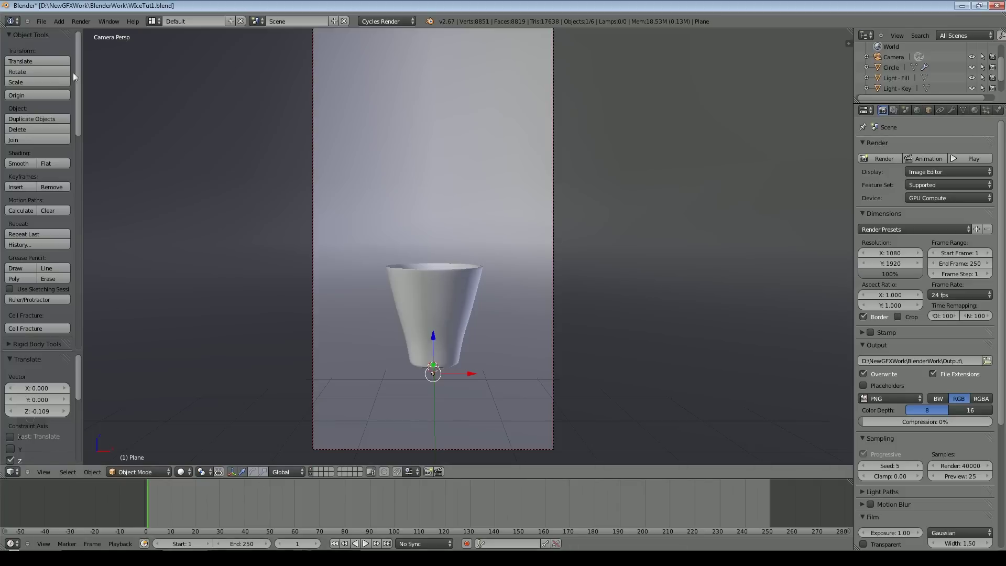
pyautogui.click(41, 21)
pyautogui.click(53, 93)
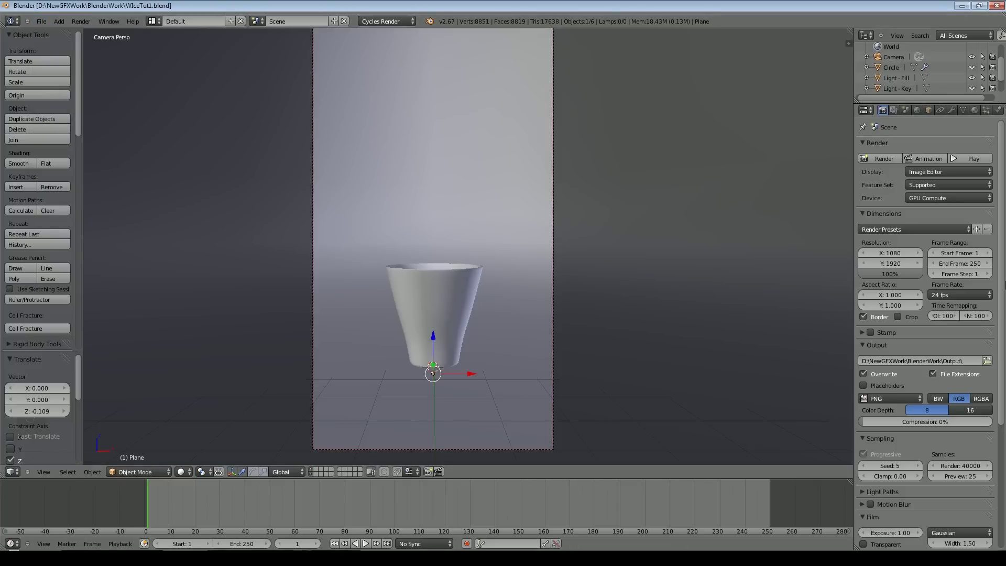
# Step: Set the render resolution scale to 50% and preview the glass in rendered shading through the camera
pyautogui.click(890, 273)
pyautogui.write('50')
pyautogui.press('Return')
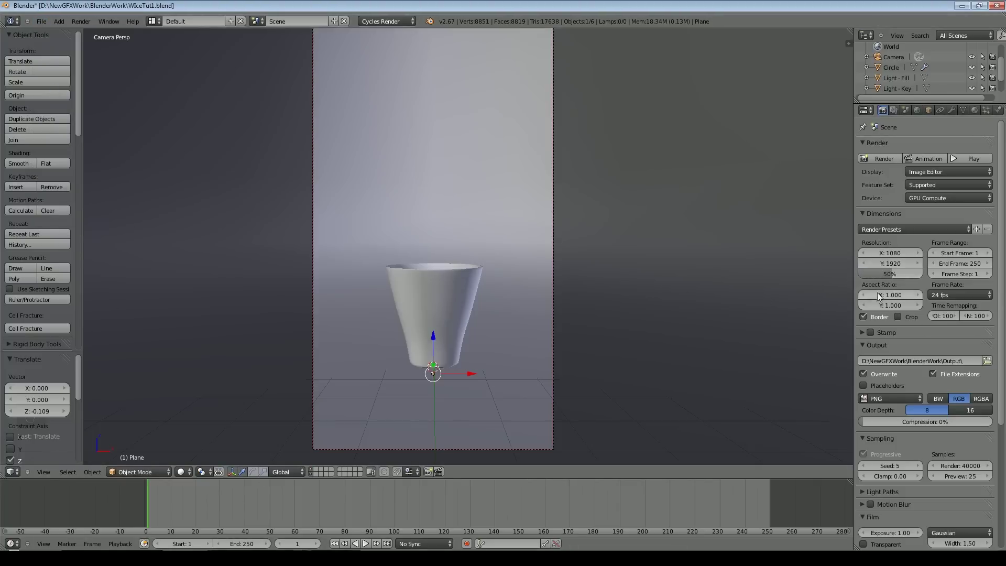
pyautogui.click(180, 471)
pyautogui.click(199, 403)
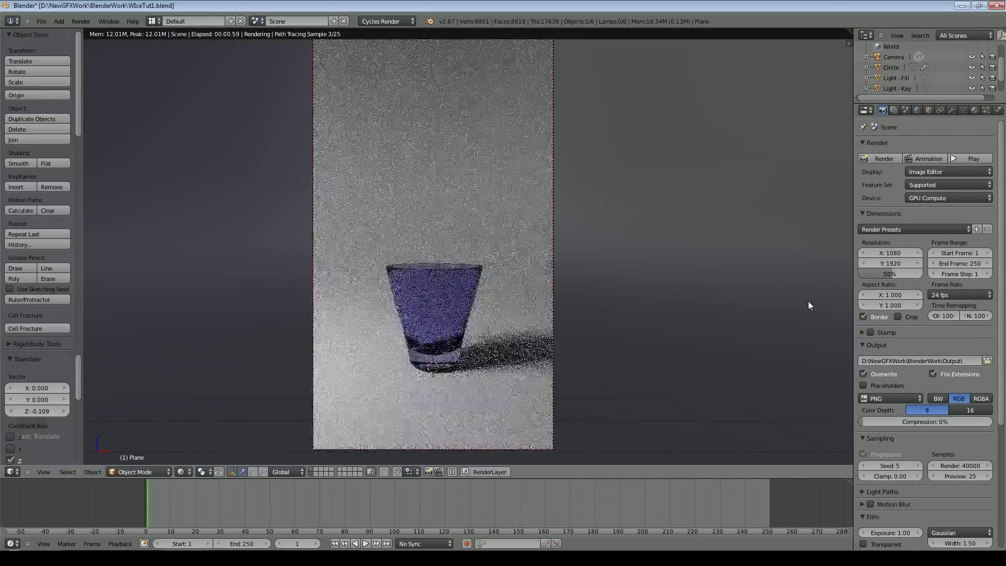
pyautogui.scroll(3, 605, 322)
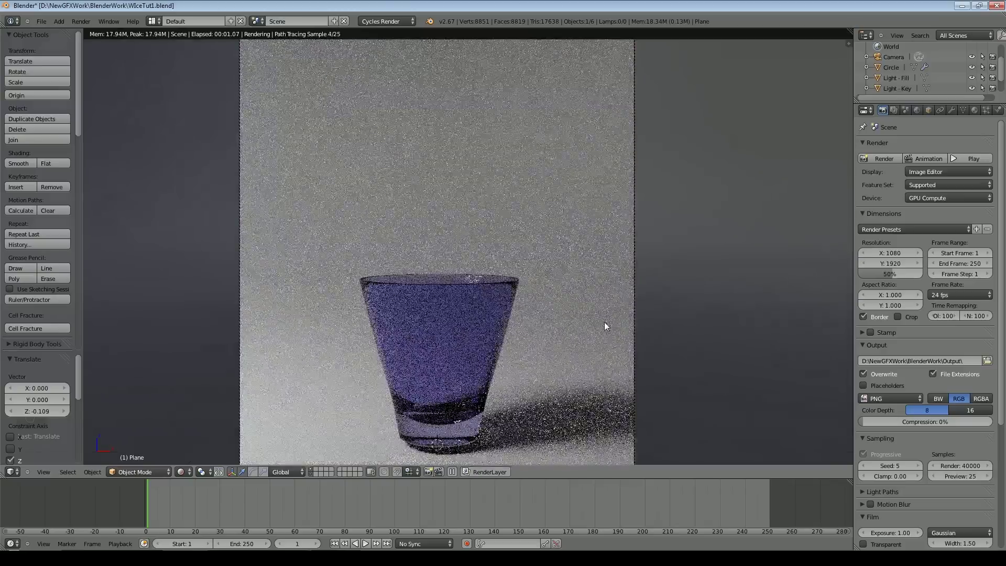
# Step: Rename the drinking glass object as Glass and its material as Glas
pyautogui.rightClick(465, 363)
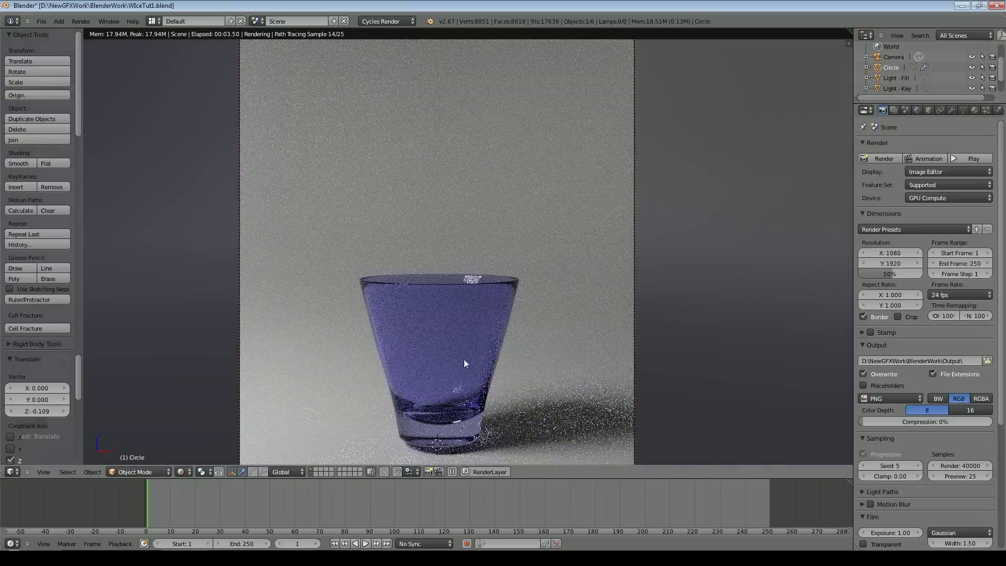
pyautogui.click(929, 110)
pyautogui.write('Glass')
pyautogui.press('Return')
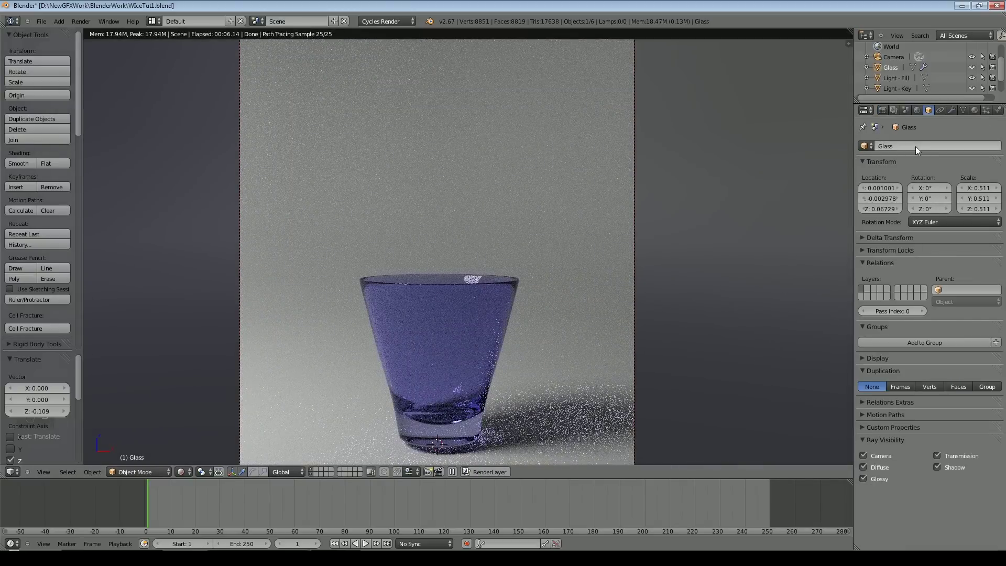
pyautogui.click(975, 110)
pyautogui.click(899, 180)
pyautogui.write('Glas')
pyautogui.press('Return')
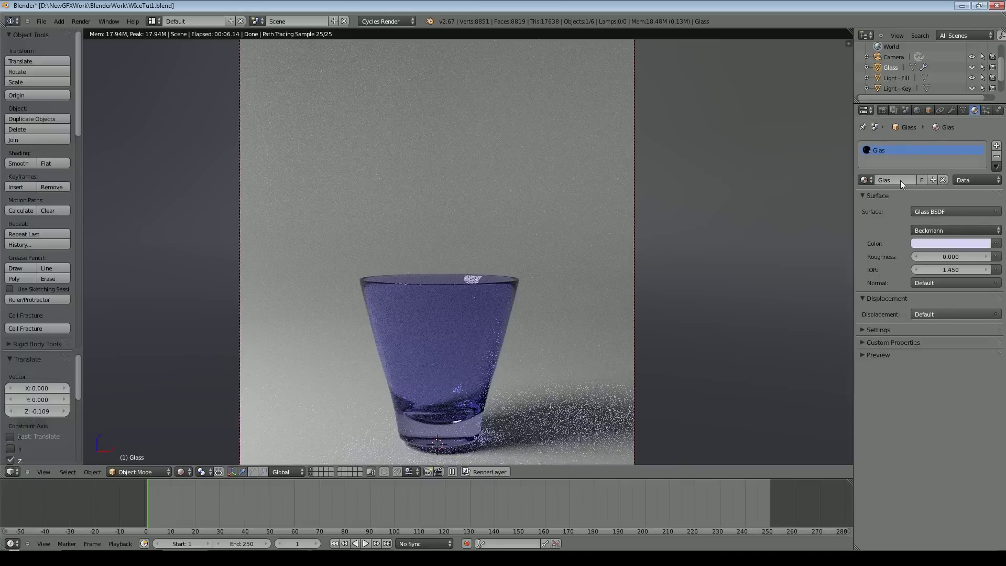
# Step: Lighten the glass material color to about R 0.926, G 0.903, B 1.000 and set its IOR to 1.5
pyautogui.click(974, 244)
pyautogui.click(974, 244)
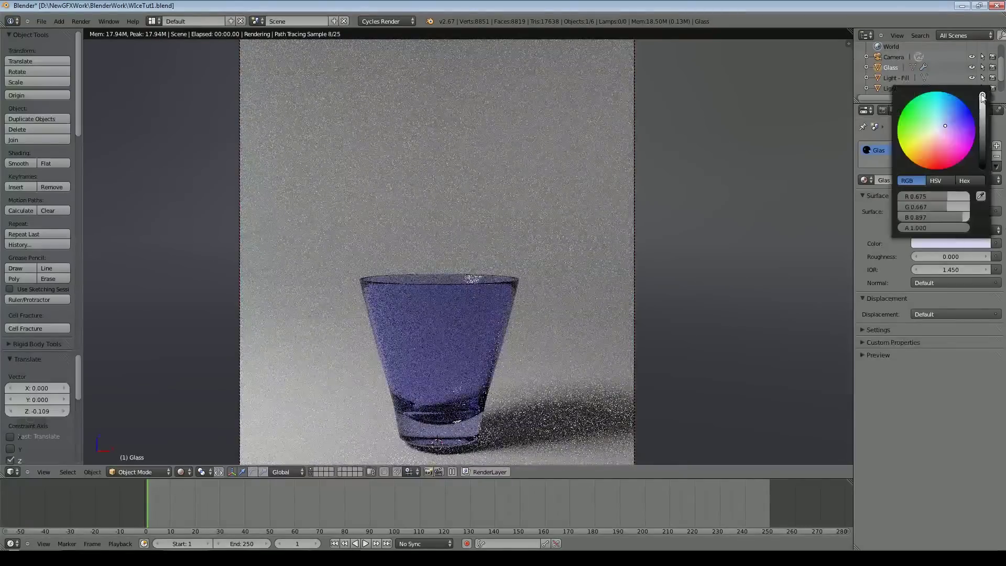
pyautogui.moveTo(983, 97); pyautogui.dragTo(983, 93)
pyautogui.moveTo(942, 127); pyautogui.dragTo(940, 129)
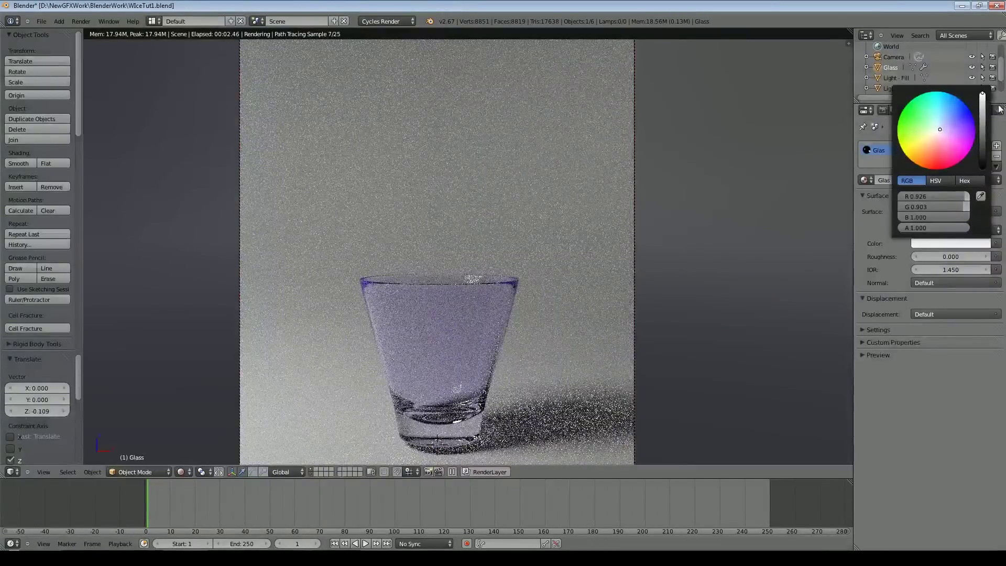
pyautogui.click(948, 268)
pyautogui.write('1.5')
pyautogui.press('Return')
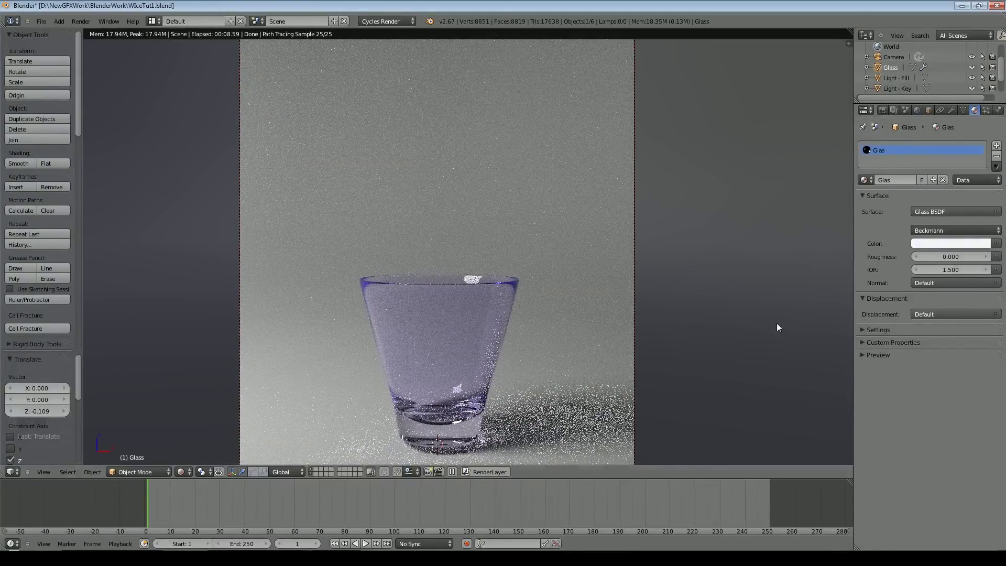
# Step: Return the viewport to solid shading with more of the portrait frame in view
pyautogui.click(183, 472)
pyautogui.click(193, 438)
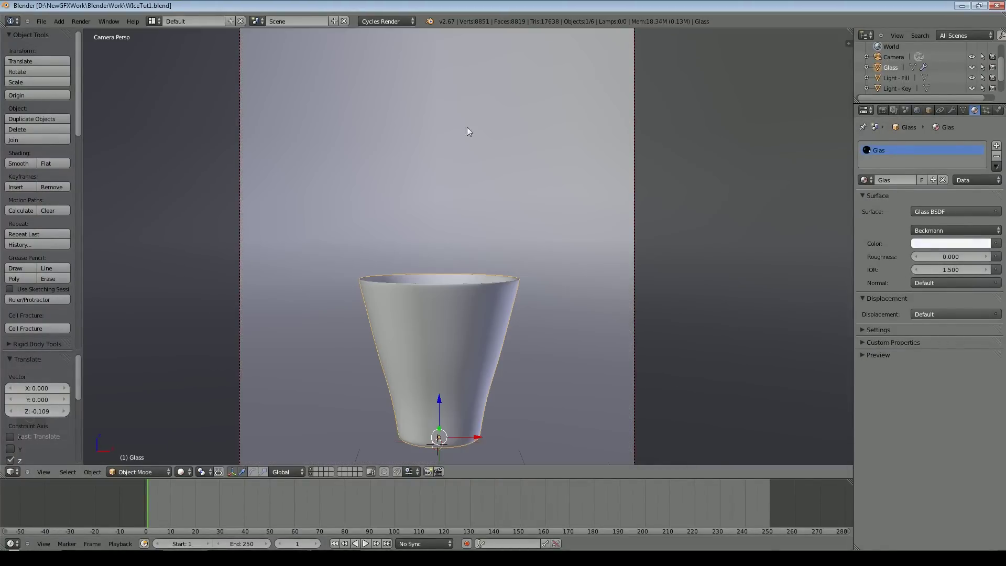
pyautogui.scroll(-3, 560, 158)
pyautogui.scroll(1, 548, 191)
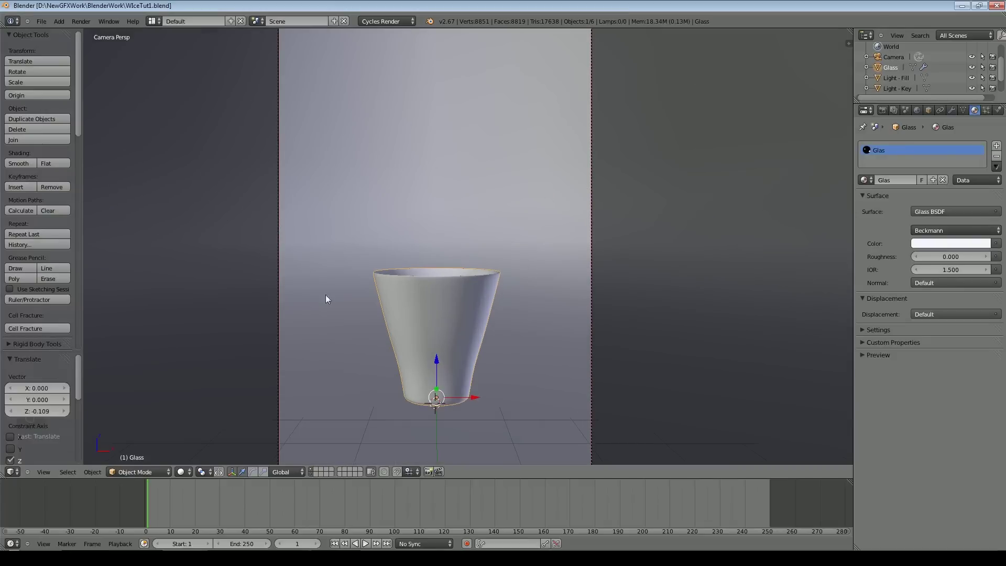
# Step: Add a cube mesh at the glass and raise it about 5.06 along Z above the rim
pyautogui.click(61, 21)
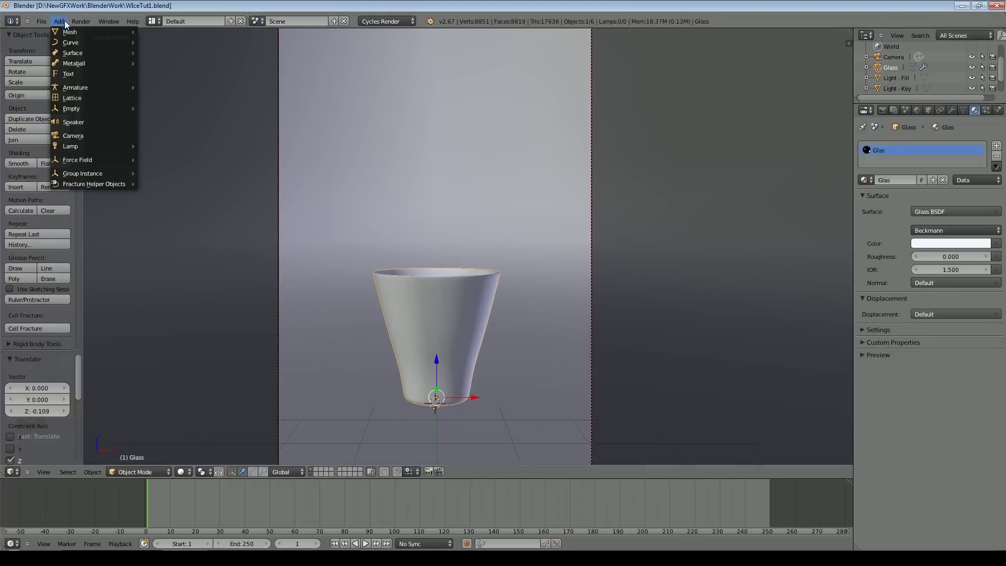
pyautogui.moveTo(69, 31)
pyautogui.click(157, 42)
pyautogui.moveTo(435, 370); pyautogui.dragTo(442, 61)
pyautogui.scroll(-5, 502, 137)
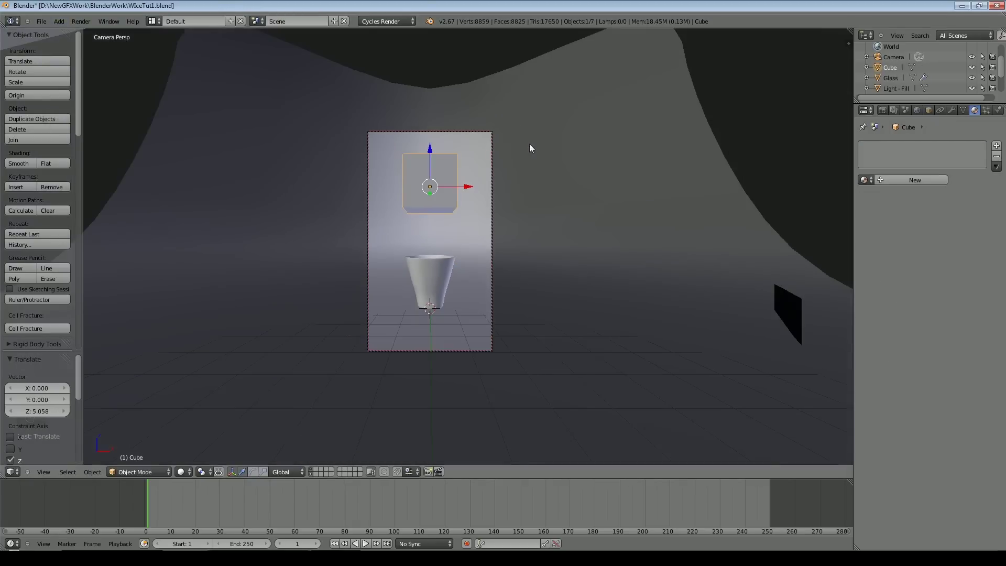
# Step: Raise the cube a little further above the glass and scale it down by a factor of about 0.41
pyautogui.scroll(4, 524, 186)
pyautogui.moveTo(439, 173); pyautogui.dragTo(426, 142)
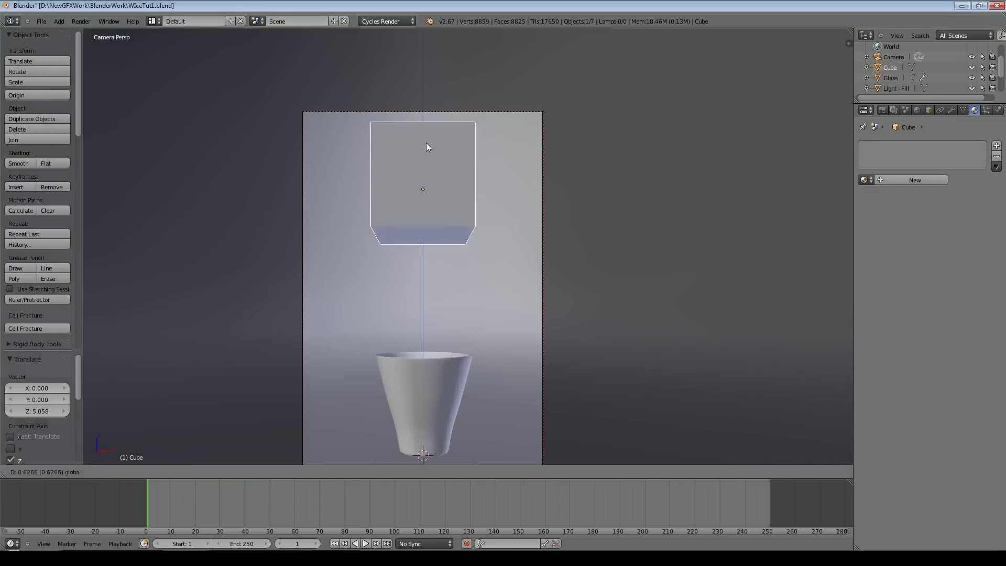
pyautogui.press('s')
pyautogui.click(501, 217)
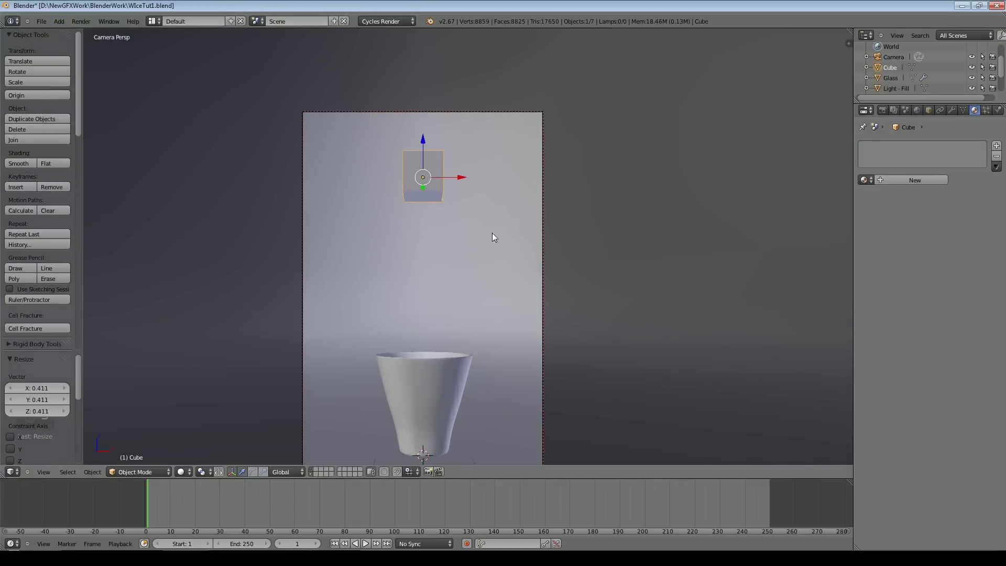
# Step: Frame the cube in an orthographic view, move it to the first layer and show only that layer
pyautogui.press('KP_5')
pyautogui.moveTo(498, 253); pyautogui.dragTo(524, 284, button='middle')
pyautogui.press('KP_Decimal')
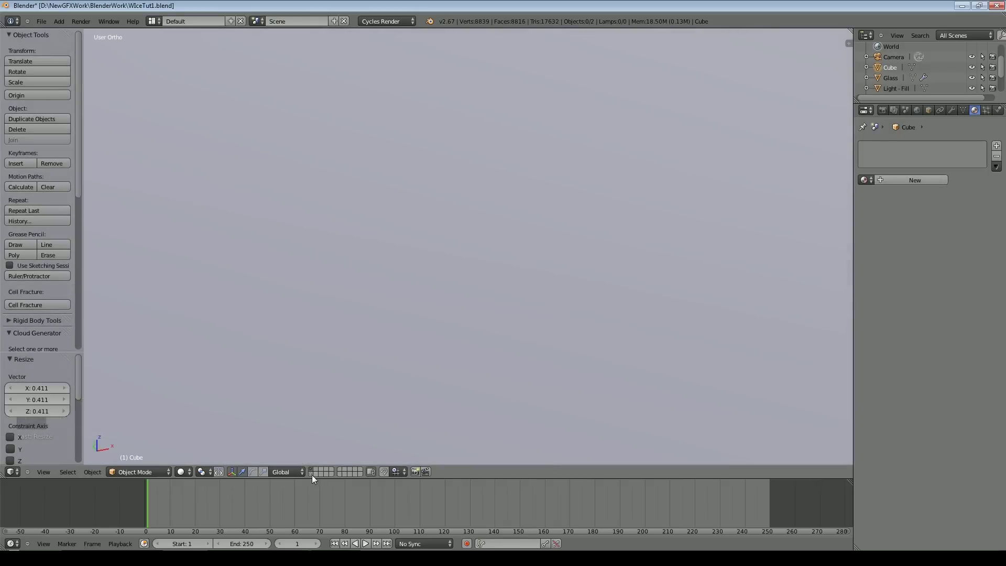
pyautogui.press('KP_Divide')
pyautogui.press('m')
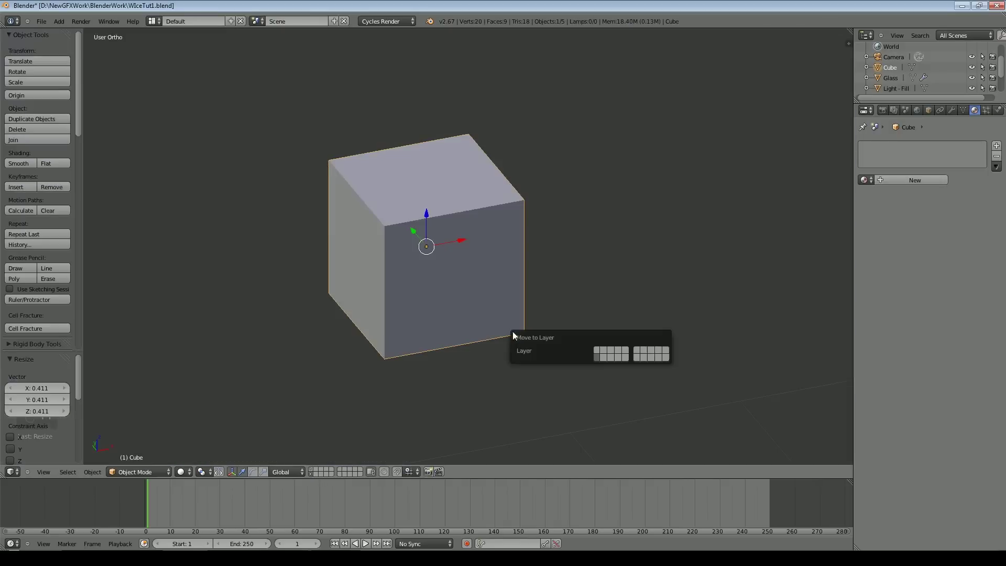
pyautogui.click(598, 350)
pyautogui.click(316, 473)
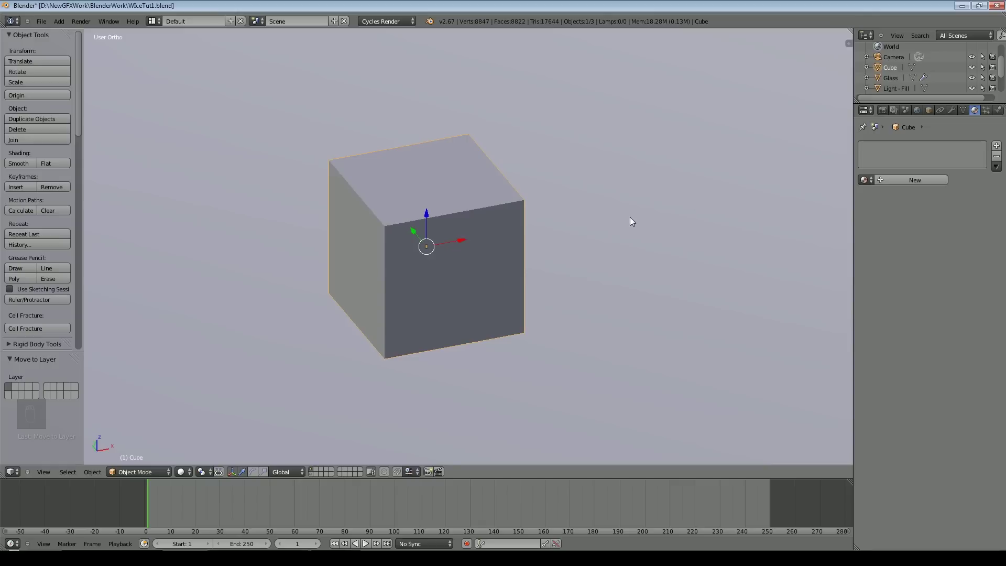
# Step: Add two vertical edge loops to the cube, one close to each of its X end faces
pyautogui.press('Tab')
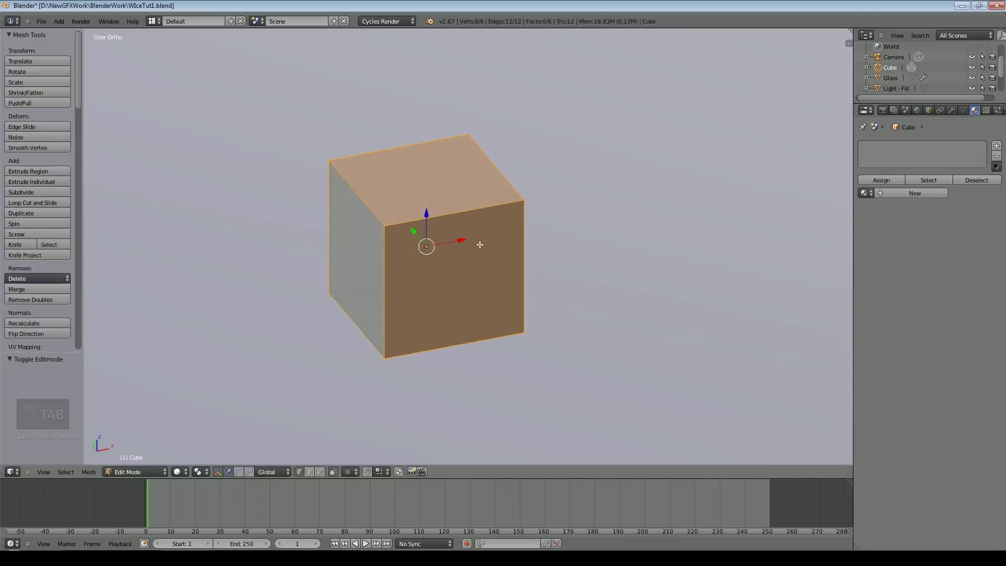
pyautogui.hotkey('ctrl', 'r')
pyautogui.click(418, 269)
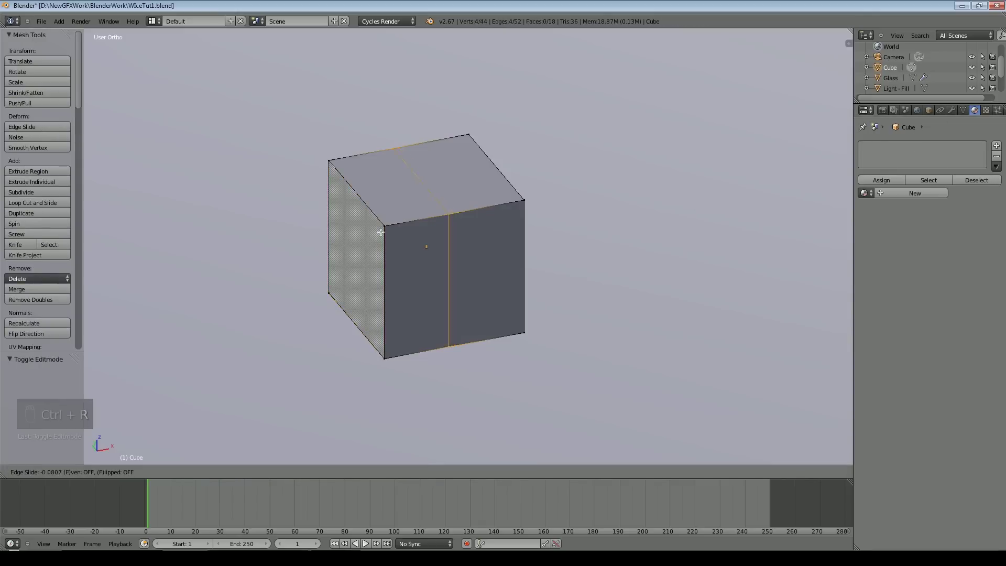
pyautogui.click(336, 237)
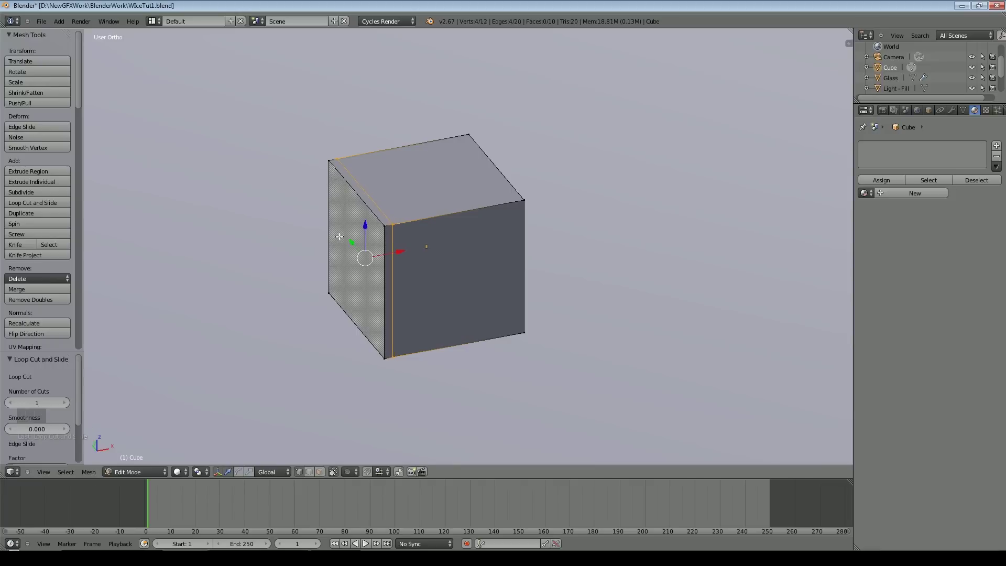
pyautogui.hotkey('ctrl', 'r')
pyautogui.click(482, 211)
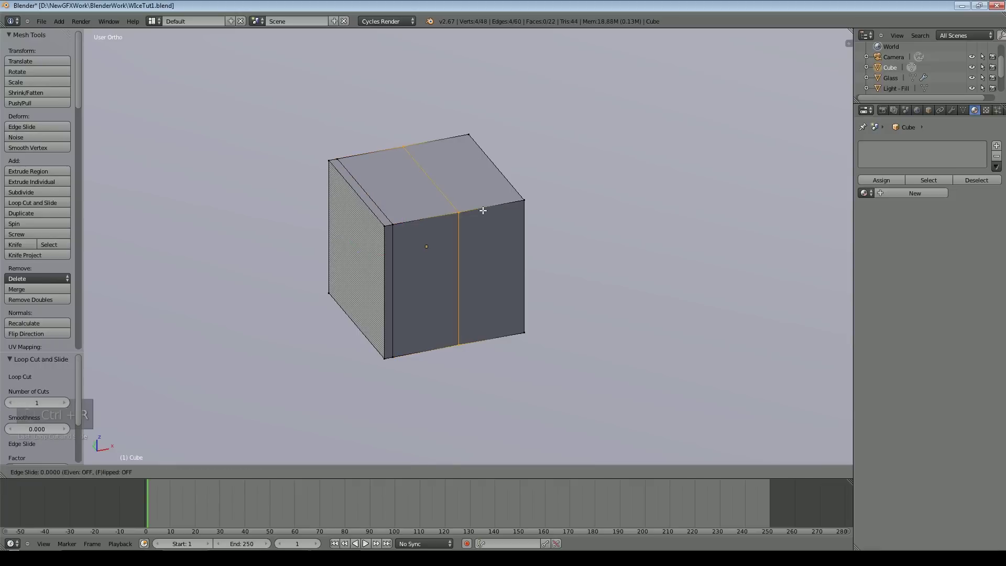
pyautogui.click(541, 203)
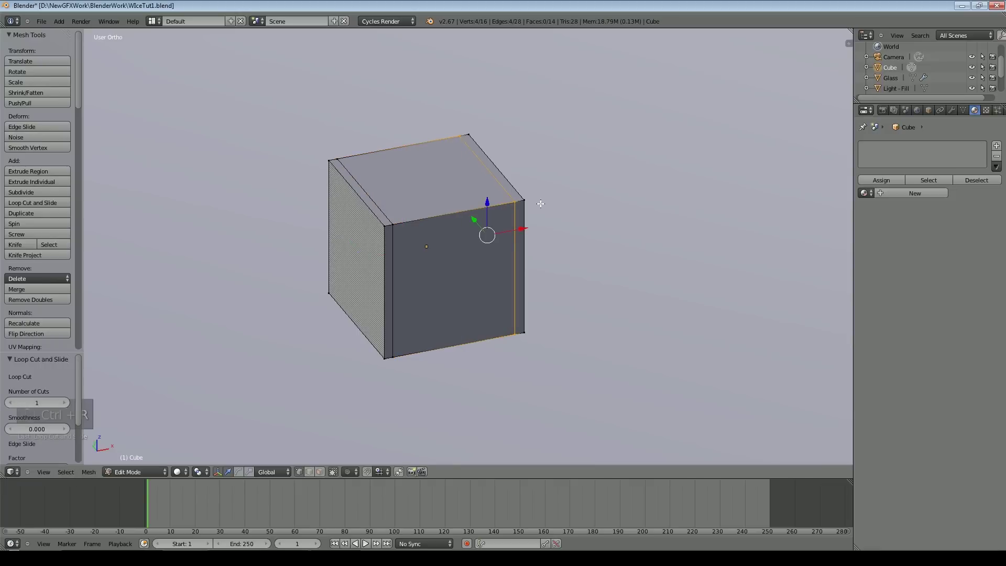
# Step: Add two horizontal edge loops around the cube, one close to its top face and one close to its bottom face
pyautogui.hotkey('ctrl', 'r')
pyautogui.click(396, 237)
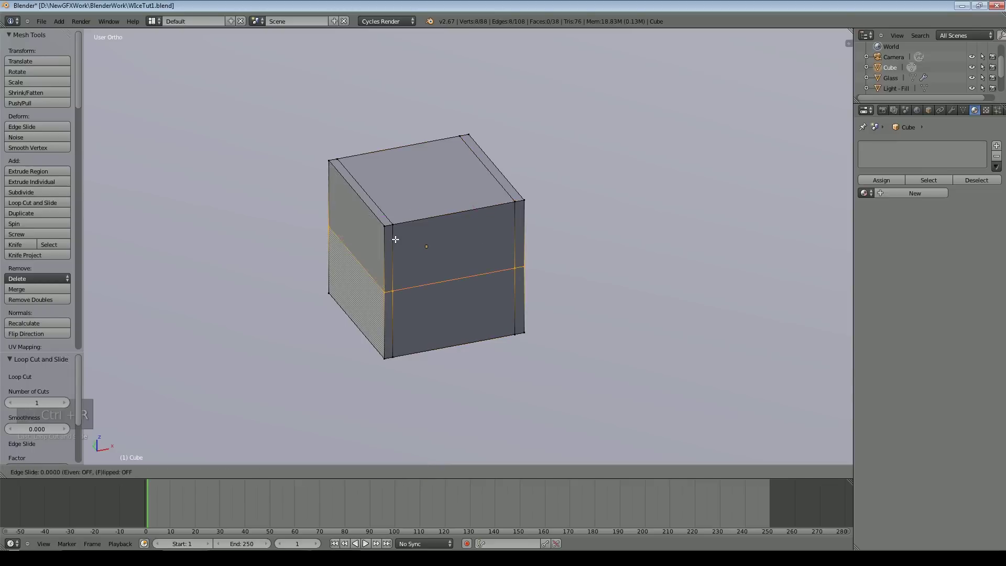
pyautogui.click(407, 181)
pyautogui.hotkey('ctrl', 'r')
pyautogui.click(401, 331)
pyautogui.click(401, 331)
# Step: Add edge loops close to the cube's back and front faces and return to Object Mode
pyautogui.hotkey('ctrl', 'r')
pyautogui.click(347, 171)
pyautogui.click(328, 141)
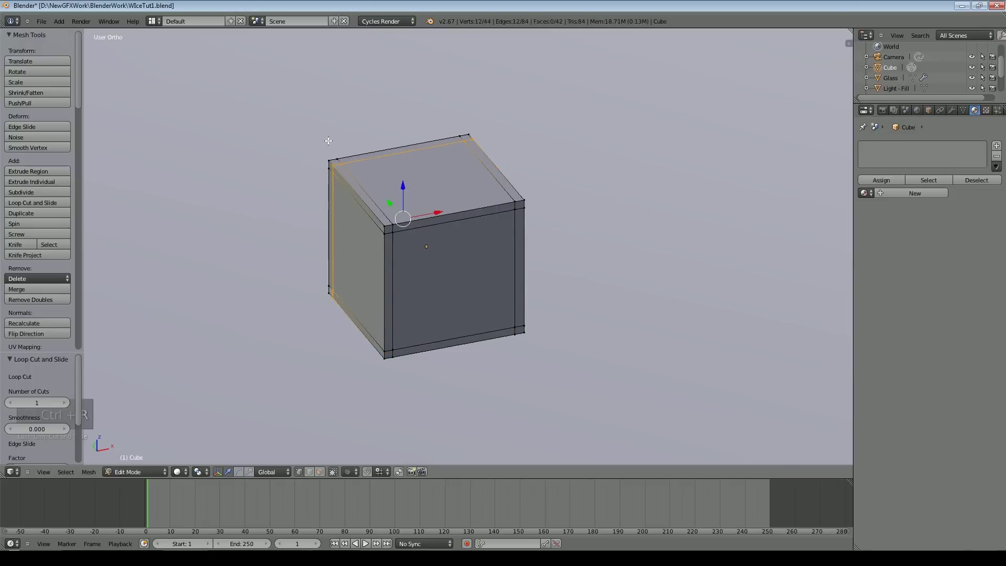
pyautogui.hotkey('ctrl', 'r')
pyautogui.click(378, 218)
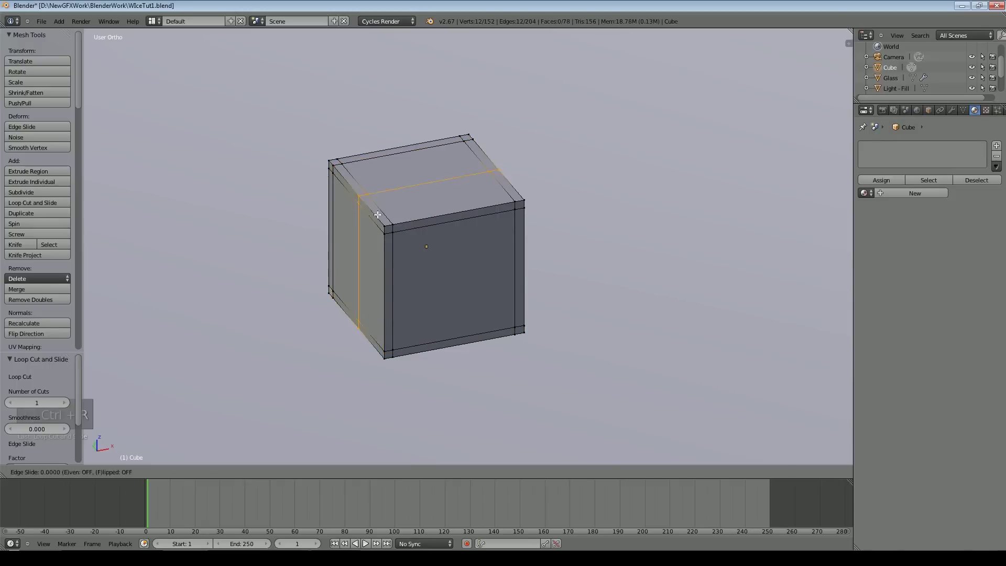
pyautogui.click(394, 244)
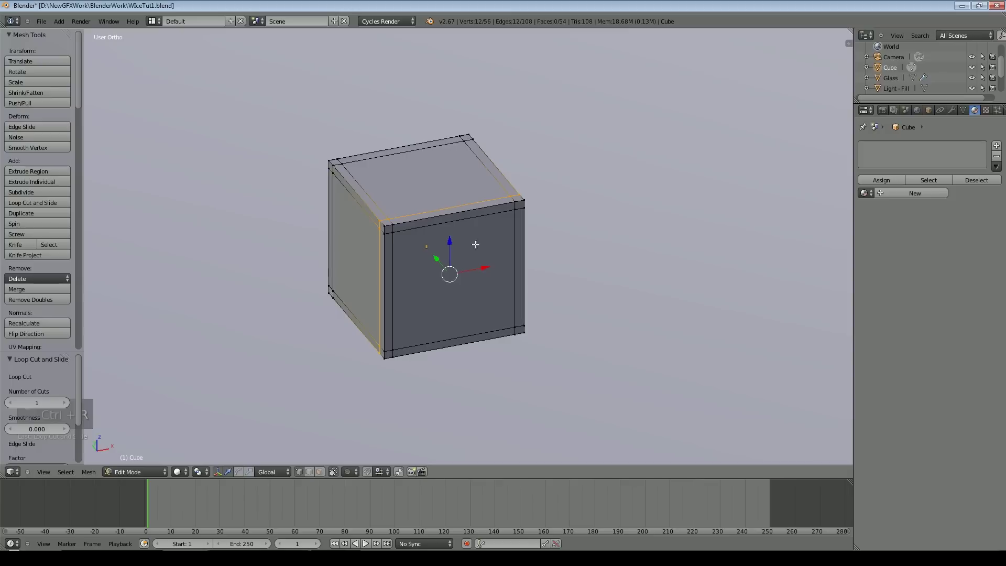
pyautogui.press('Tab')
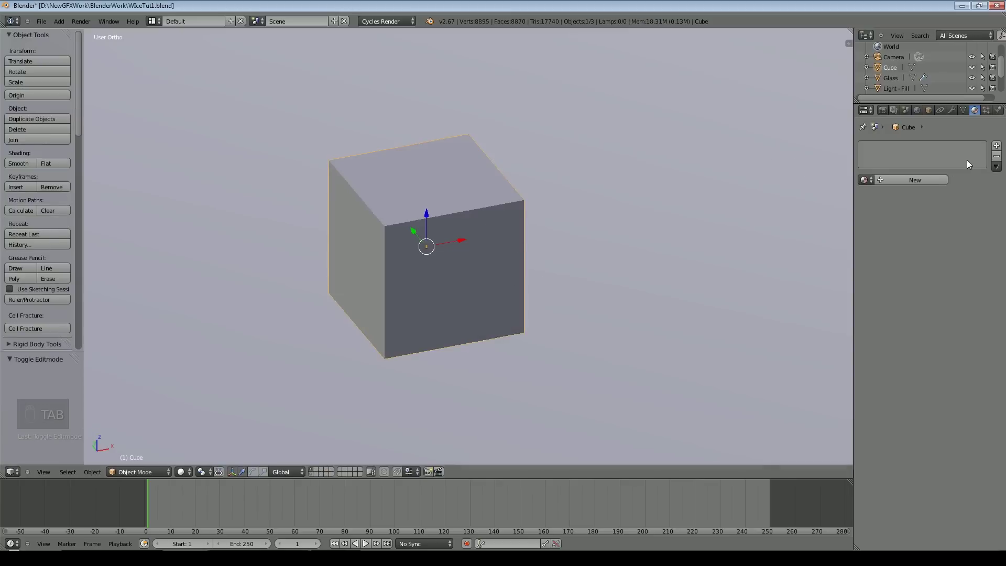
# Step: Add a Subdivision Surface modifier to the cube with 2 view subdivisions
pyautogui.click(997, 156)
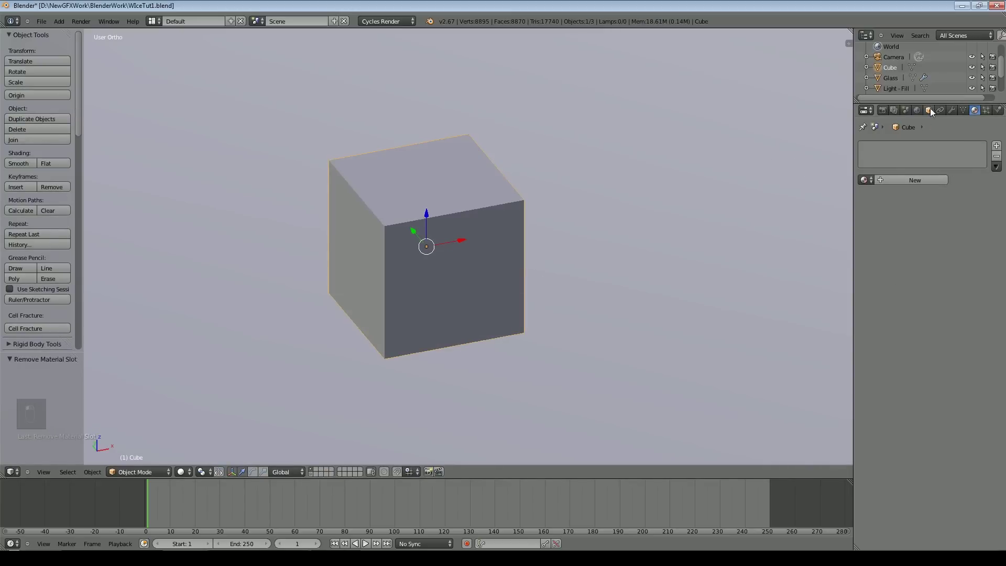
pyautogui.click(952, 110)
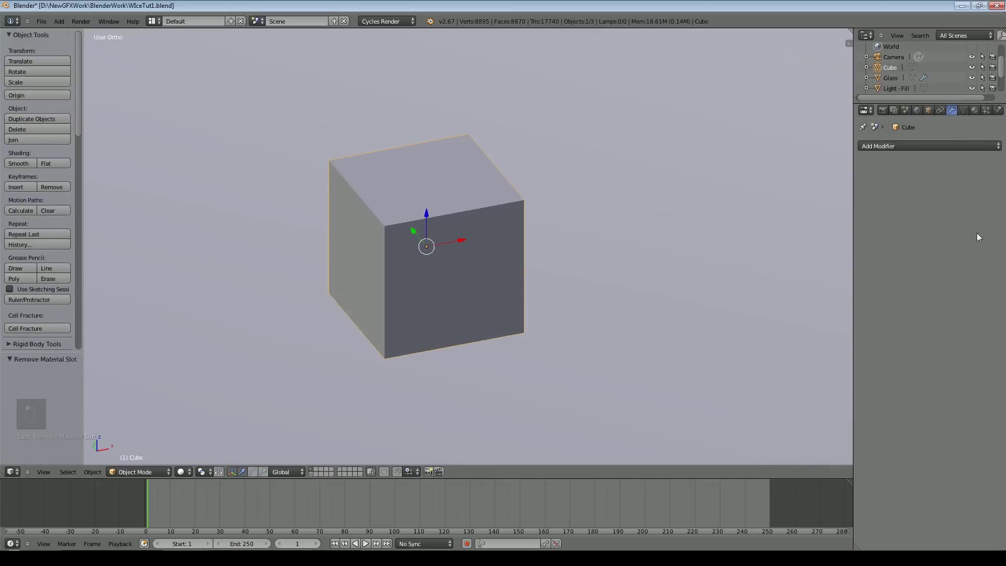
pyautogui.click(901, 147)
pyautogui.click(777, 313)
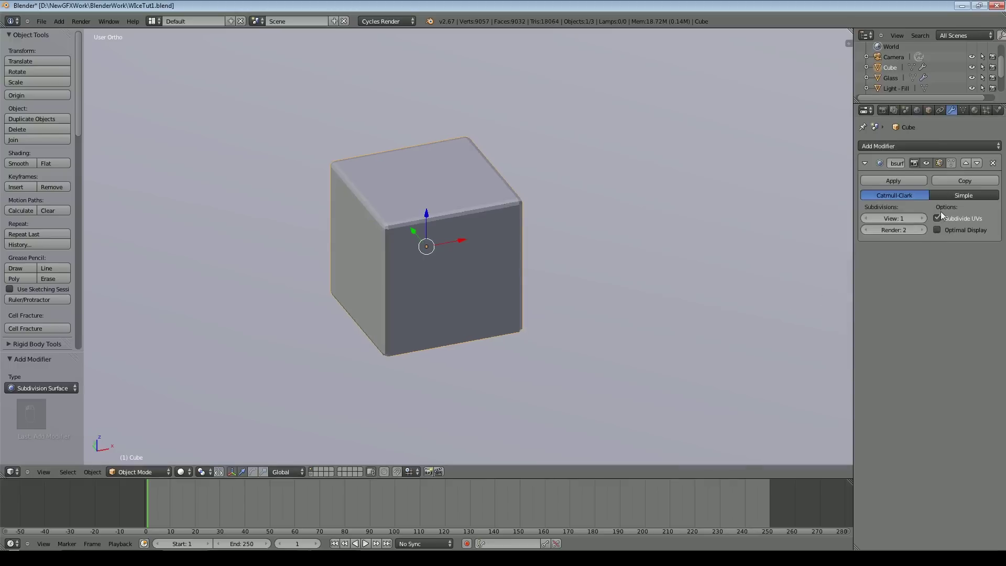
pyautogui.click(922, 218)
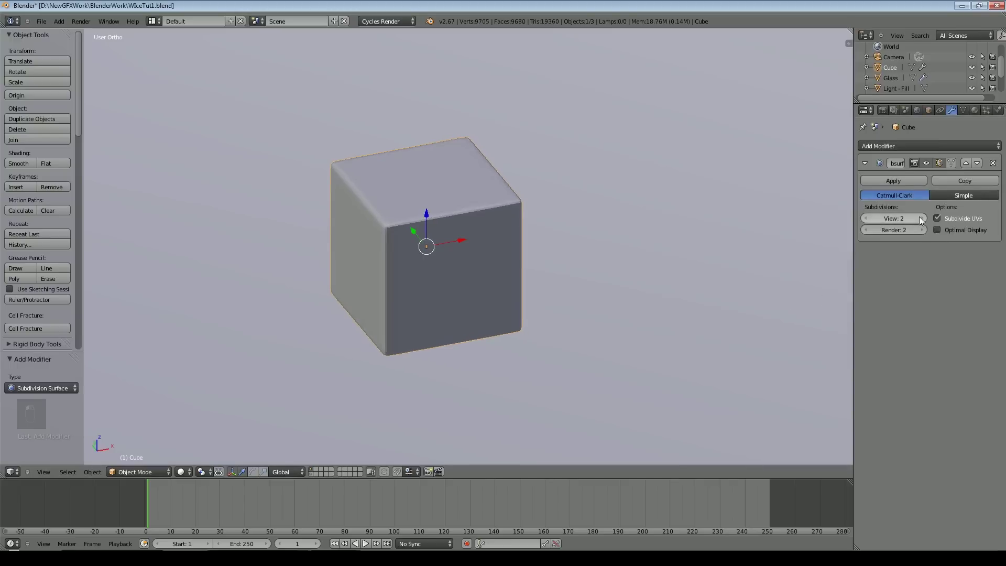
# Step: In Edit Mode, move the cube's front and back edge loops inward along Y, the back one by about 0.07
pyautogui.press('Tab')
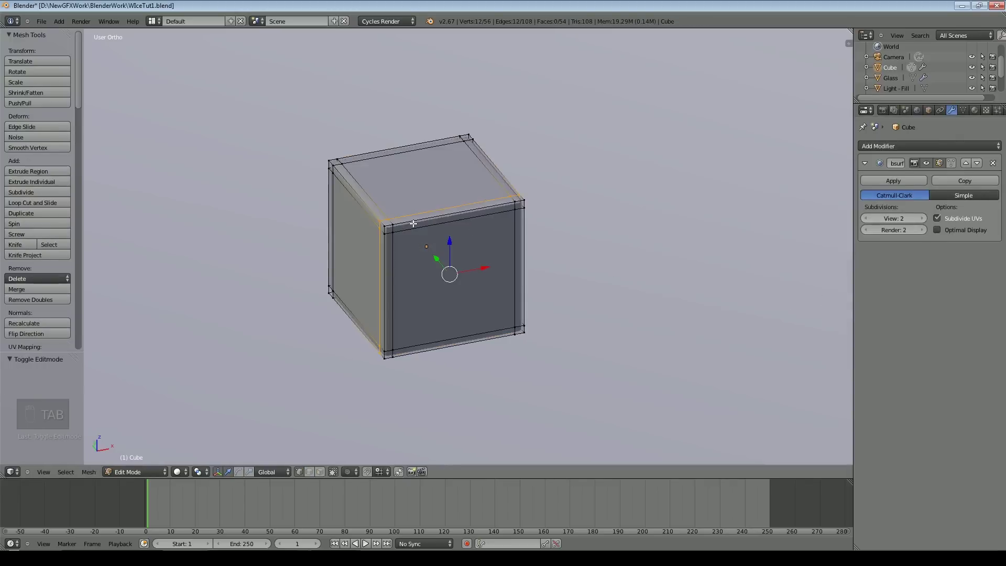
pyautogui.click(437, 259)
pyautogui.moveTo(437, 259); pyautogui.dragTo(397, 212)
pyautogui.keyDown('alt'); pyautogui.rightClick(381, 158); pyautogui.keyUp('alt')
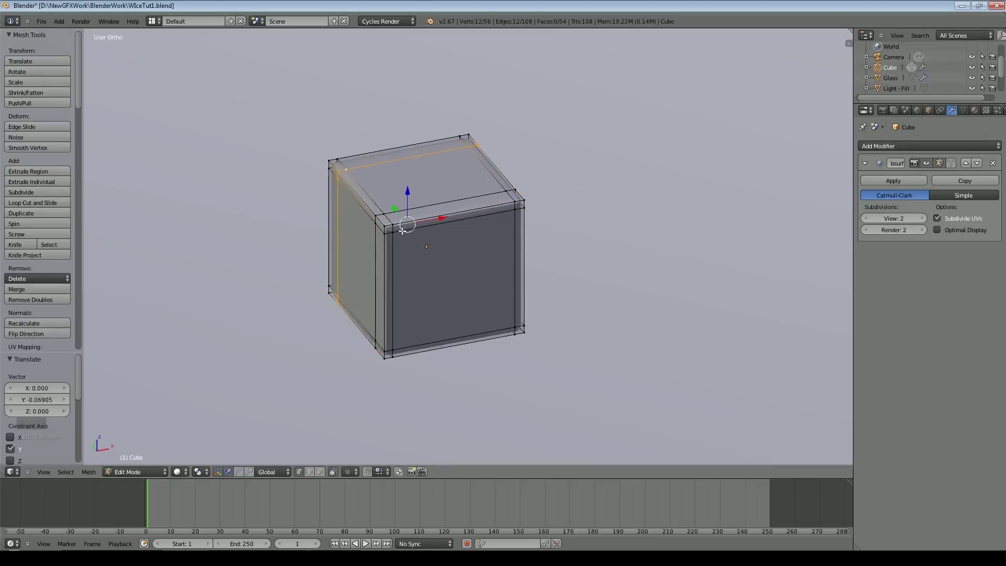
# Step: Move the edge loops near the cube's two X end faces inward along X, the positive-side one by about 0.05
pyautogui.keyDown('alt'); pyautogui.rightClick(394, 247); pyautogui.keyUp('alt')
pyautogui.moveTo(401, 251); pyautogui.dragTo(409, 252)
pyautogui.keyDown('alt'); pyautogui.rightClick(517, 231); pyautogui.keyUp('alt')
pyautogui.moveTo(511, 231); pyautogui.dragTo(509, 230)
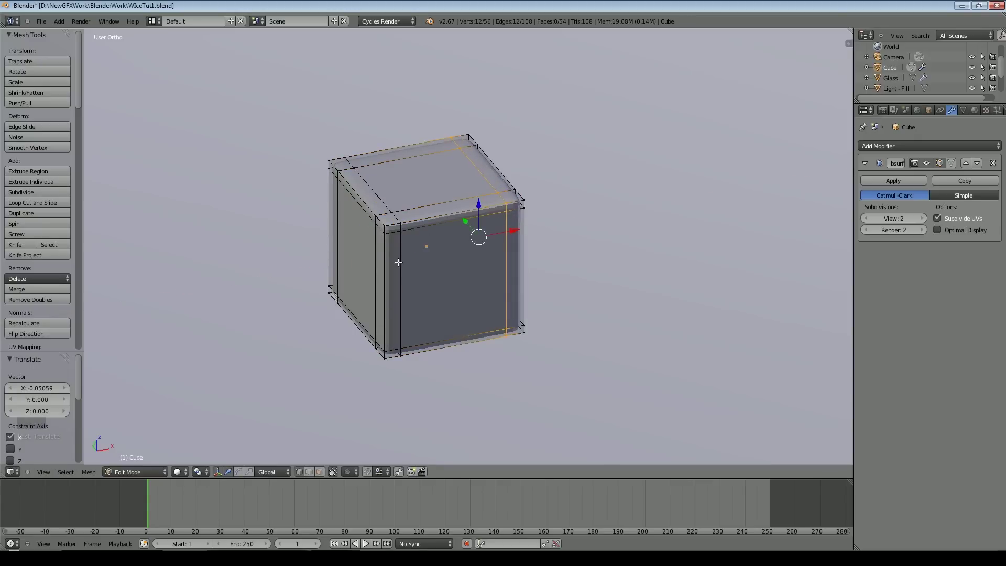
# Step: Move the cube's upper horizontal edge loop down by about 0.065 along Z and the lower loop slightly up
pyautogui.keyDown('alt'); pyautogui.rightClick(360, 206); pyautogui.keyUp('alt')
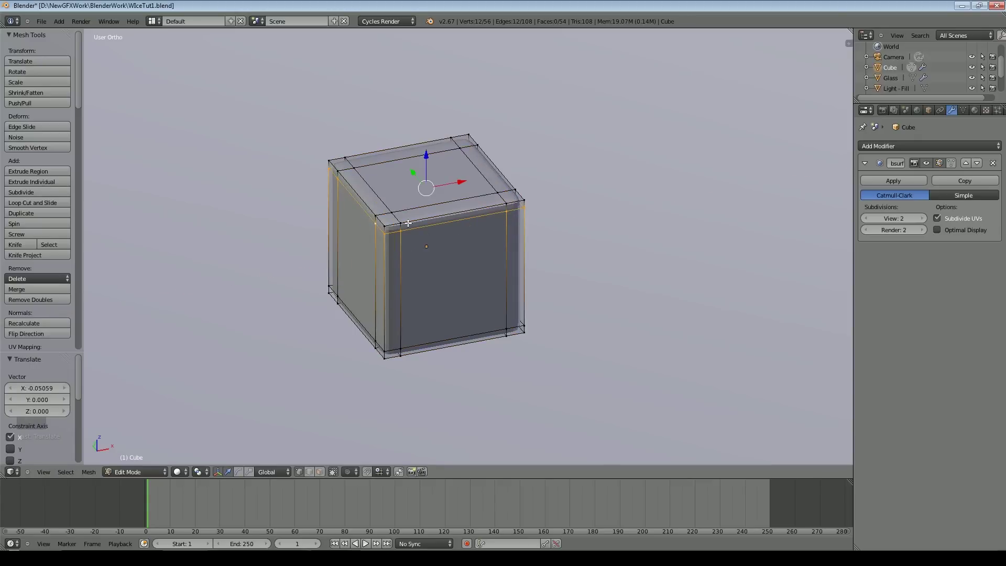
pyautogui.press('g')
pyautogui.press('z')
pyautogui.click(428, 170)
pyautogui.keyDown('alt'); pyautogui.rightClick(362, 326); pyautogui.keyUp('alt')
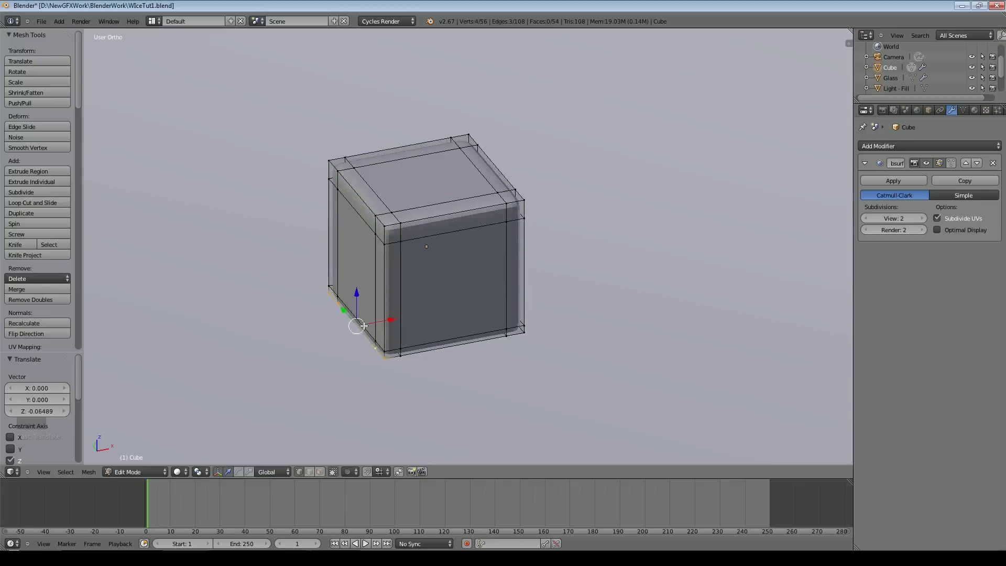
pyautogui.keyDown('alt'); pyautogui.rightClick(366, 323); pyautogui.keyUp('alt')
pyautogui.press('g')
pyautogui.press('z')
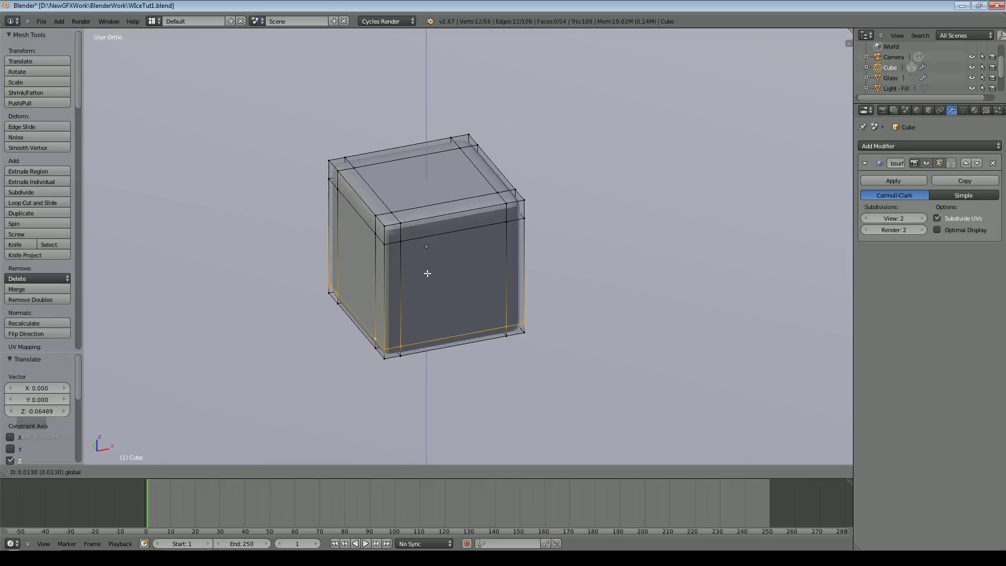
pyautogui.click(489, 276)
pyautogui.press('Tab')
pyautogui.press('Tab')
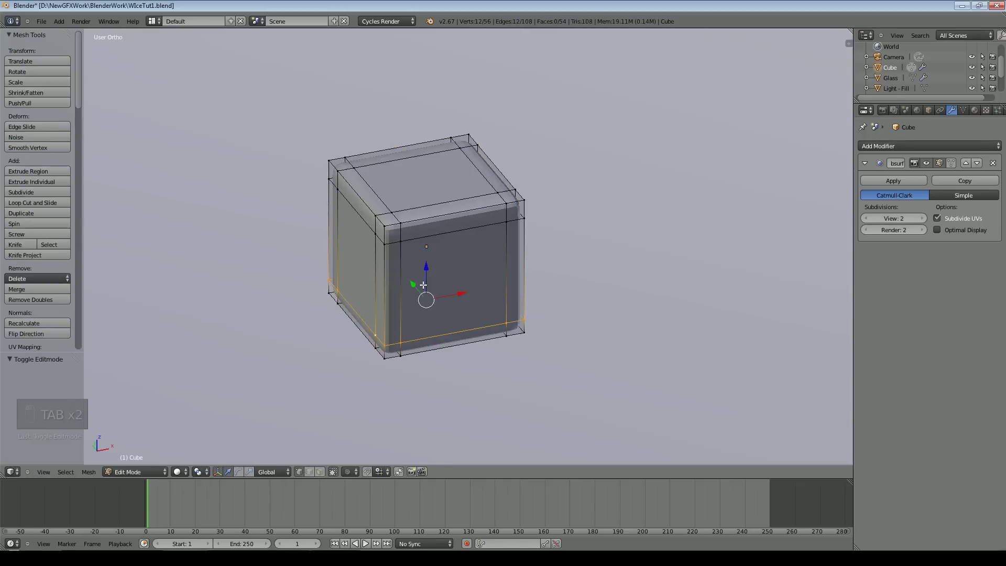
# Step: Add four evenly spaced horizontal edge loops around the middle of the cube
pyautogui.hotkey('ctrl', 'r')
pyautogui.scroll(3, 403, 290)
pyautogui.click(403, 290)
pyautogui.rightClick(403, 290)
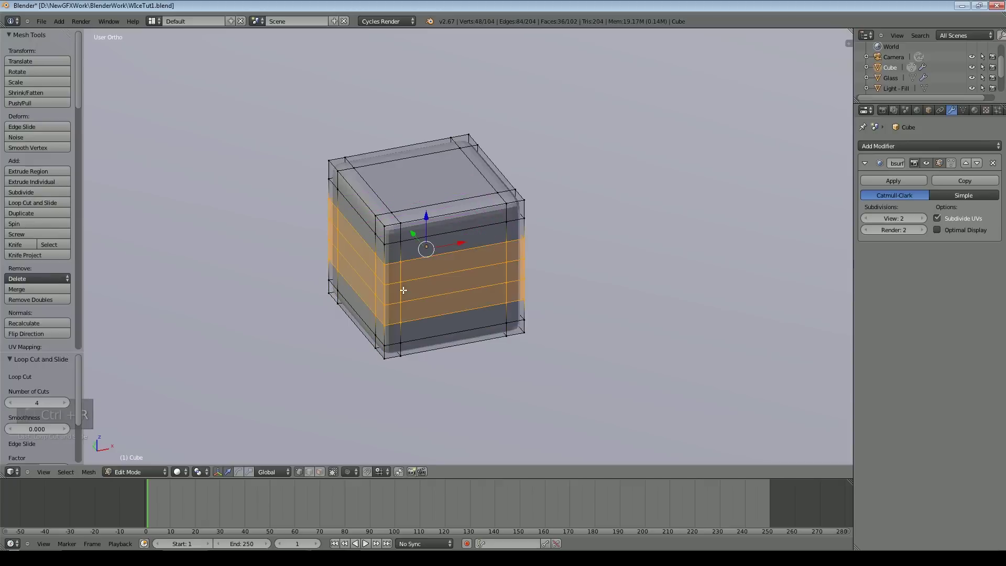
# Step: Move one vertex on each vertical front edge inward along X, plus the positive-X top front corner vertex by about 0.039
pyautogui.rightClick(387, 285)
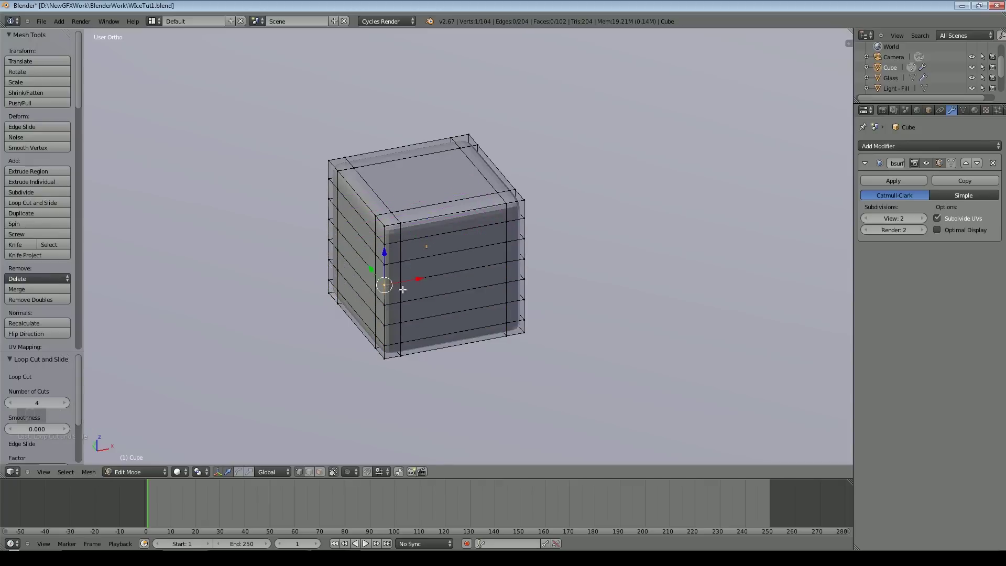
pyautogui.moveTo(372, 271); pyautogui.dragTo(377, 272)
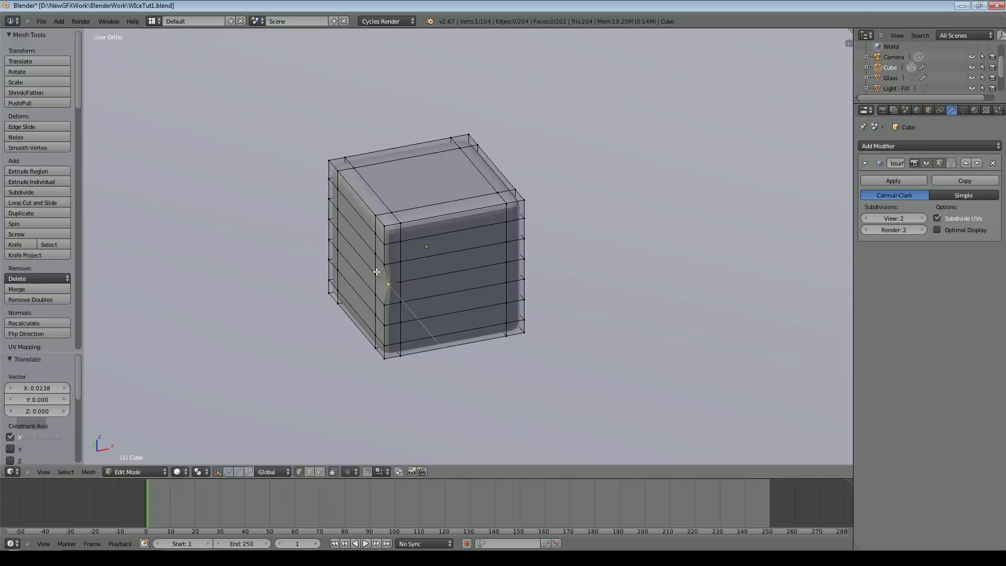
pyautogui.rightClick(521, 275)
pyautogui.press('g')
pyautogui.press('x')
pyautogui.click(546, 272)
pyautogui.rightClick(522, 200)
pyautogui.press('g')
pyautogui.press('x')
pyautogui.click(476, 199)
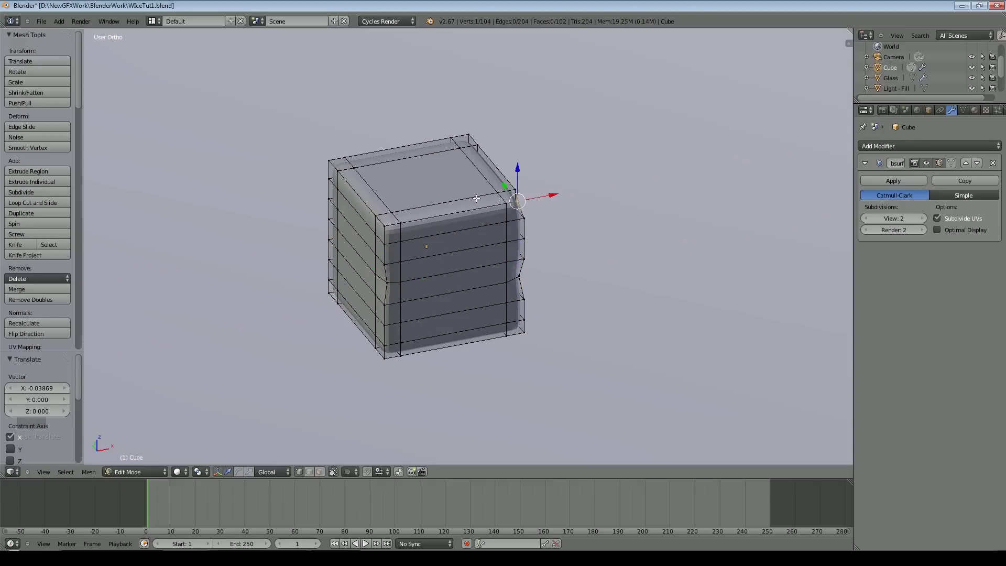
# Step: Add three evenly spaced edge loops across the cube's X span and three more across its Y span
pyautogui.hotkey('ctrl', 'r')
pyautogui.scroll(2, 443, 208)
pyautogui.click(443, 209)
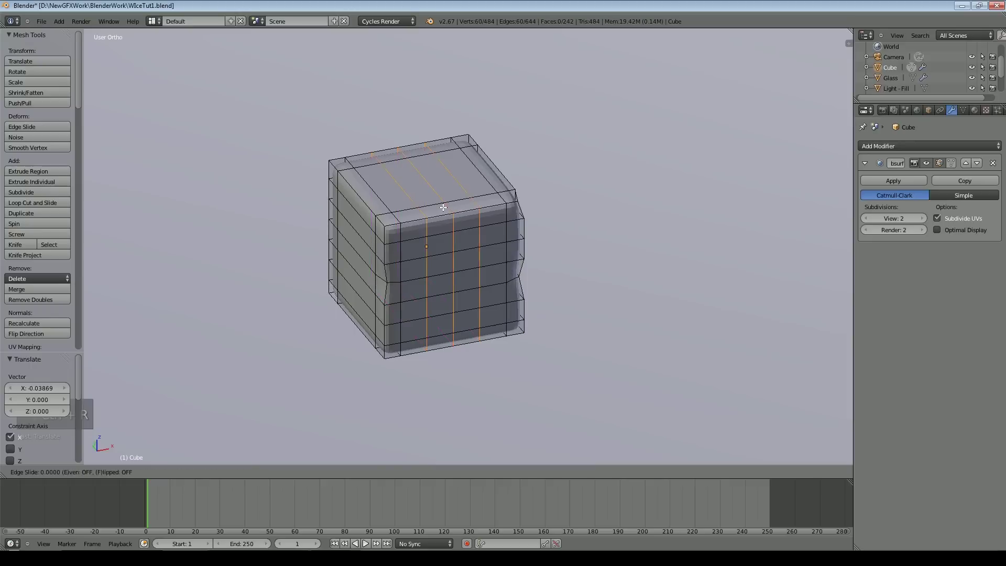
pyautogui.rightClick(443, 208)
pyautogui.hotkey('ctrl', 'r')
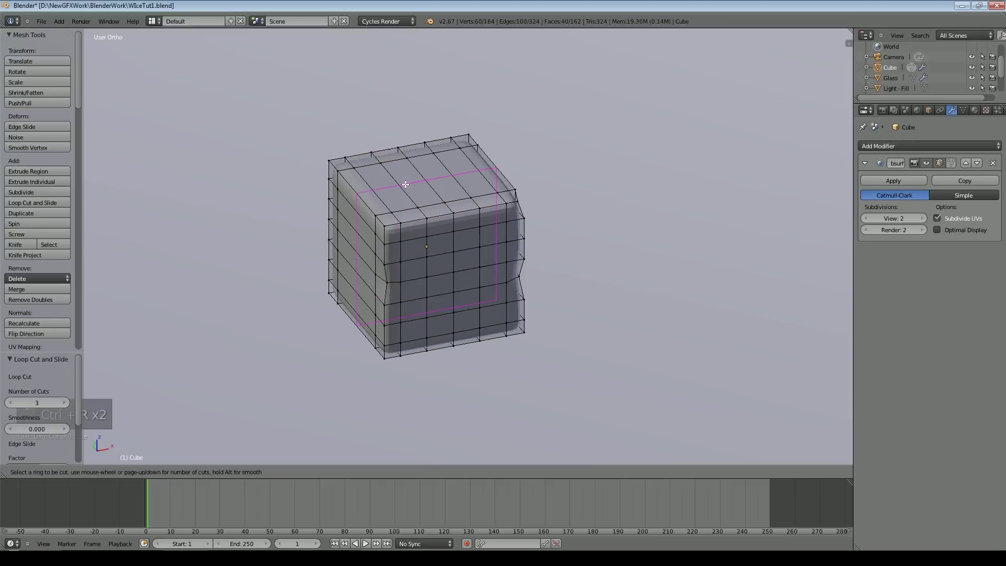
pyautogui.click(406, 184)
pyautogui.rightClick(405, 184)
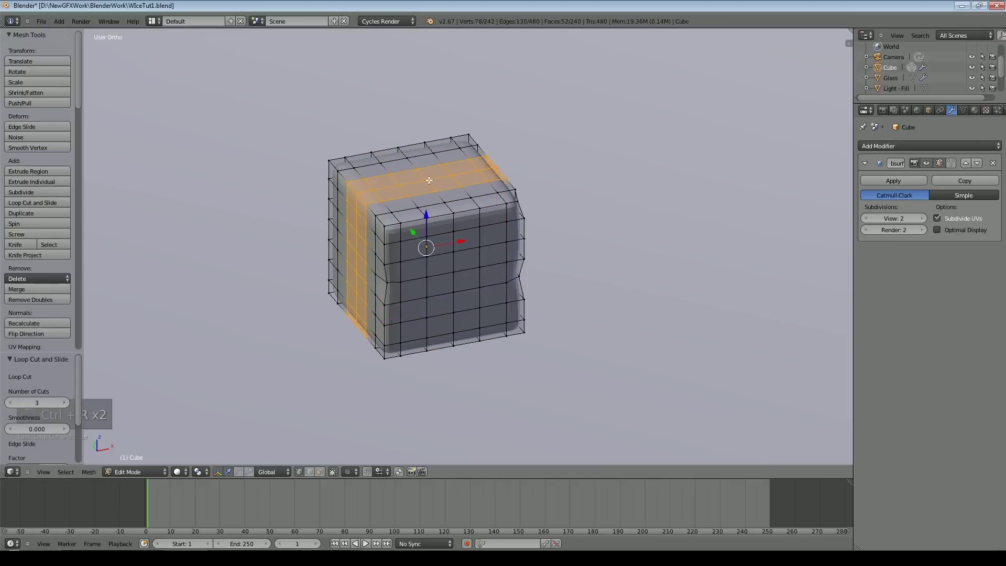
# Step: Dent the cube's top face by lowering its centre vertex about 0.032 along Z, then lowering it together with a neighbouring vertex
pyautogui.rightClick(429, 180)
pyautogui.press('g')
pyautogui.press('z')
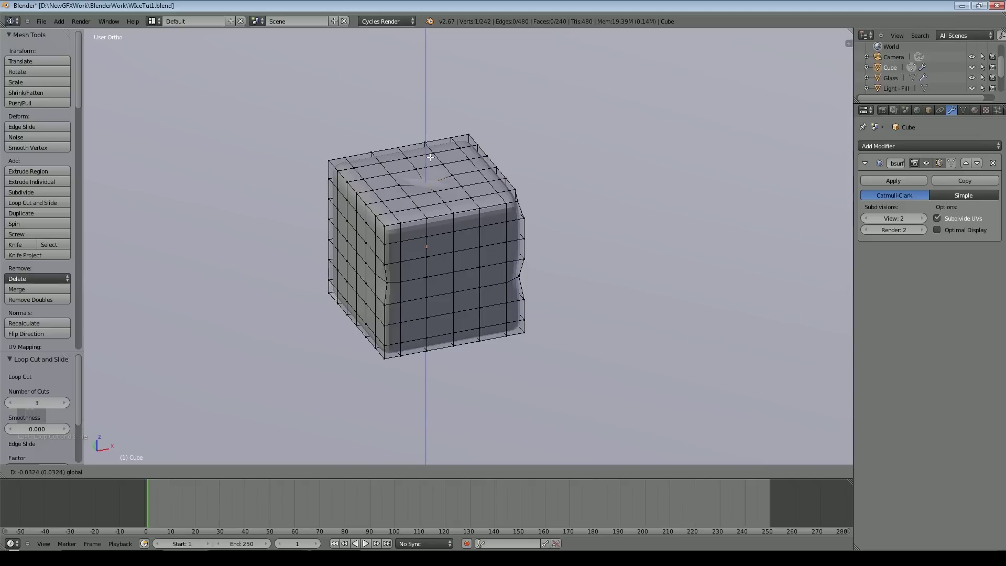
pyautogui.click(430, 156)
pyautogui.keyDown('shift'); pyautogui.rightClick(461, 188); pyautogui.keyUp('shift')
pyautogui.press('g')
pyautogui.press('z')
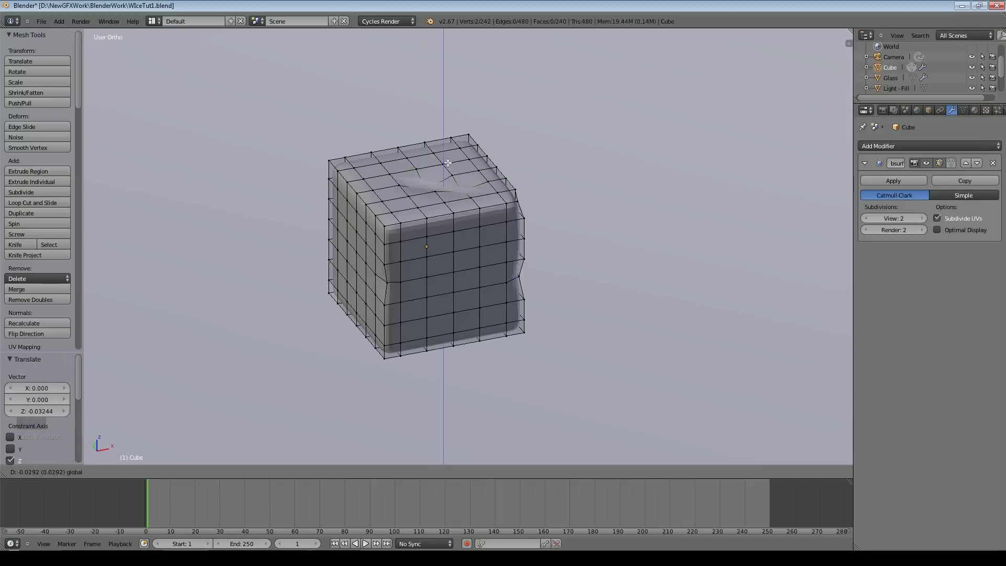
pyautogui.click(447, 162)
# Step: Push three adjacent vertices in the lower part of the cube's front face inward along Y and return to Object Mode
pyautogui.press('g')
pyautogui.press('z')
pyautogui.rightClick(467, 333)
pyautogui.press('Tab')
pyautogui.press('Tab')
pyautogui.keyDown('shift'); pyautogui.rightClick(480, 290); pyautogui.keyUp('shift')
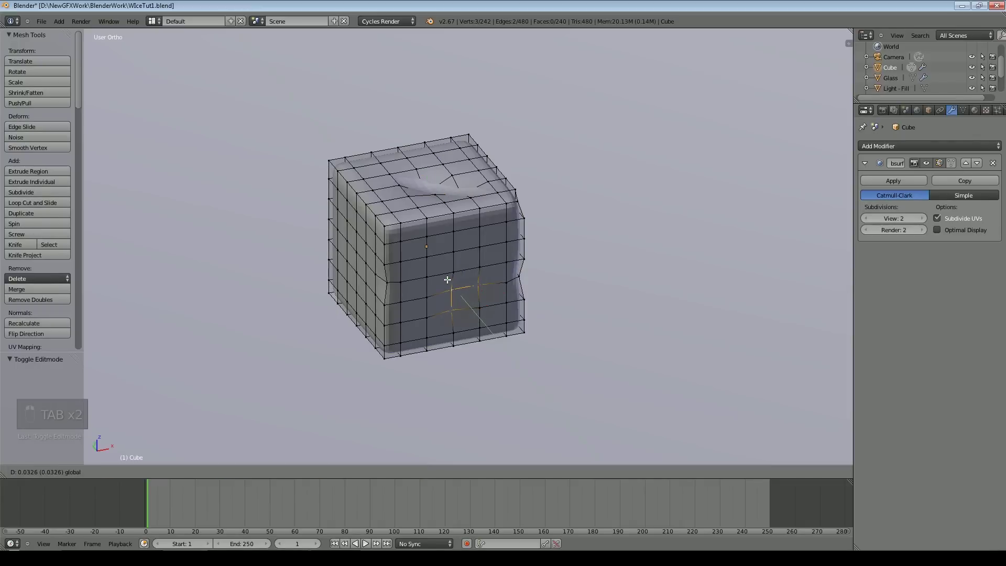
pyautogui.press('Tab')
pyautogui.moveTo(461, 316); pyautogui.dragTo(504, 328, button='middle')
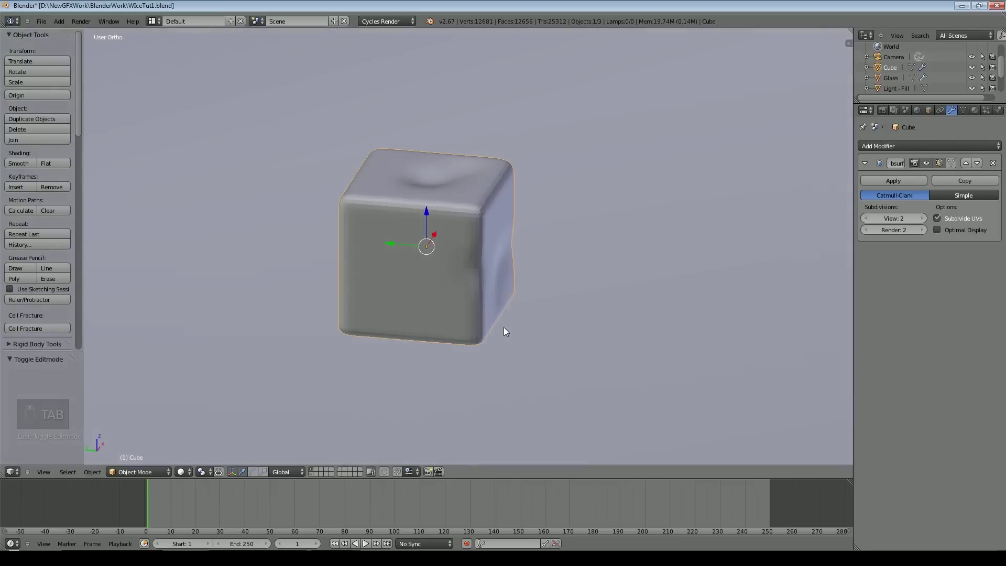
# Step: In Edit Mode, push individual back-face vertices inward along Y, the first by about 0.044 and another by about 0.024, and return to Object Mode
pyautogui.press('Tab')
pyautogui.rightClick(358, 258)
pyautogui.moveTo(316, 256); pyautogui.dragTo(324, 257)
pyautogui.moveTo(406, 279); pyautogui.dragTo(461, 289, button='middle')
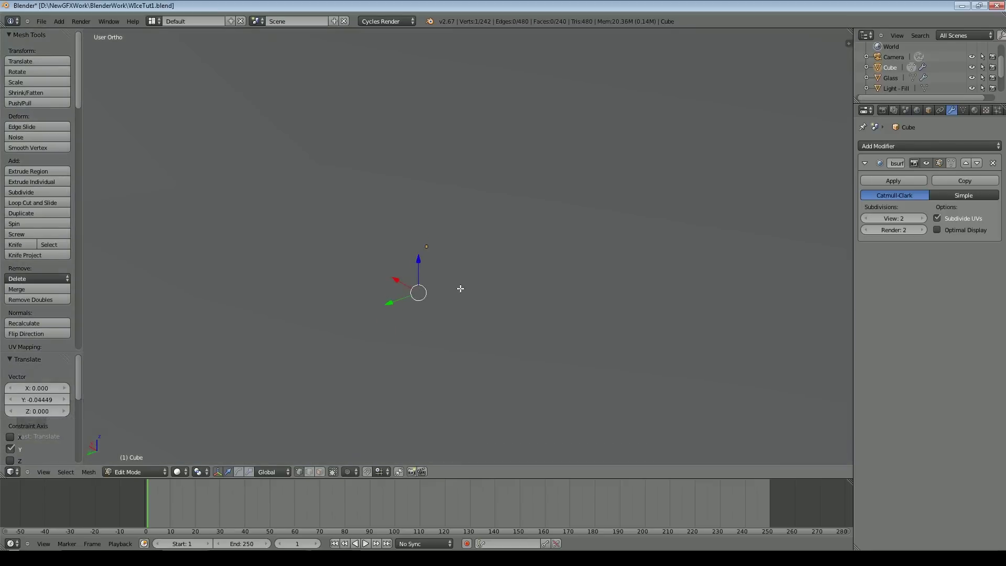
pyautogui.press('KP_5')
pyautogui.rightClick(347, 269)
pyautogui.moveTo(317, 275); pyautogui.dragTo(320, 253)
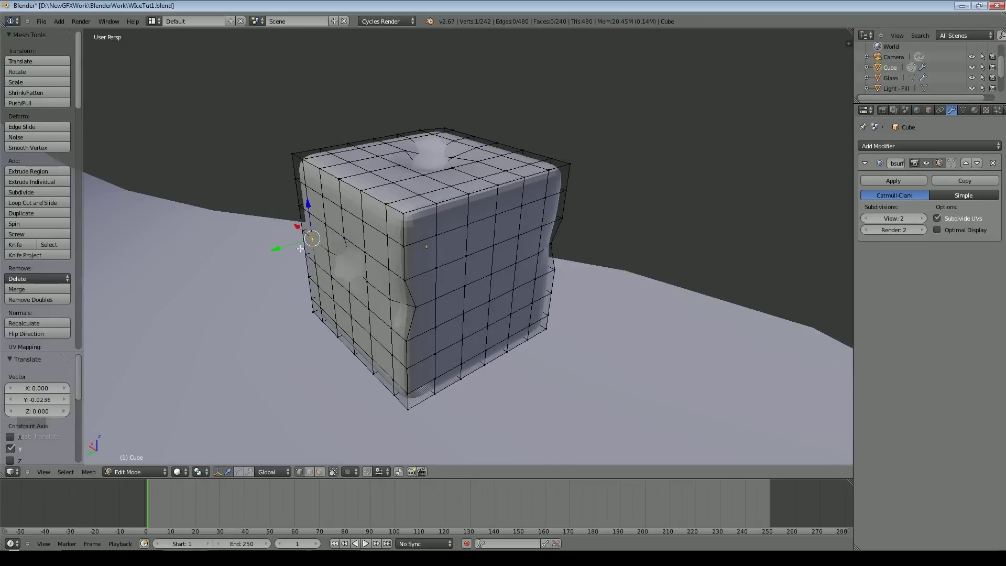
pyautogui.press('g')
pyautogui.press('y')
pyautogui.click(289, 248)
pyautogui.press('Tab')
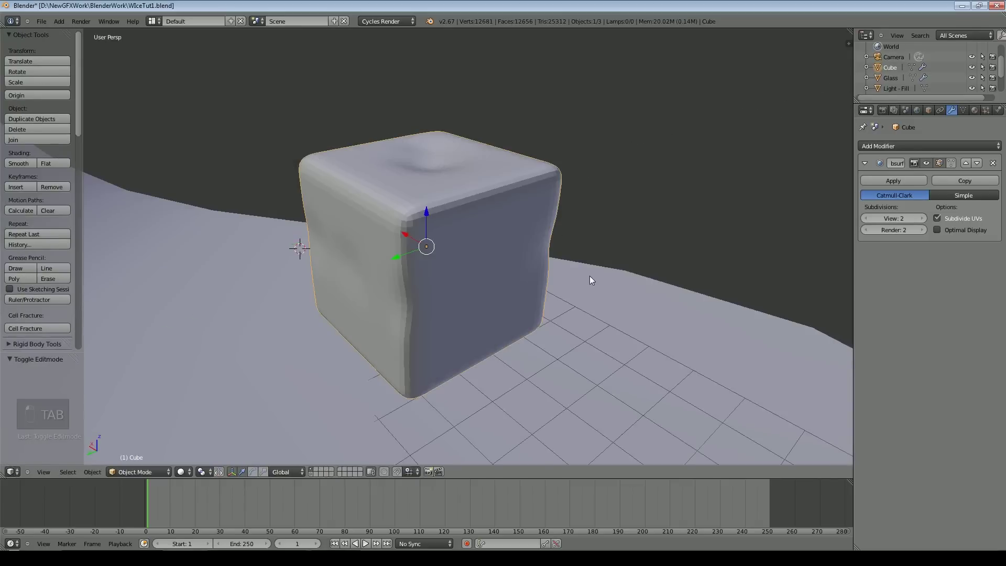
# Step: In the camera view, scale the ice cube down to about 0.67 of its size
pyautogui.press('KP_0')
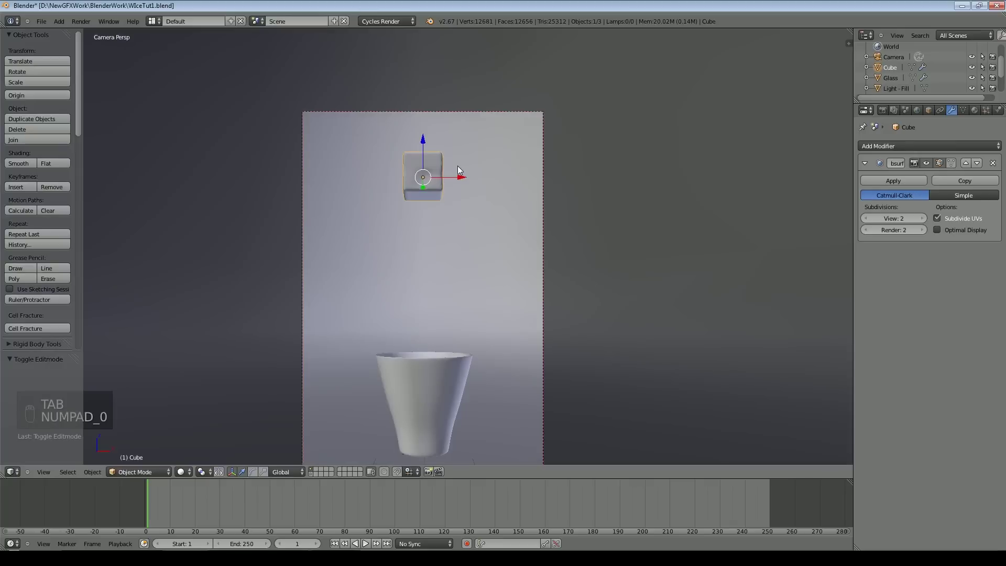
pyautogui.press('s')
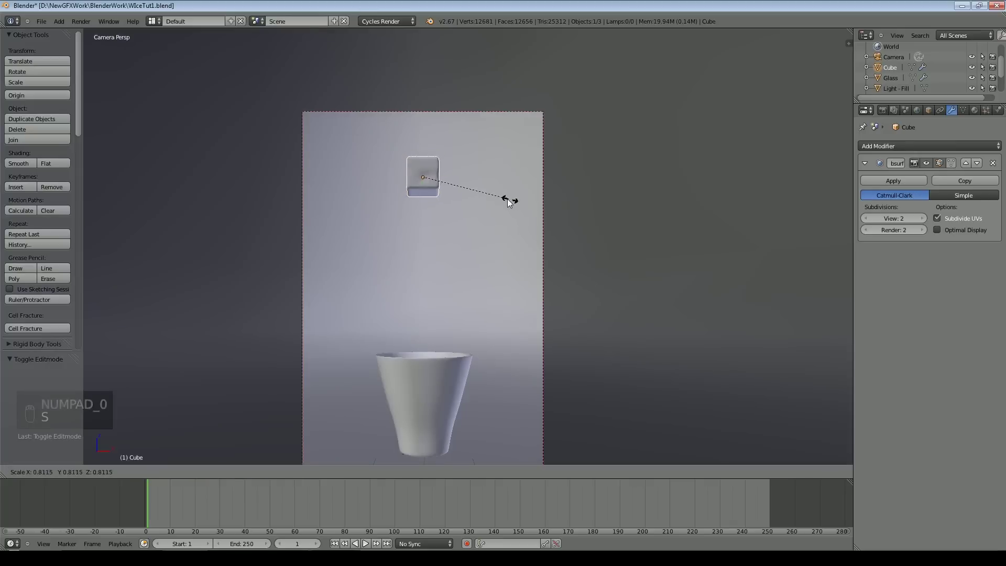
pyautogui.click(493, 195)
# Step: Tilt the ice cube about 30° in the camera view and rotate it about -28° around global Z
pyautogui.press('r')
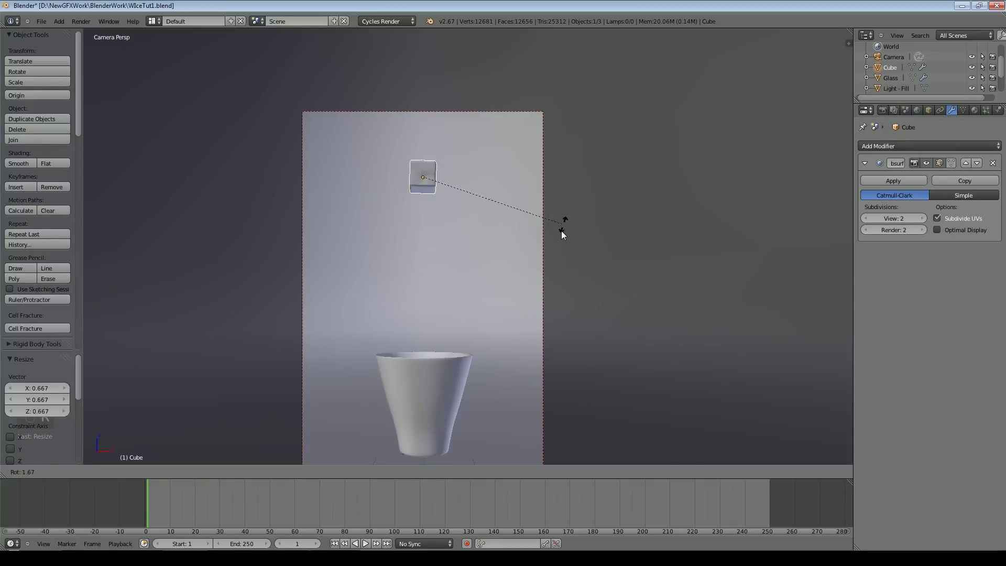
pyautogui.click(525, 280)
pyautogui.press('r')
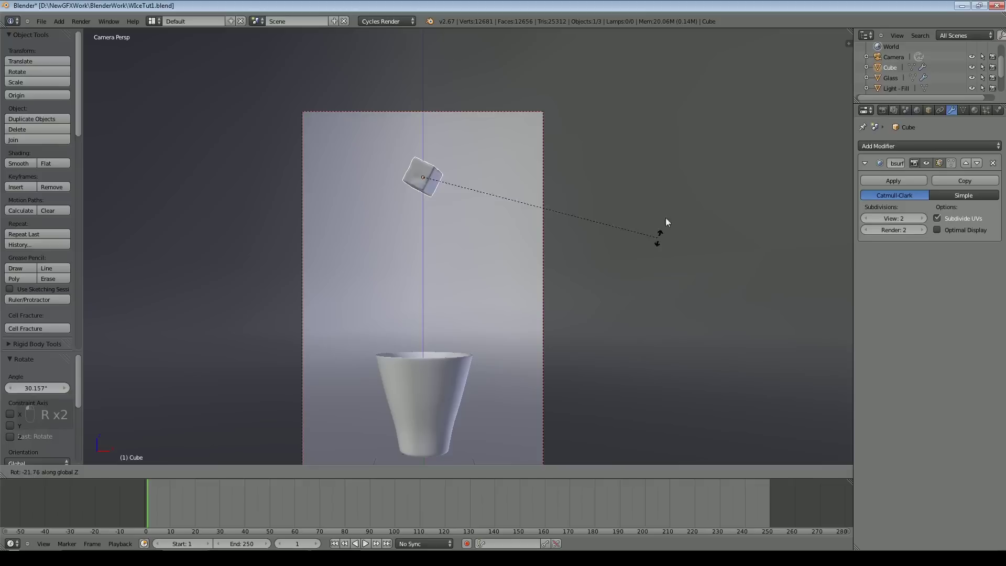
pyautogui.click(635, 273)
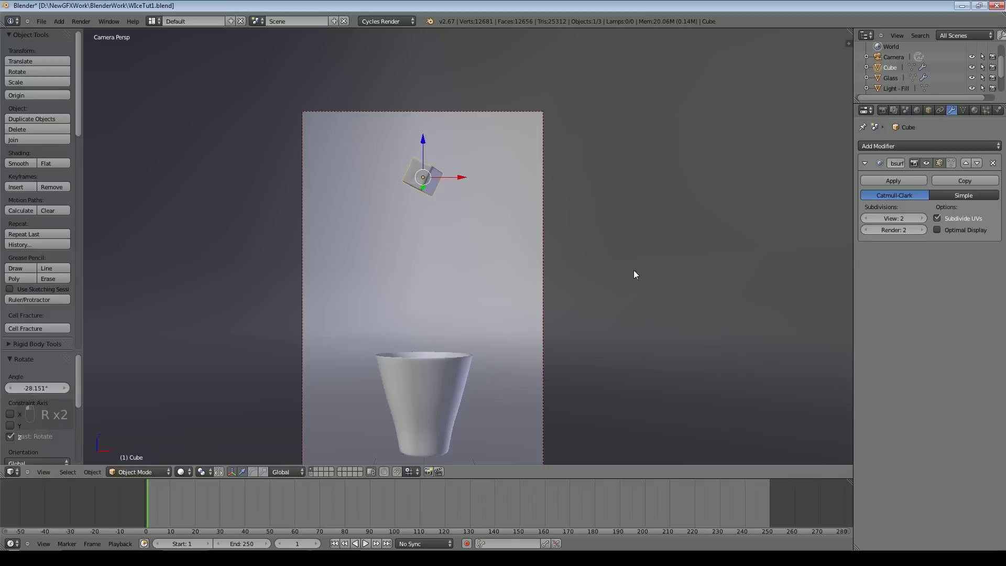
# Step: Create a new material for the ice cube and set its surface shader to Glass BSDF
pyautogui.click(975, 110)
pyautogui.click(914, 179)
pyautogui.click(958, 211)
pyautogui.click(901, 223)
pyautogui.click(937, 211)
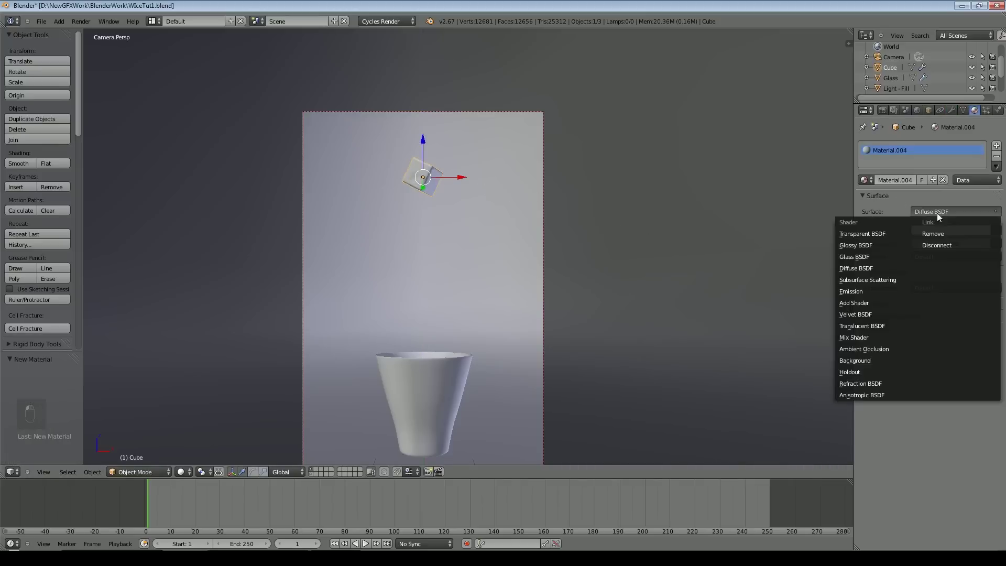
pyautogui.click(865, 257)
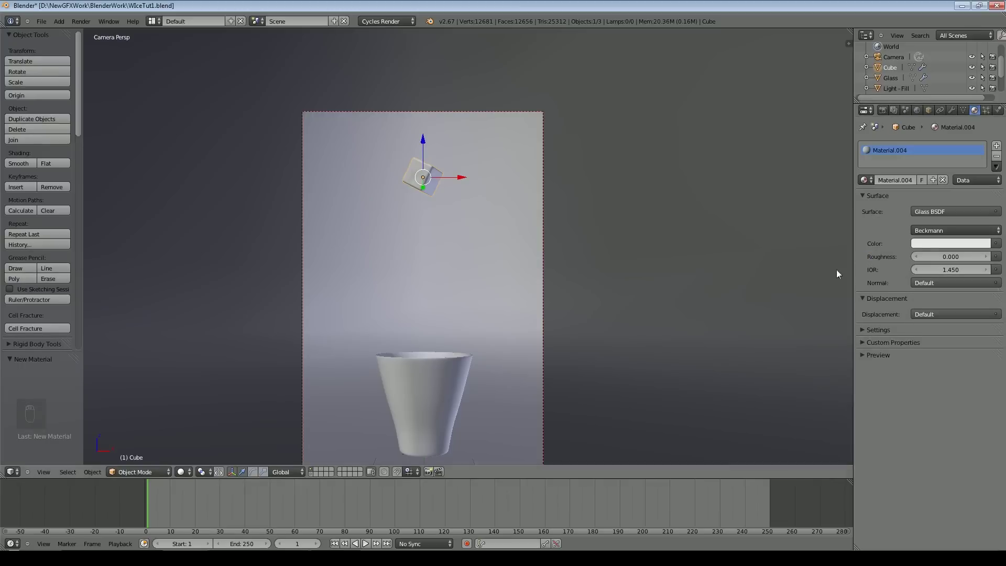
# Step: Set the glass shader's IOR to 1.3 and brighten its color to nearly pure white
pyautogui.click(947, 269)
pyautogui.write('1.3')
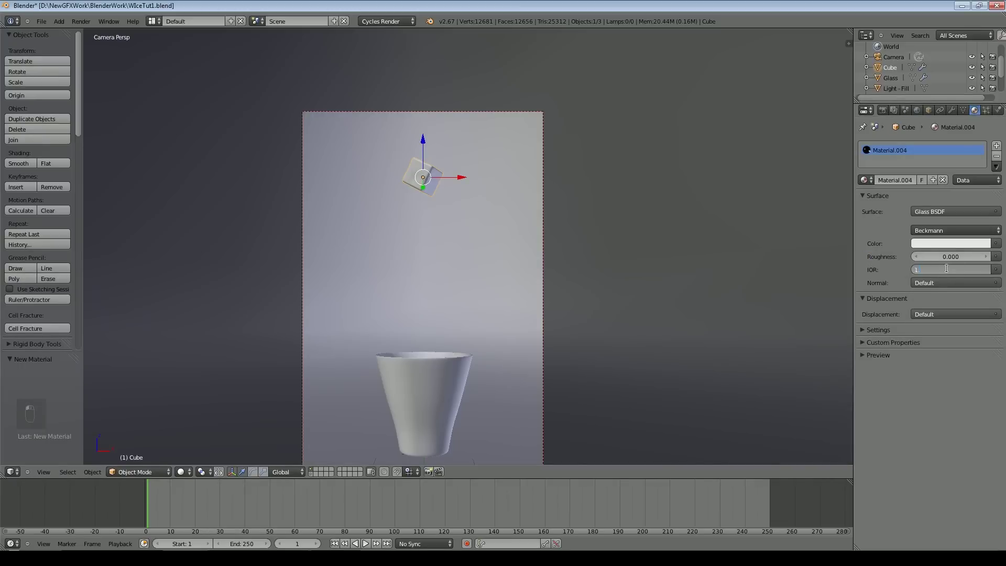
pyautogui.press('Return')
pyautogui.click(942, 244)
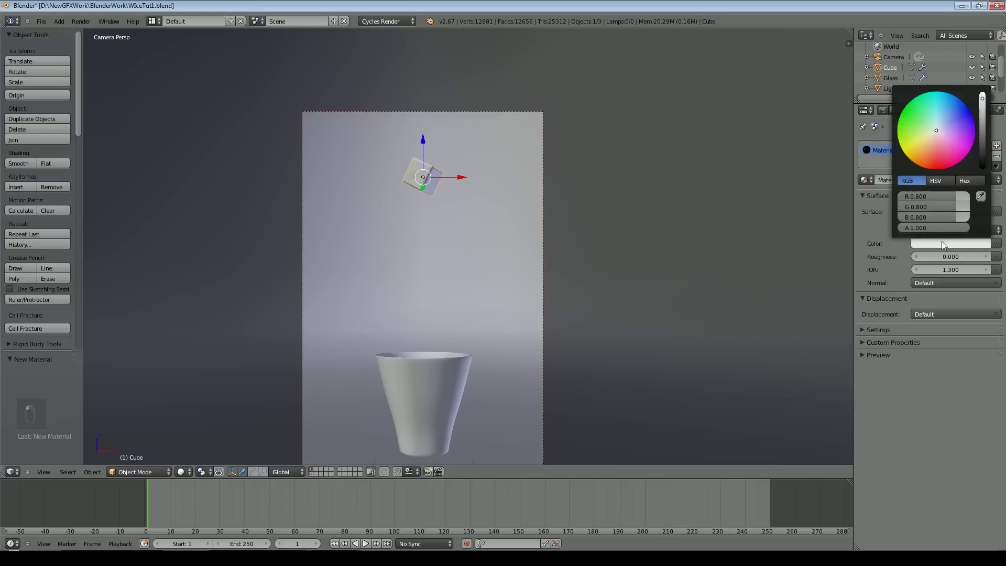
pyautogui.click(982, 97)
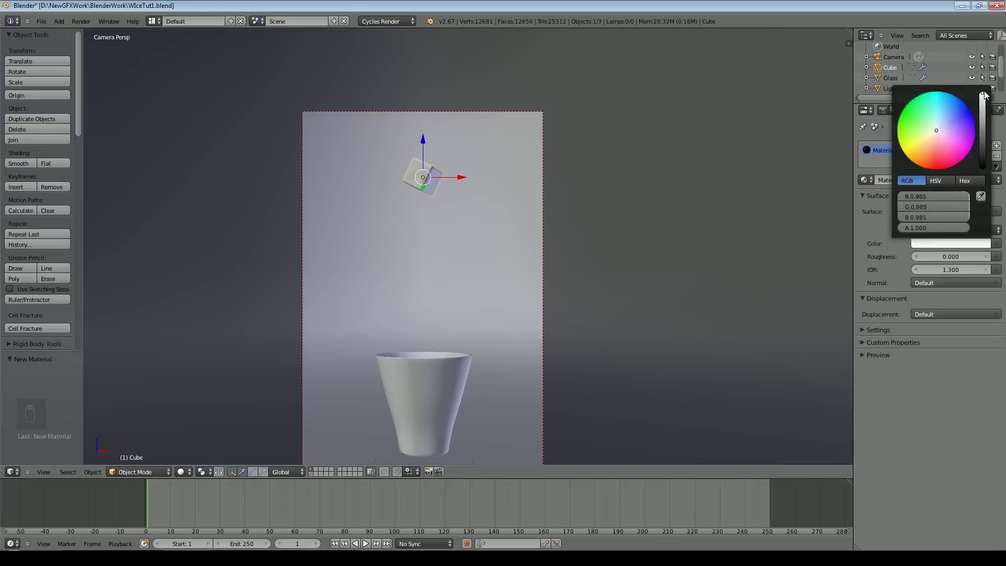
# Step: Switch the viewport to Rendered shading and show the layer containing the lights along with the models
pyautogui.click(184, 471)
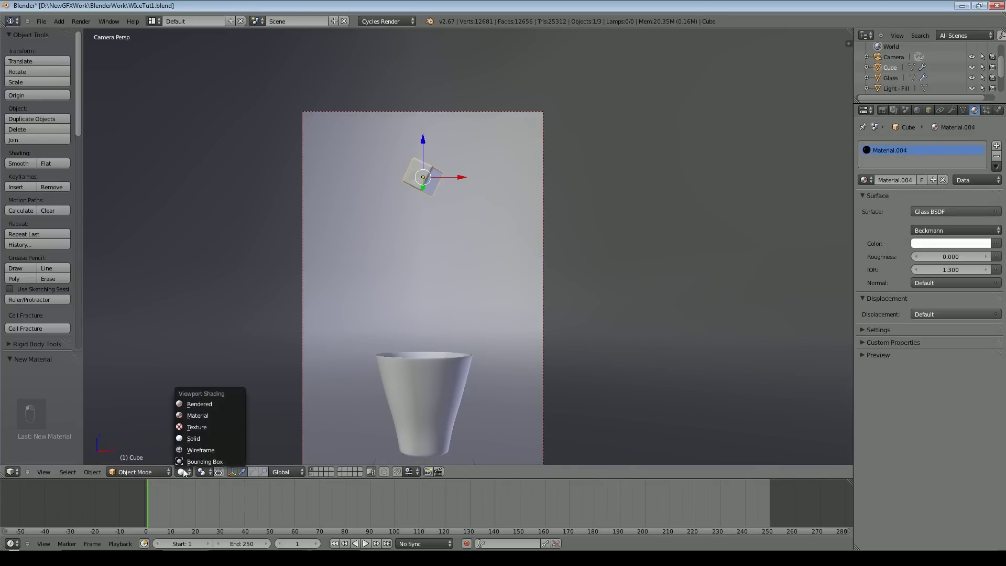
pyautogui.click(218, 402)
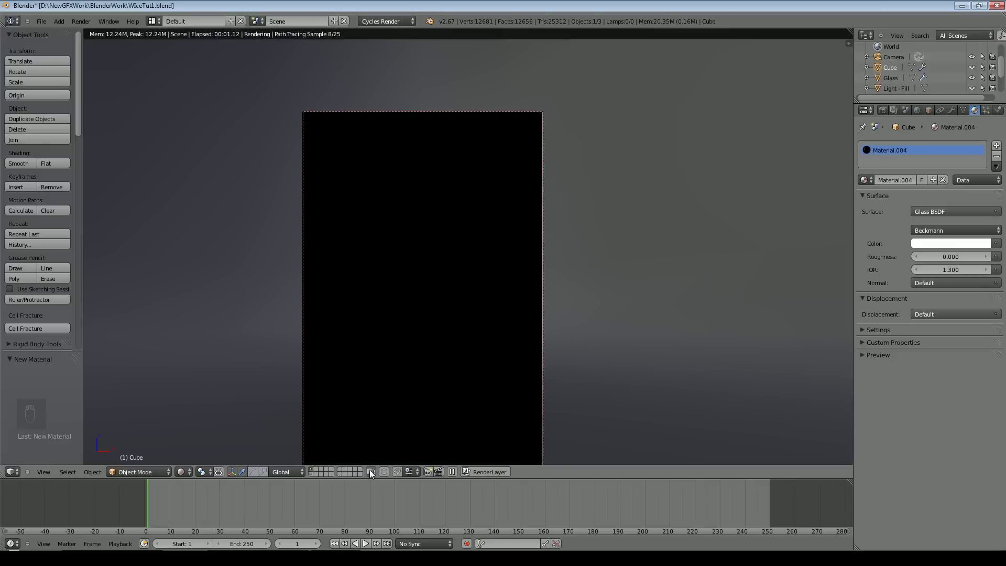
pyautogui.click(311, 474)
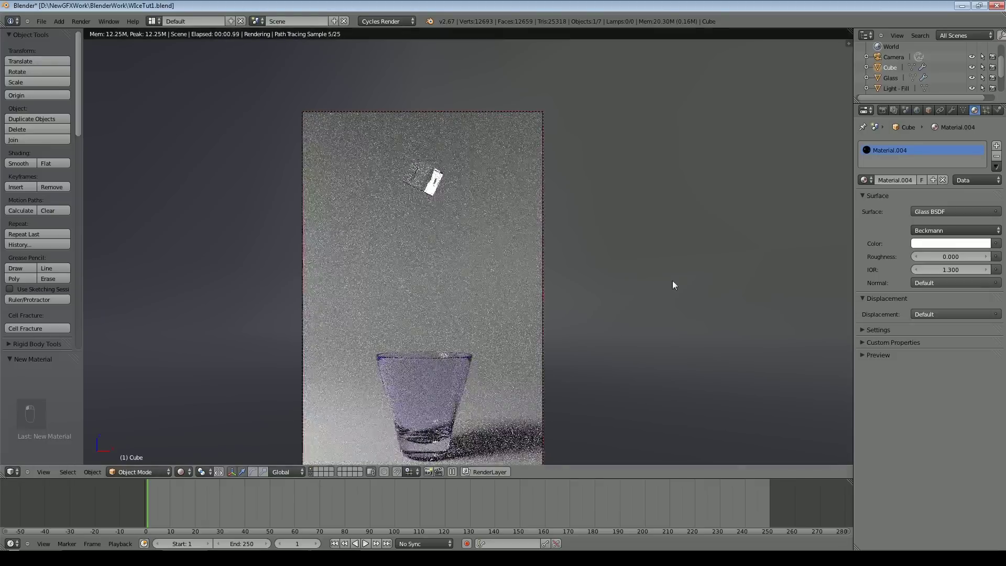
# Step: Set the ice cube's Glass BSDF roughness to 0.05
pyautogui.scroll(5, 590, 150)
pyautogui.scroll(3, 649, 185)
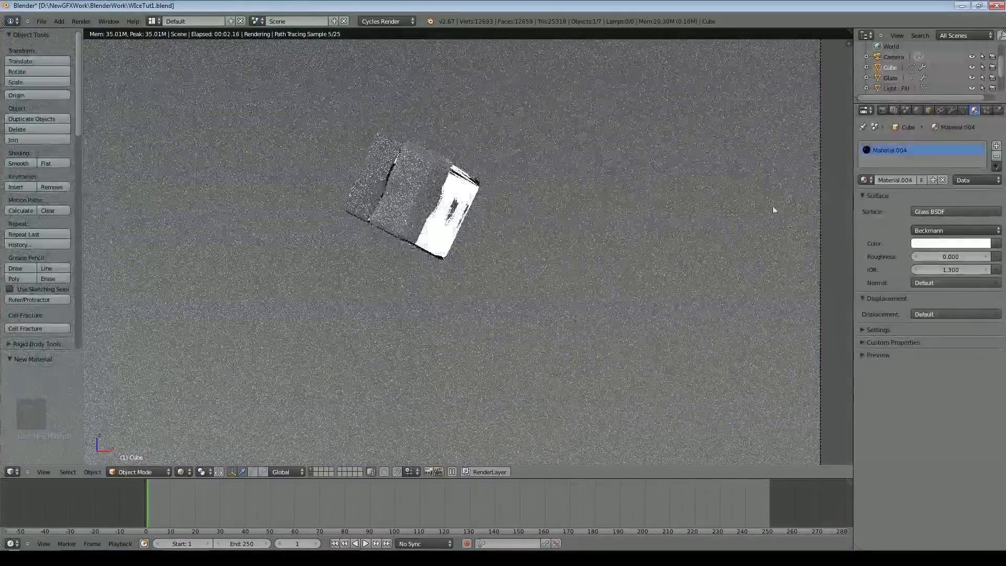
pyautogui.click(957, 256)
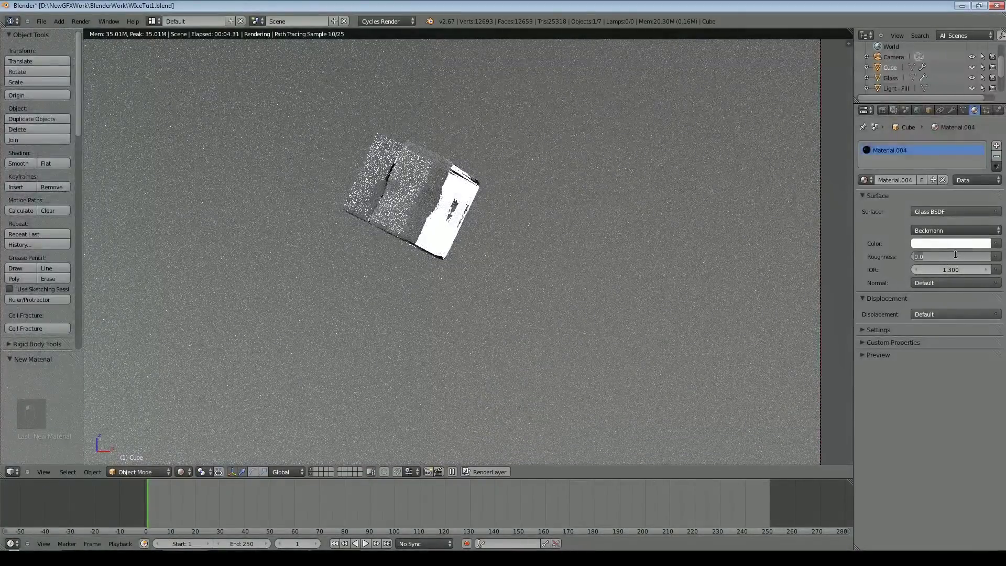
pyautogui.write('.05')
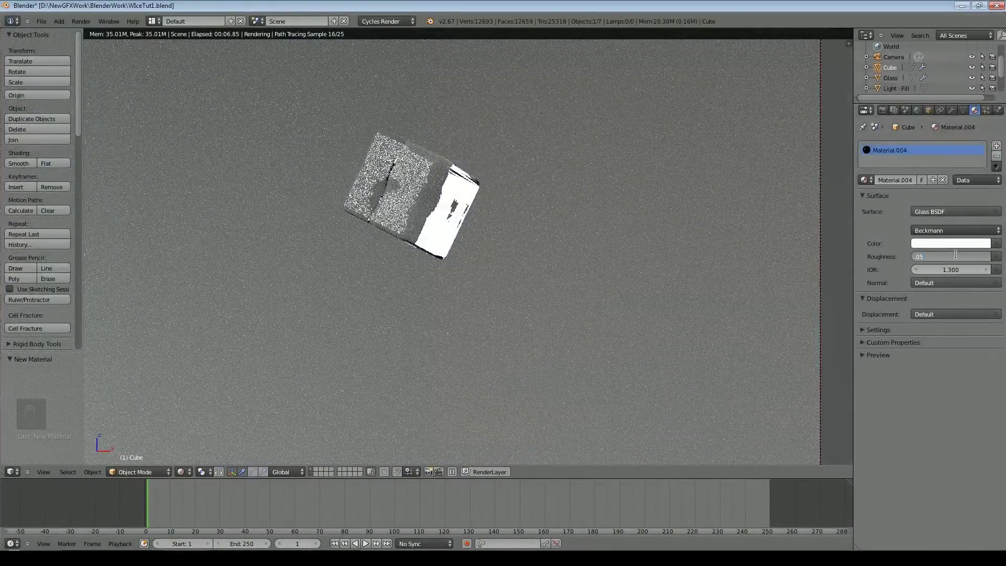
pyautogui.press('Return')
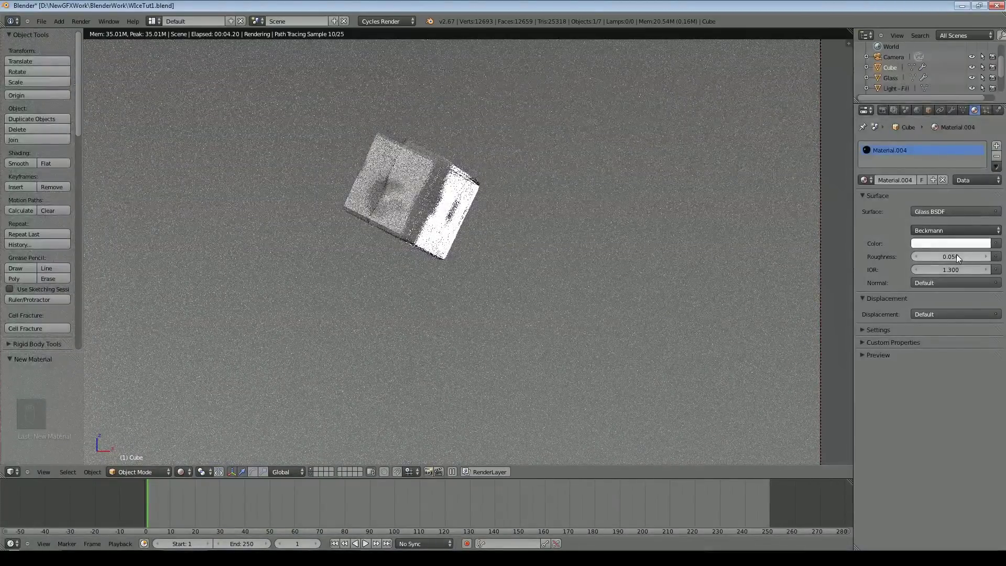
# Step: Set the ice cube's Glass BSDF roughness to 0.025
pyautogui.click(957, 257)
pyautogui.press('BackSpace')
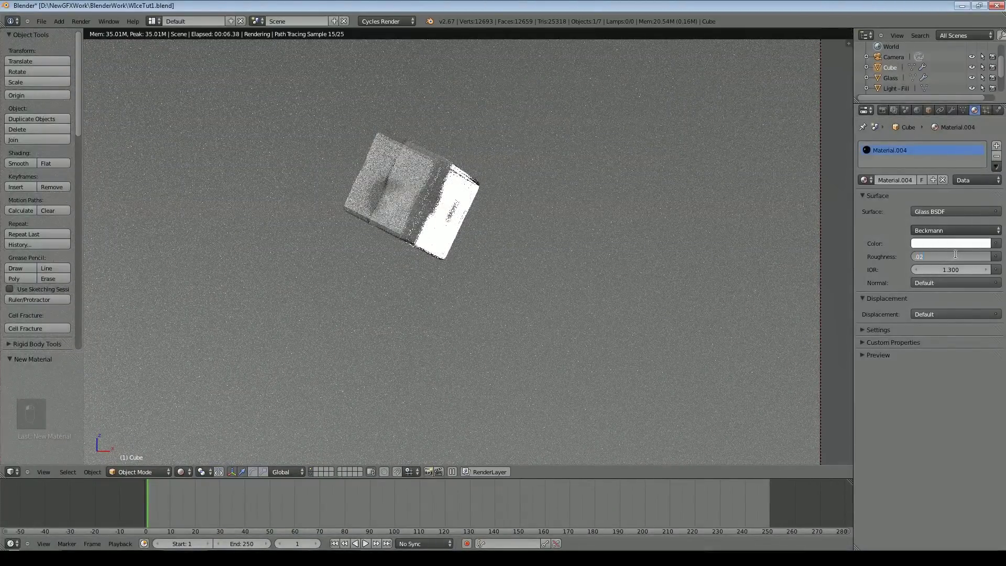
pyautogui.write('.02')
pyautogui.press('Return')
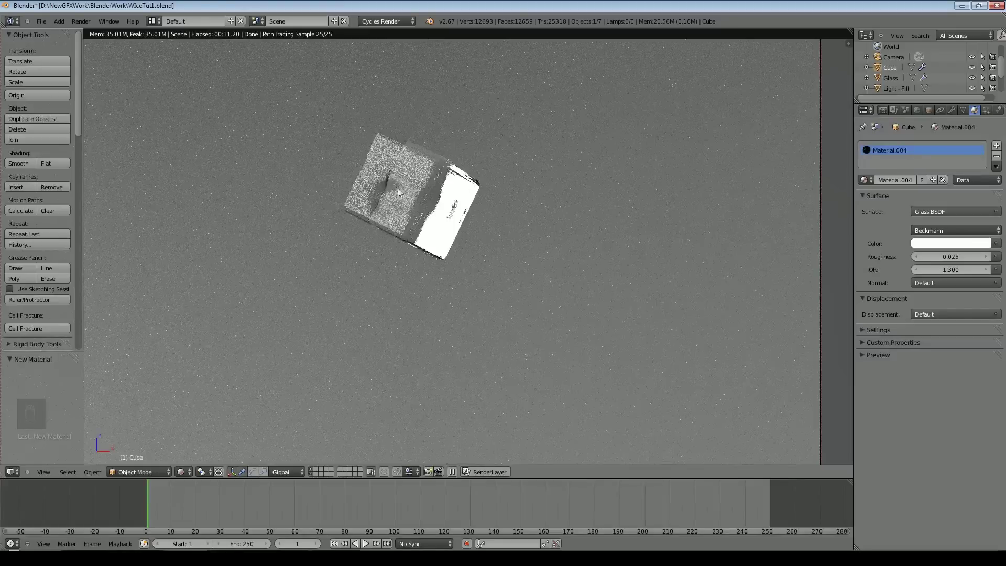
# Step: Return the viewport to Solid shading and save the Blender file
pyautogui.click(184, 470)
pyautogui.click(197, 438)
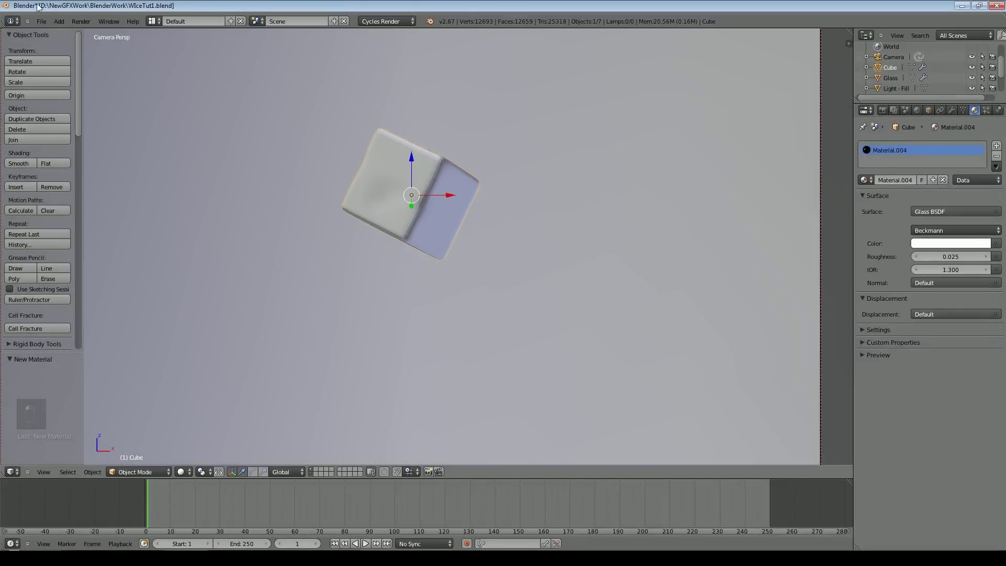
pyautogui.click(41, 21)
pyautogui.click(53, 92)
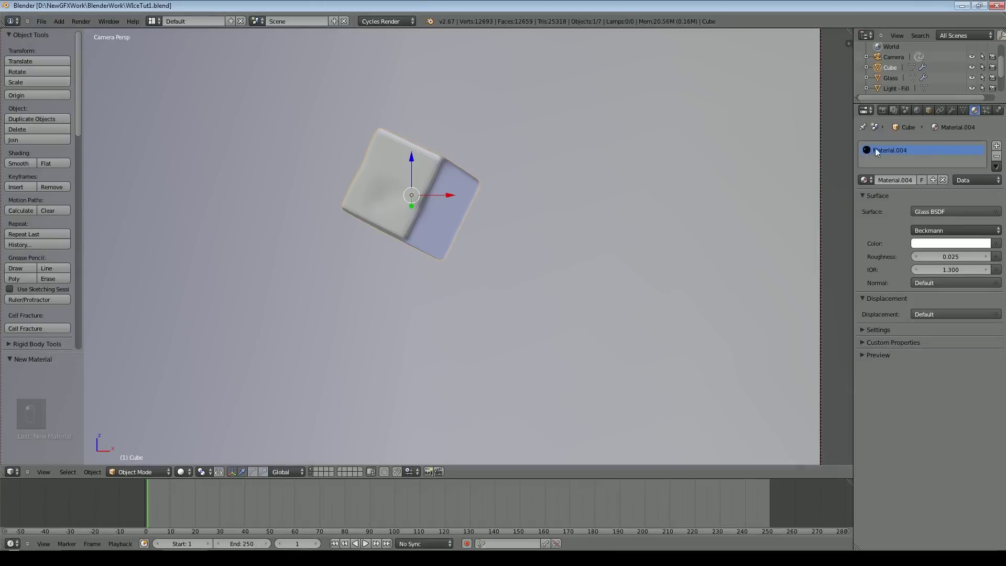
# Step: Rename the cube object to IceCube and its glass material to Ice
pyautogui.click(930, 109)
pyautogui.click(919, 145)
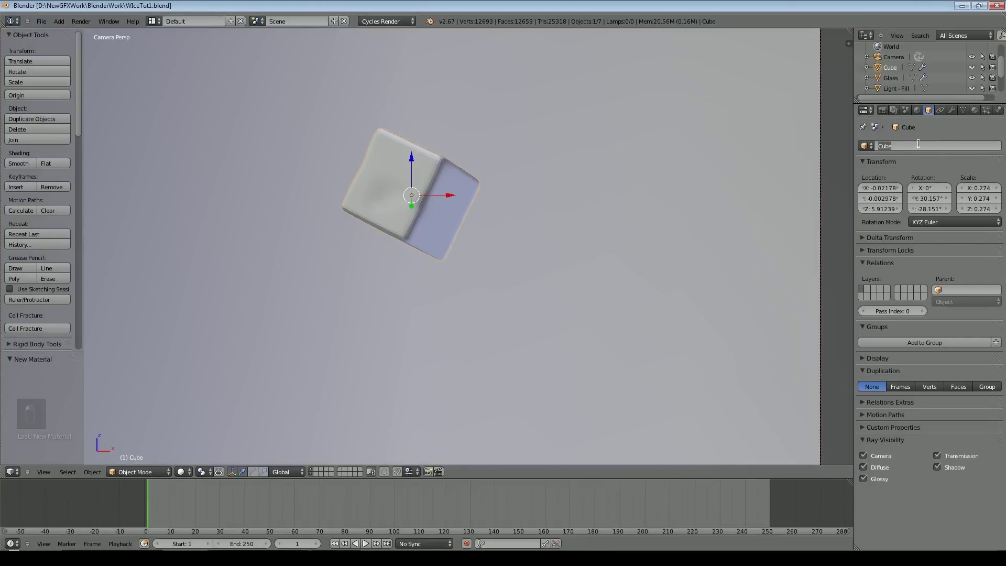
pyautogui.write('Ice')
pyautogui.press('Return')
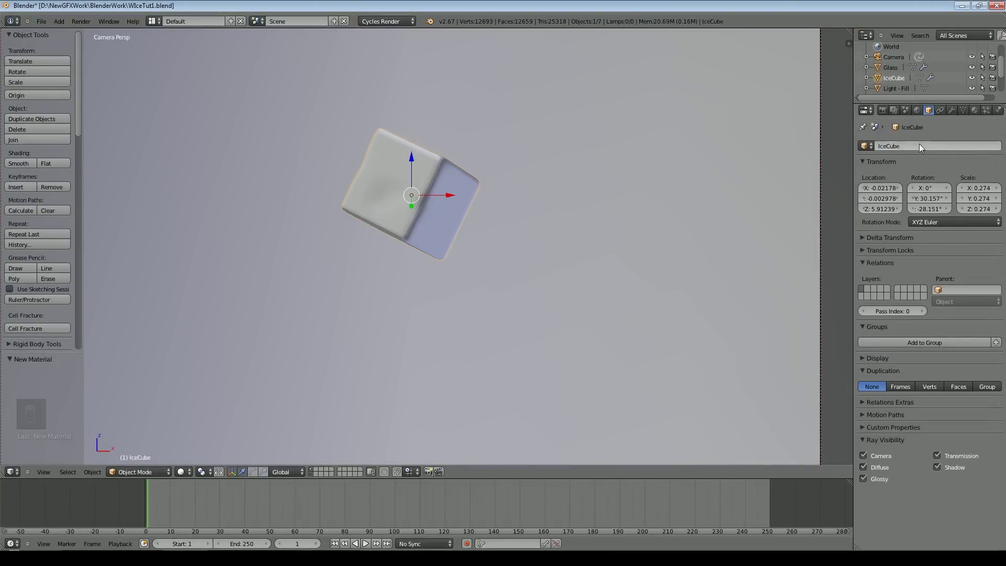
pyautogui.click(974, 110)
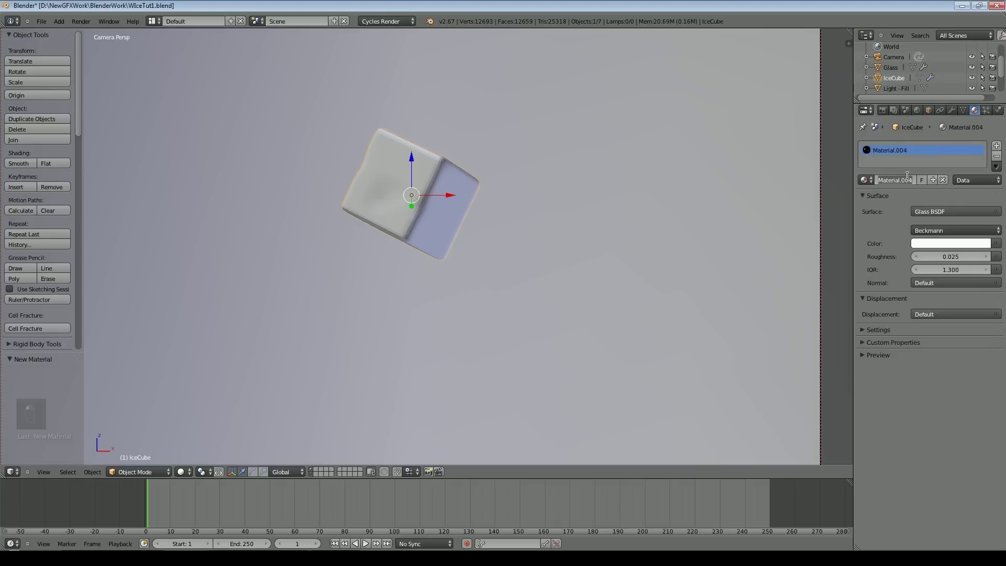
pyautogui.write('Ice')
pyautogui.press('Return')
# Step: Make the drinking glass a passive rigid body and the ice cube an active rigid body
pyautogui.scroll(-5, 480, 216)
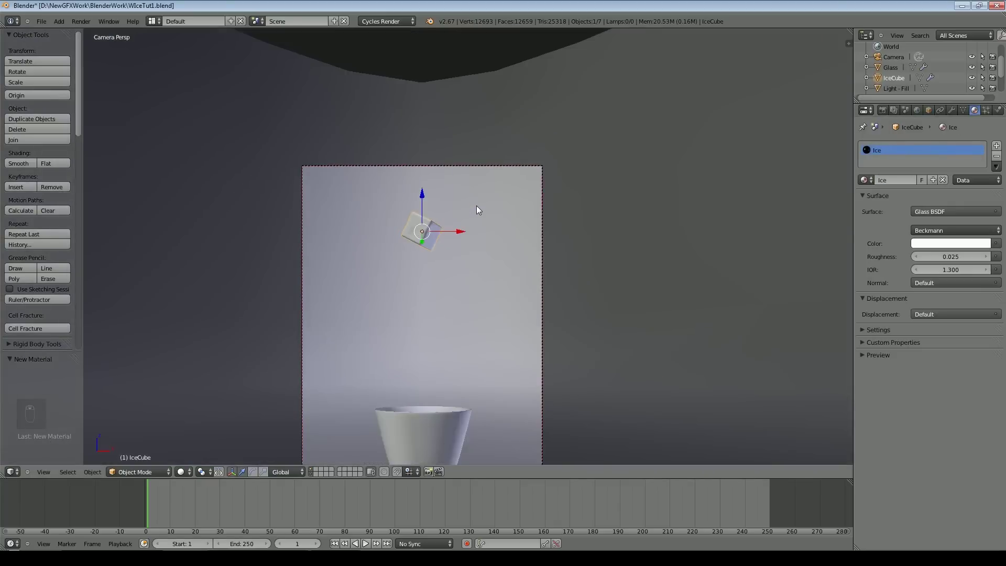
pyautogui.scroll(-3, 477, 206)
pyautogui.moveTo(490, 265); pyautogui.dragTo(501, 305, button='middle')
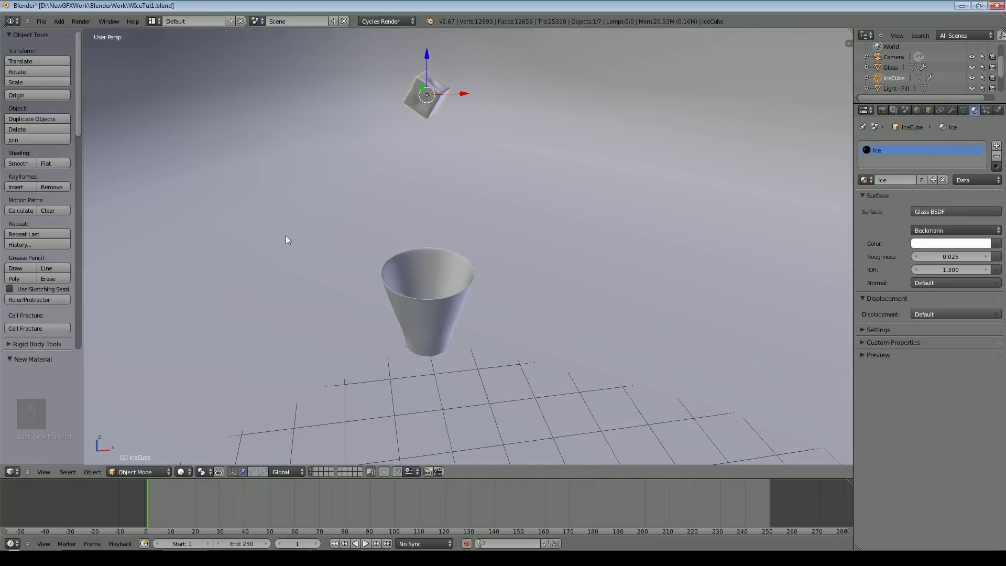
pyautogui.rightClick(433, 305)
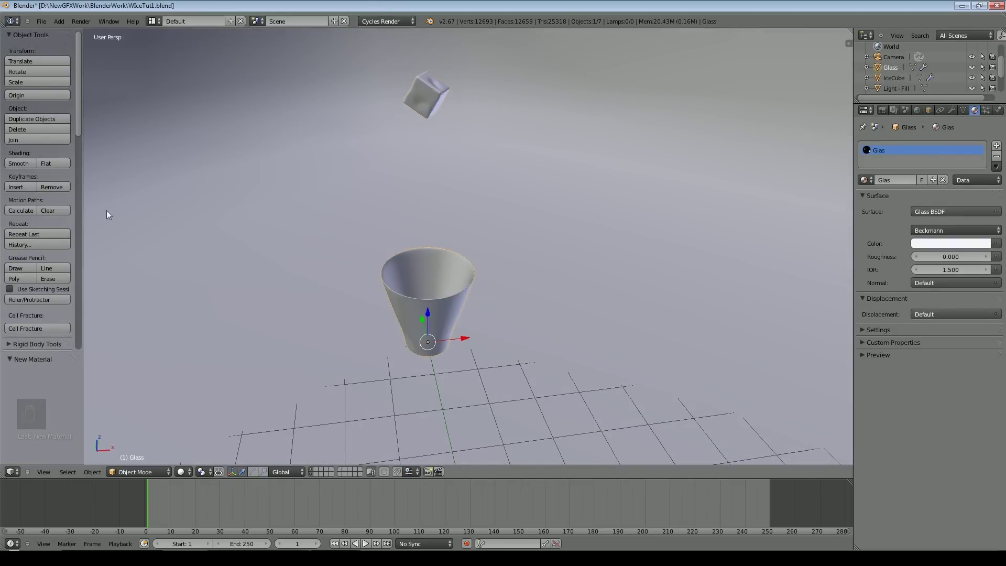
pyautogui.scroll(-8, 36, 266)
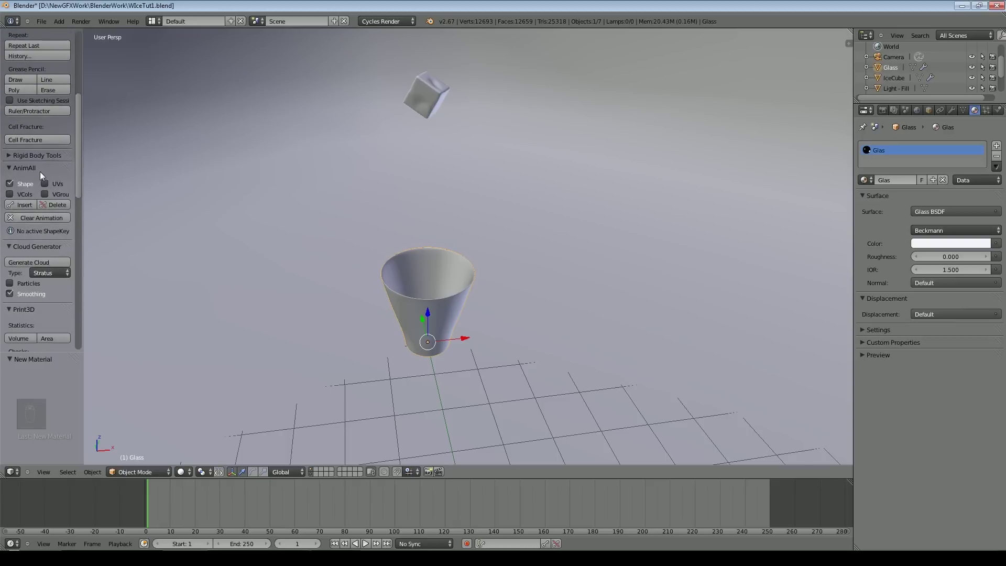
pyautogui.click(28, 156)
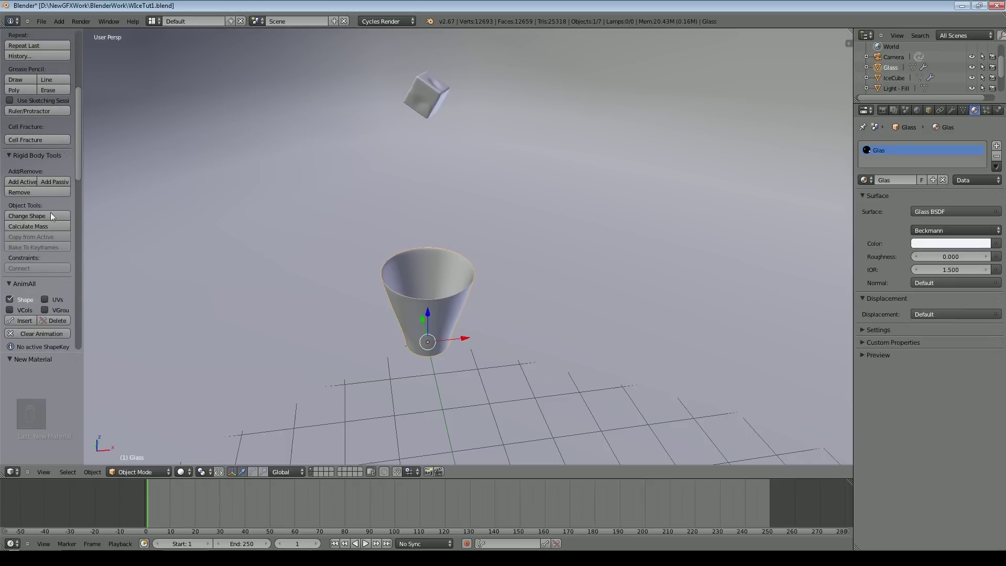
pyautogui.click(50, 184)
pyautogui.rightClick(420, 108)
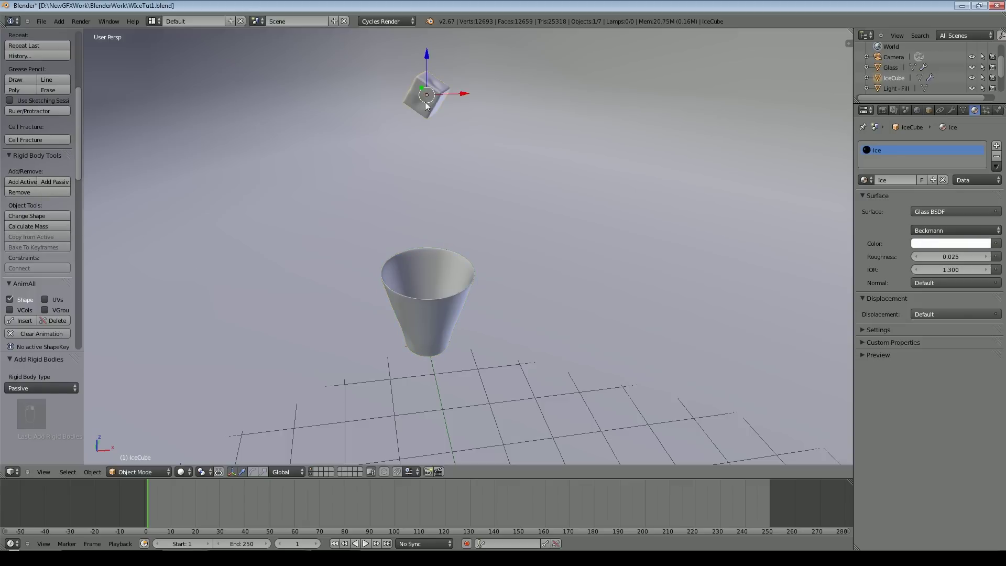
pyautogui.click(21, 181)
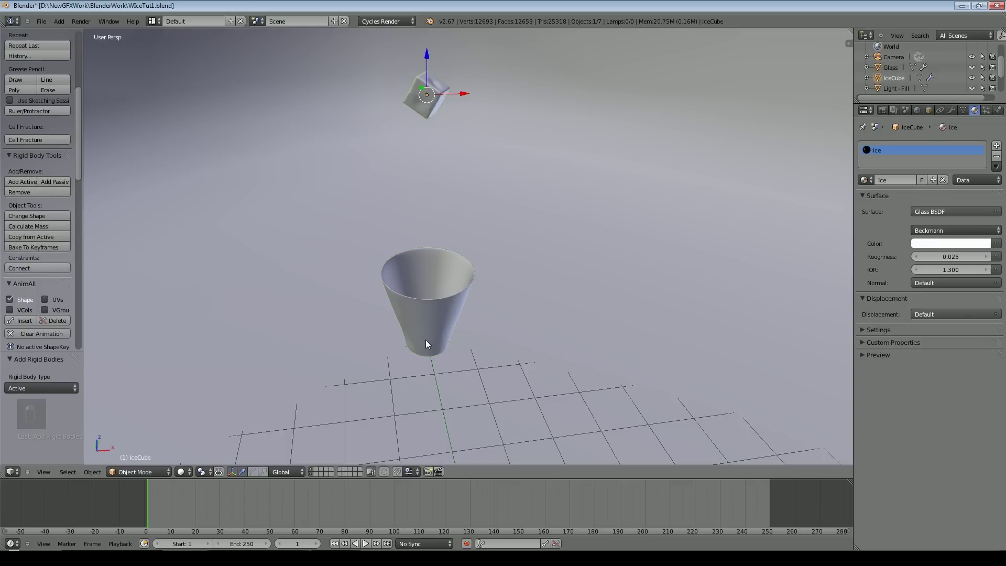
# Step: Preview the ice cube's fall into the glass, and save the file with the timeline back at frame 1
pyautogui.click(365, 544)
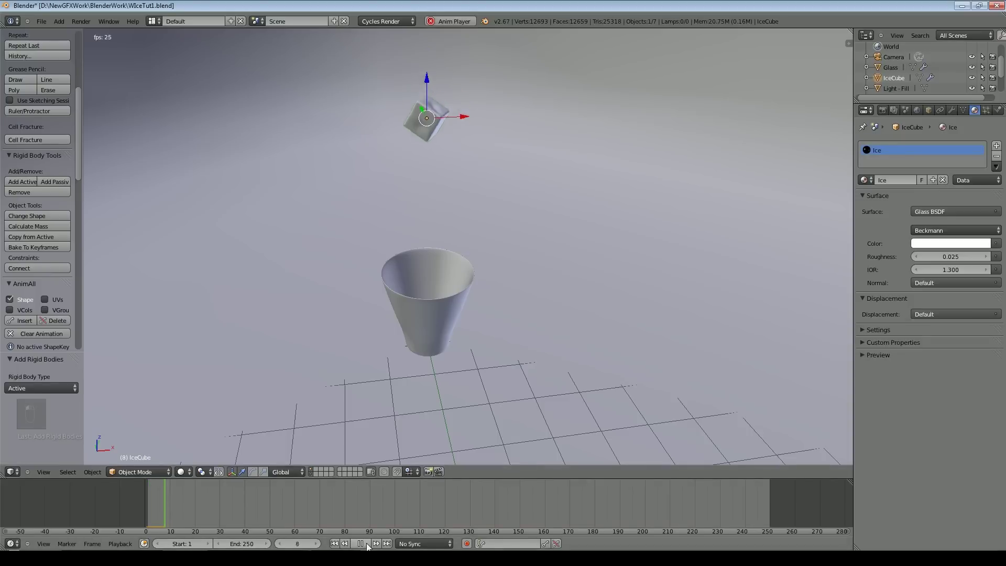
pyautogui.click(365, 544)
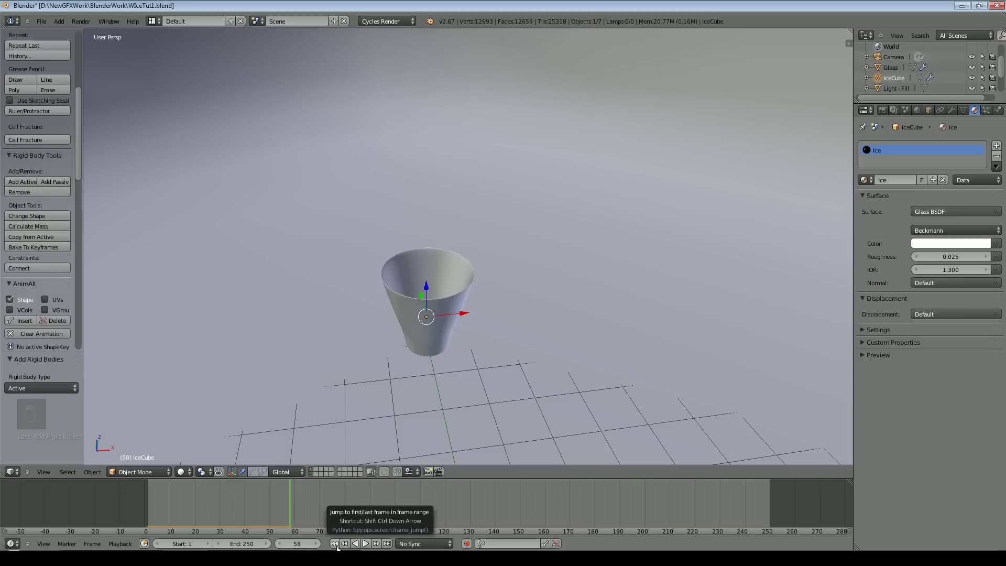
pyautogui.moveTo(289, 511); pyautogui.dragTo(204, 517)
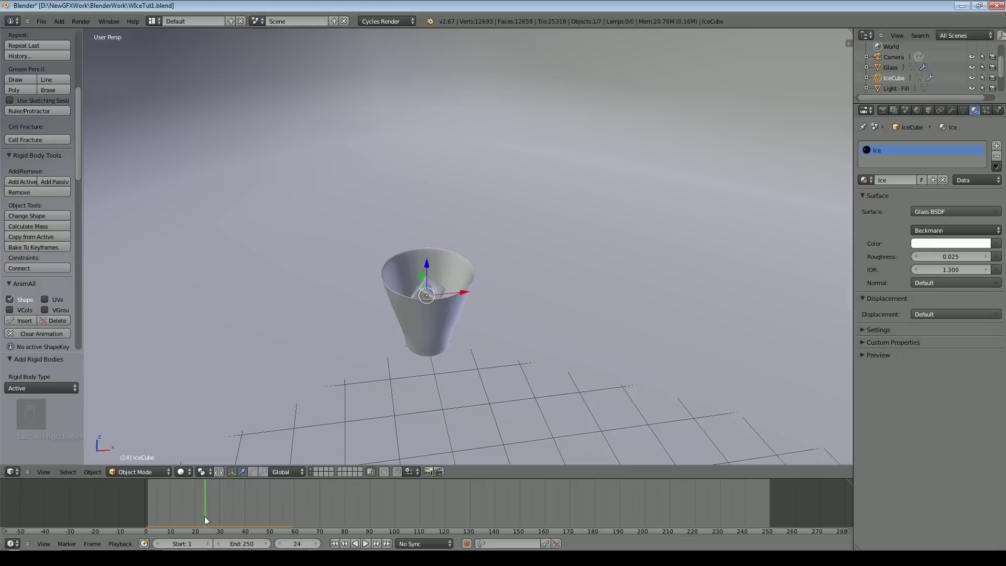
pyautogui.click(335, 543)
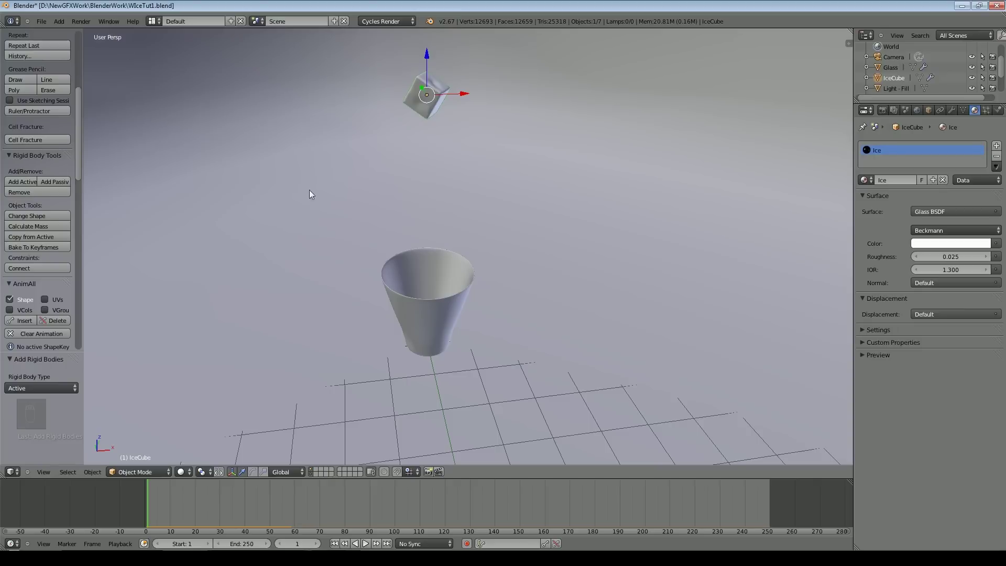
pyautogui.click(41, 21)
pyautogui.click(64, 87)
# Step: Open the drinking glass mesh for editing and select only the centre of its inner bottom
pyautogui.scroll(4, 417, 260)
pyautogui.rightClick(486, 320)
pyautogui.press('Tab')
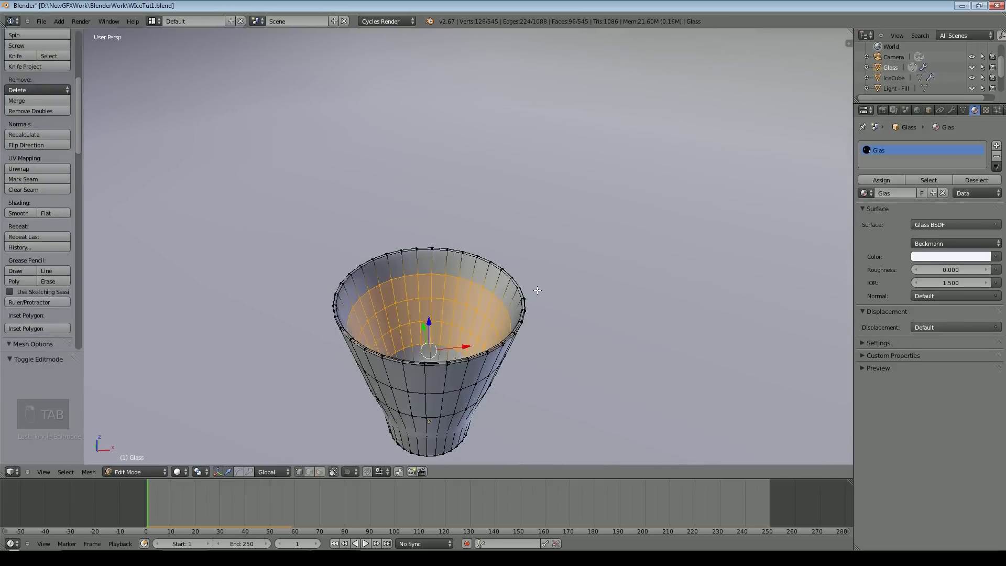
pyautogui.moveTo(538, 291); pyautogui.dragTo(548, 341, button='middle')
pyautogui.scroll(4, 548, 341)
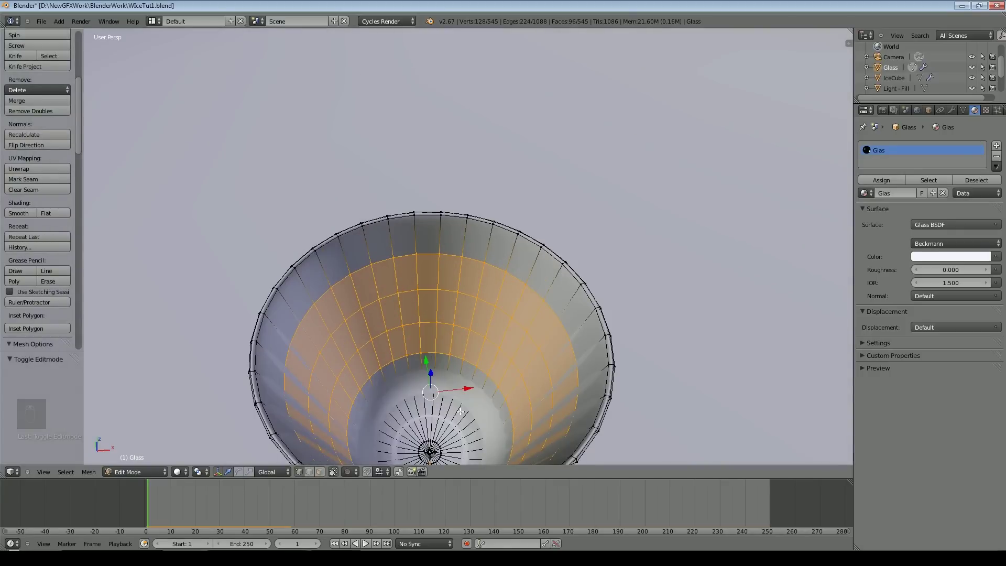
pyautogui.press('a')
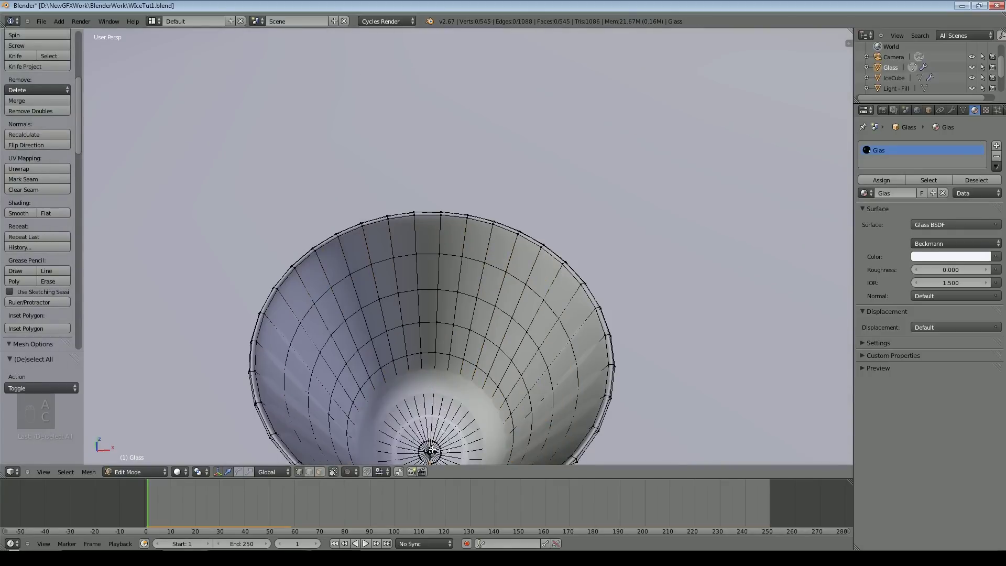
pyautogui.rightClick(430, 445)
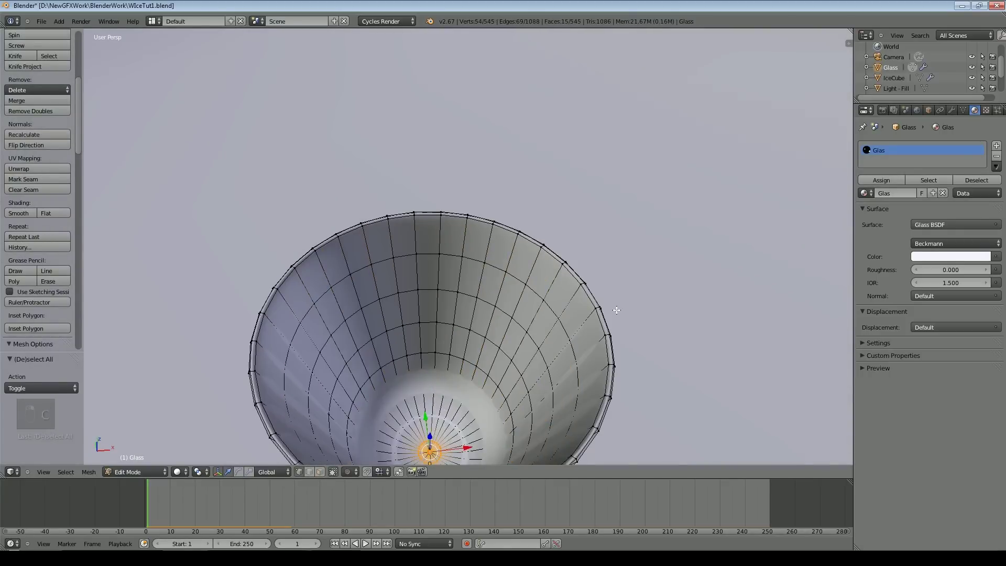
# Step: Grow the selection from the inner bottom up the inside wall to one edge loop below the rim
pyautogui.scroll(-3, 613, 310)
pyautogui.moveTo(640, 332); pyautogui.dragTo(648, 336, button='middle')
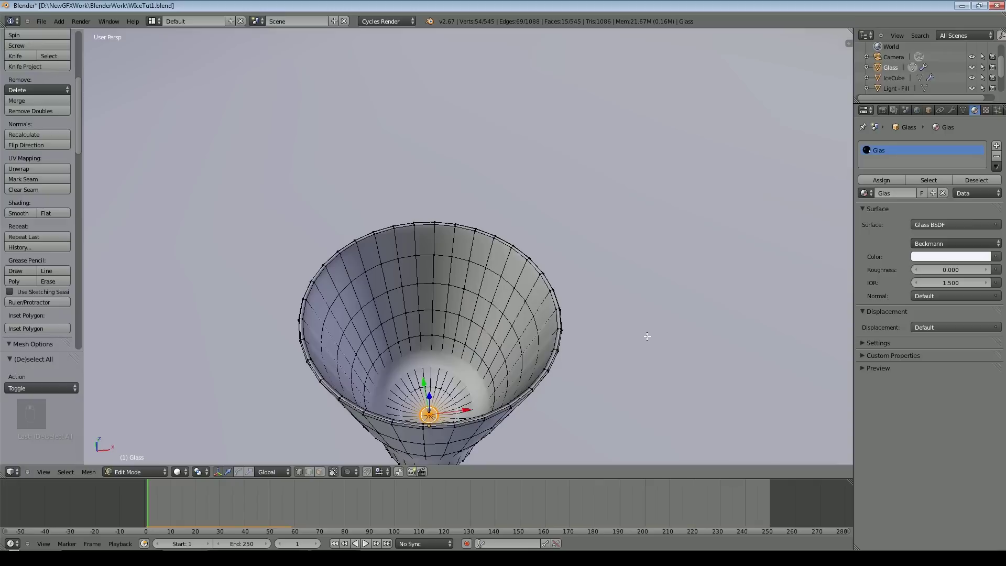
pyautogui.press('ctrl+KP_Add')
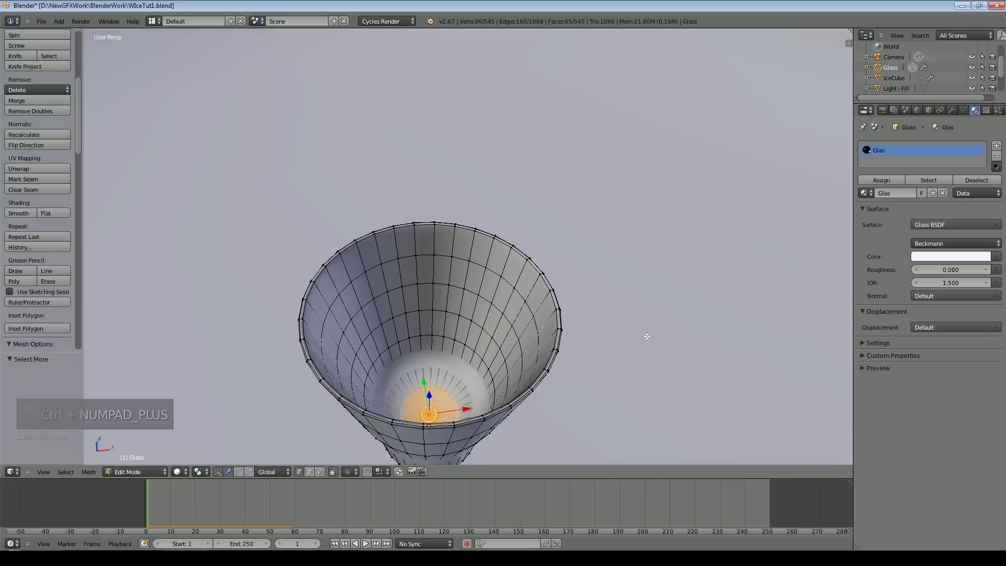
pyautogui.press('ctrl+KP_Add')
pyautogui.press('ctrl+KP_Add')
pyautogui.press('ctrl+KP_Add')
pyautogui.press('ctrl+KP_Add')
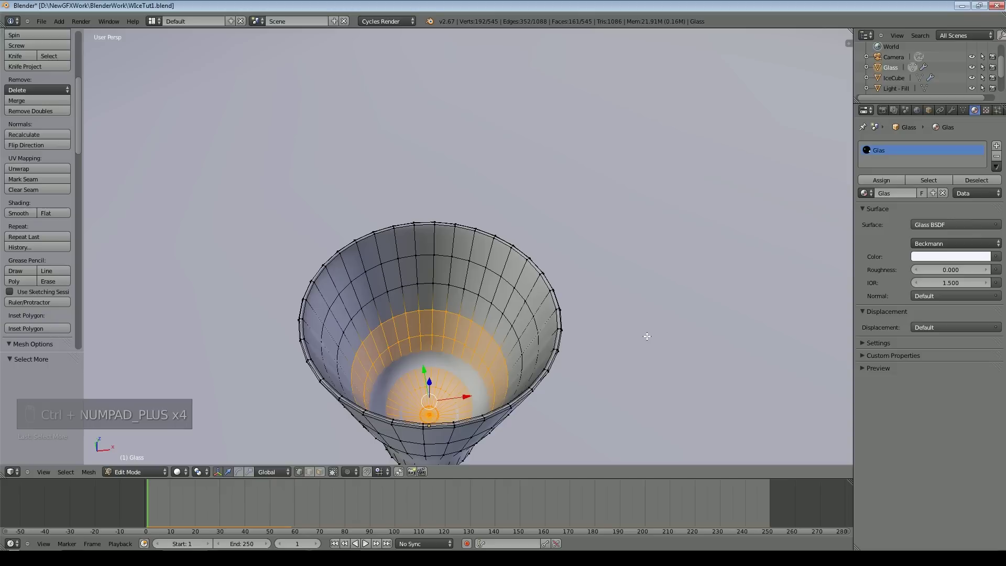
pyautogui.press('ctrl+KP_Add')
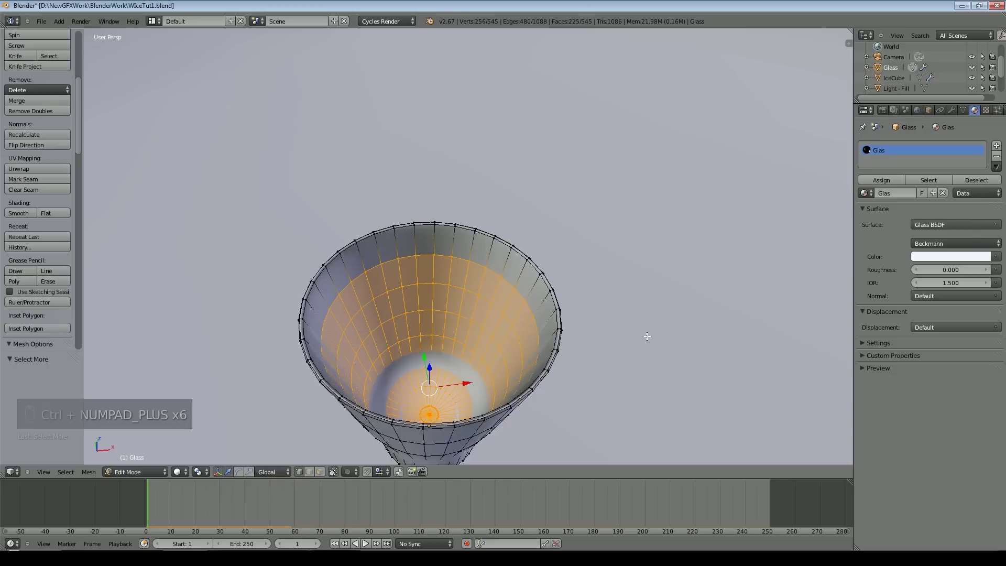
# Step: Scale the selected inner surface to about 0.993 and separate it from the glass into its own object
pyautogui.moveTo(610, 357); pyautogui.dragTo(681, 324, button='middle')
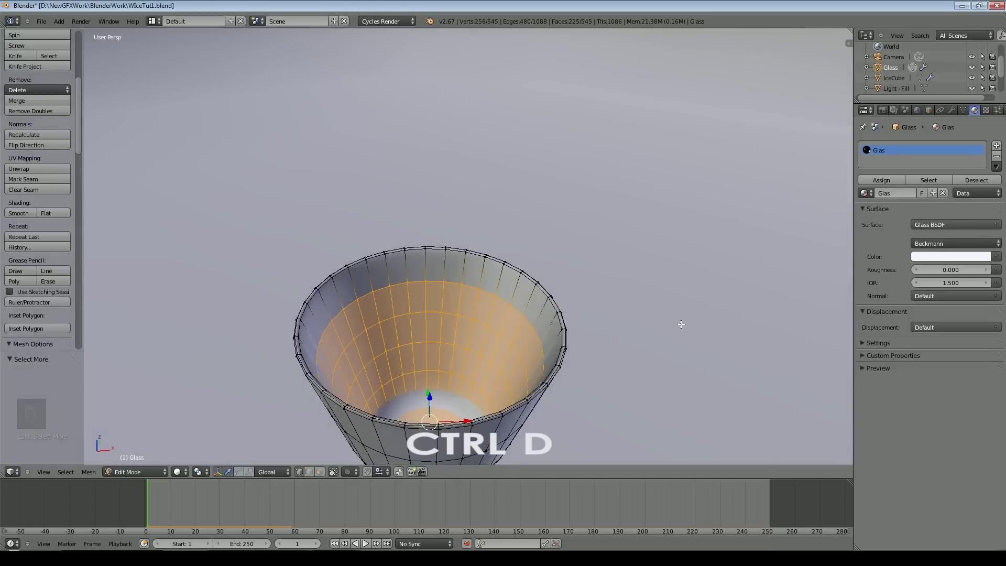
pyautogui.click(681, 324)
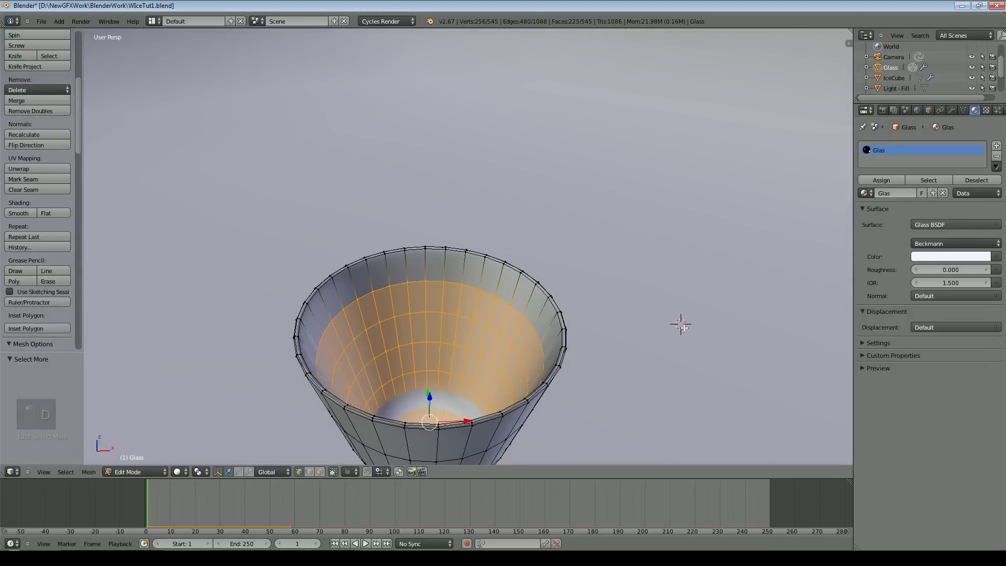
pyautogui.press('s')
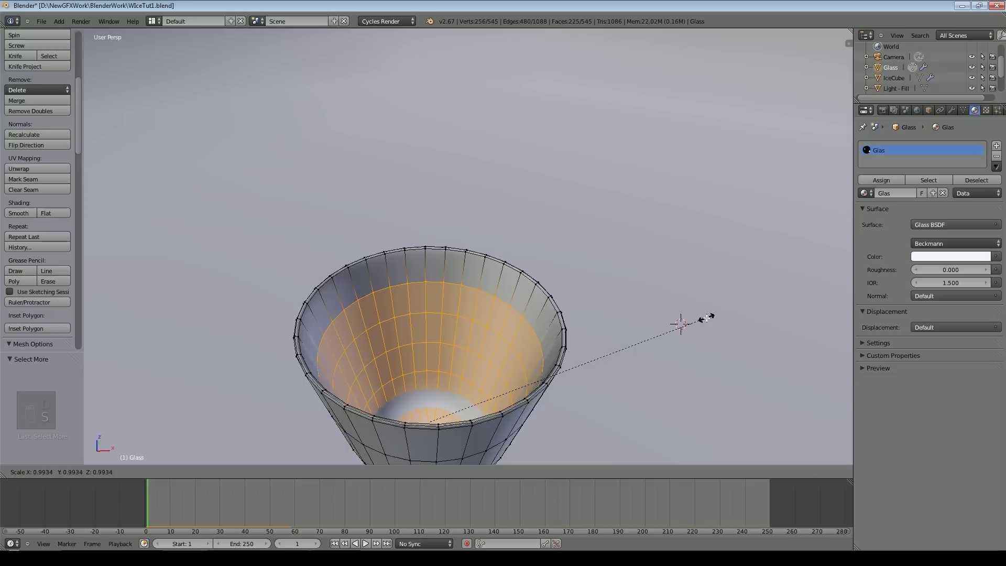
pyautogui.click(707, 318)
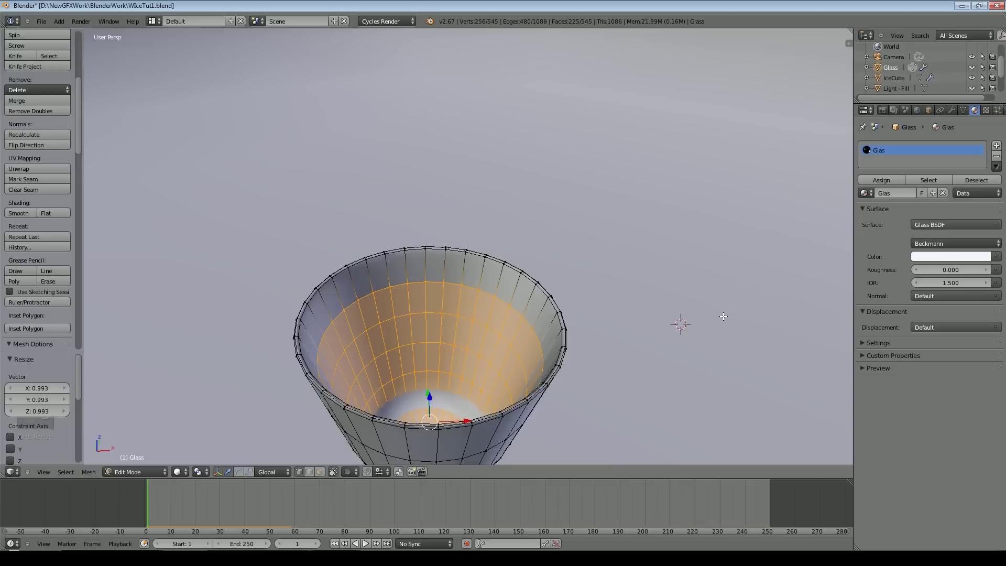
pyautogui.press('p')
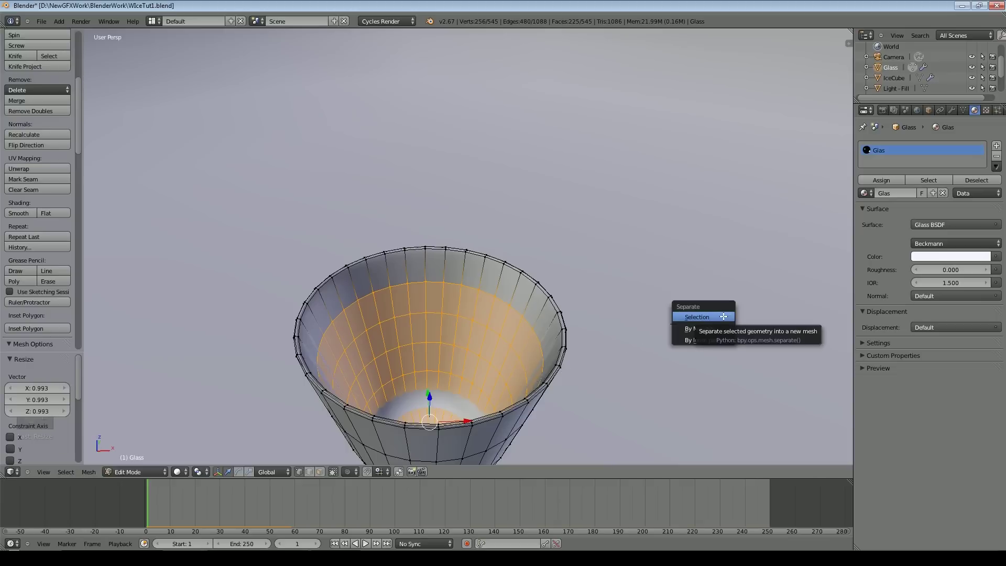
pyautogui.click(724, 316)
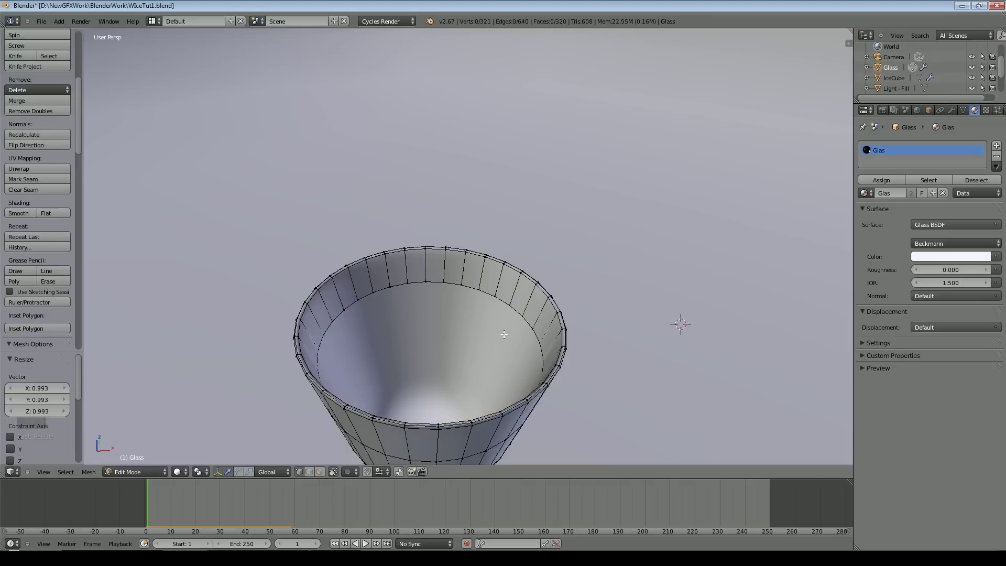
pyautogui.press('Tab')
# Step: Try lifting the separated inner surface about 2.355 units along Z, and undo the move
pyautogui.rightClick(482, 320)
pyautogui.press('g')
pyautogui.press('z')
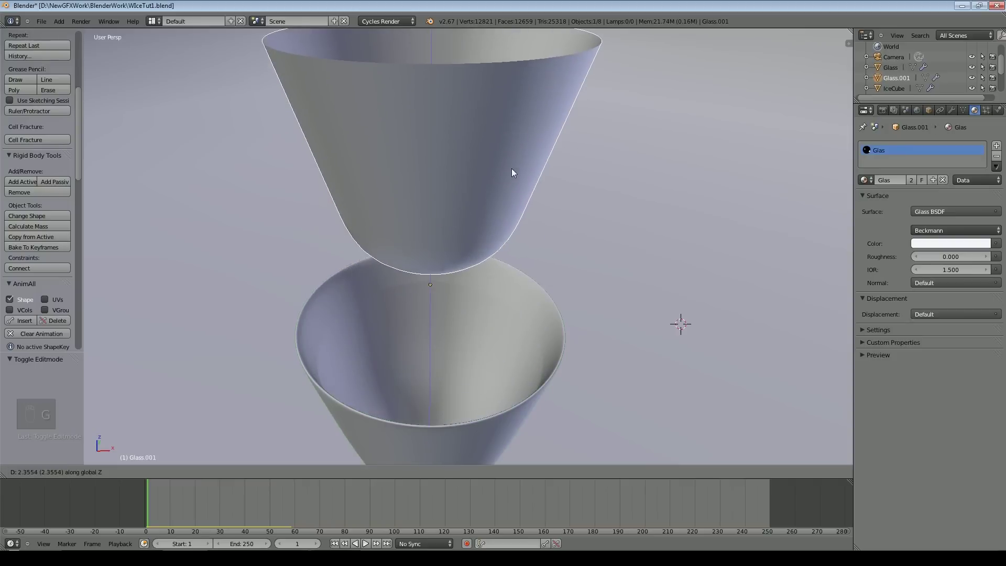
pyautogui.click(512, 172)
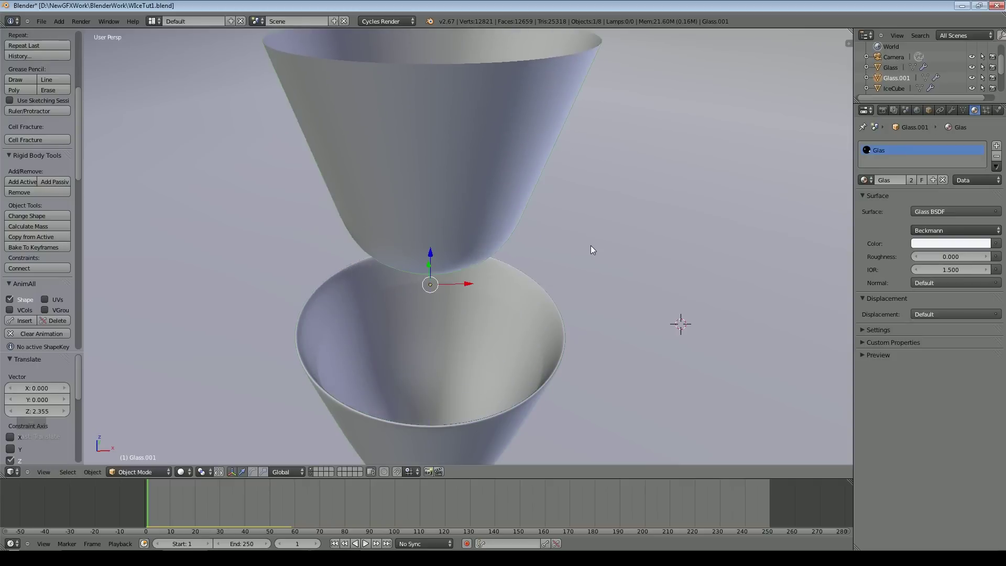
pyautogui.hotkey('ctrl', 'z')
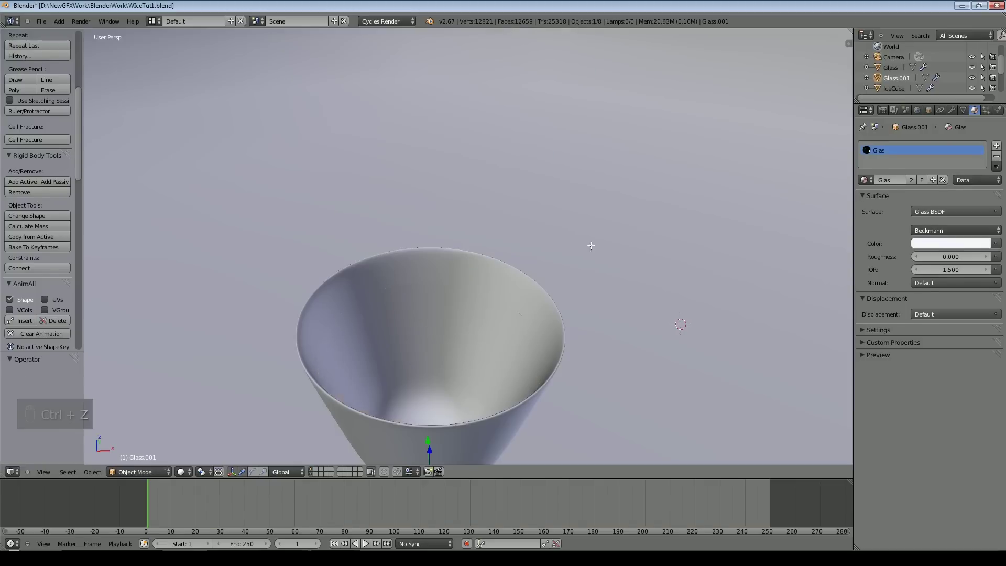
# Step: Extrude the open top edge loop of the separated inner surface and scale it inward to a tiny ring at the centre
pyautogui.press('Tab')
pyautogui.keyDown('alt'); pyautogui.rightClick(489, 284); pyautogui.keyUp('alt')
pyautogui.press('KP_Decimal')
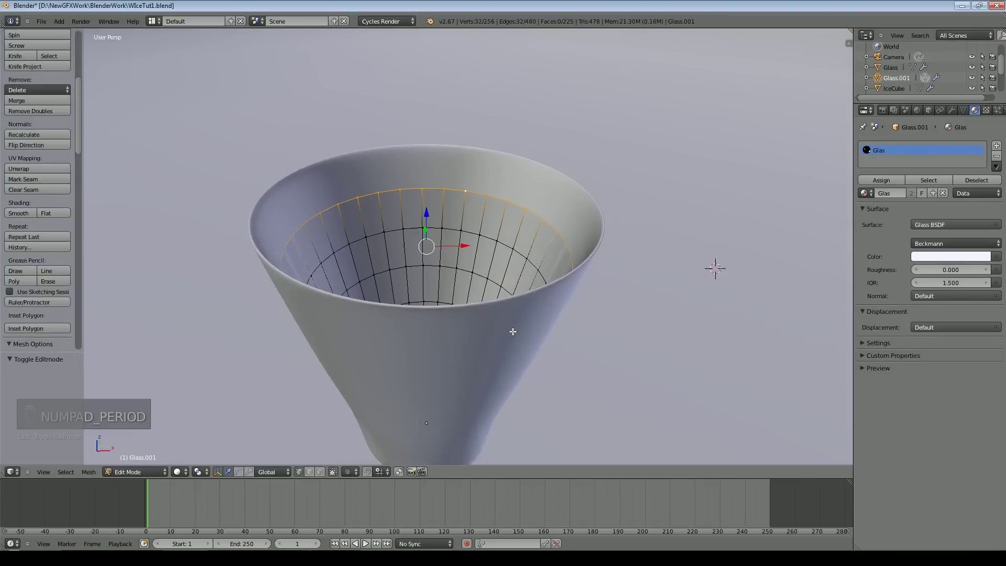
pyautogui.moveTo(523, 270); pyautogui.dragTo(518, 294, button='middle')
pyautogui.scroll(3, 517, 294)
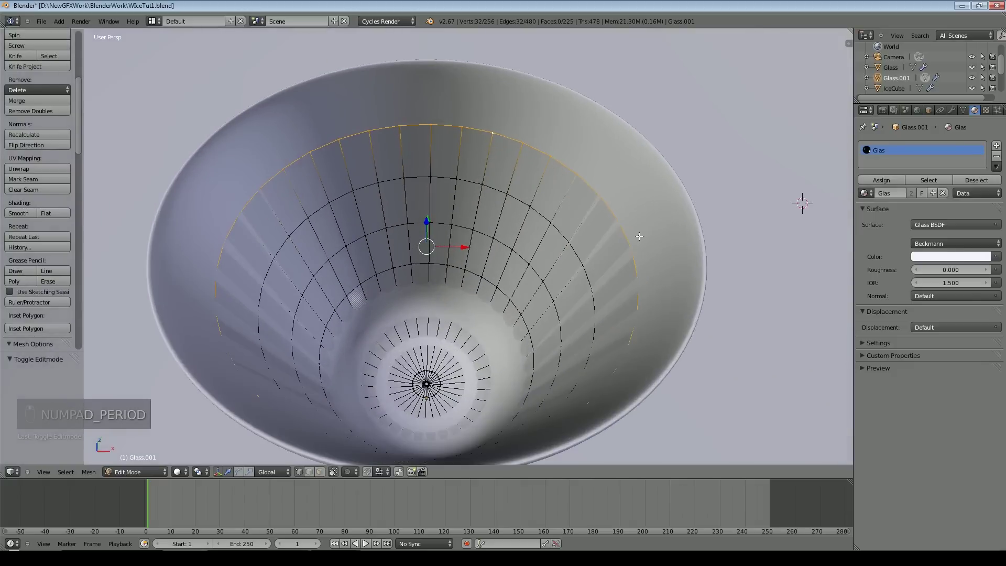
pyautogui.press('e')
pyautogui.rightClick(640, 237)
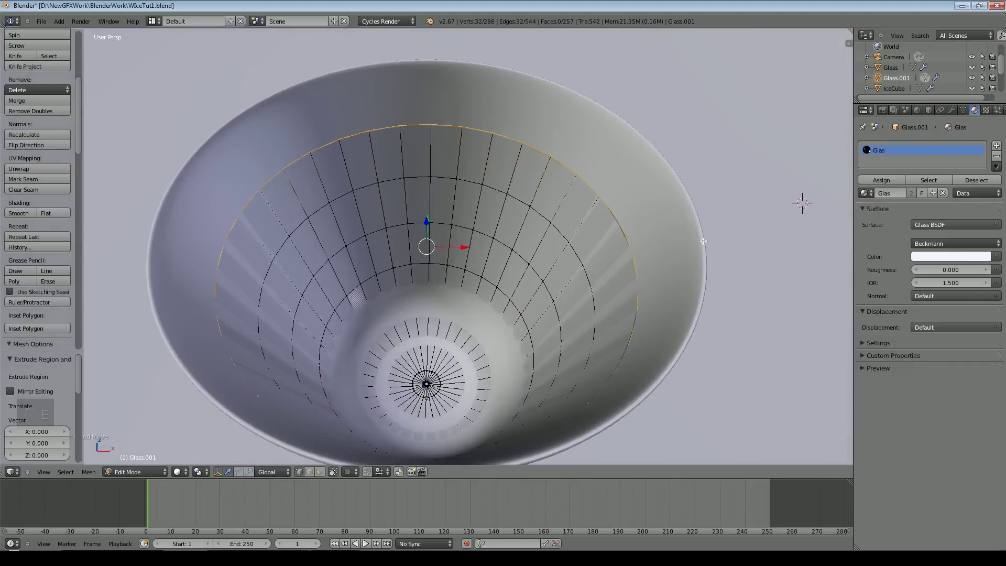
pyautogui.press('s')
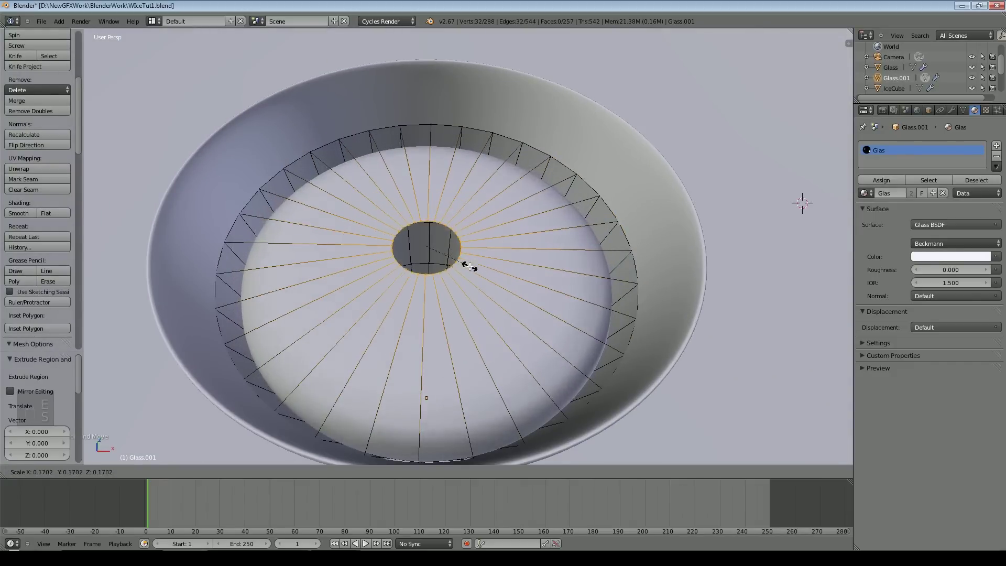
pyautogui.click(434, 252)
# Step: Extrude the tiny centre ring in place and merge its vertices at center to close the liquid's top surface
pyautogui.press('e')
pyautogui.rightClick(513, 253)
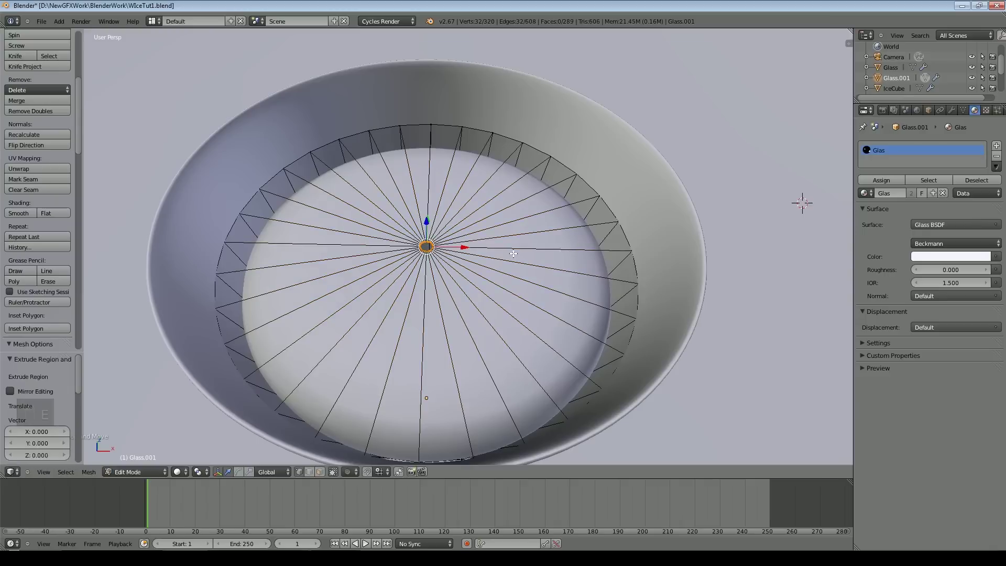
pyautogui.hotkey('alt', 'm')
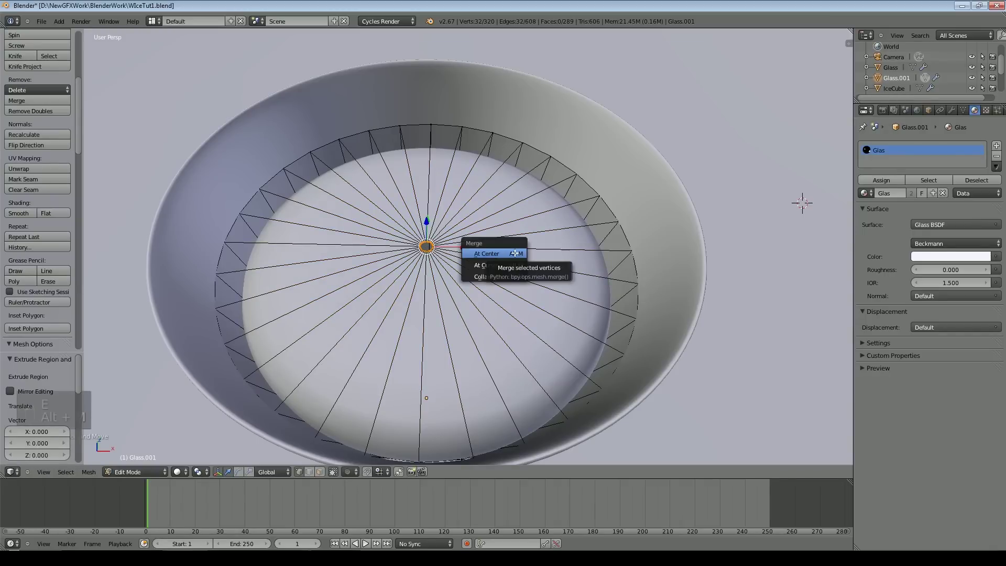
pyautogui.click(515, 253)
# Step: Add seven evenly spaced concentric loop cuts across the liquid's top surface, without sliding them
pyautogui.hotkey('ctrl', 'r')
pyautogui.scroll(6, 492, 289)
pyautogui.click(492, 289)
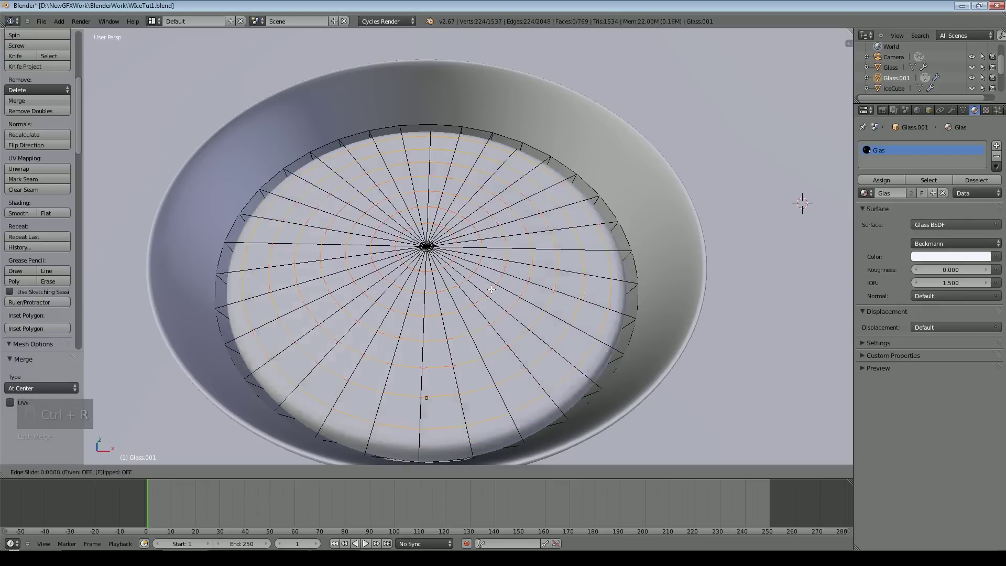
pyautogui.rightClick(607, 276)
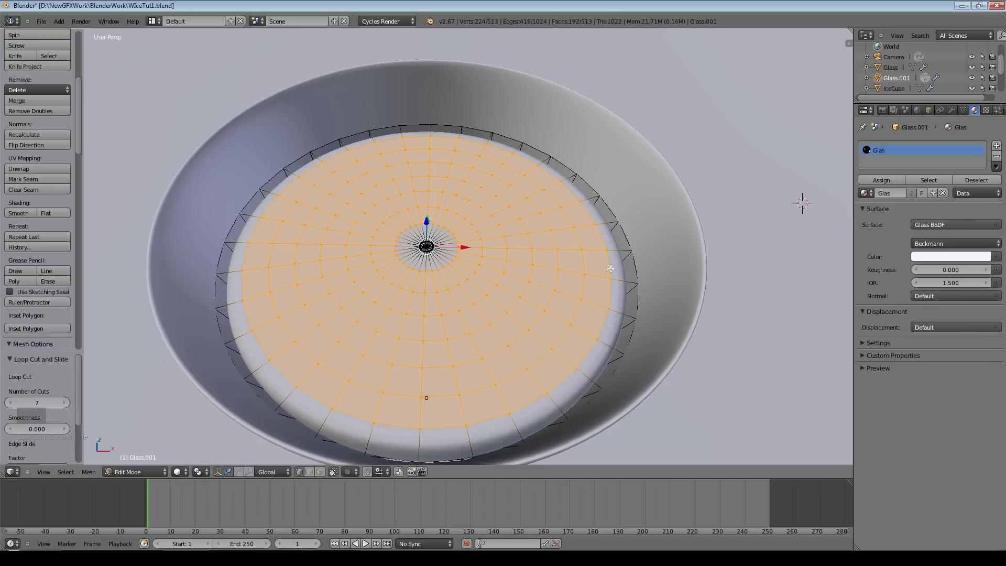
# Step: Edge-slide the outermost new loop outward by about 0.911 towards the liquid's rim and leave mesh editing
pyautogui.keyDown('alt'); pyautogui.rightClick(612, 273); pyautogui.keyUp('alt')
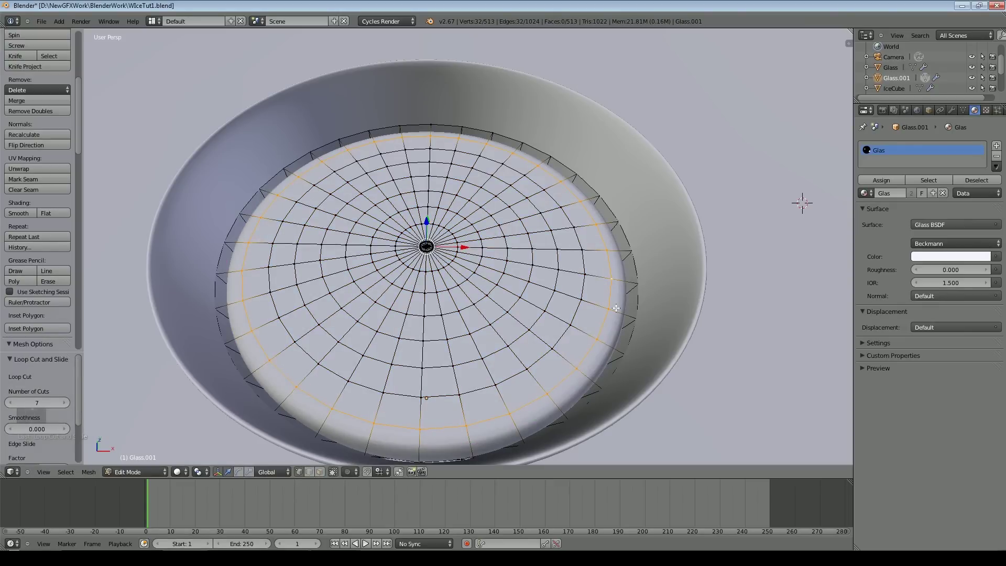
pyautogui.press('g')
pyautogui.press('g')
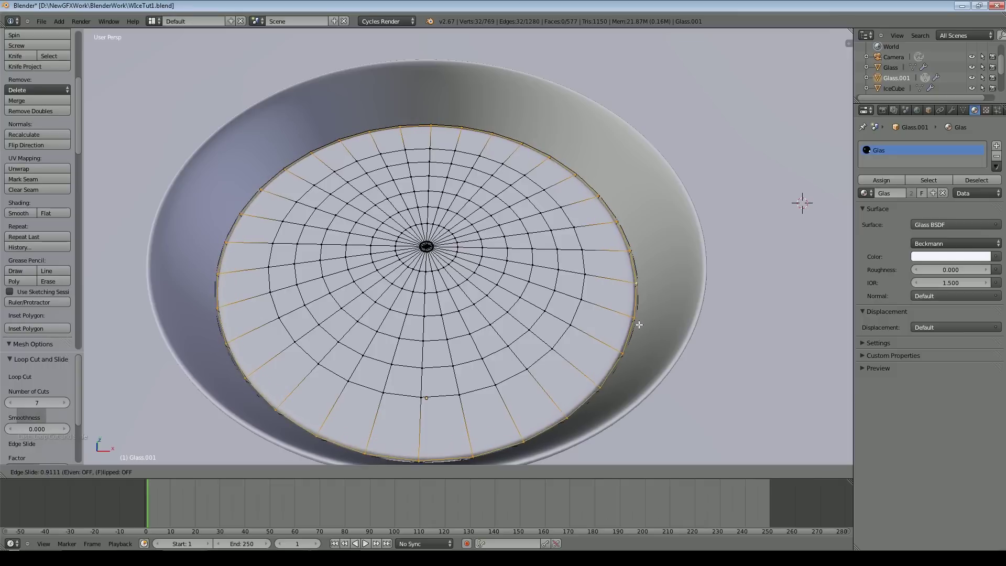
pyautogui.click(639, 325)
pyautogui.press('Tab')
pyautogui.scroll(-2, 681, 291)
pyautogui.moveTo(649, 298); pyautogui.dragTo(602, 301, button='middle')
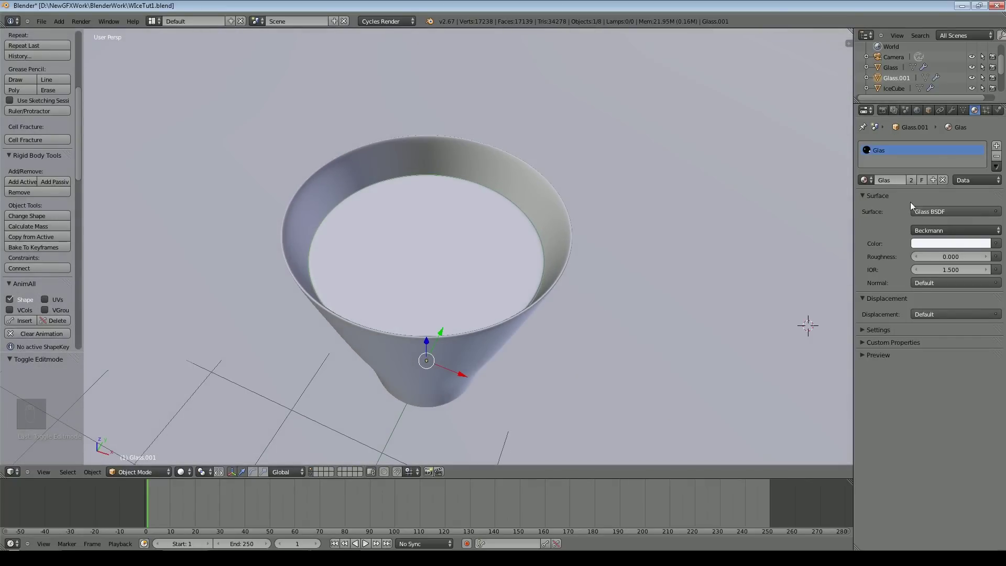
# Step: Rename the shared material to Glass, make a single-user copy for the liquid object, and start renaming the copy with "W"
pyautogui.click(894, 179)
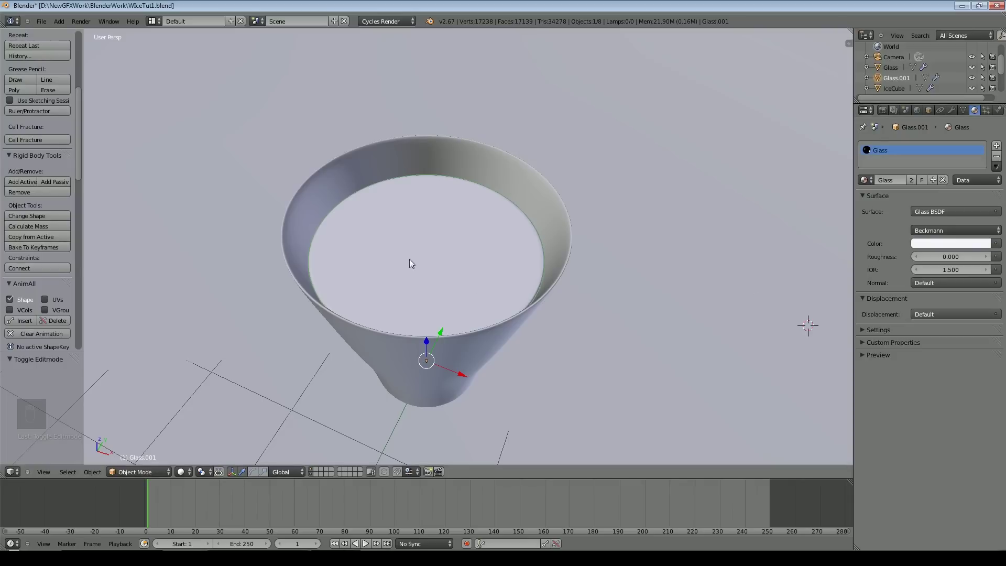
pyautogui.click(913, 181)
pyautogui.doubleClick(898, 180)
pyautogui.write('W')
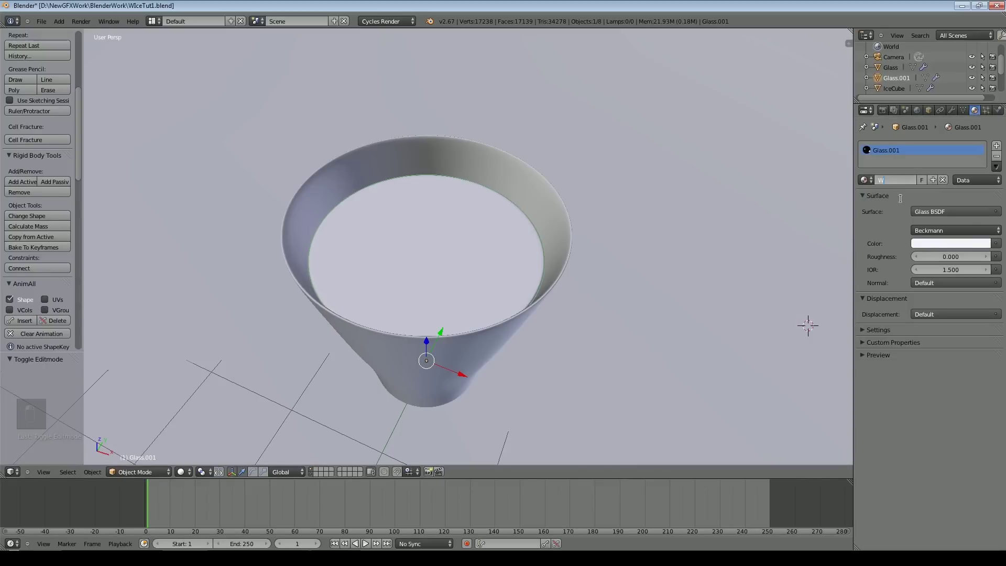
# Step: Rename the water object's material to Water and set its IOR to 1.33
pyautogui.write('ater')
pyautogui.press('Return')
pyautogui.click(942, 268)
pyautogui.write('1.33')
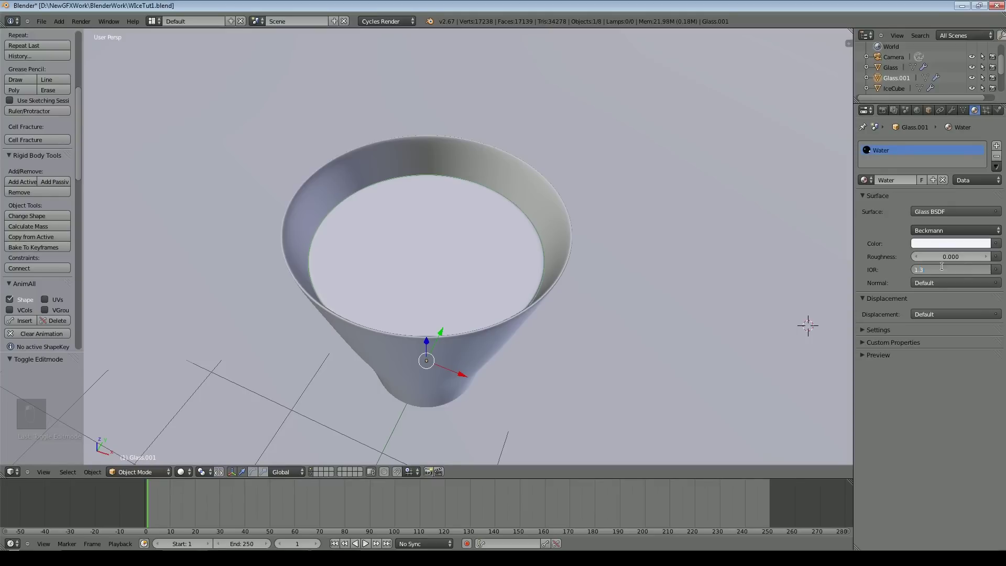
pyautogui.press('Return')
# Step: Shift the Water material's surface colour towards neutral white and give it a light blue viewport colour
pyautogui.click(964, 243)
pyautogui.moveTo(940, 129); pyautogui.dragTo(938, 130)
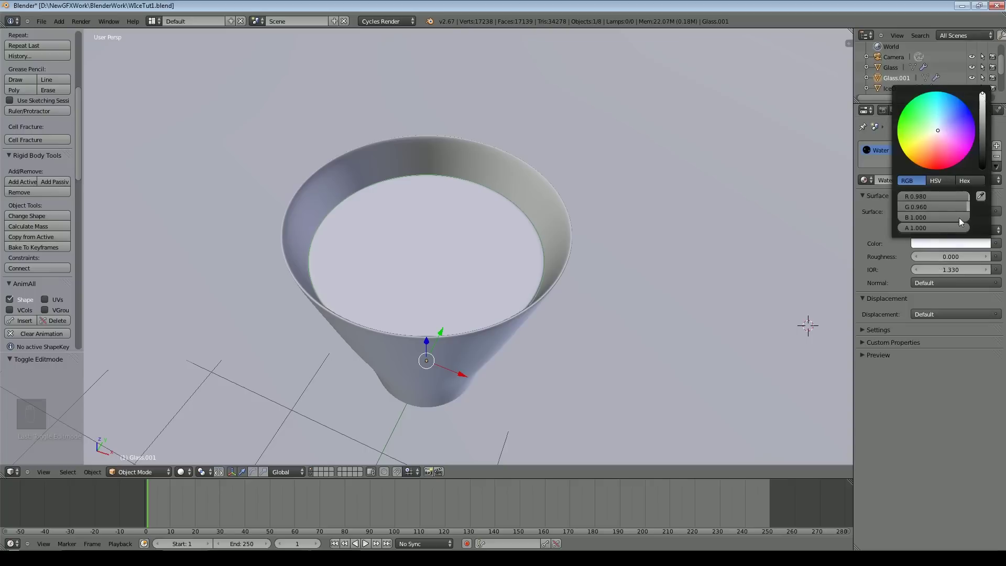
pyautogui.click(863, 331)
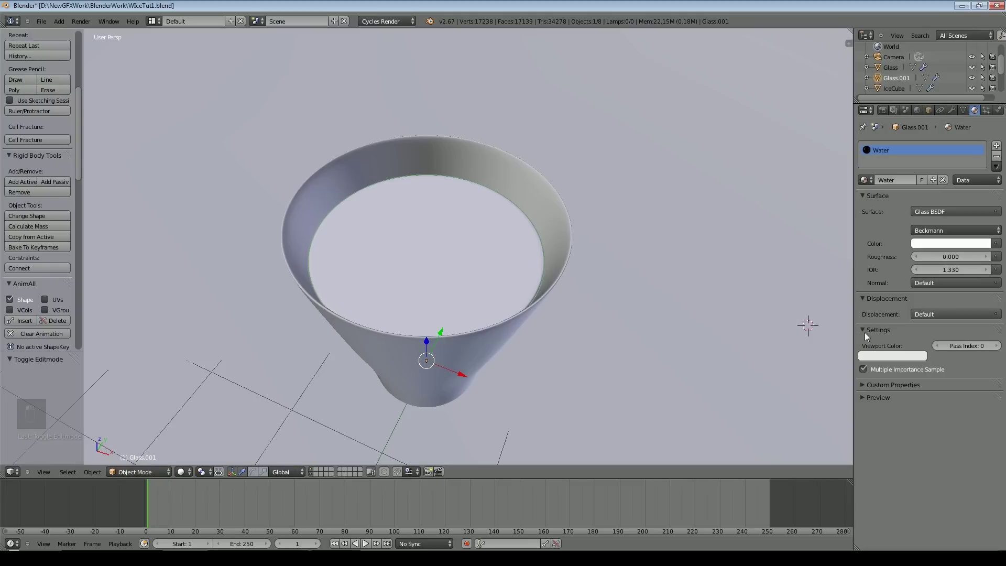
pyautogui.click(887, 356)
pyautogui.moveTo(874, 250); pyautogui.dragTo(883, 230)
# Step: Give the ice cube's Ice material a light green viewport colour and save the file
pyautogui.scroll(-1, 745, 314)
pyautogui.scroll(-8, 603, 236)
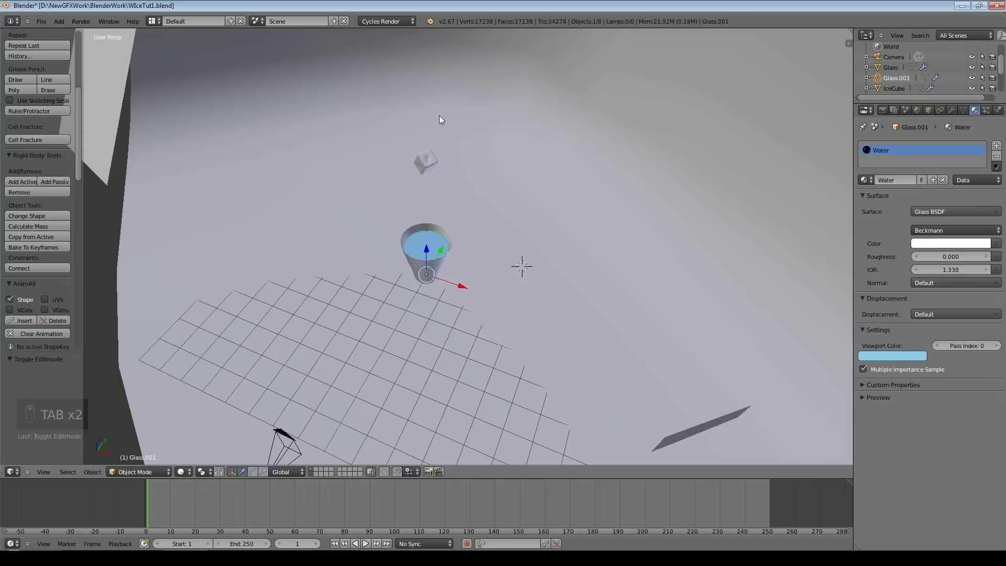
pyautogui.rightClick(426, 162)
pyautogui.click(888, 356)
pyautogui.moveTo(873, 252); pyautogui.dragTo(858, 240)
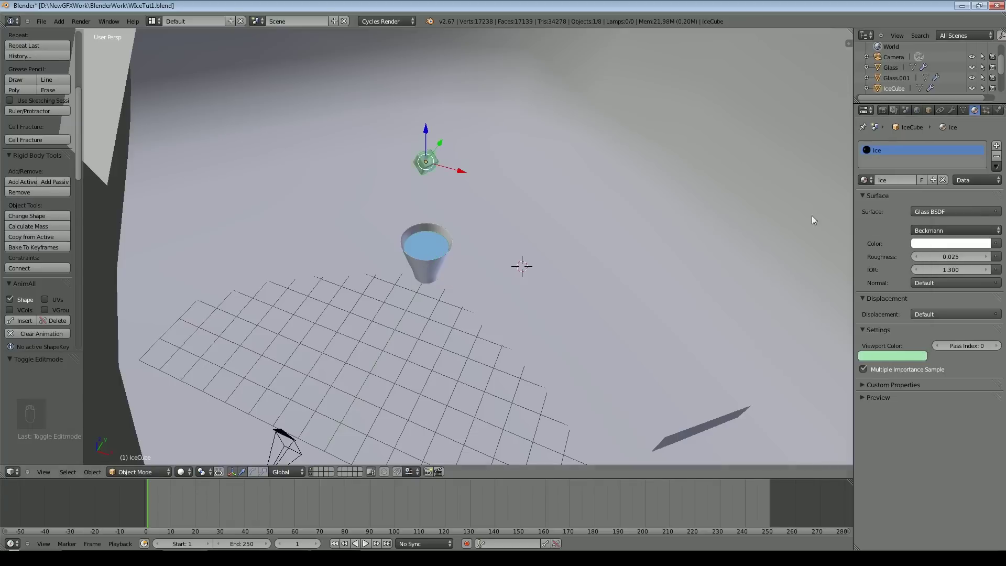
pyautogui.press('Tab')
pyautogui.press('Tab')
pyautogui.scroll(4, 621, 314)
pyautogui.moveTo(621, 313); pyautogui.dragTo(588, 283, button='middle')
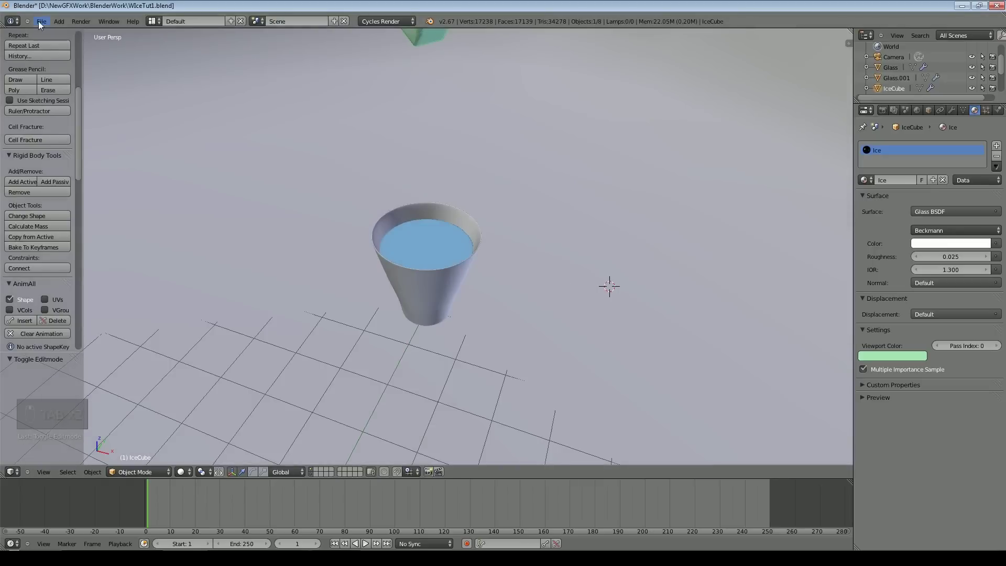
pyautogui.hotkey('ctrl', 's')
# Step: Preview the glass of water in Rendered viewport shading and return to Solid shading
pyautogui.scroll(6, 631, 239)
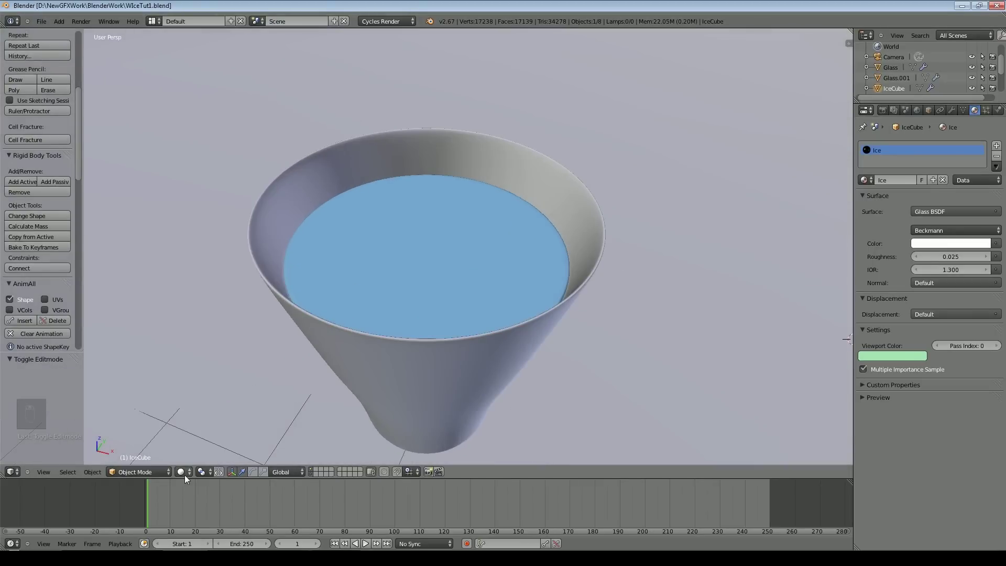
pyautogui.click(183, 473)
pyautogui.click(195, 405)
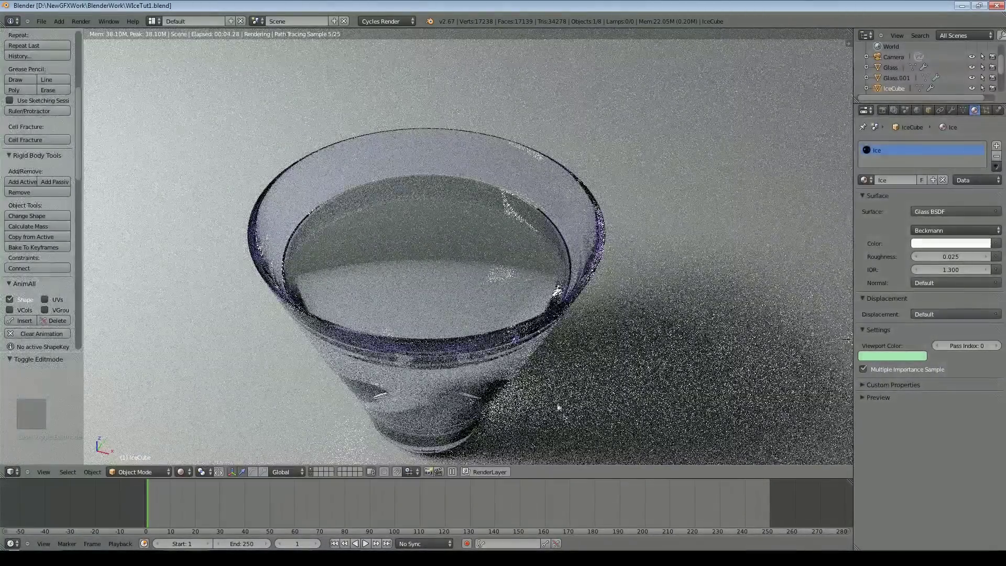
pyautogui.scroll(-2, 559, 407)
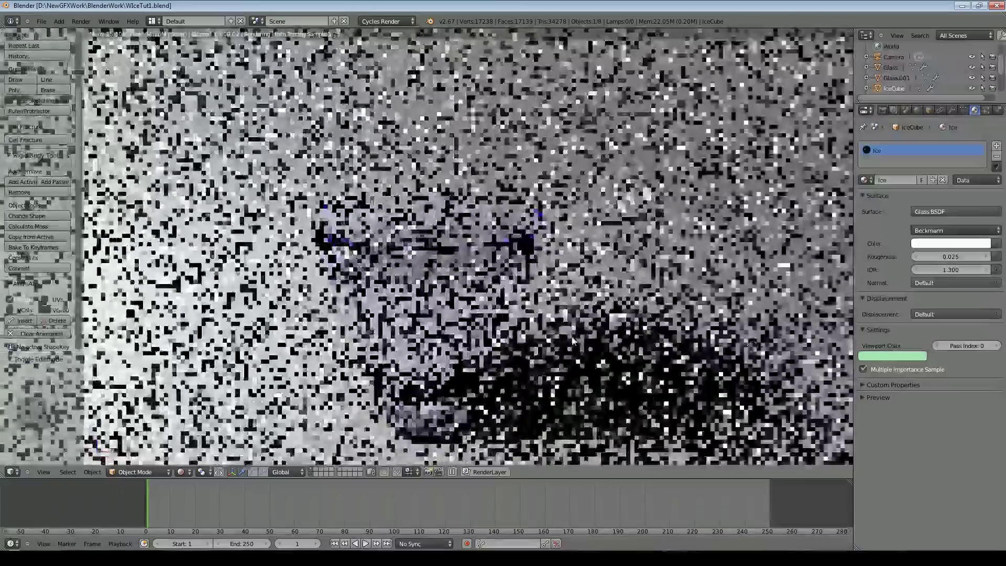
pyautogui.click(182, 472)
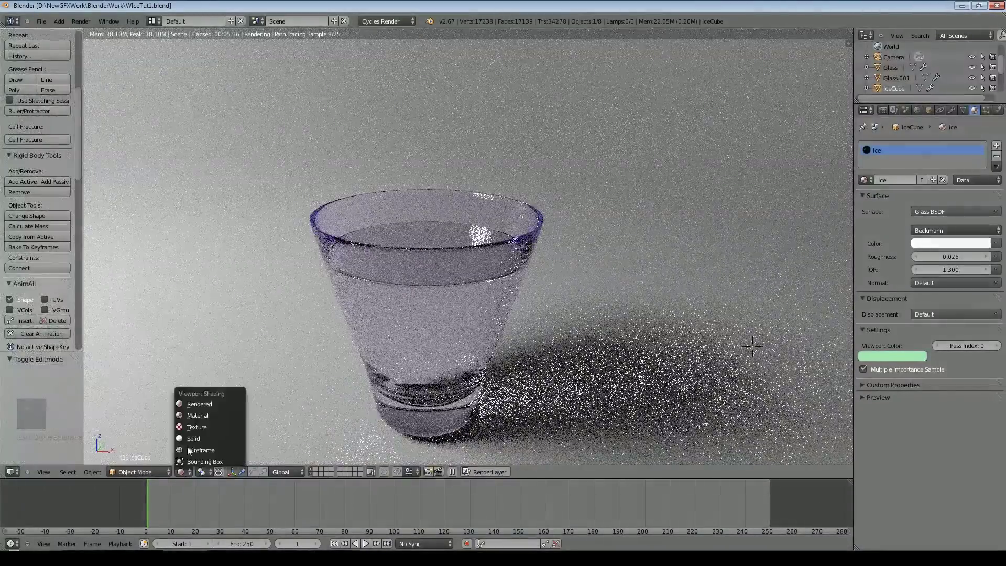
pyautogui.click(194, 439)
# Step: Play the animation briefly, stop it and return to frame 1
pyautogui.scroll(-4, 673, 360)
pyautogui.click(367, 544)
pyautogui.click(361, 545)
pyautogui.click(334, 544)
# Step: Remove the rigid body physics from the water object inside the glass
pyautogui.scroll(4, 463, 241)
pyautogui.rightClick(464, 242)
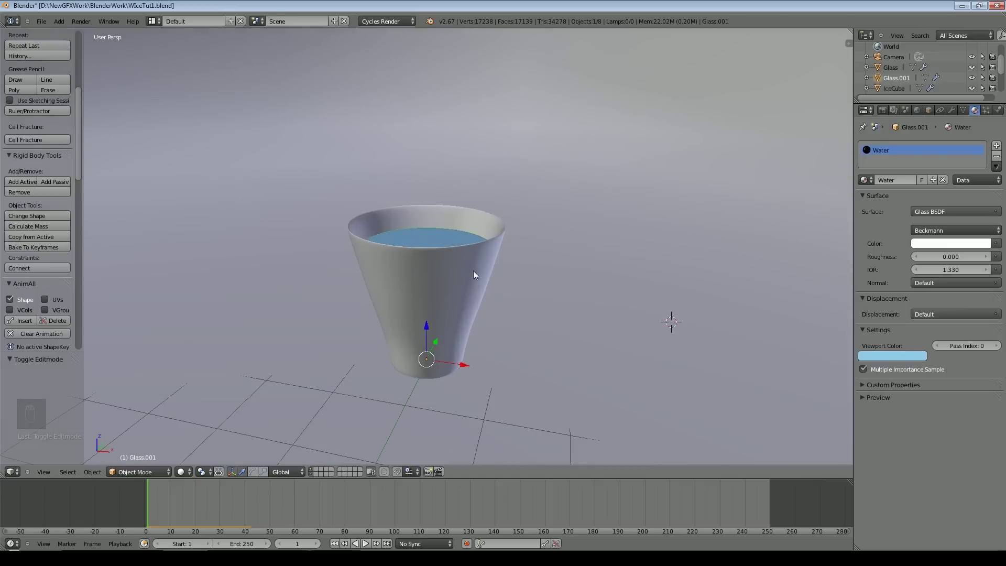
pyautogui.click(49, 192)
# Step: Replay the animation from frame 1, rewind it and inspect the water object's physics settings
pyautogui.click(365, 544)
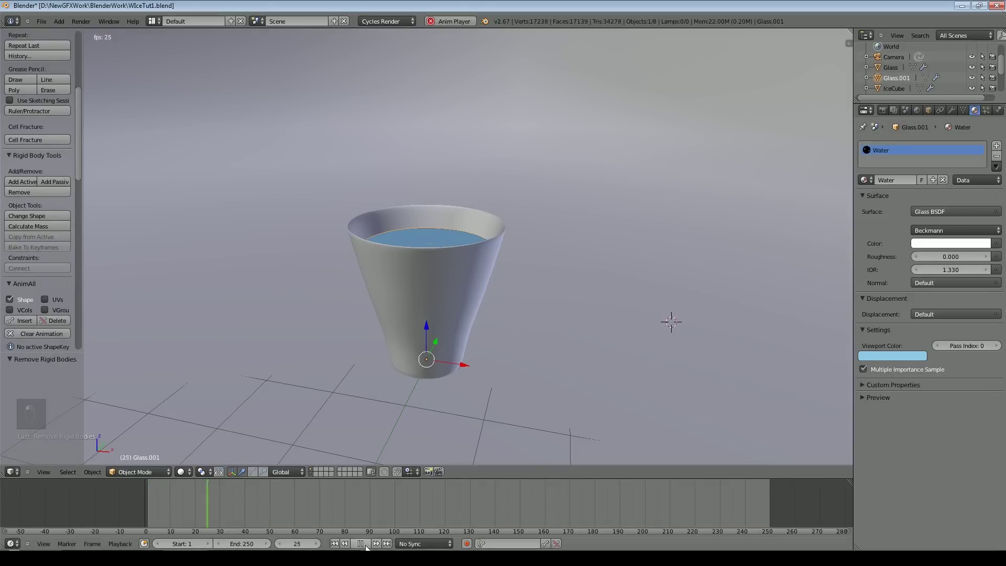
pyautogui.click(362, 546)
pyautogui.click(337, 545)
pyautogui.scroll(-2, 454, 216)
pyautogui.scroll(3, 454, 216)
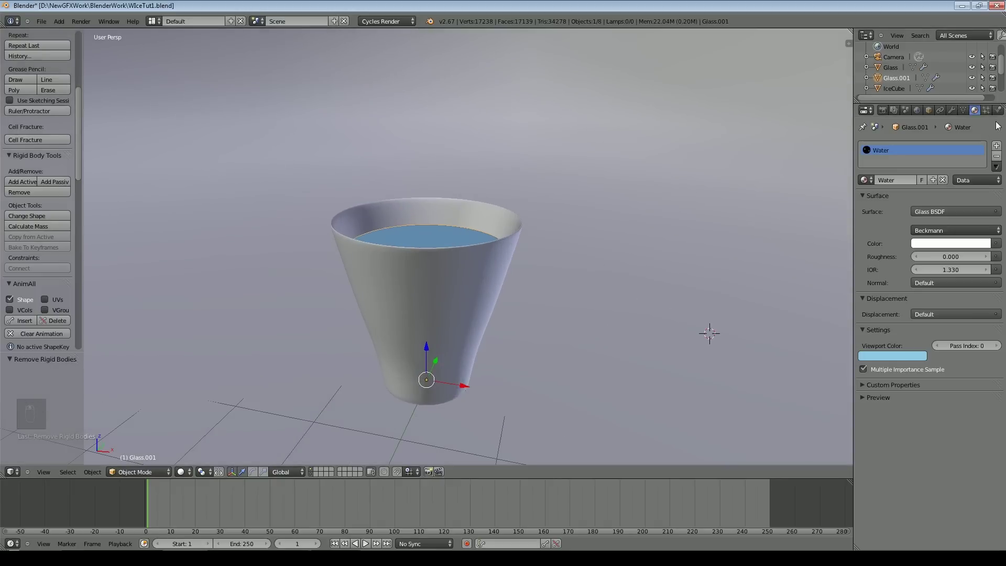
pyautogui.click(999, 111)
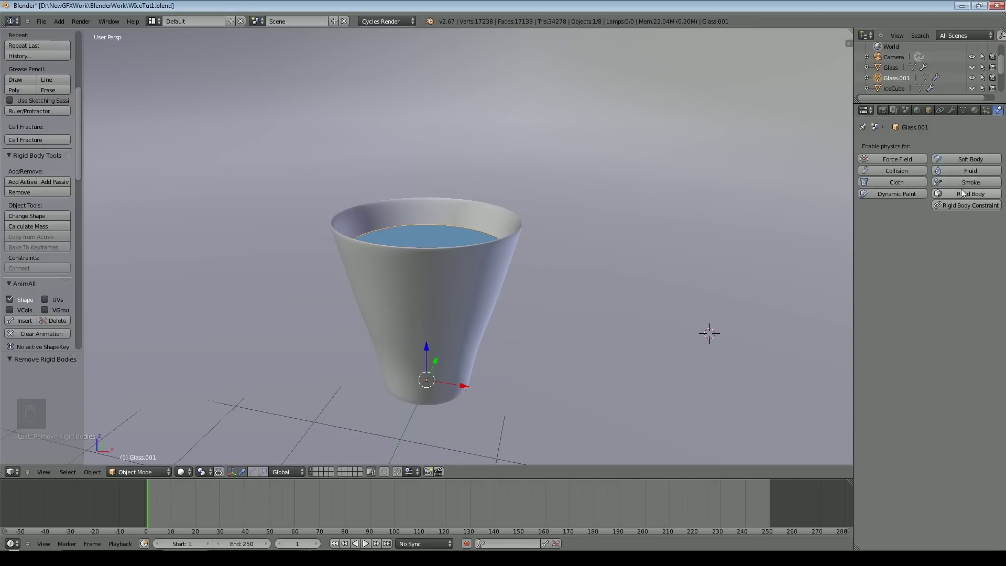
pyautogui.scroll(-3, 442, 198)
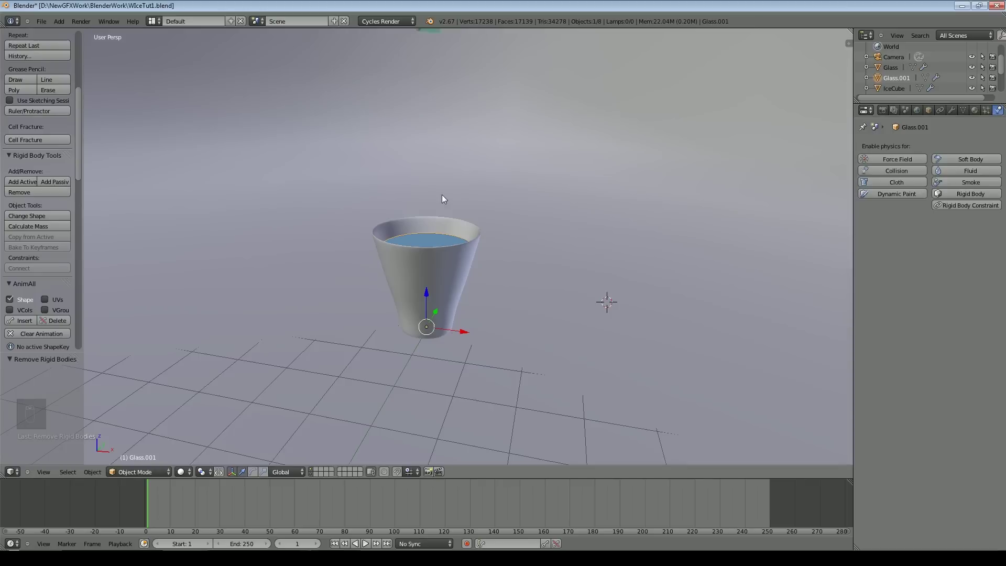
# Step: Add a mesh cube and centre it over the glass in the top orthographic view
pyautogui.click(58, 25)
pyautogui.moveTo(70, 32)
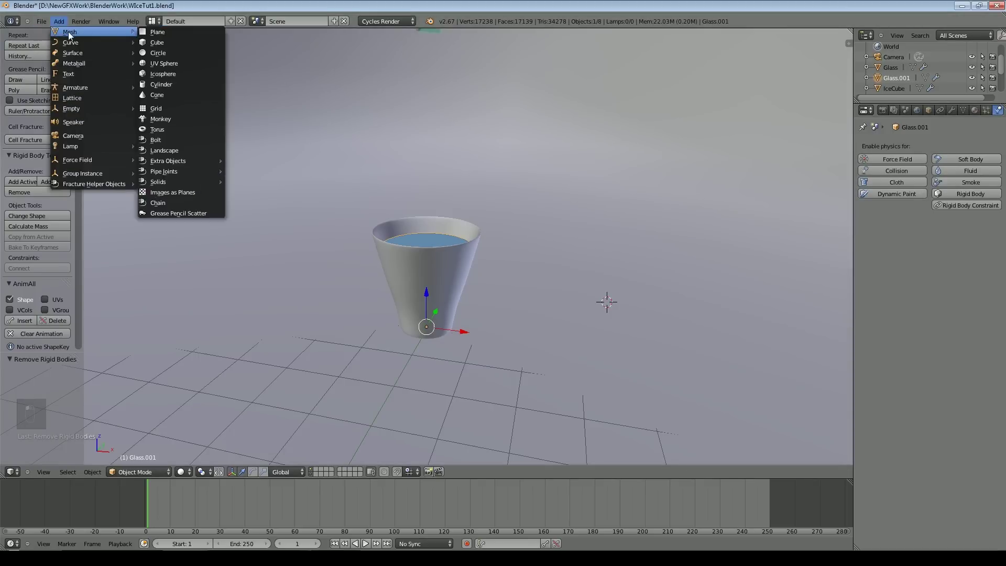
pyautogui.click(200, 42)
pyautogui.press('KP_7')
pyautogui.press('g')
pyautogui.click(492, 271)
pyautogui.press('KP_5')
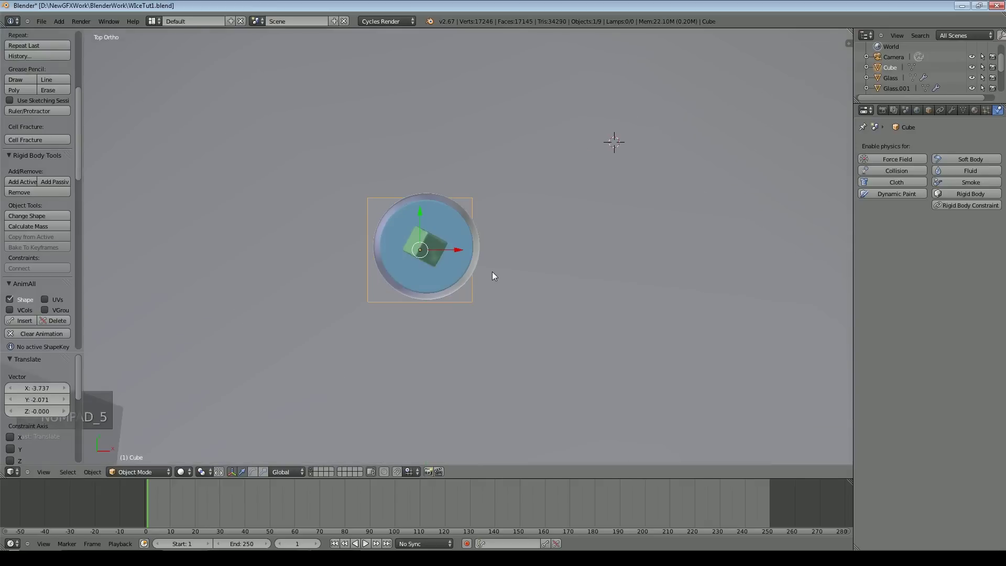
pyautogui.press('g')
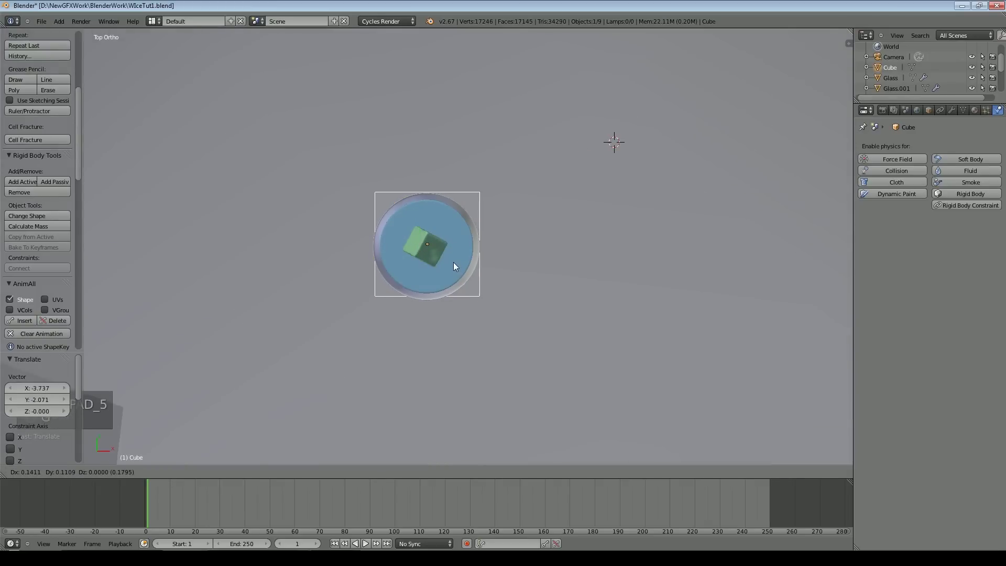
pyautogui.click(453, 267)
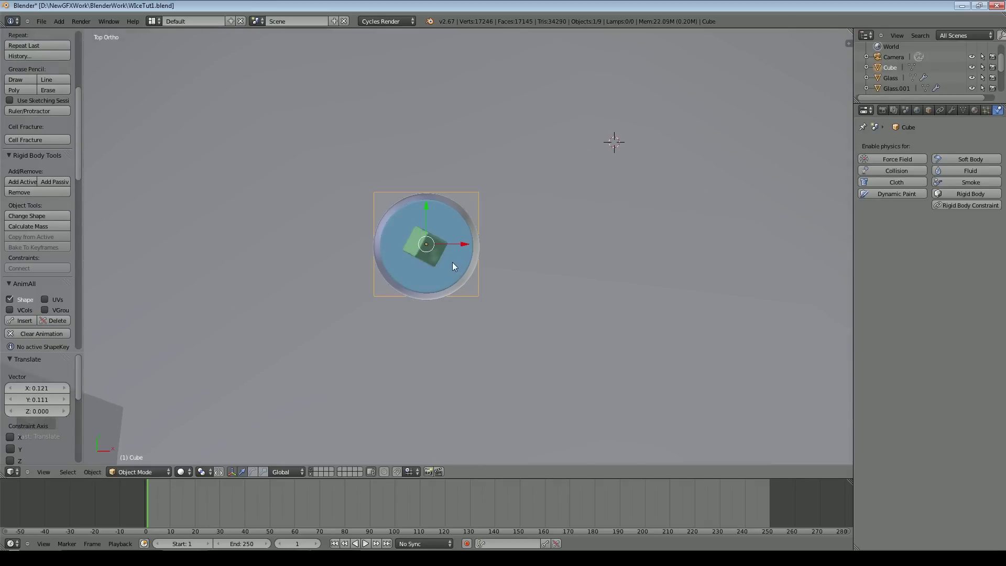
# Step: Raise the cube about 0.74 units along Z around the glass in the front view
pyautogui.press('KP_1')
pyautogui.moveTo(425, 295); pyautogui.dragTo(426, 255)
pyautogui.scroll(-5, 558, 286)
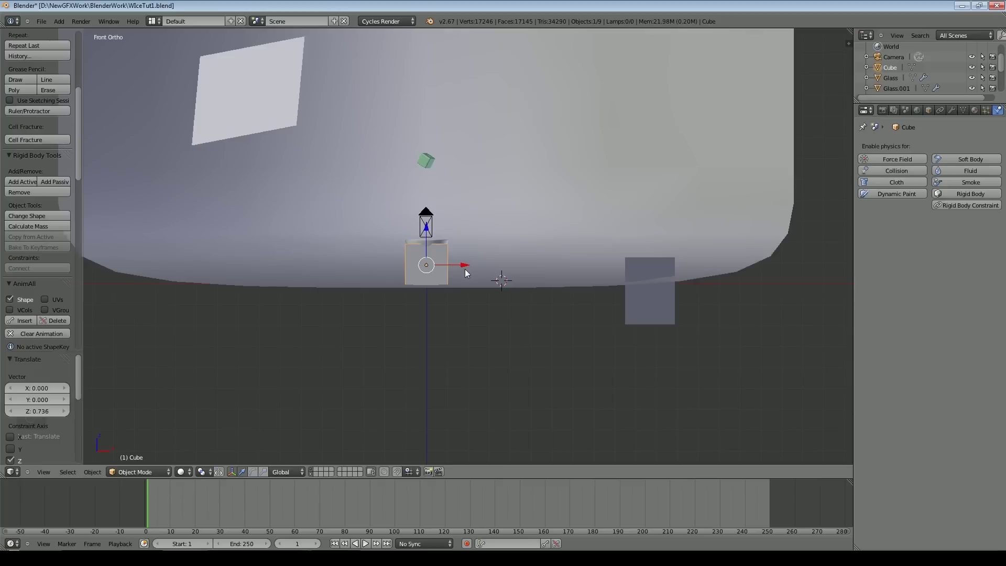
# Step: Move the cube's geometry up about 0.95 units in Edit Mode, and lower the whole object about 0.91 units along Z
pyautogui.press('Tab')
pyautogui.scroll(5, 464, 269)
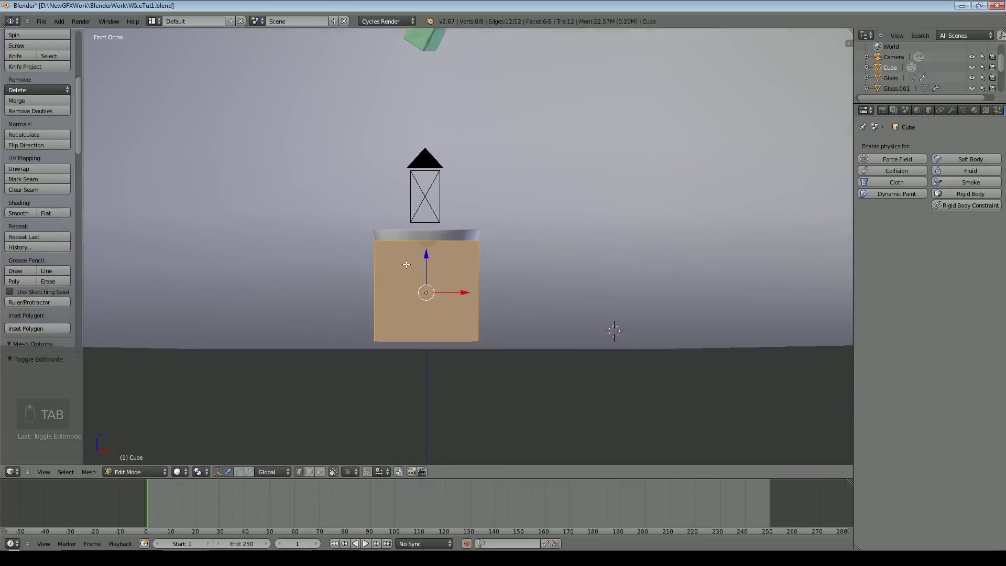
pyautogui.moveTo(426, 255); pyautogui.dragTo(433, 204)
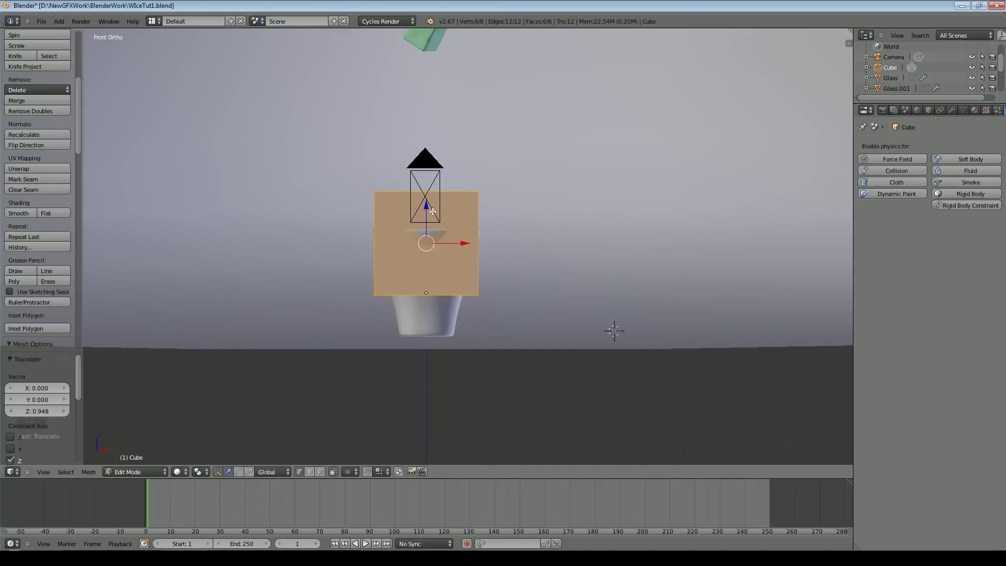
pyautogui.press('Tab')
pyautogui.moveTo(426, 262); pyautogui.dragTo(420, 300)
pyautogui.moveTo(420, 300); pyautogui.dragTo(467, 314, button='middle')
# Step: Scale the cube up by about 4.04 and check through the camera, in wireframe and solid, that it encloses the glass and ice
pyautogui.press('s')
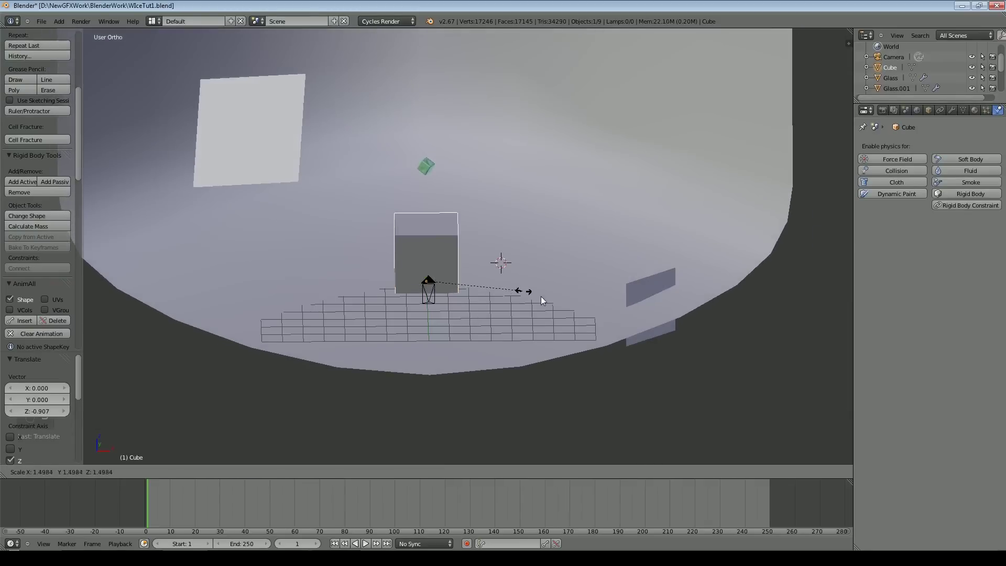
pyautogui.click(684, 337)
pyautogui.press('KP_0')
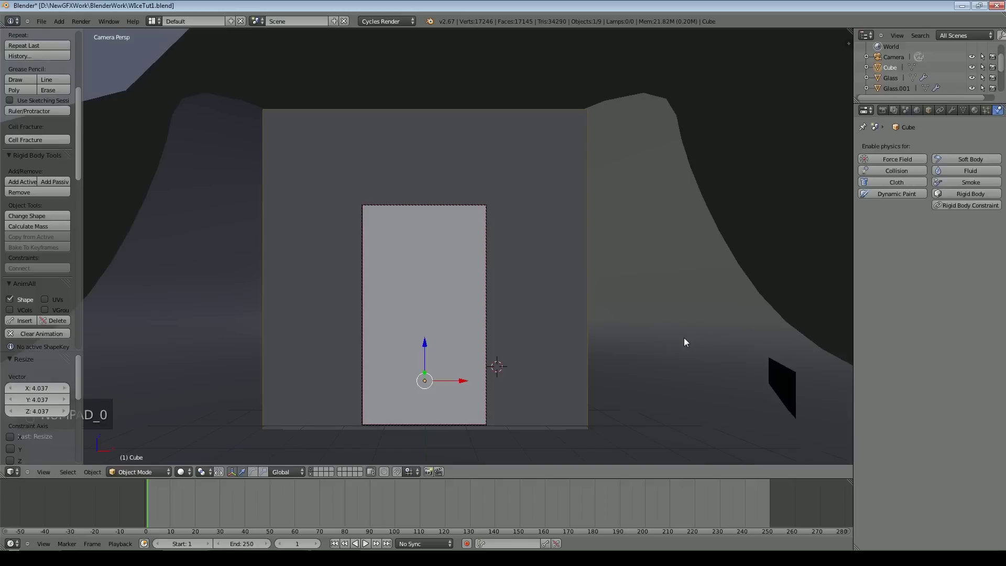
pyautogui.press('Tab')
pyautogui.press('Tab')
pyautogui.press('z')
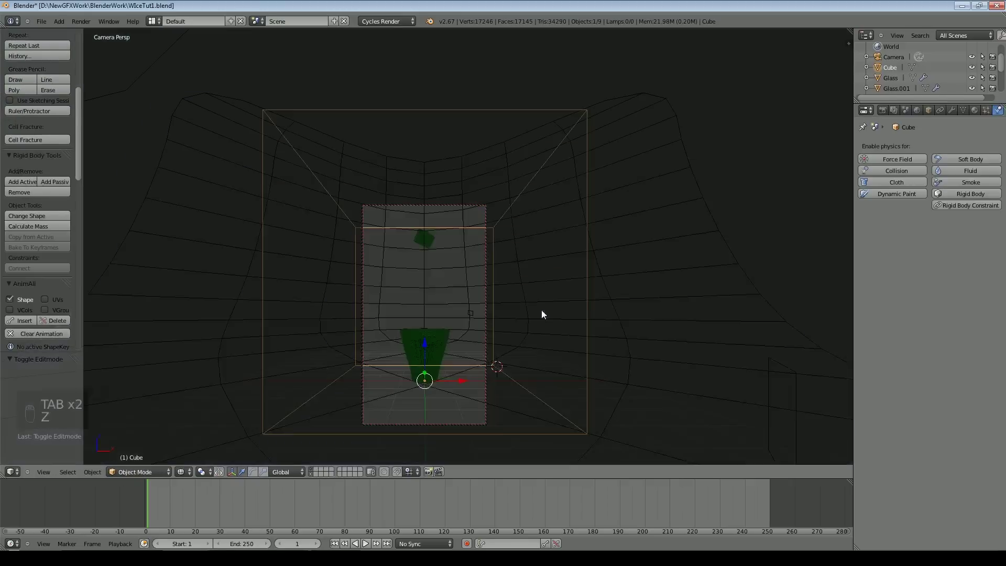
pyautogui.press('z')
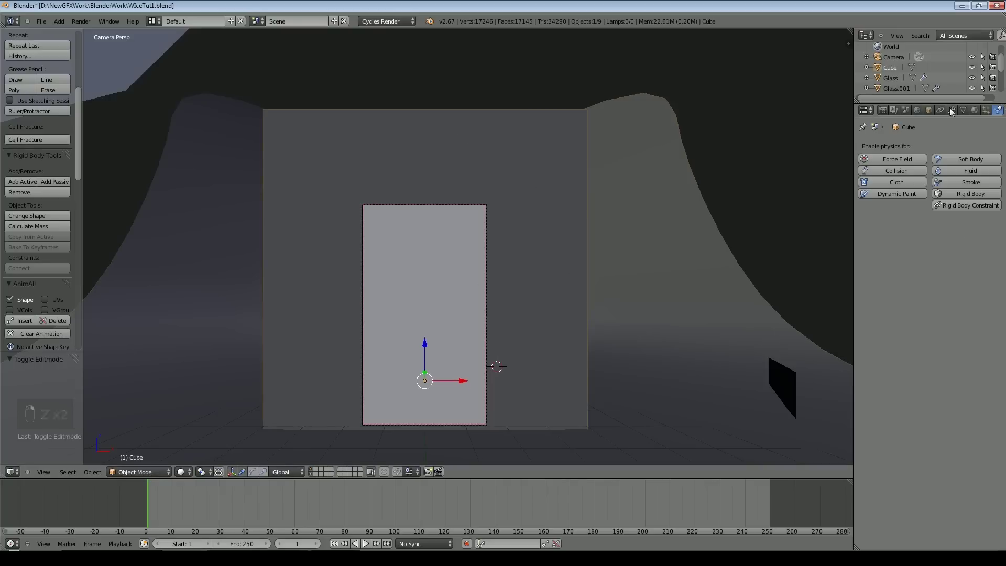
# Step: Rename the enclosing cube as FLuidDomain
pyautogui.click(929, 110)
pyautogui.write('Wat')
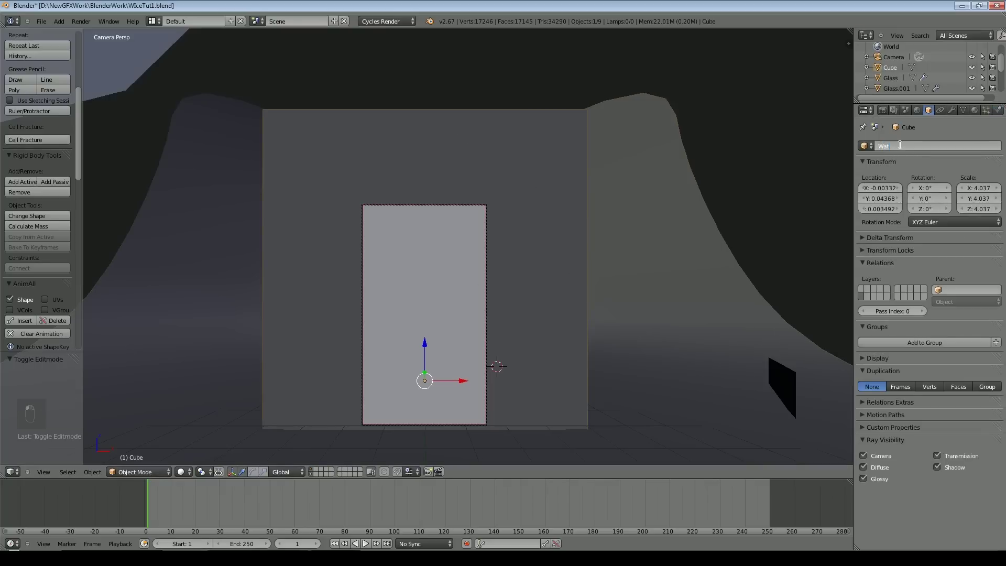
pyautogui.press('BackSpace')
pyautogui.write('FLuidDomain')
pyautogui.press('Return')
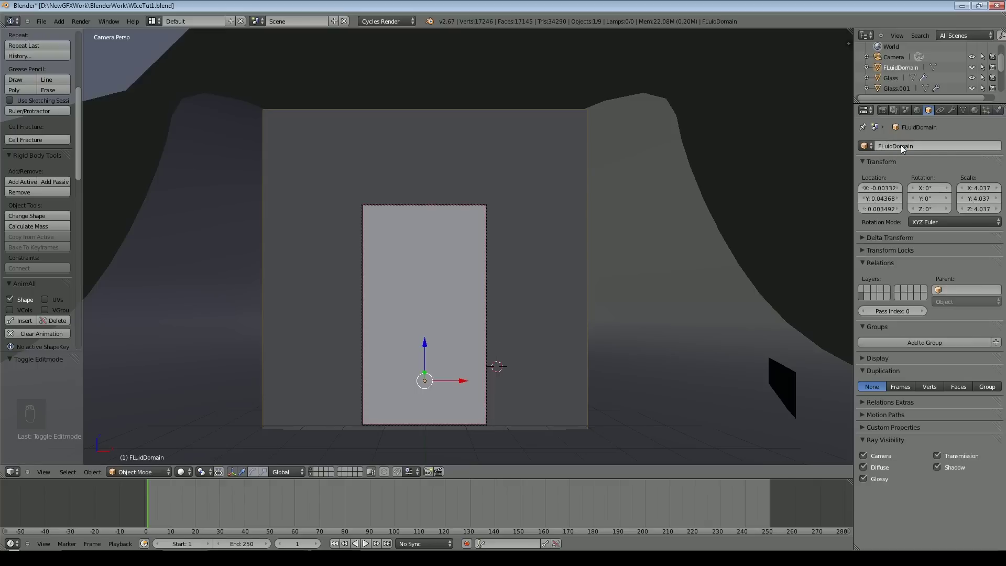
# Step: Enable fluid physics on the enclosing cube and set its type to Domain, with the viewport in wireframe
pyautogui.press('z')
pyautogui.press('z')
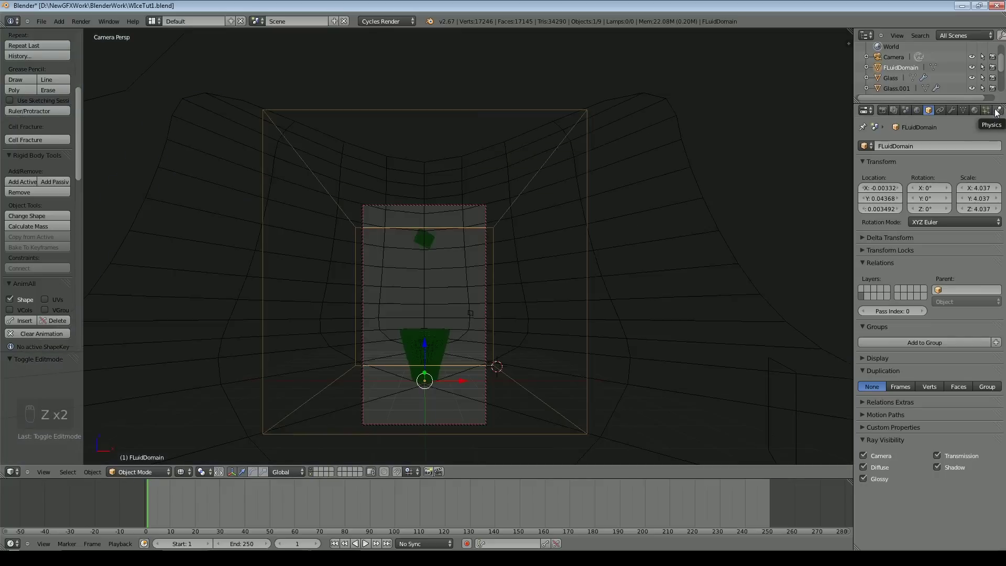
pyautogui.click(998, 110)
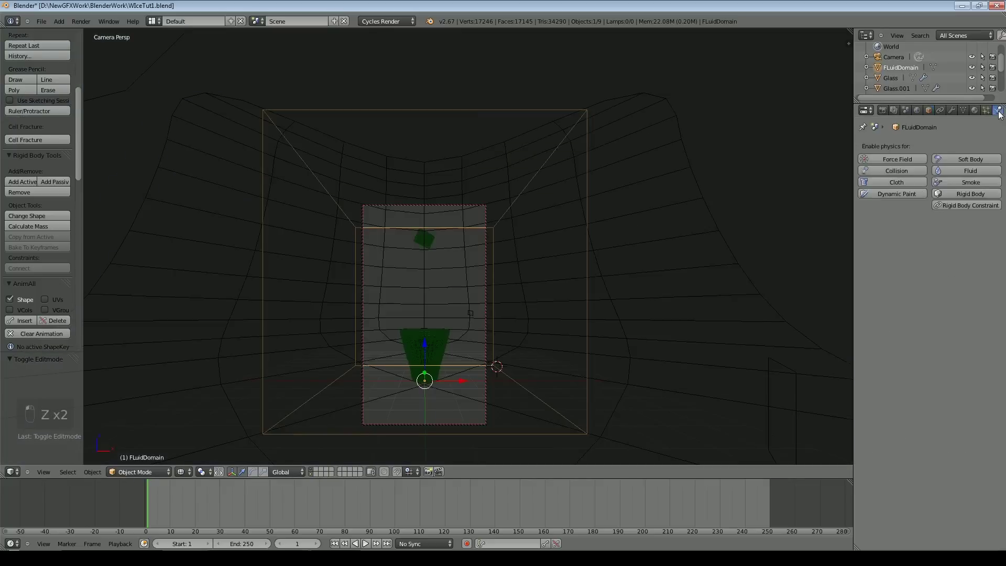
pyautogui.click(964, 174)
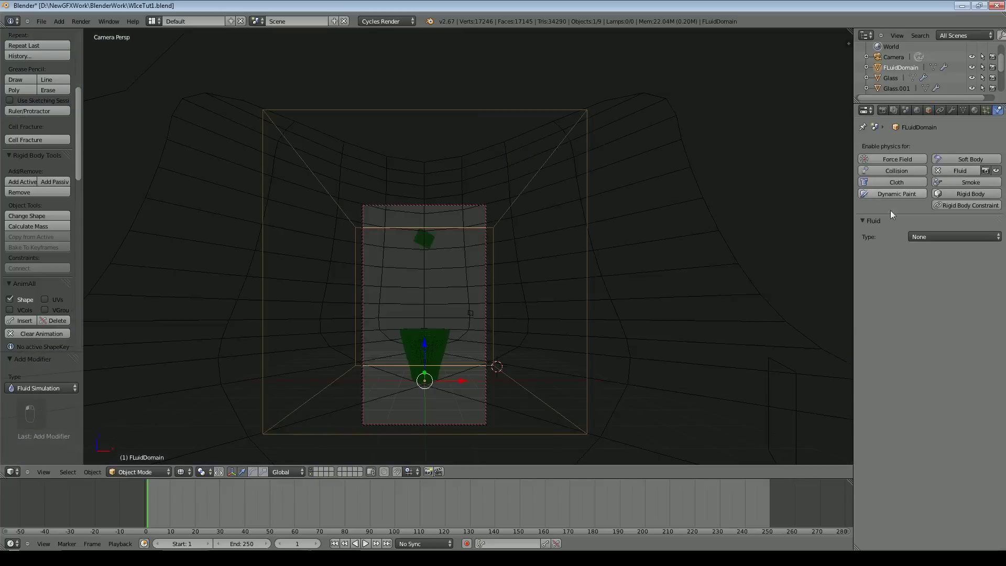
pyautogui.click(952, 233)
pyautogui.click(939, 215)
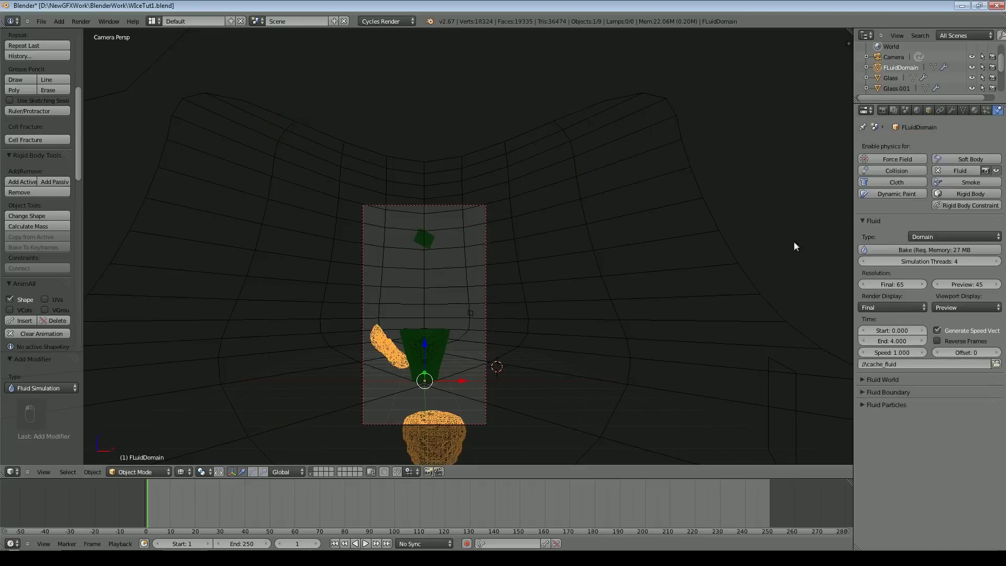
# Step: Set the fluid domain's cache path to //cache_fluid222
pyautogui.click(907, 364)
pyautogui.write('222')
pyautogui.press('Return')
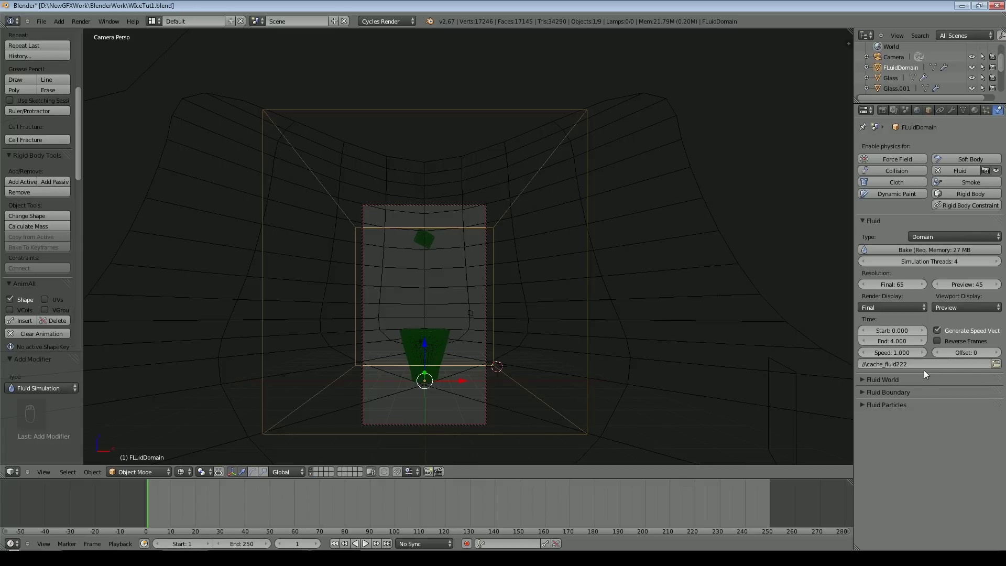
pyautogui.press('Tab')
pyautogui.press('z')
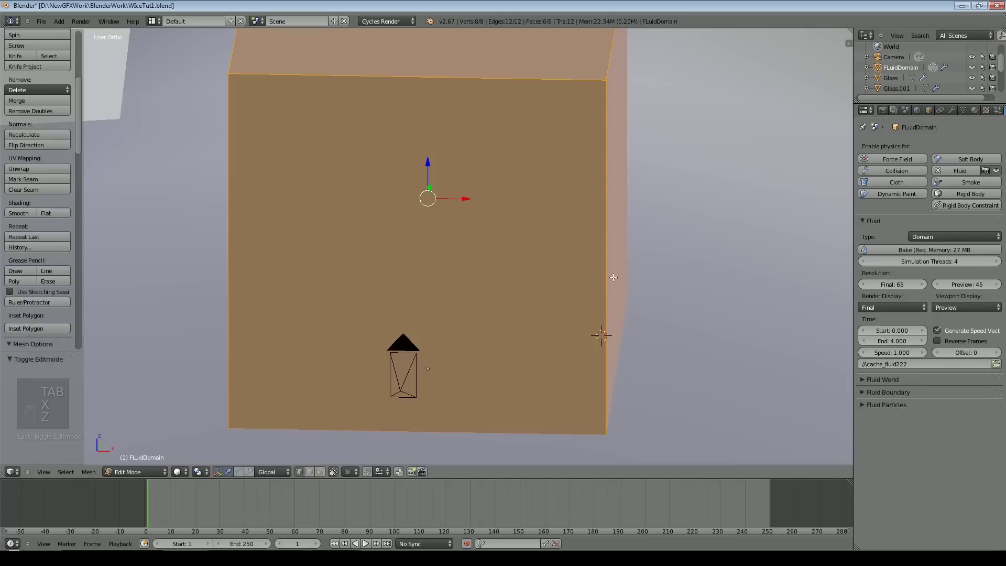
pyautogui.press('a')
pyautogui.press('z')
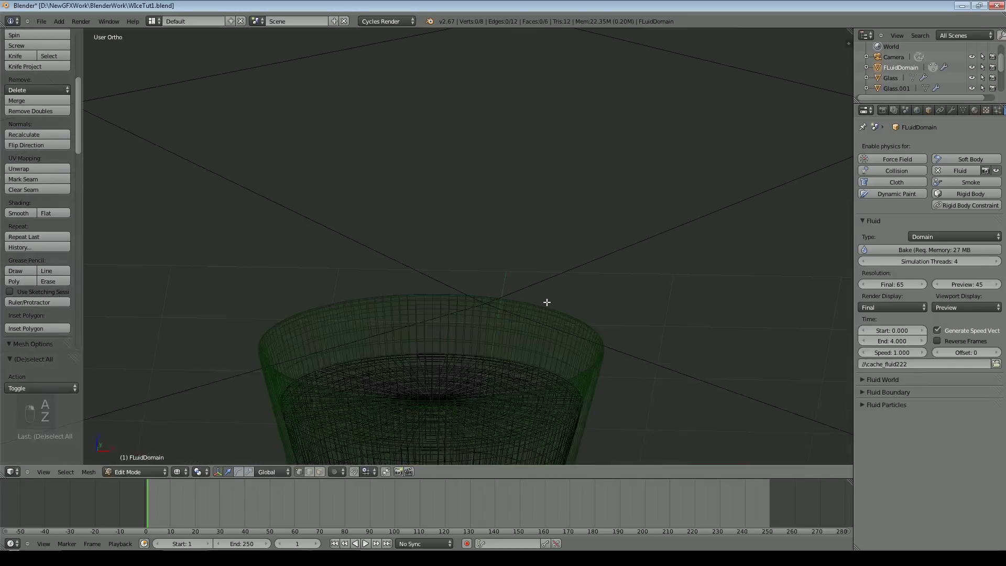
pyautogui.moveTo(549, 317); pyautogui.dragTo(544, 335, button='middle')
pyautogui.press('Tab')
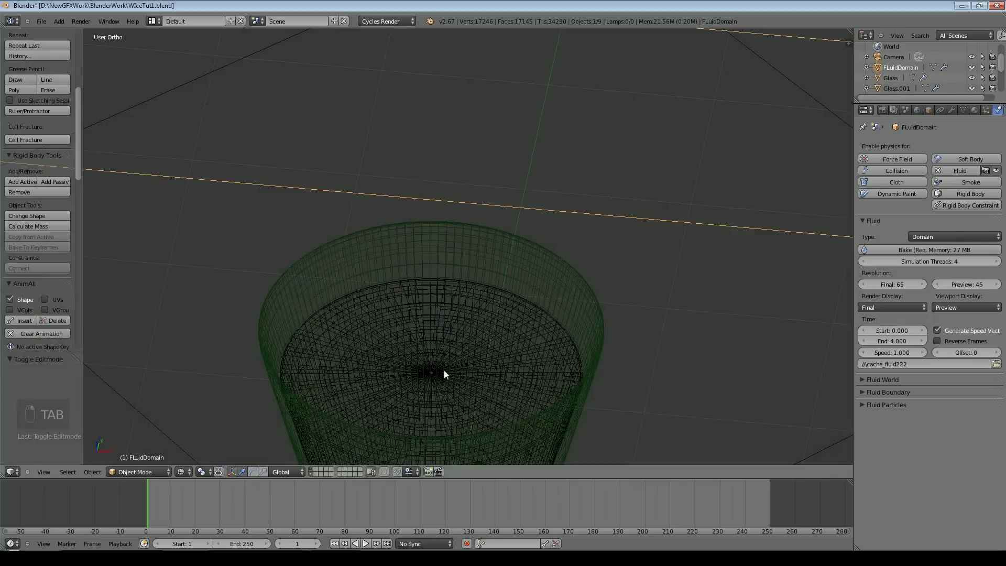
# Step: Enable fluid physics on the water mesh inside the glass and set its type to Fluid
pyautogui.rightClick(438, 370)
pyautogui.scroll(-2, 528, 350)
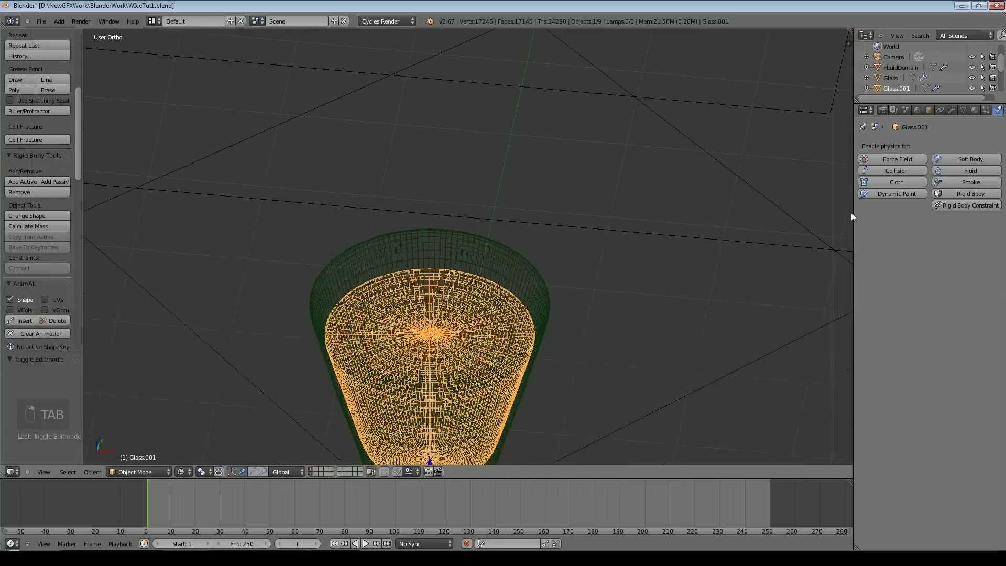
pyautogui.click(971, 171)
pyautogui.click(932, 237)
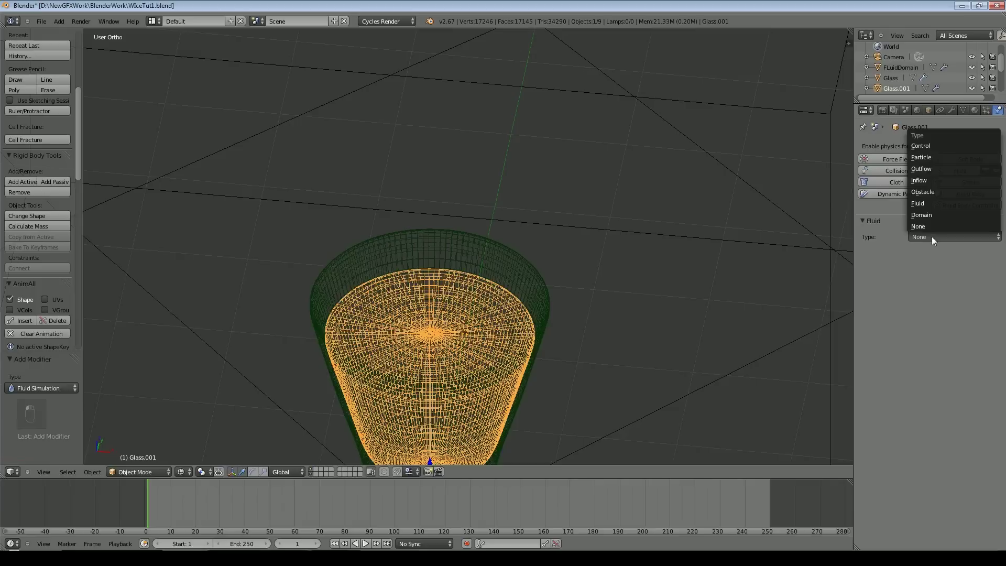
pyautogui.click(926, 204)
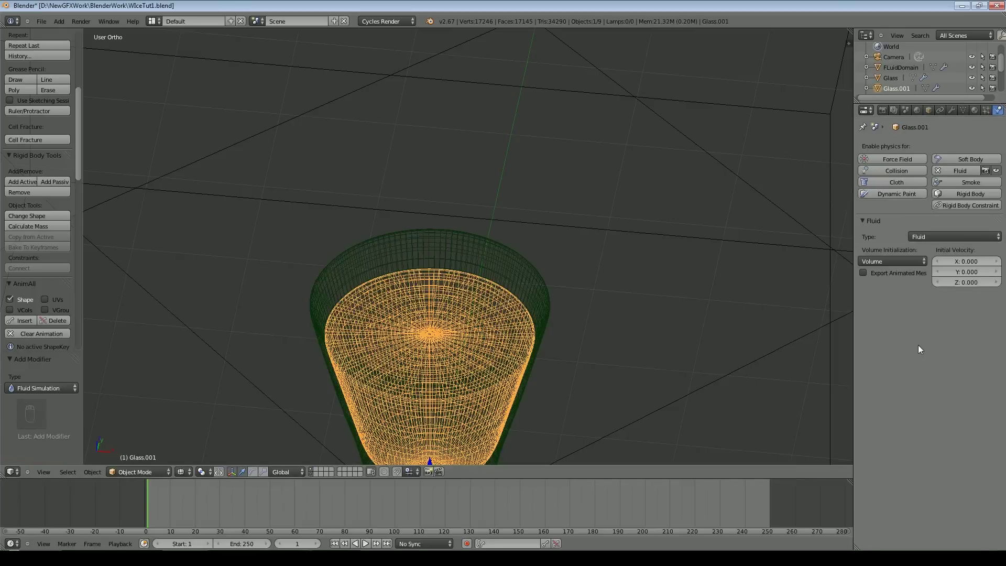
# Step: Enable fluid physics on the glass and set its fluid type to Obstacle
pyautogui.rightClick(511, 266)
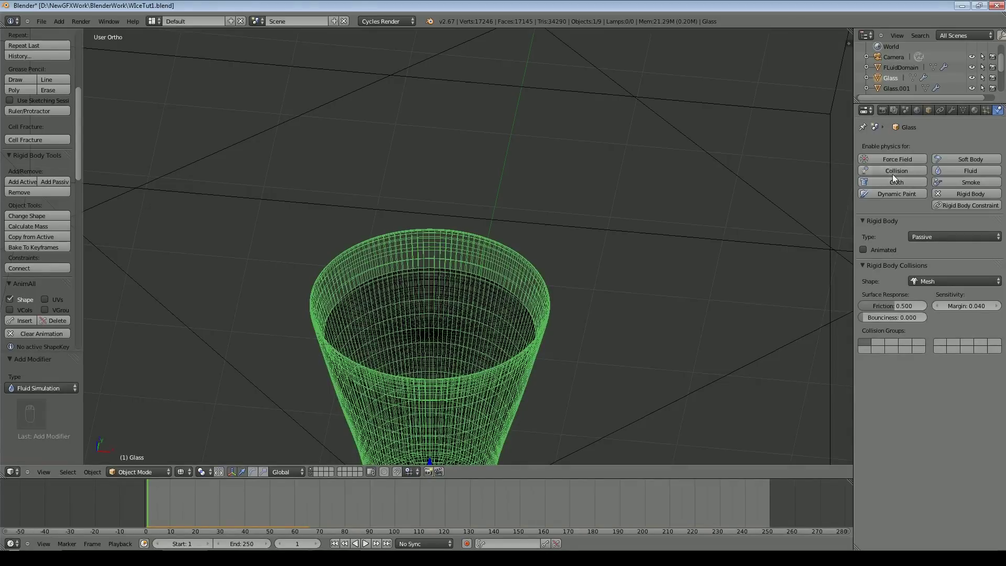
pyautogui.click(969, 171)
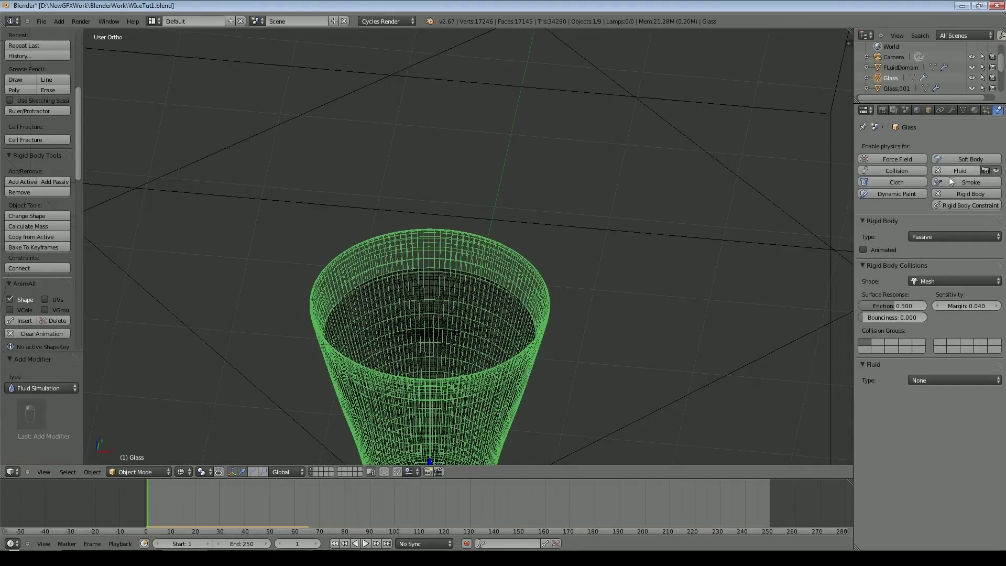
pyautogui.click(942, 381)
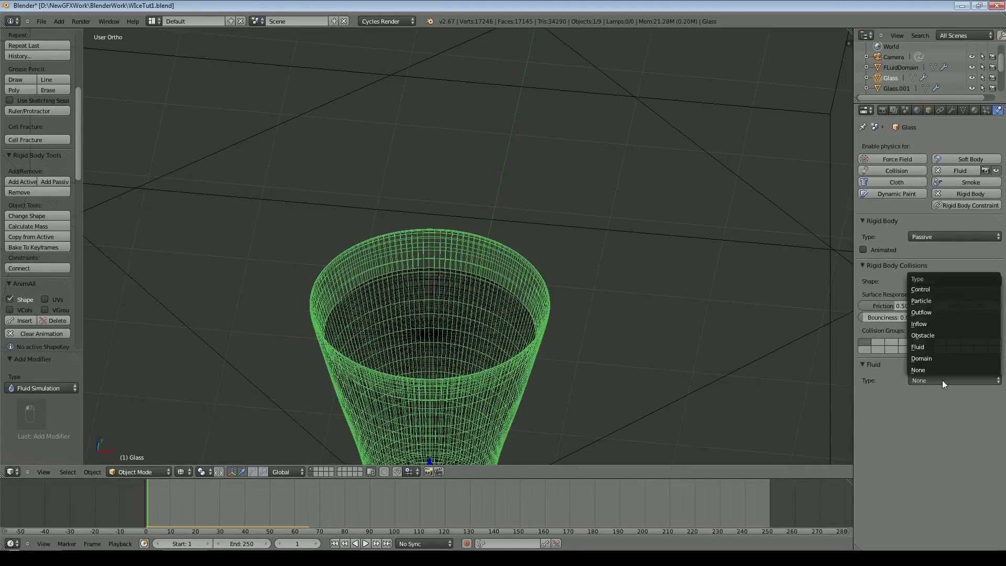
pyautogui.click(936, 333)
# Step: Enable fluid physics on the ice cube and set its fluid type to Obstacle
pyautogui.scroll(-3, 543, 252)
pyautogui.rightClick(425, 132)
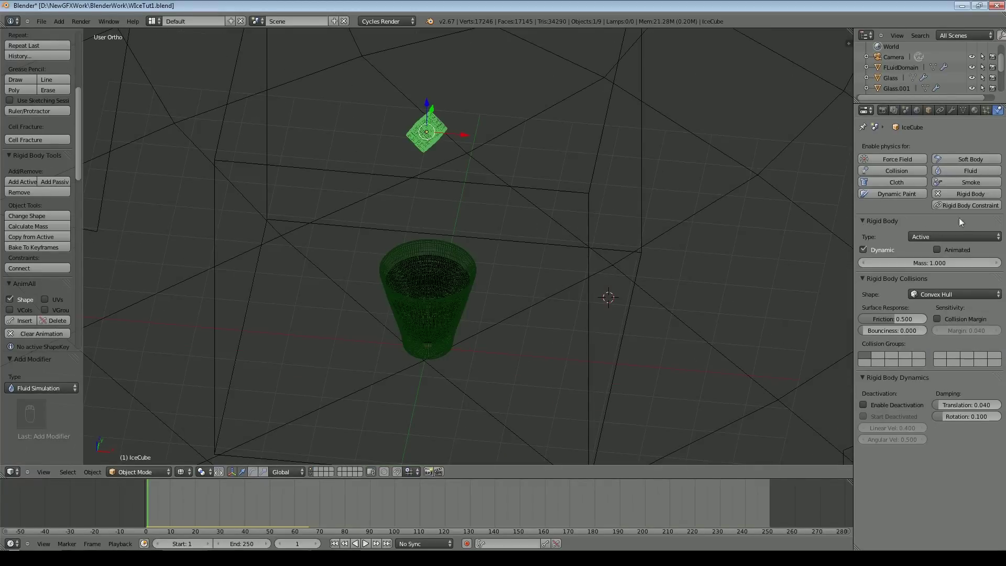
pyautogui.click(969, 170)
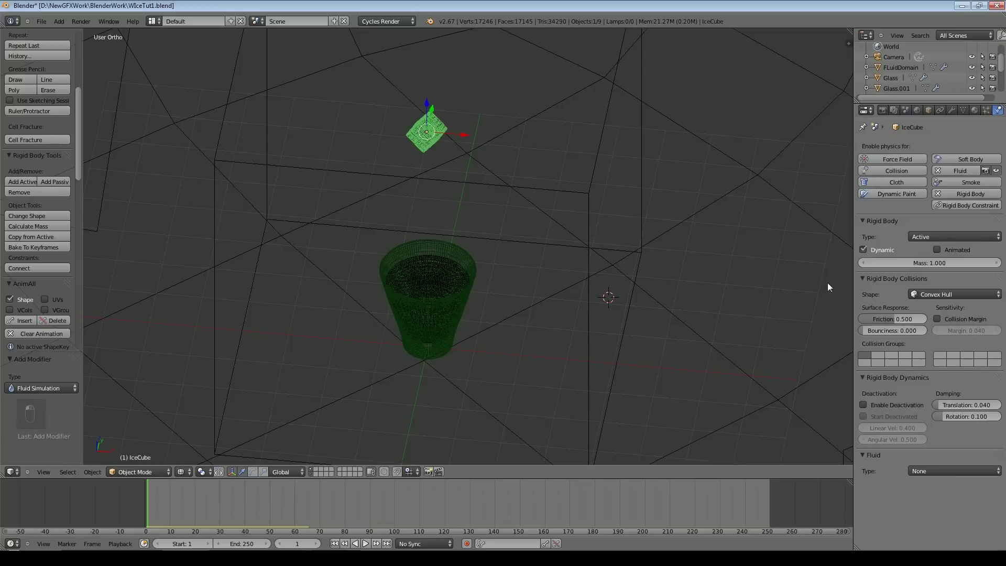
pyautogui.click(929, 472)
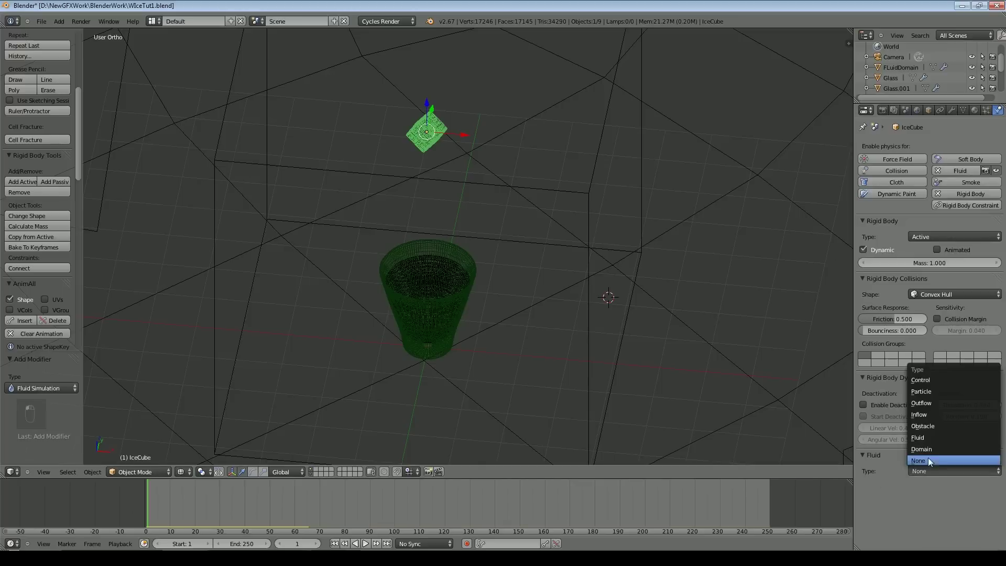
pyautogui.click(928, 428)
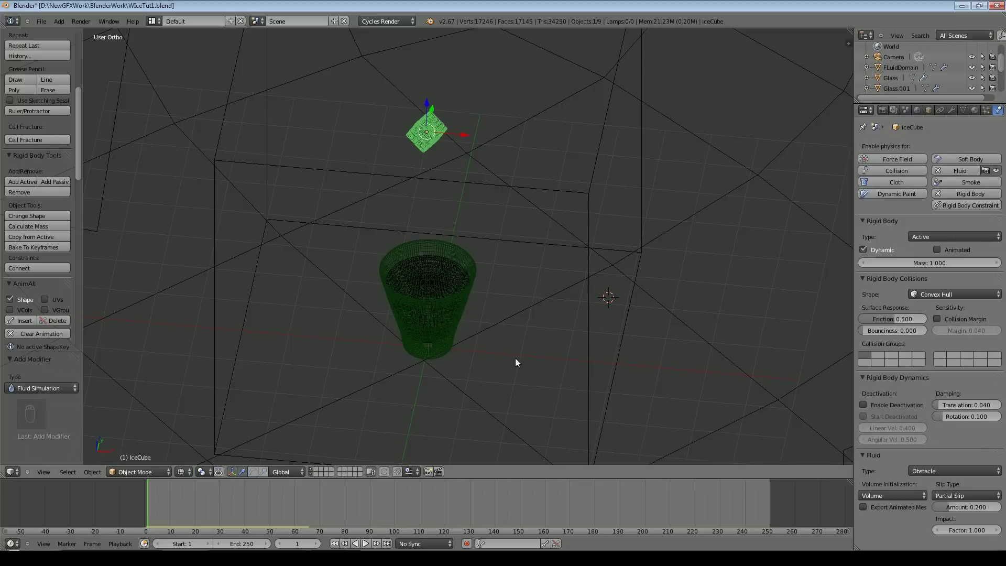
# Step: Select the fluid domain cube, view it from the front, and save the file
pyautogui.scroll(-3, 515, 357)
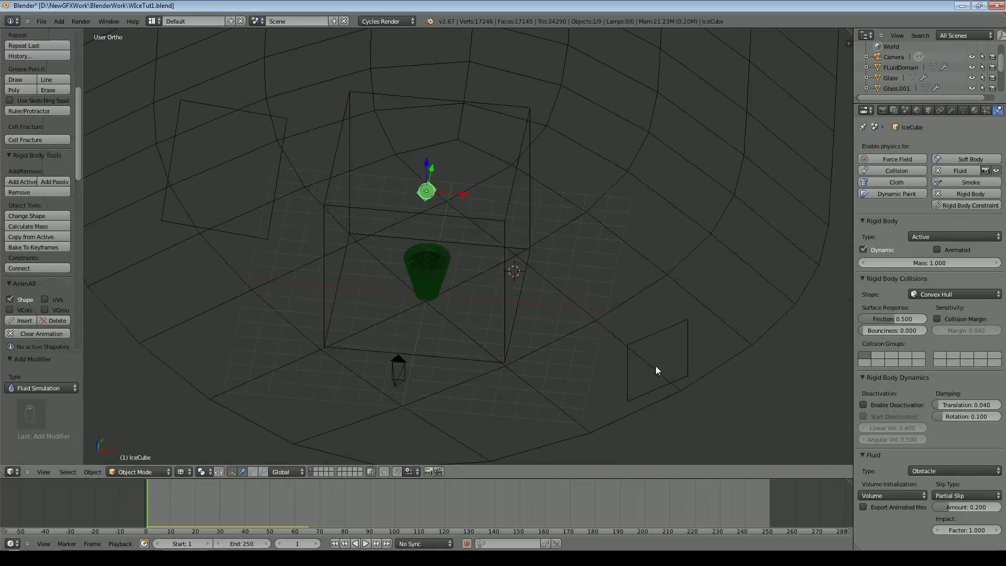
pyautogui.scroll(2, 662, 367)
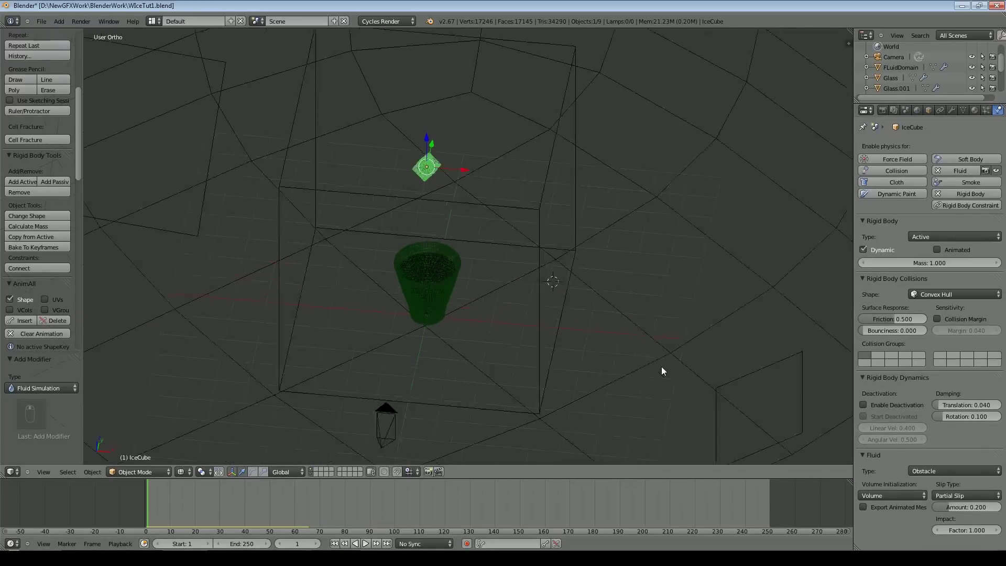
pyautogui.rightClick(564, 268)
pyautogui.rightClick(562, 317)
pyautogui.press('KP_1')
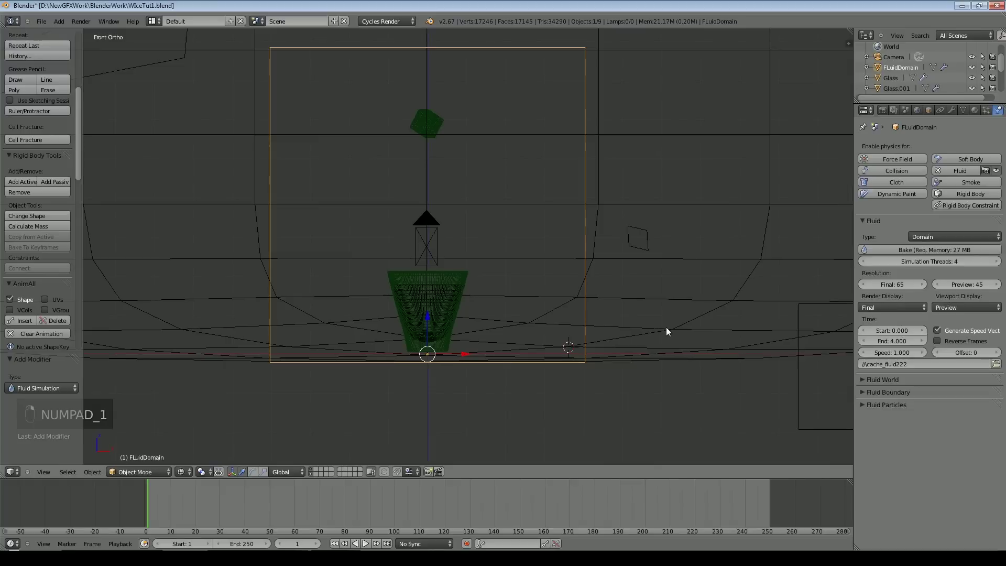
pyautogui.click(42, 21)
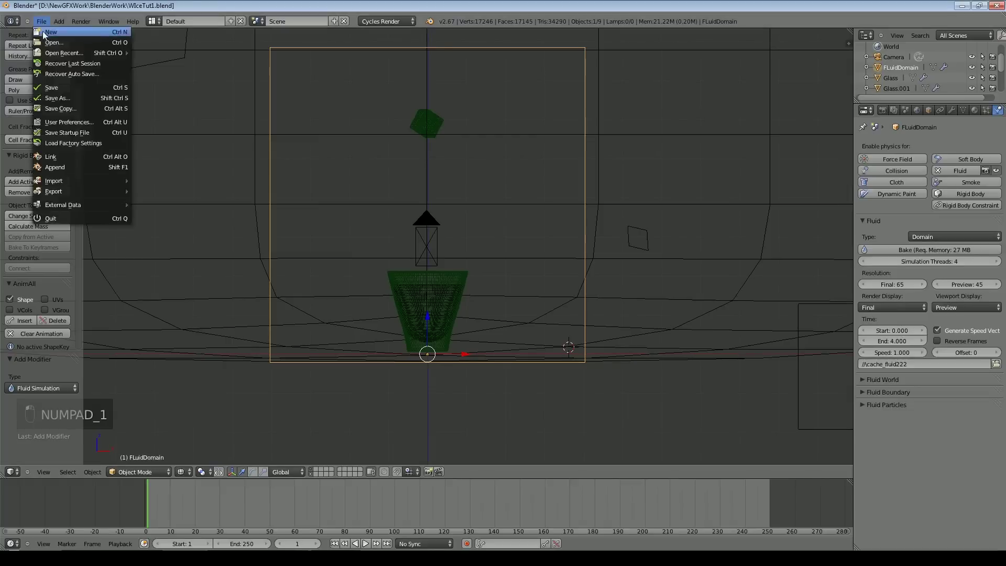
pyautogui.click(59, 86)
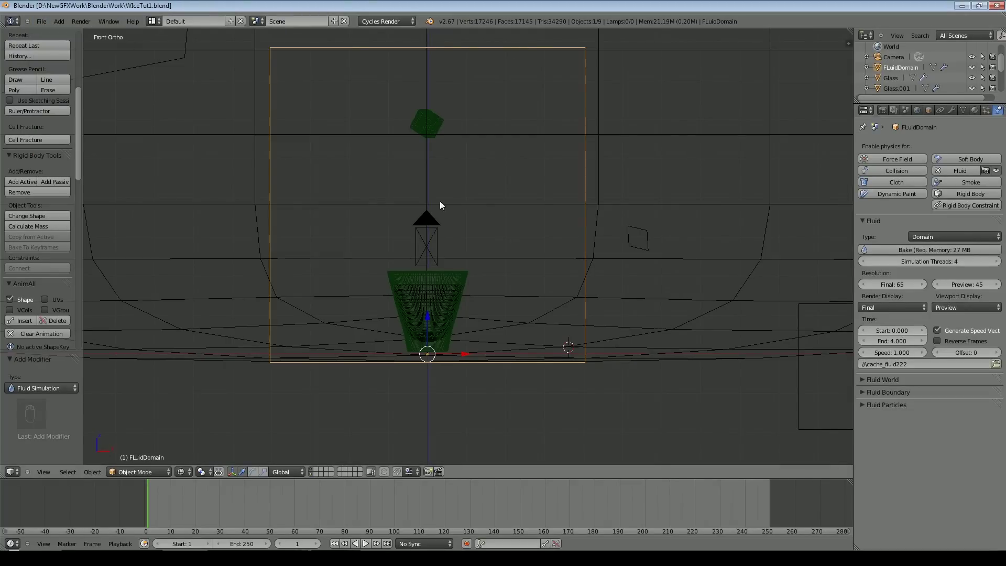
# Step: Add a material slot to the fluid domain and assign the existing Water material to it
pyautogui.click(975, 110)
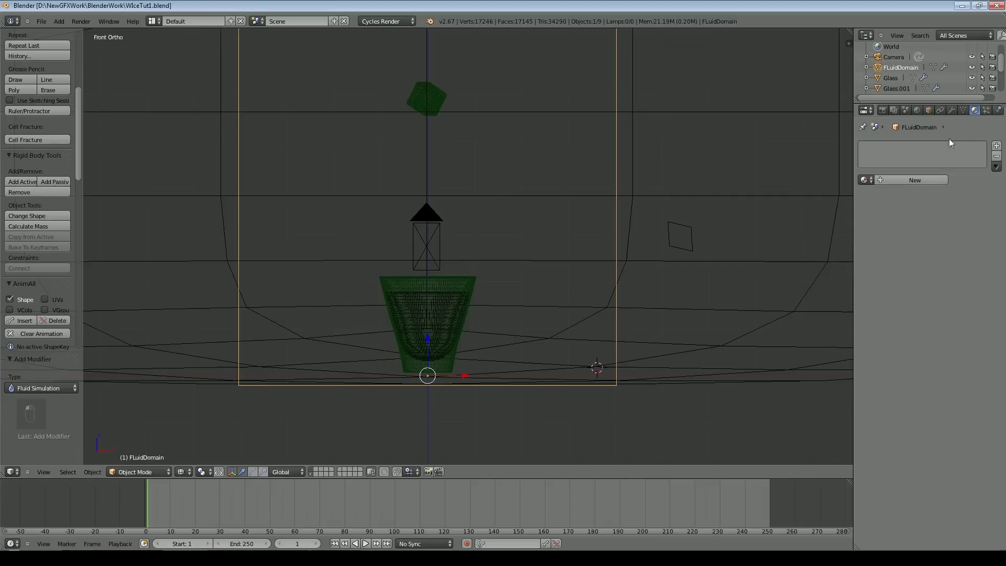
pyautogui.click(920, 180)
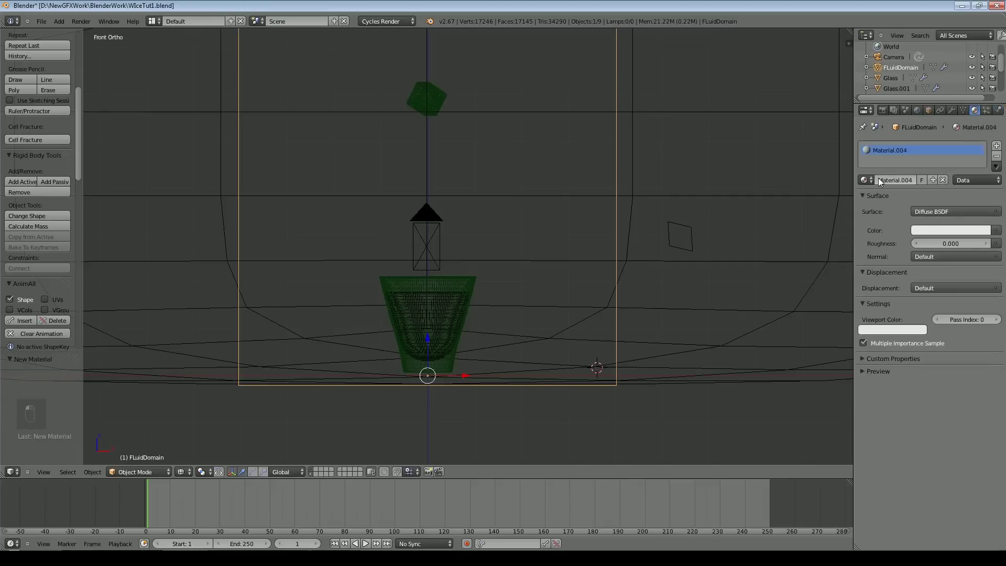
pyautogui.click(864, 180)
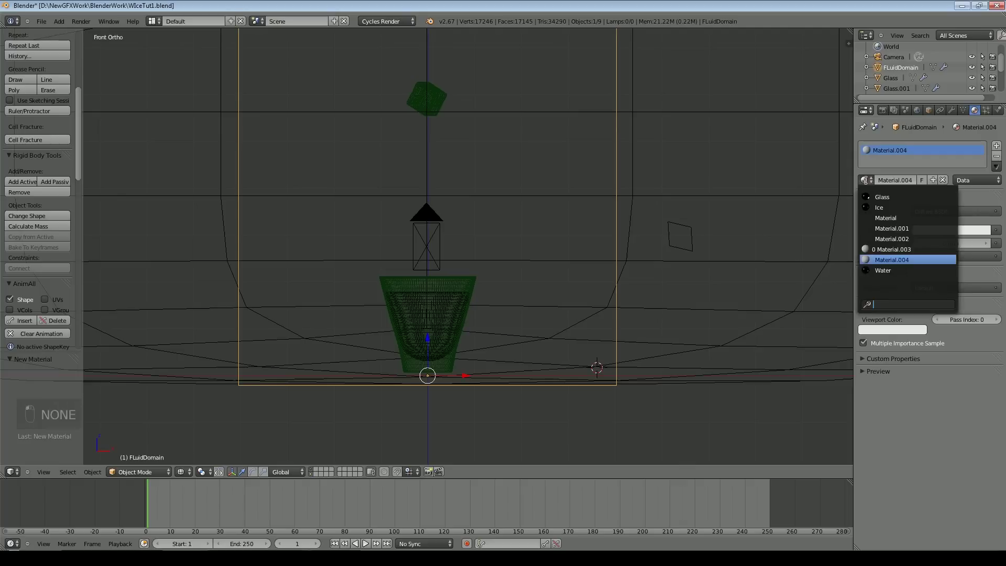
pyautogui.click(884, 271)
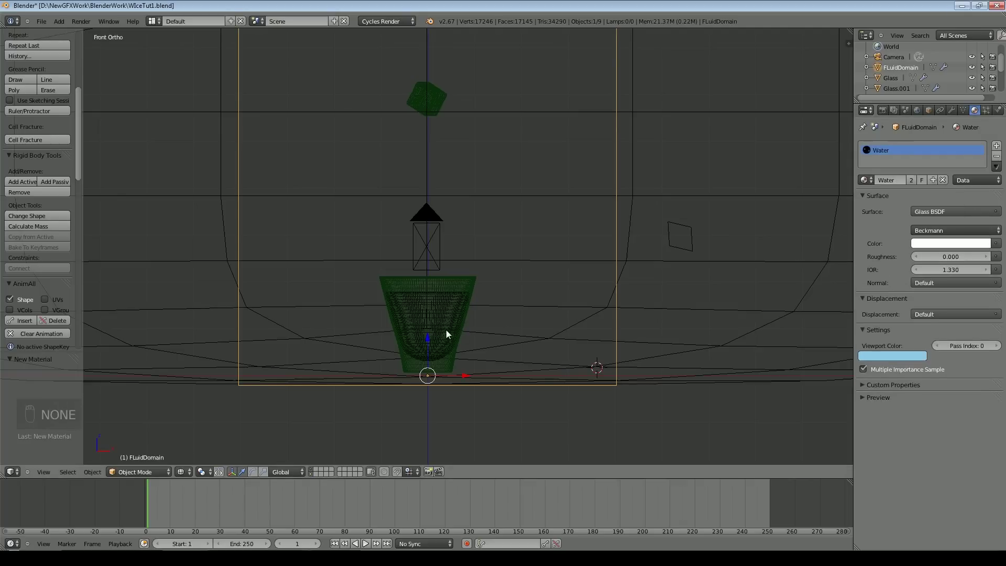
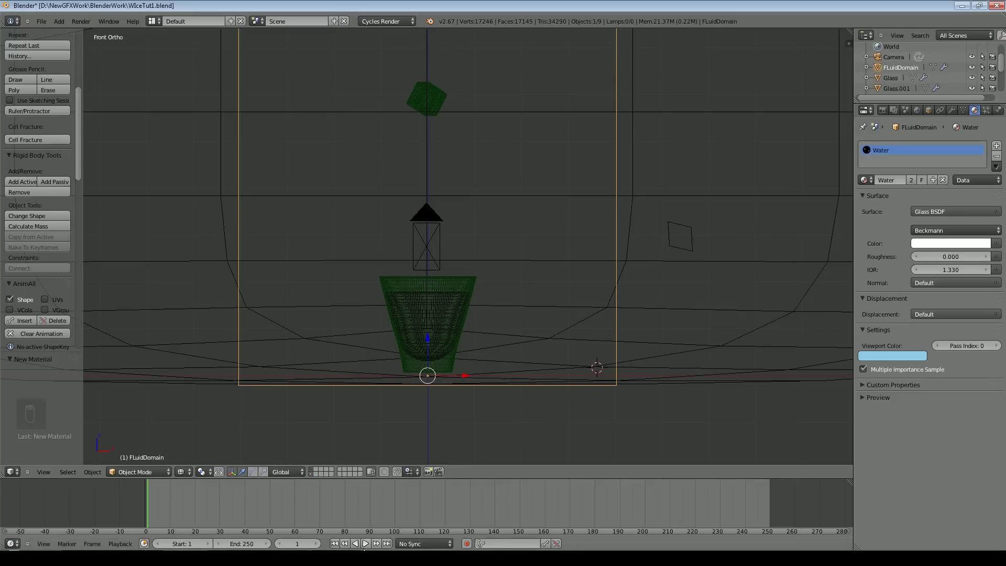
# Step: Set the fluid domain's viewport display to Final in its physics settings
pyautogui.click(998, 110)
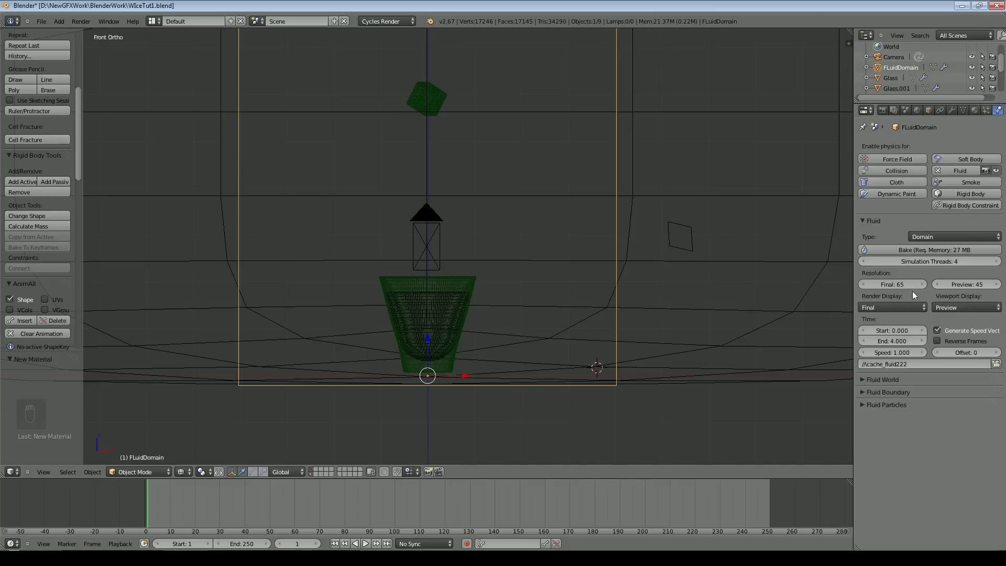
pyautogui.click(980, 288)
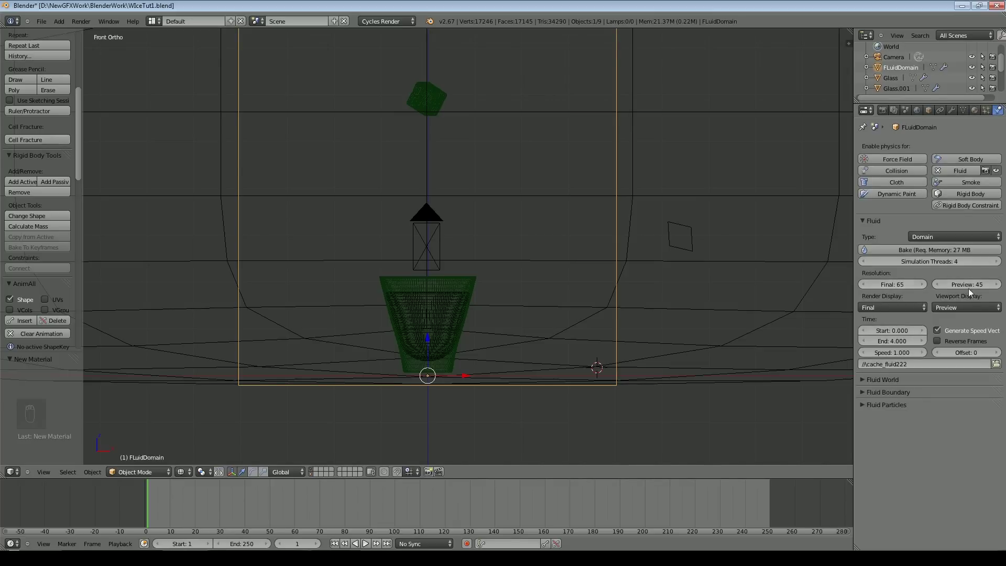
pyautogui.press('Return')
pyautogui.click(948, 309)
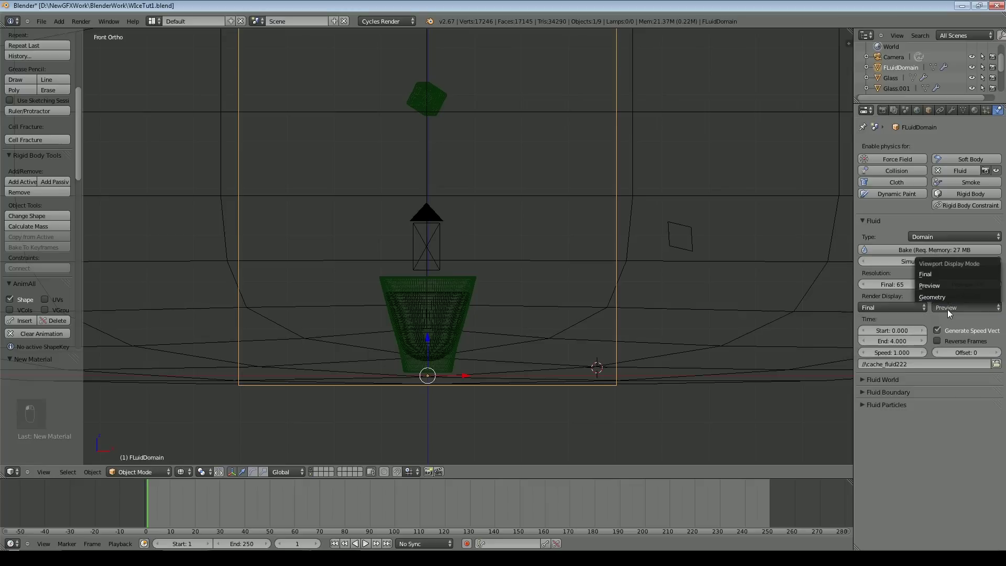
pyautogui.click(939, 274)
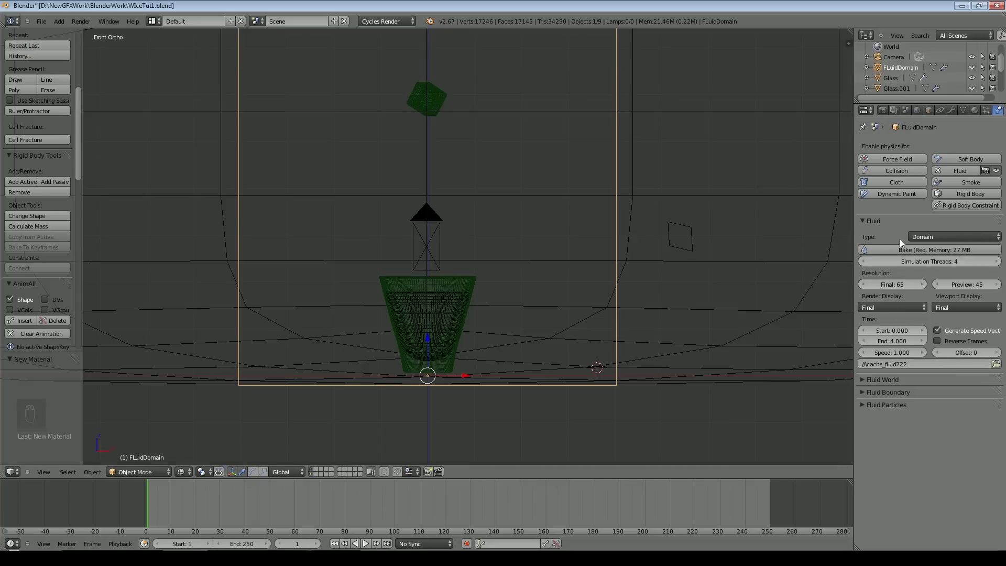
# Step: Save the file and bake the domain's fluid simulation
pyautogui.hotkey('ctrl', 's')
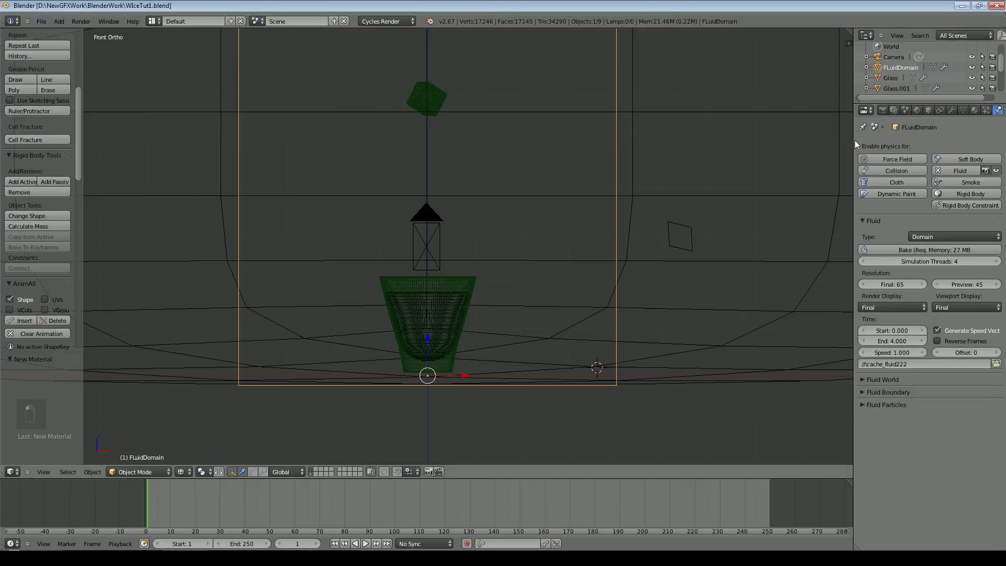
pyautogui.click(923, 251)
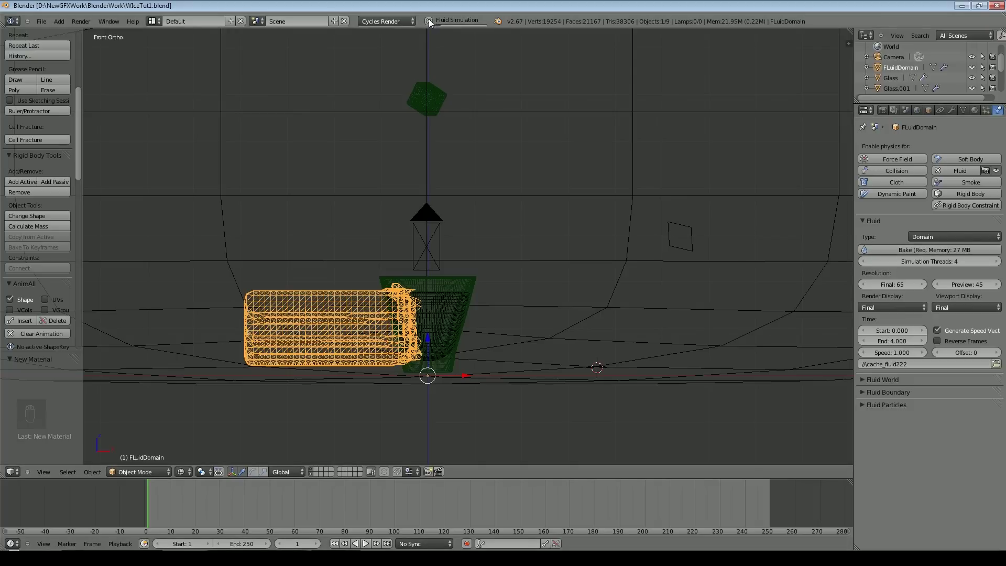
# Step: Examine the baked fluid around the glass in solid shading from an angle above
pyautogui.middleClick(398, 344)
pyautogui.press('z')
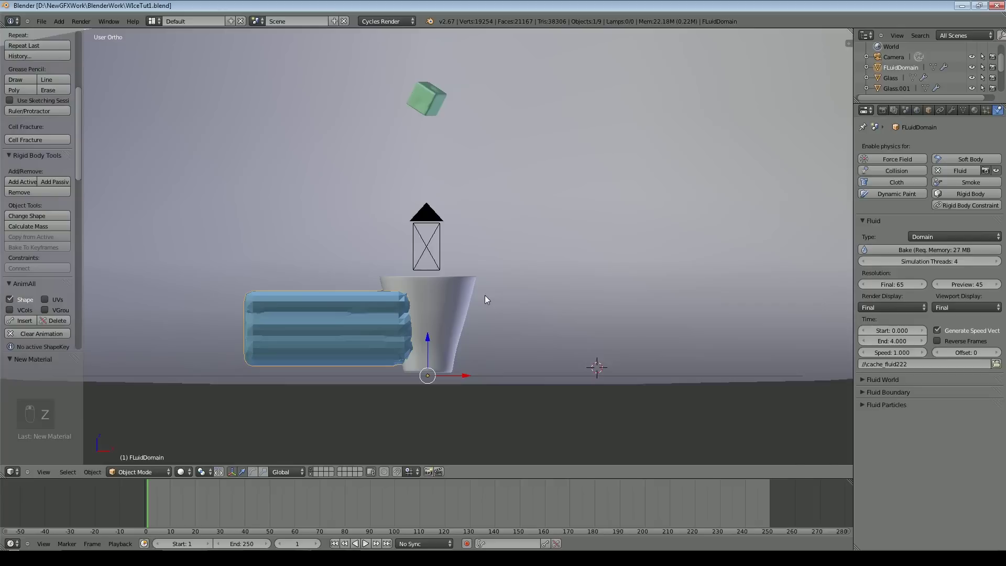
pyautogui.moveTo(460, 303); pyautogui.dragTo(452, 347, button='middle')
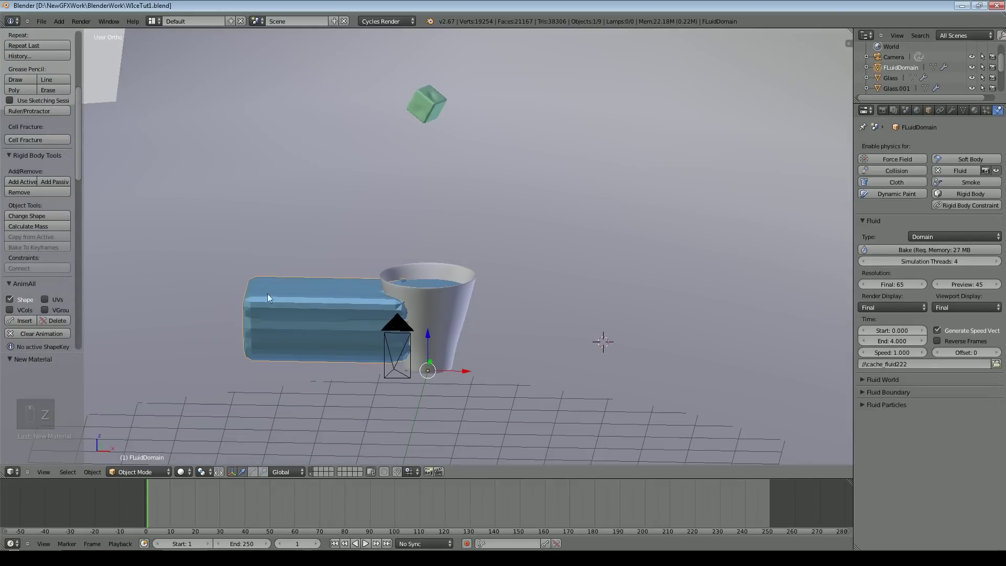
pyautogui.scroll(3, 493, 325)
# Step: Enter Edit Mode on the water mesh inside the glass and turn on face normals to check their direction
pyautogui.rightClick(429, 305)
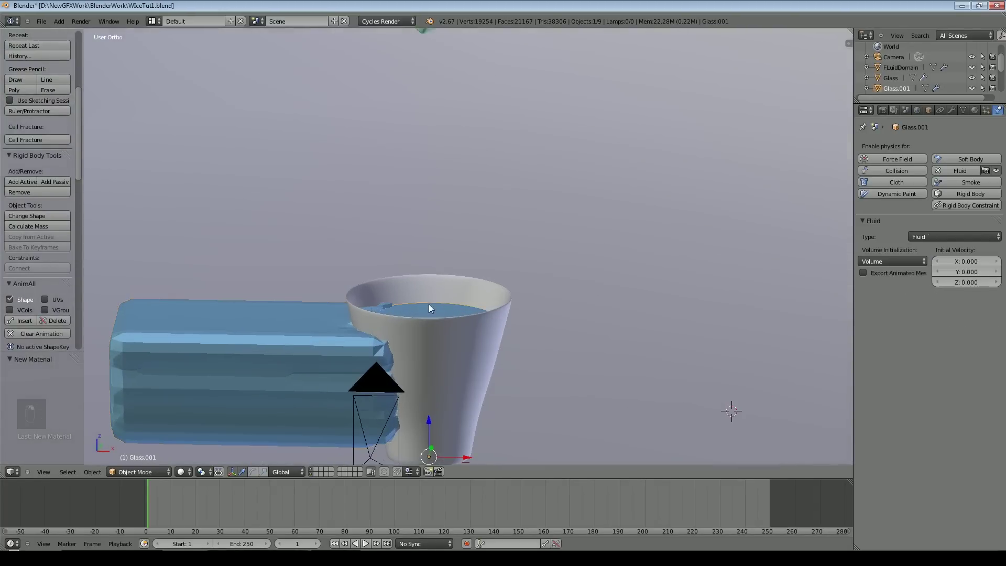
pyautogui.moveTo(542, 356); pyautogui.dragTo(539, 406, button='middle')
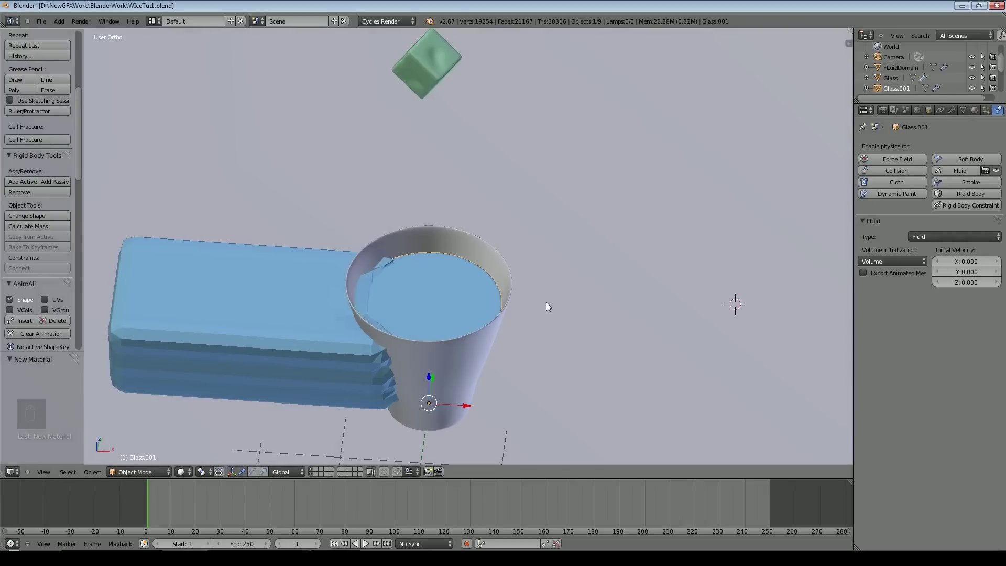
pyautogui.press('n')
pyautogui.scroll(3, 624, 297)
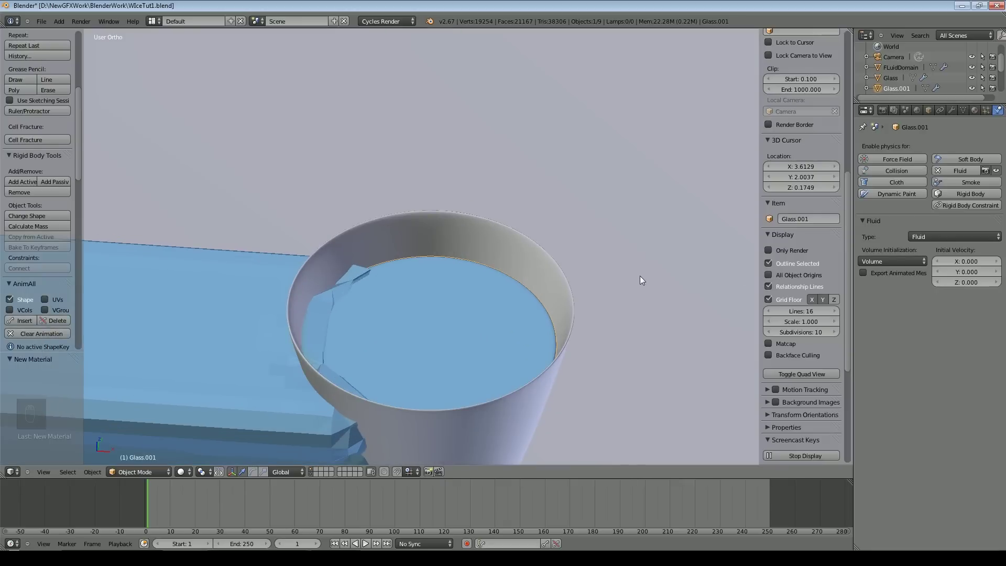
pyautogui.press('Tab')
pyautogui.press('a')
pyautogui.press('a')
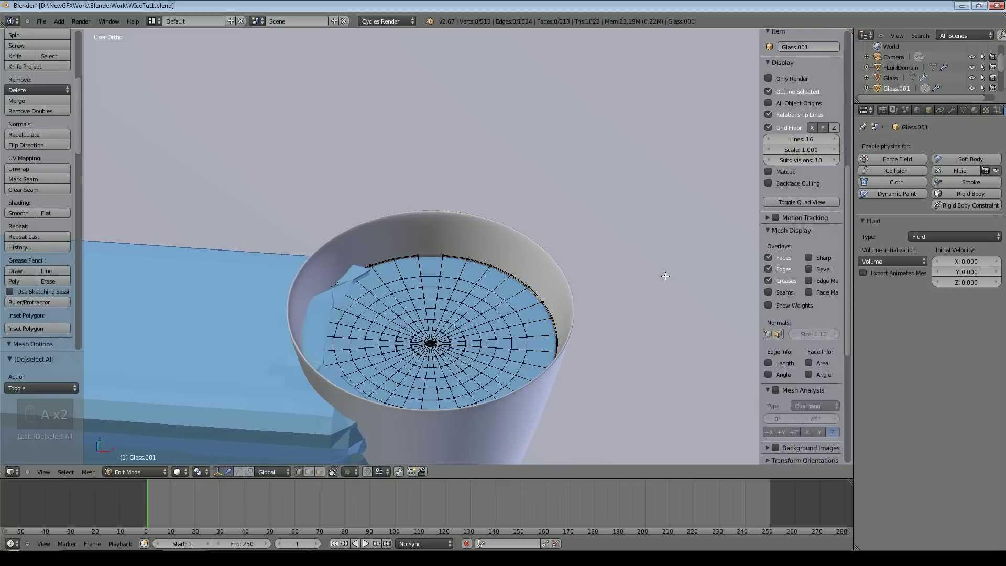
pyautogui.scroll(-5, 822, 263)
pyautogui.click(779, 230)
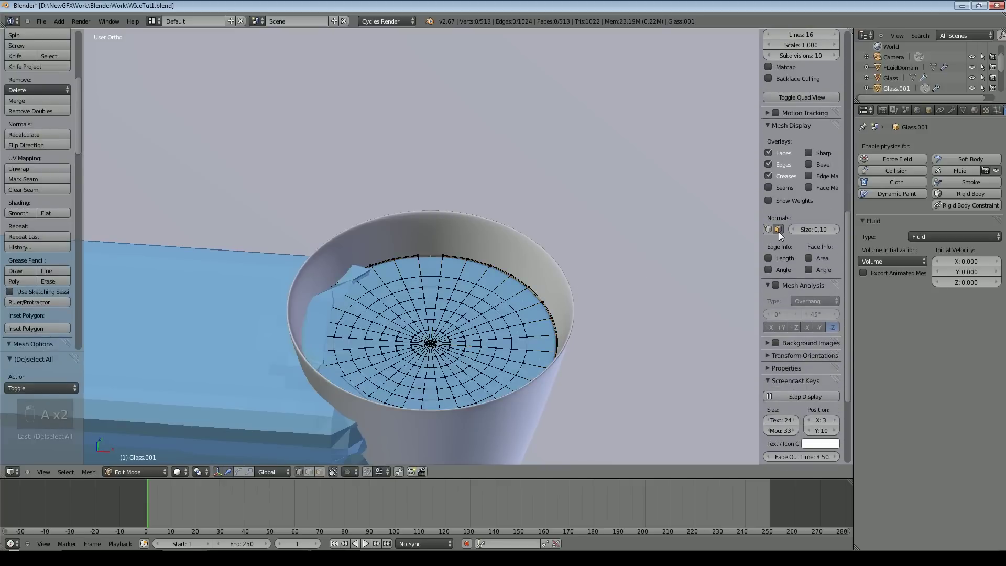
pyautogui.scroll(5, 577, 336)
pyautogui.moveTo(556, 370); pyautogui.dragTo(559, 344, button='middle')
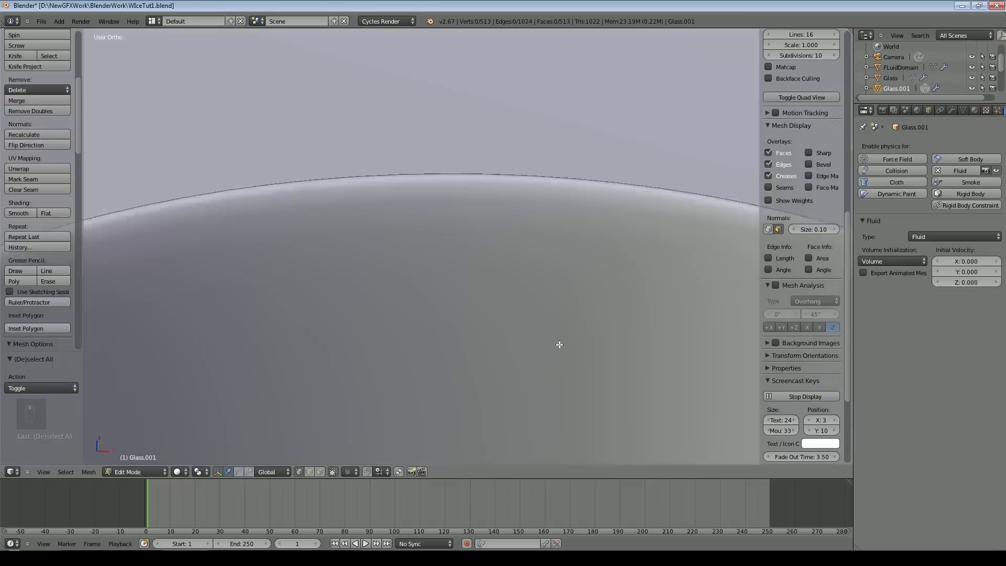
pyautogui.scroll(-7, 560, 344)
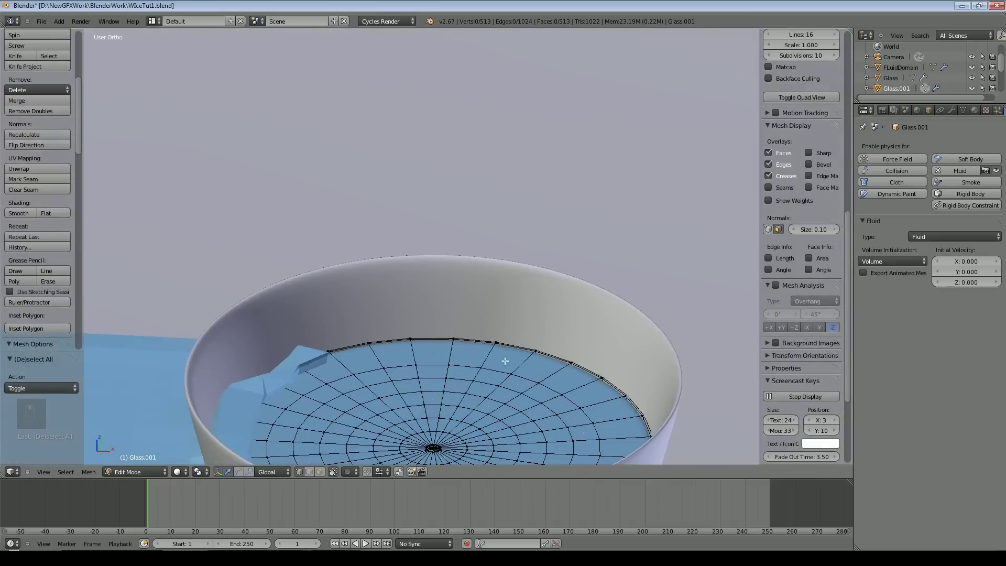
pyautogui.rightClick(449, 369)
pyautogui.press('KP_Decimal')
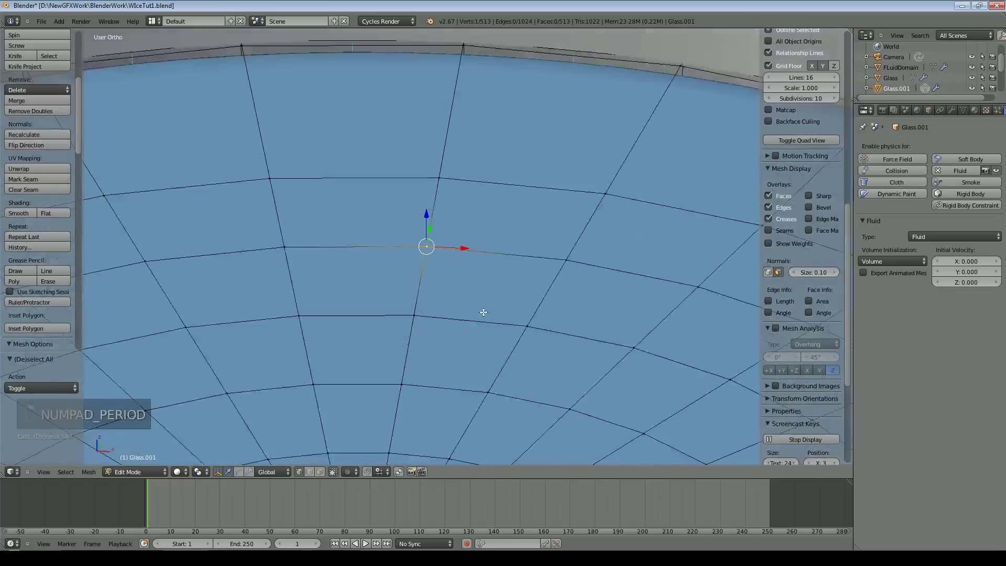
# Step: Recalculate the normals of the whole water mesh, turn off the face normals display and return to Object Mode
pyautogui.press('a')
pyautogui.press('a')
pyautogui.scroll(-4, 26, 278)
pyautogui.click(30, 265)
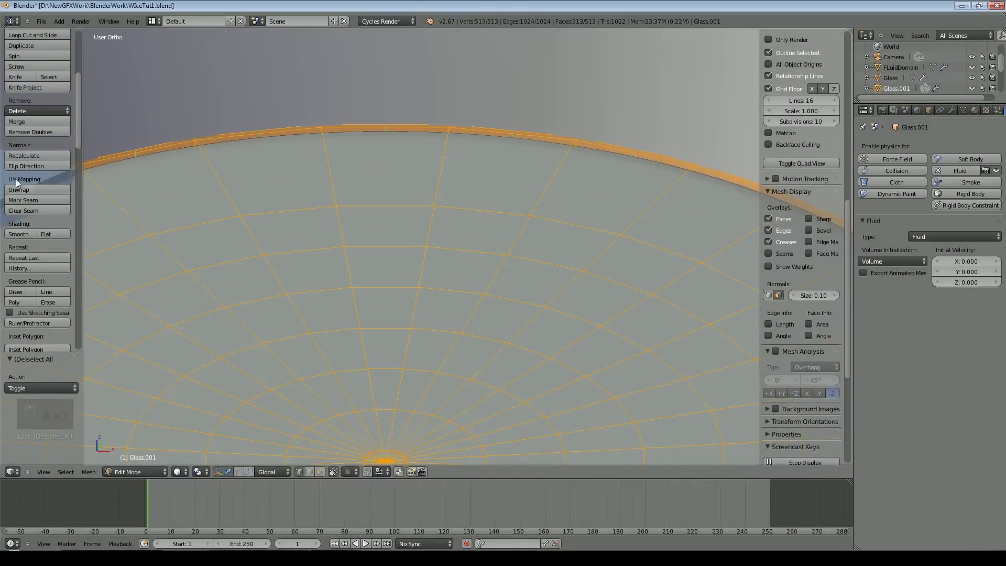
pyautogui.click(23, 155)
pyautogui.scroll(-5, 497, 374)
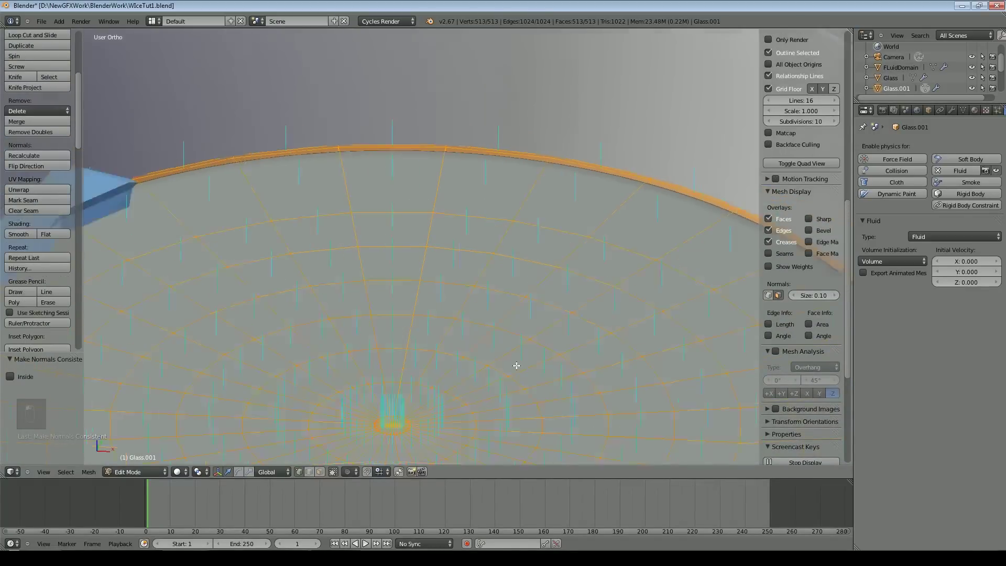
pyautogui.click(779, 296)
pyautogui.scroll(-3, 472, 342)
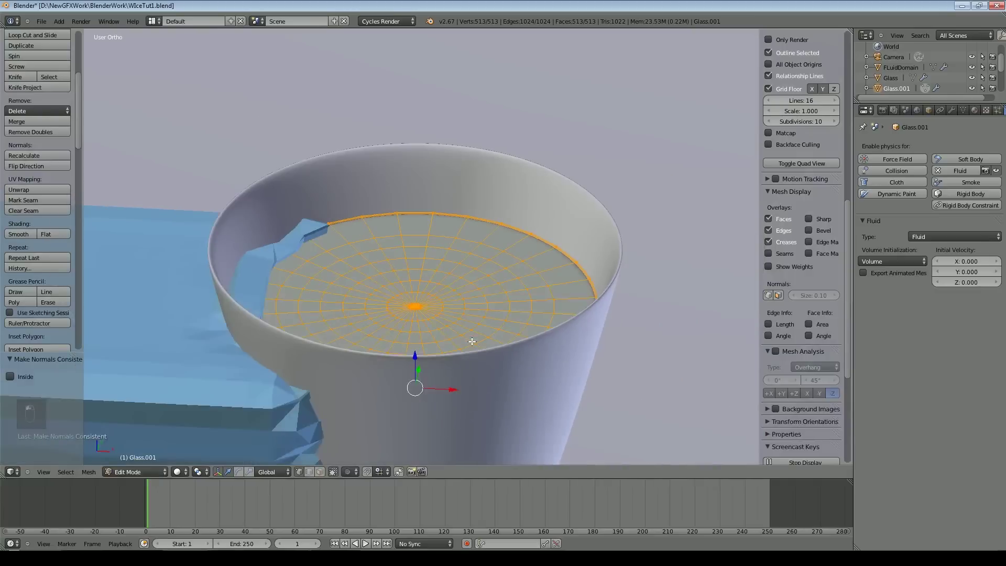
pyautogui.press('Tab')
pyautogui.scroll(-3, 471, 341)
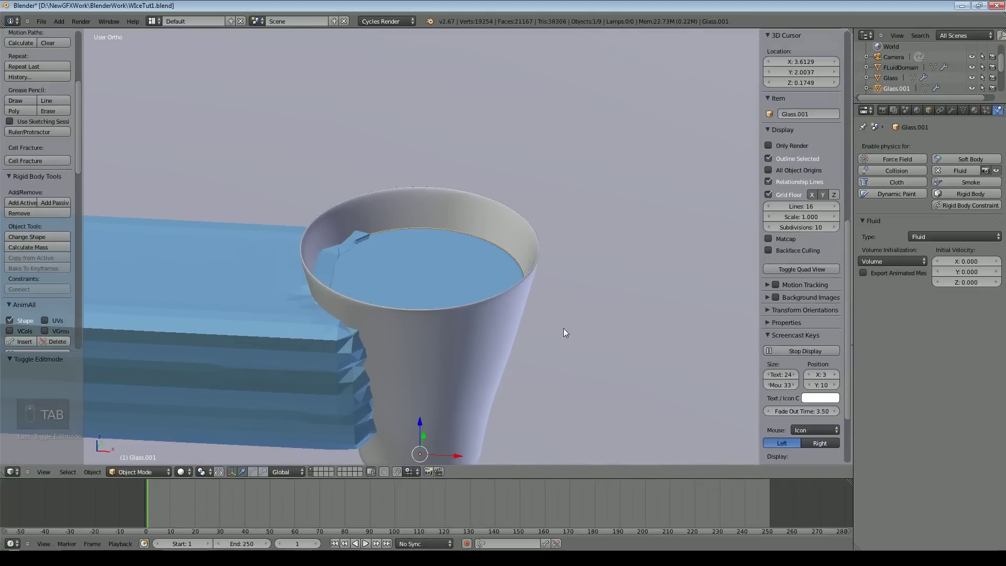
pyautogui.press('n')
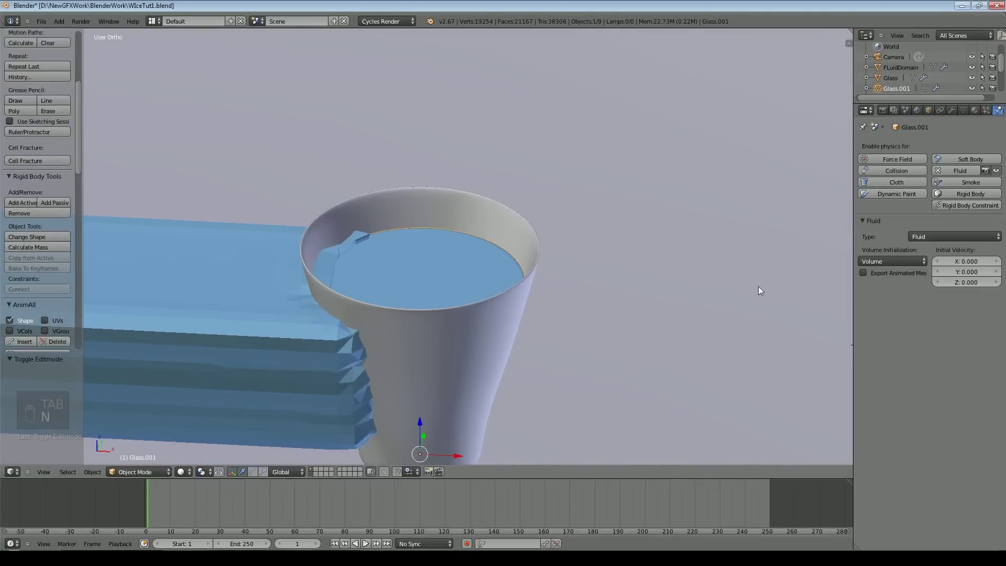
# Step: Set the viewport color of the water mesh's Water material to a paler blue
pyautogui.rightClick(255, 341)
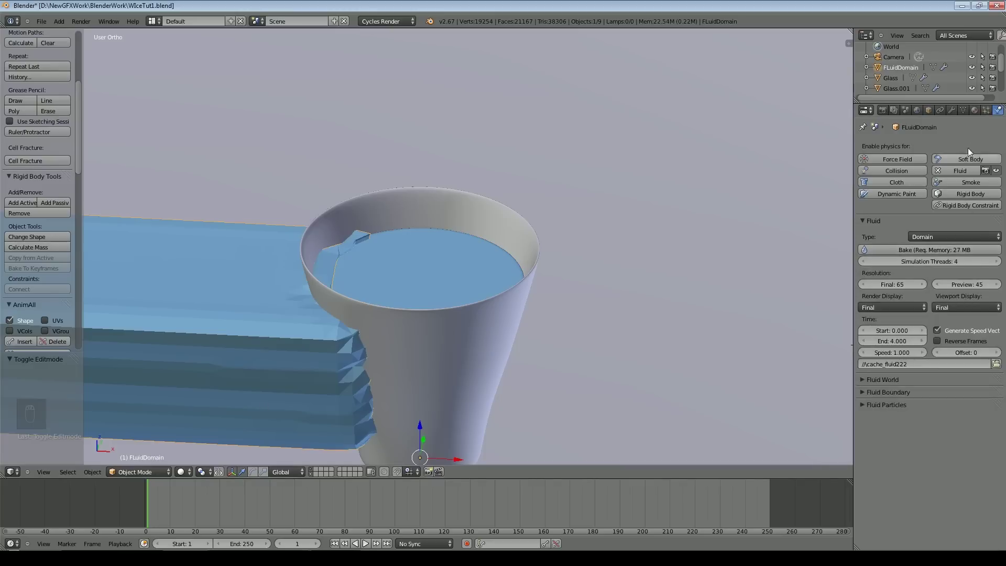
pyautogui.rightClick(465, 300)
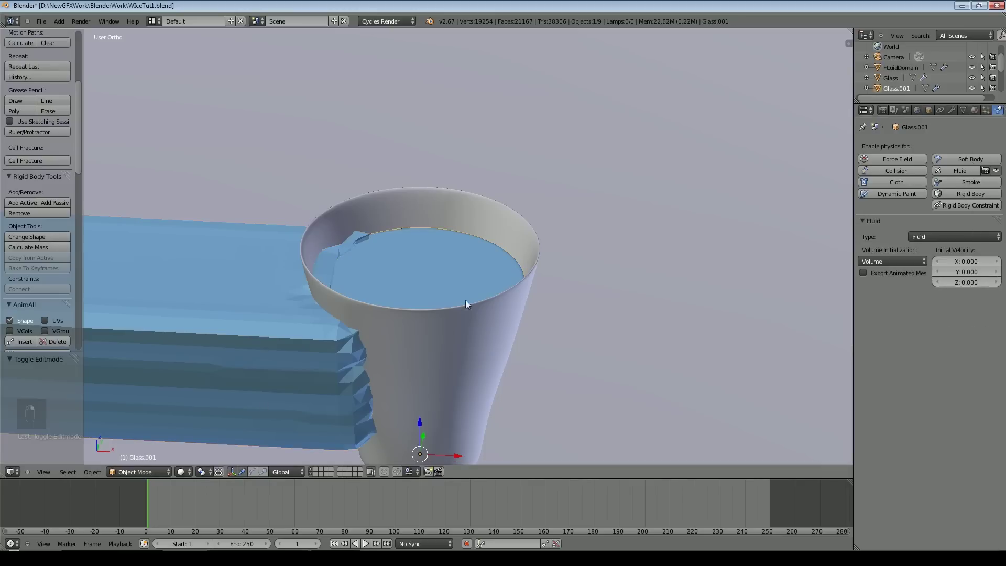
pyautogui.click(975, 112)
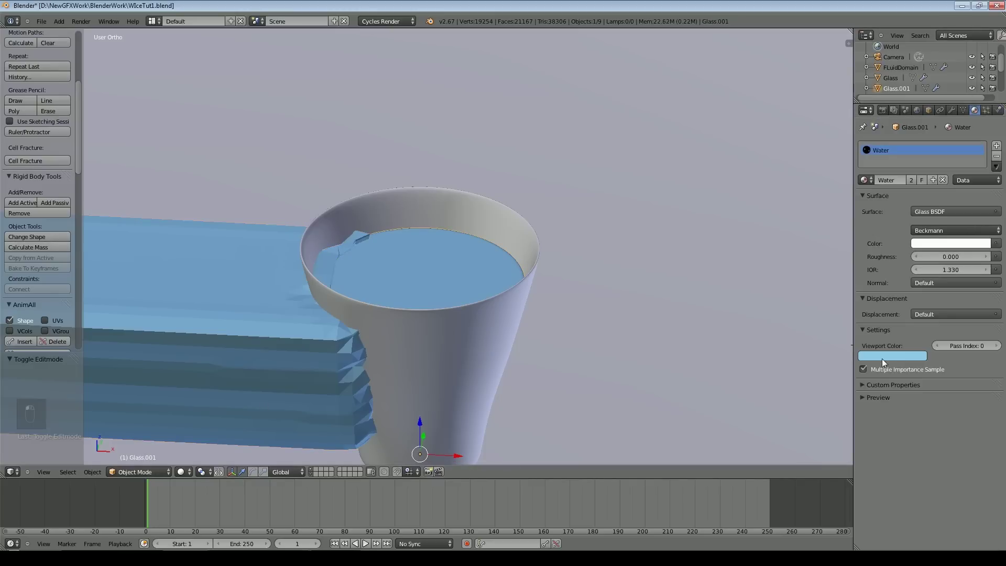
pyautogui.click(883, 357)
pyautogui.click(879, 262)
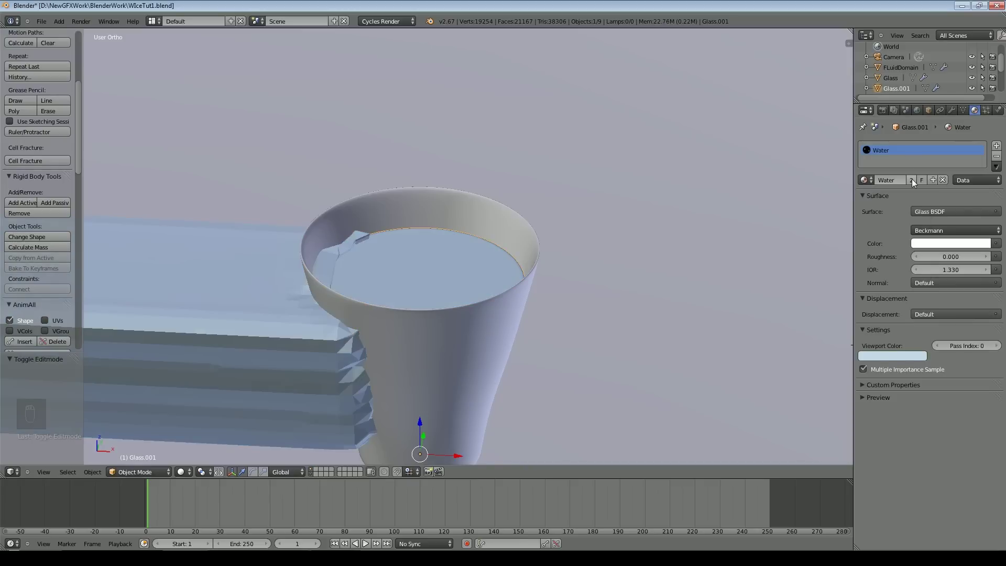
# Step: Make the water mesh's material a single-user copy and set its viewport color to light red
pyautogui.click(912, 179)
pyautogui.click(888, 356)
pyautogui.click(872, 276)
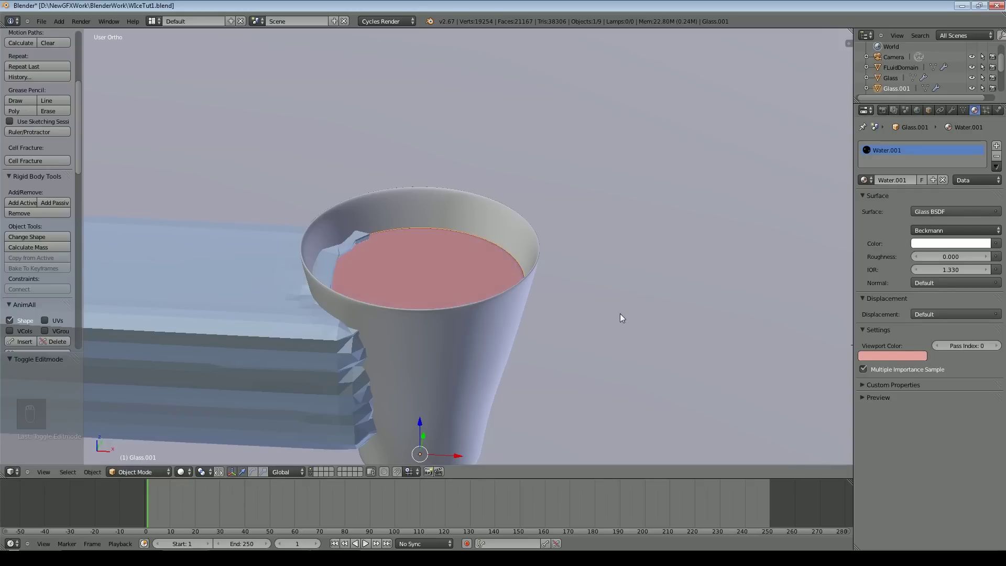
# Step: Select the fluid domain, switch to the camera view and open the domain's physics settings
pyautogui.rightClick(237, 375)
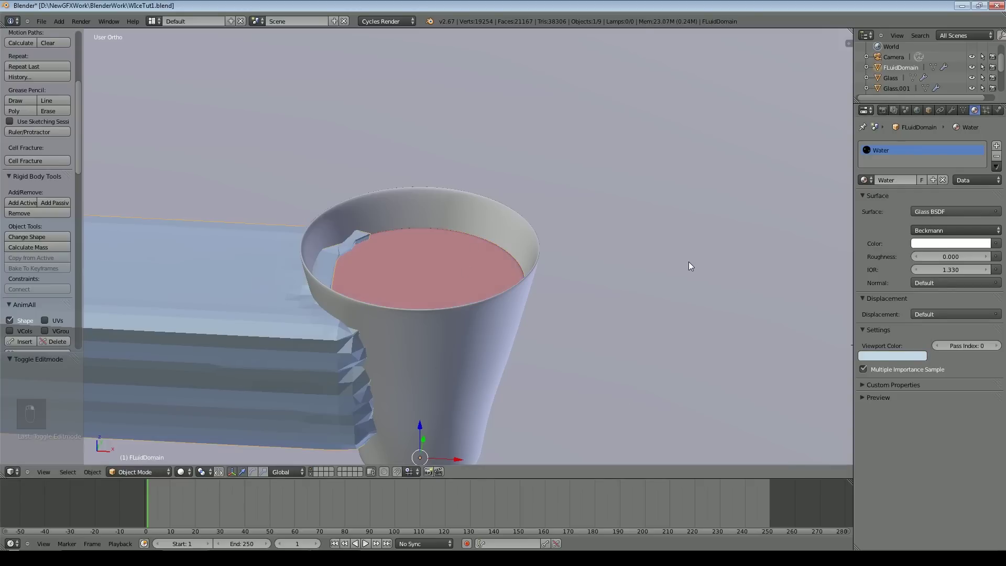
pyautogui.press('KP_0')
pyautogui.click(998, 111)
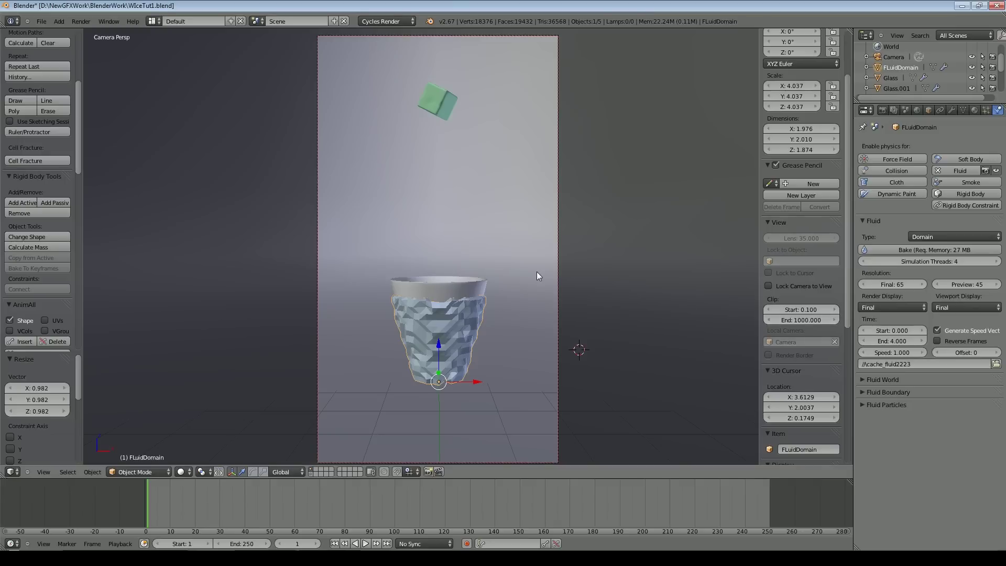
# Step: Try Volume as the glass obstacle's volume initialization and restore it to Shell
pyautogui.press('KP_5')
pyautogui.moveTo(536, 272); pyautogui.dragTo(513, 293, button='middle')
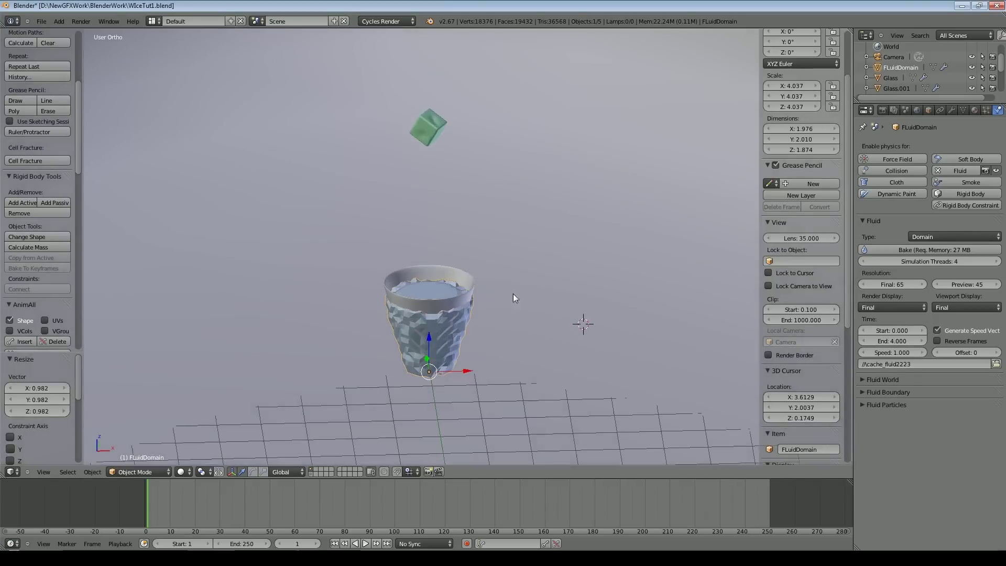
pyautogui.rightClick(446, 303)
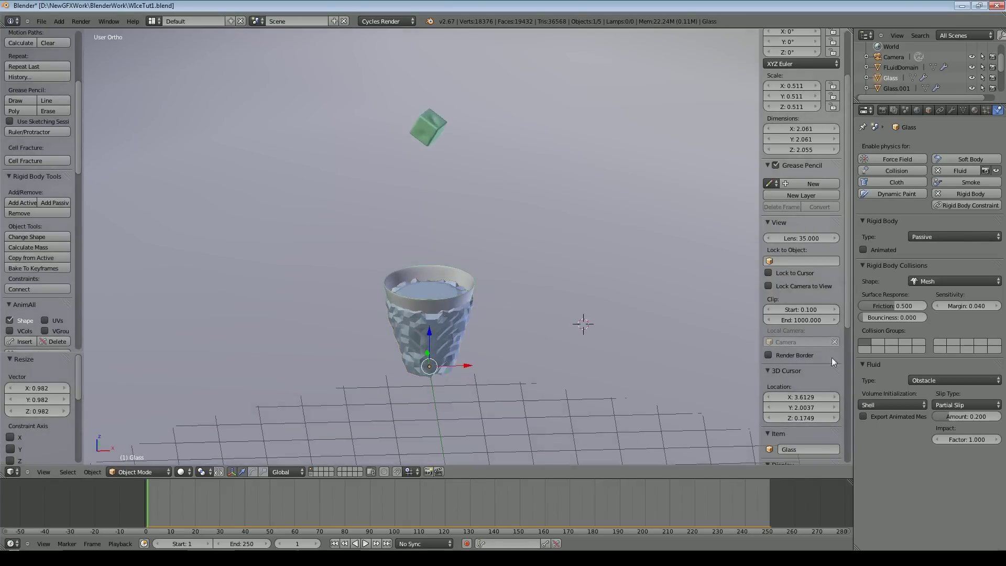
pyautogui.click(886, 405)
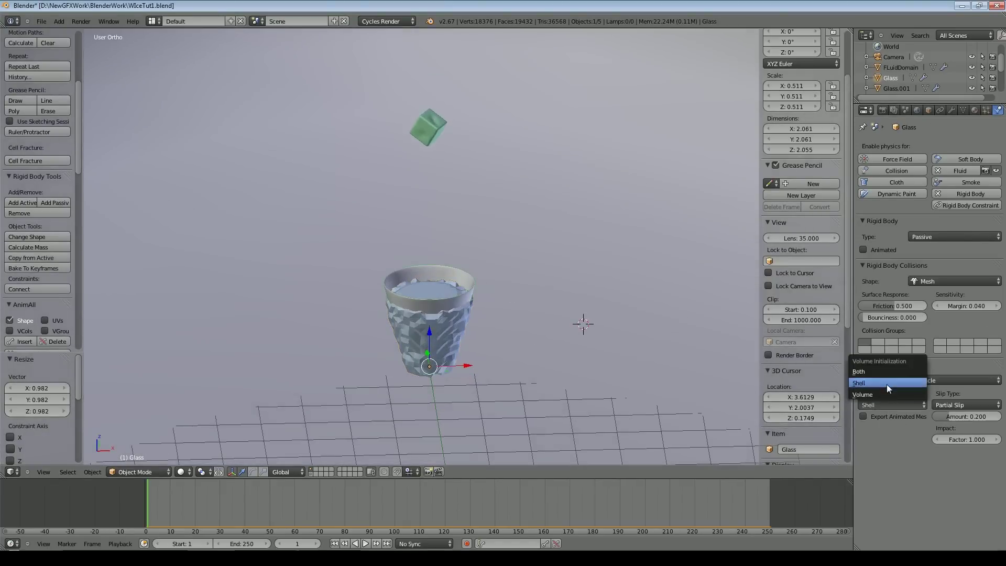
pyautogui.click(881, 395)
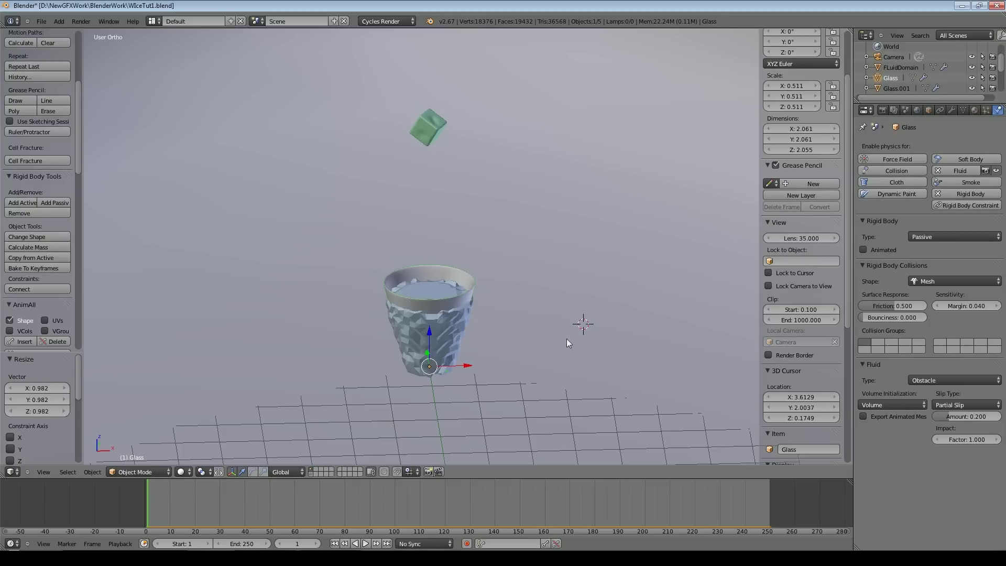
pyautogui.click(882, 406)
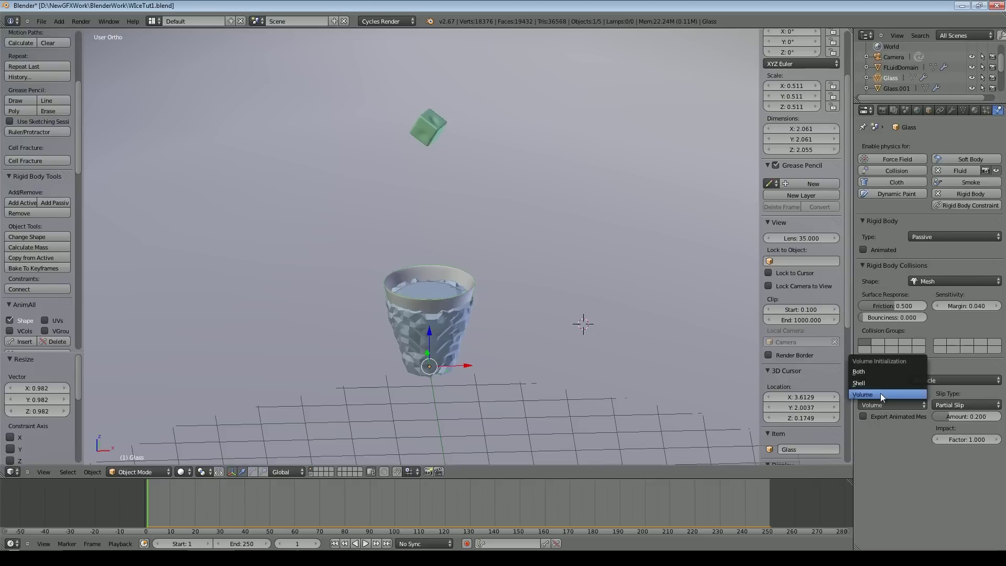
pyautogui.click(875, 386)
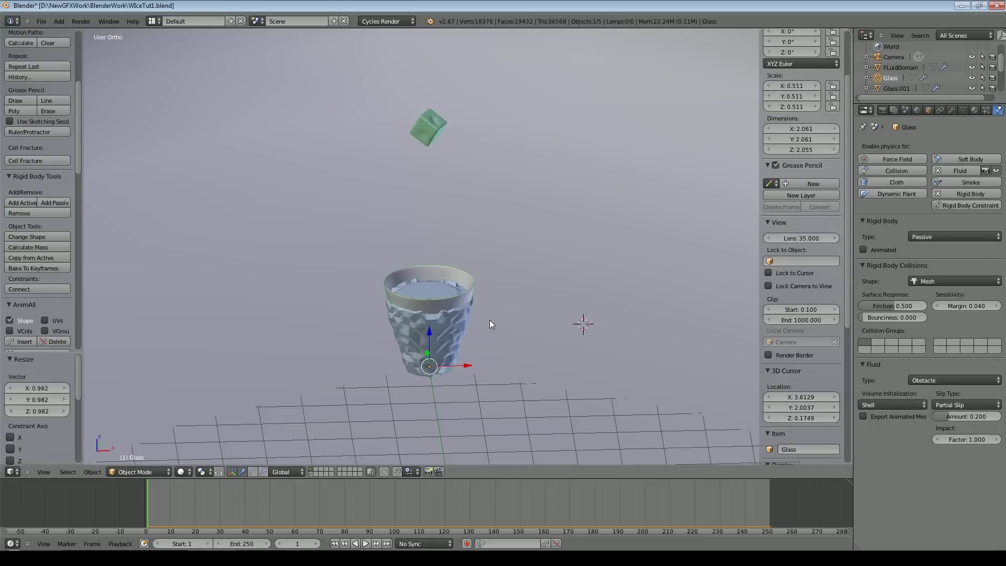
# Step: Play the baked animation from the front view and return to the first frame
pyautogui.press('KP_1')
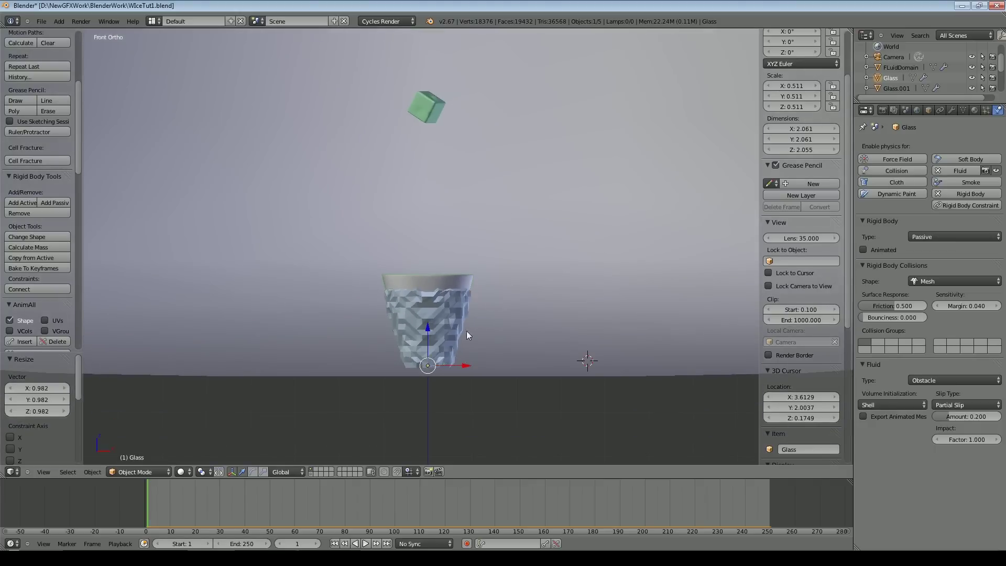
pyautogui.click(366, 544)
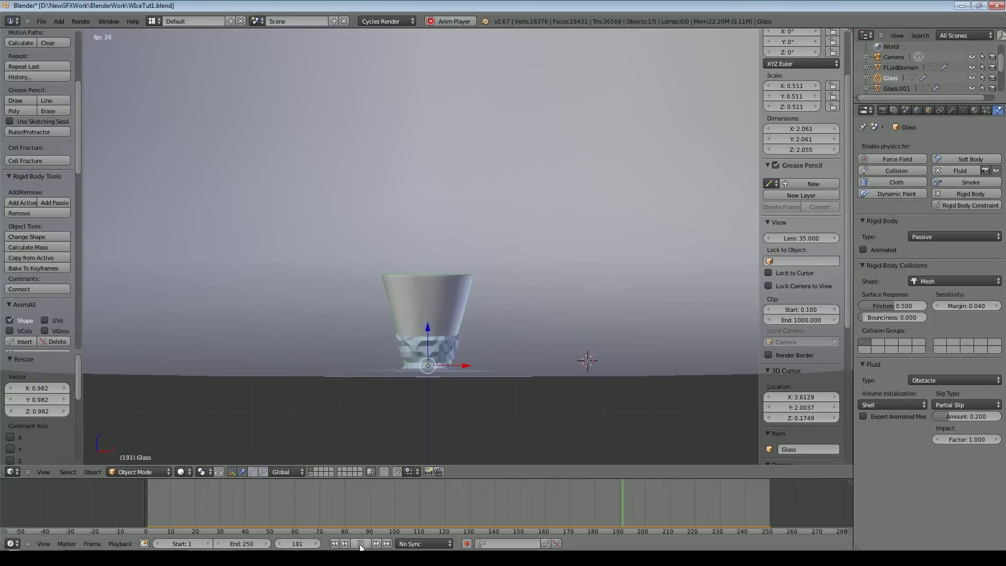
pyautogui.press('Escape')
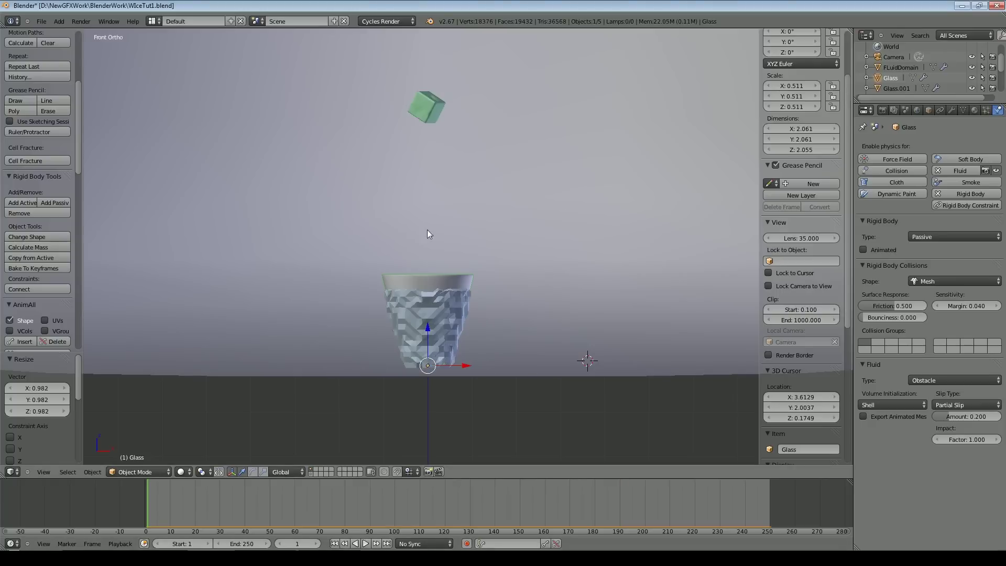
# Step: Set the fluid domain's final resolution to 85 and bake the simulation again
pyautogui.rightClick(446, 336)
pyautogui.click(917, 286)
pyautogui.write('85')
pyautogui.press('Return')
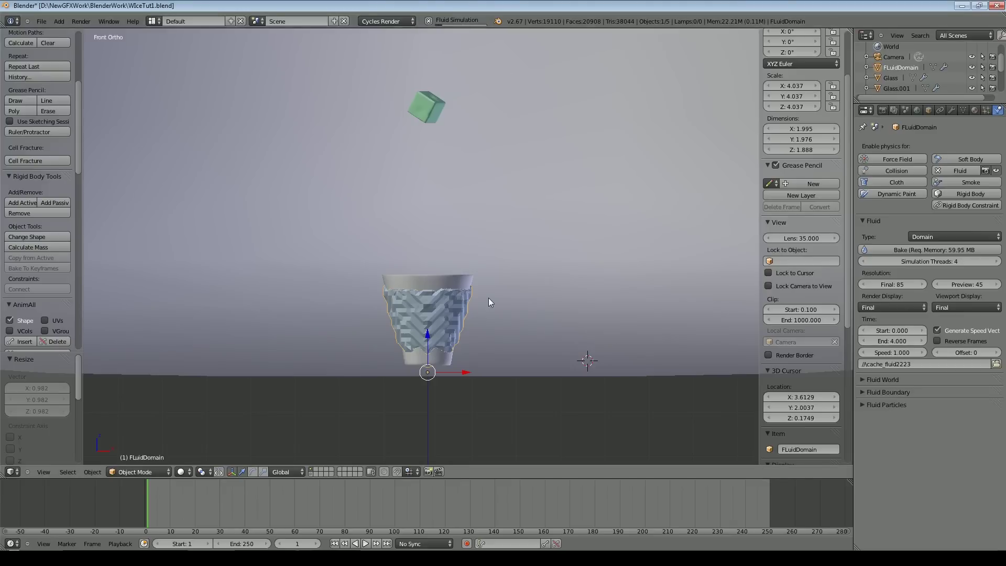
# Step: Play the newly baked frames, return to the first frame and examine the water surface in the glass from above
pyautogui.press('KP_5')
pyautogui.click(366, 543)
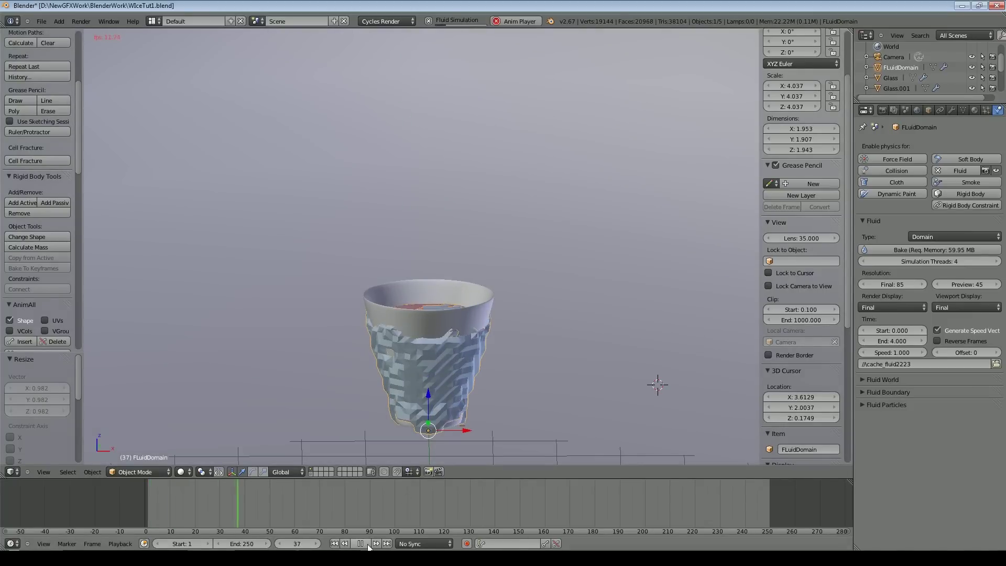
pyautogui.click(361, 543)
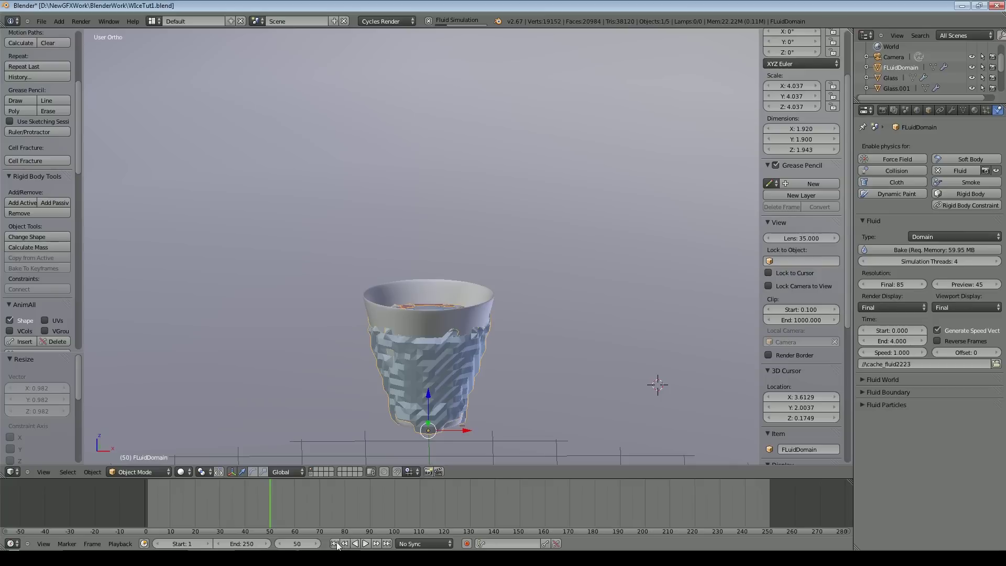
pyautogui.click(335, 543)
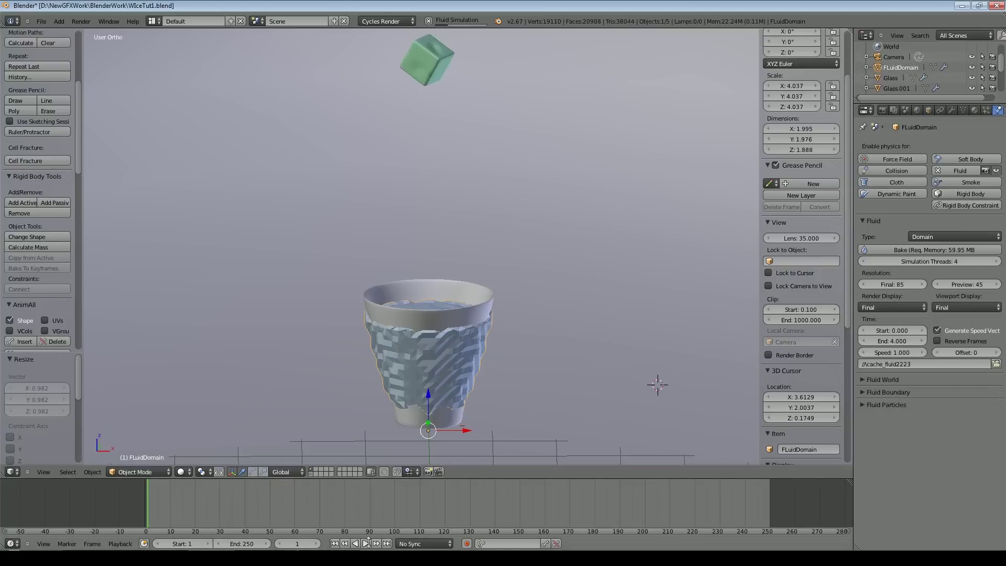
pyautogui.moveTo(521, 352); pyautogui.dragTo(539, 336, button='middle')
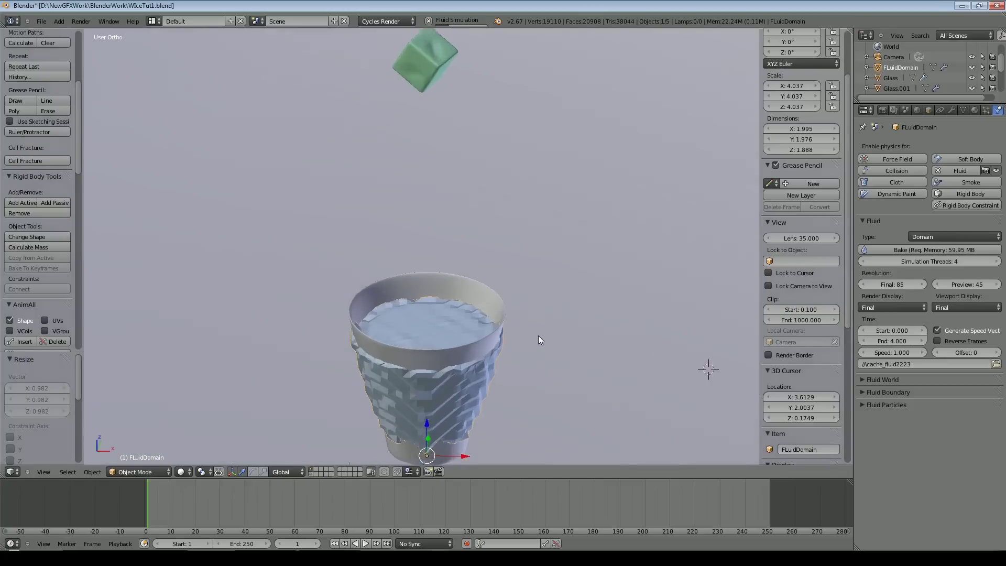
pyautogui.scroll(2, 496, 379)
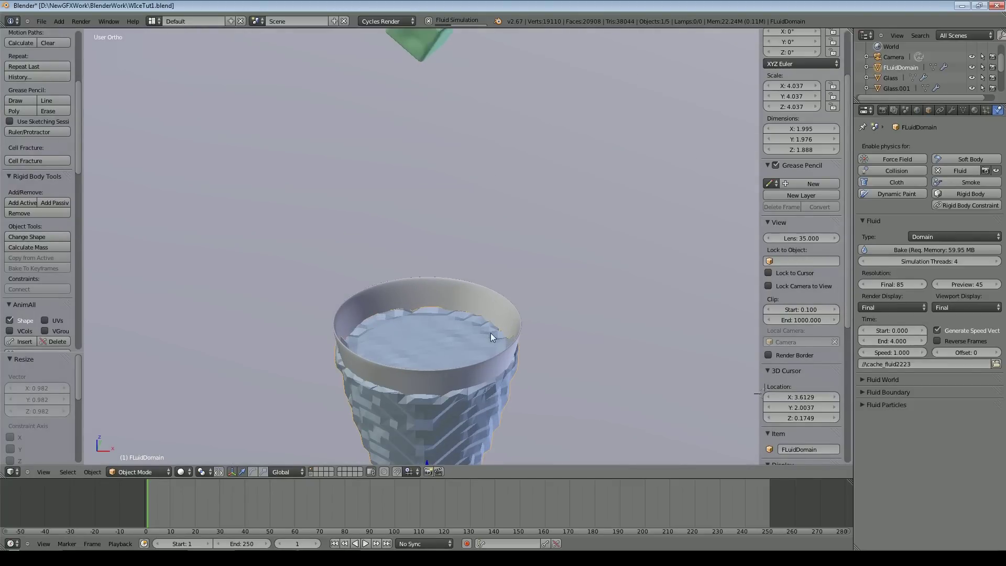
# Step: Play the frames baked so far, return to the first frame and cancel the running fluid bake
pyautogui.scroll(-2, 439, 347)
pyautogui.click(365, 543)
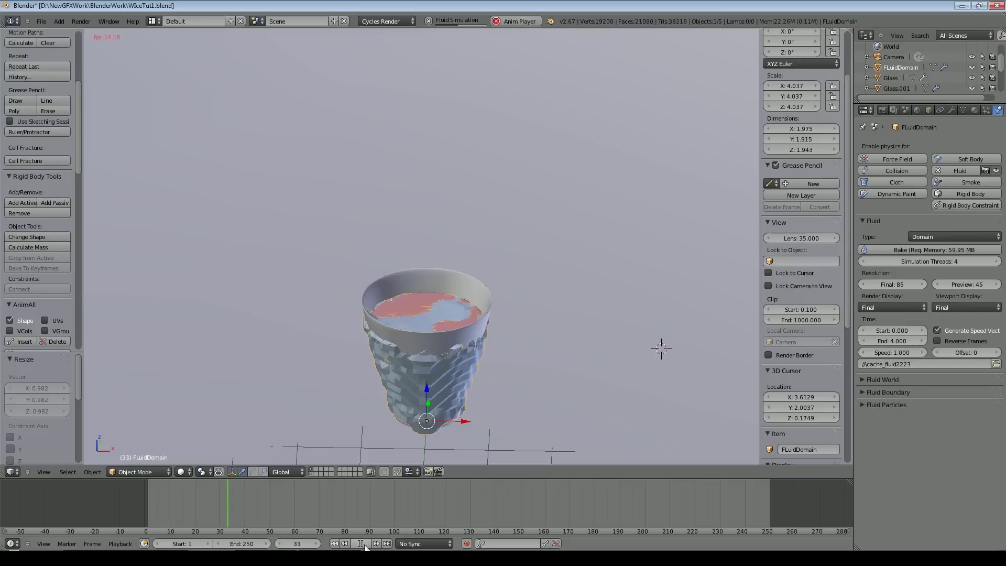
pyautogui.click(361, 543)
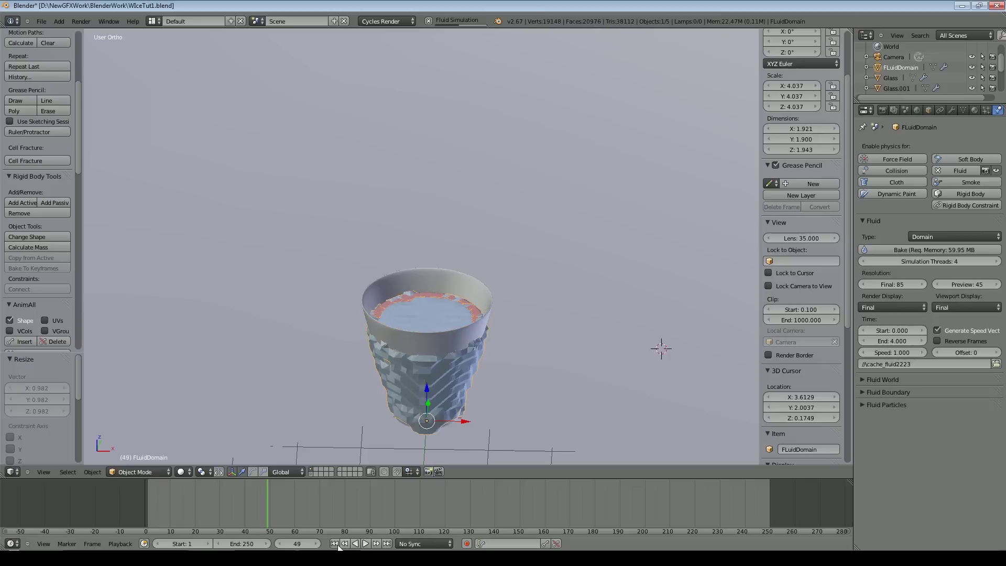
pyautogui.click(335, 544)
pyautogui.click(429, 21)
# Step: Bake the ice cube's rigid body motion to keyframes with end frame 125
pyautogui.moveTo(498, 314); pyautogui.dragTo(336, 307, button='middle')
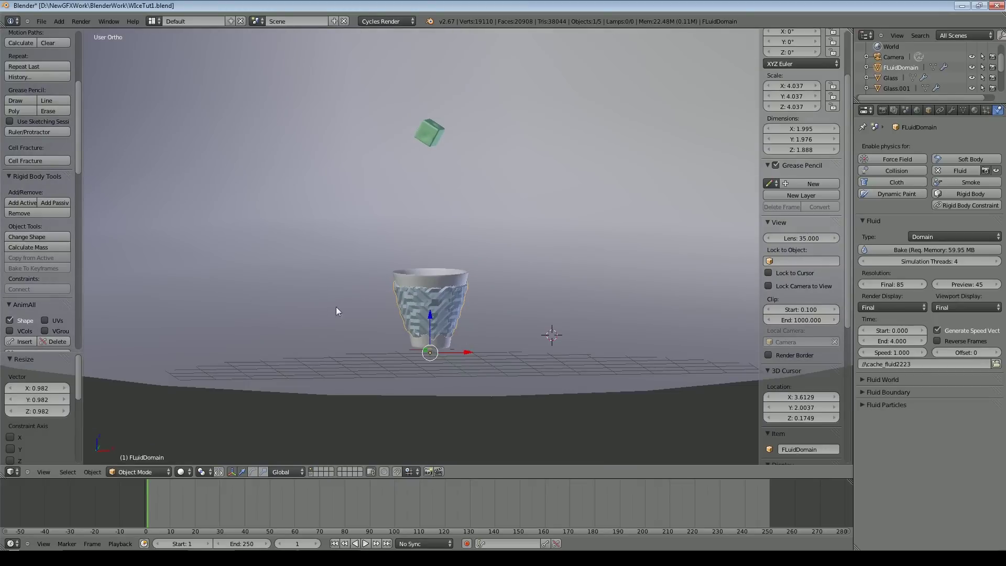
pyautogui.press('KP_1')
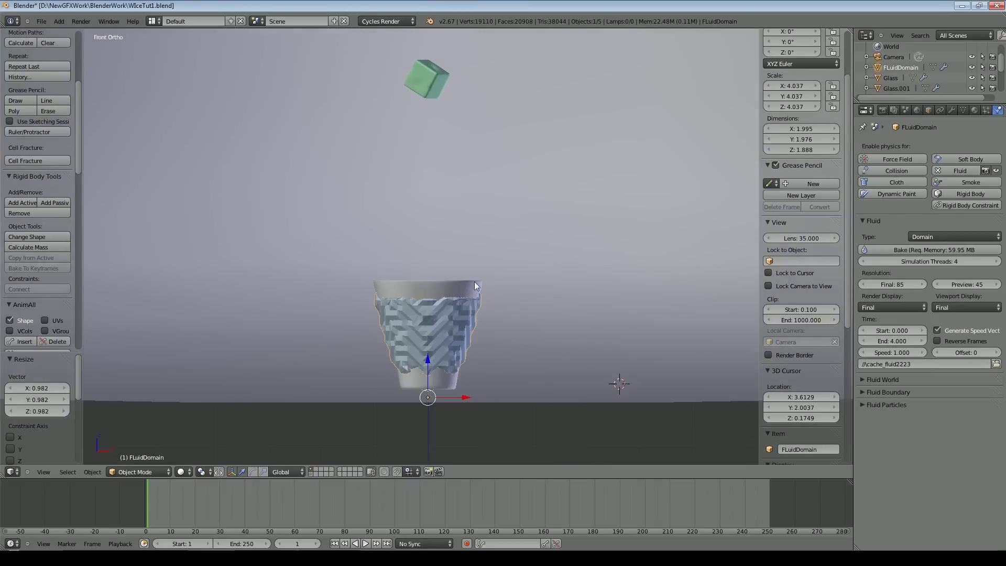
pyautogui.rightClick(434, 69)
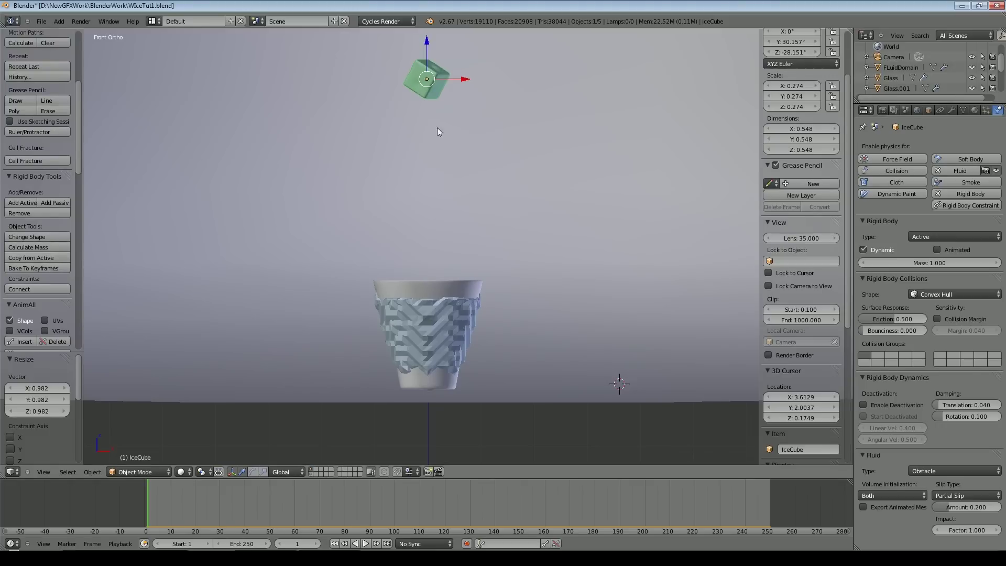
pyautogui.click(42, 267)
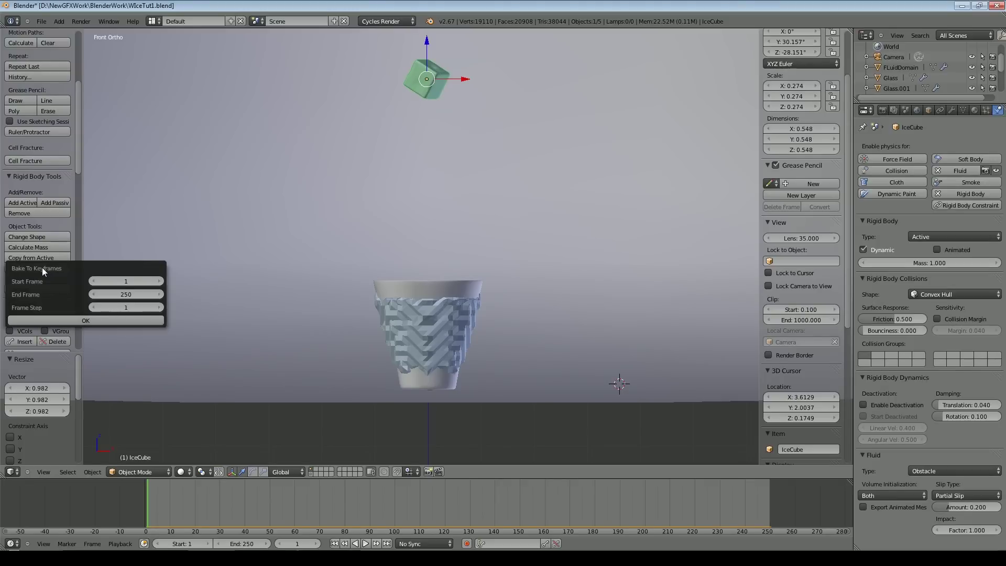
pyautogui.click(127, 295)
pyautogui.write('12')
pyautogui.press('BackSpace')
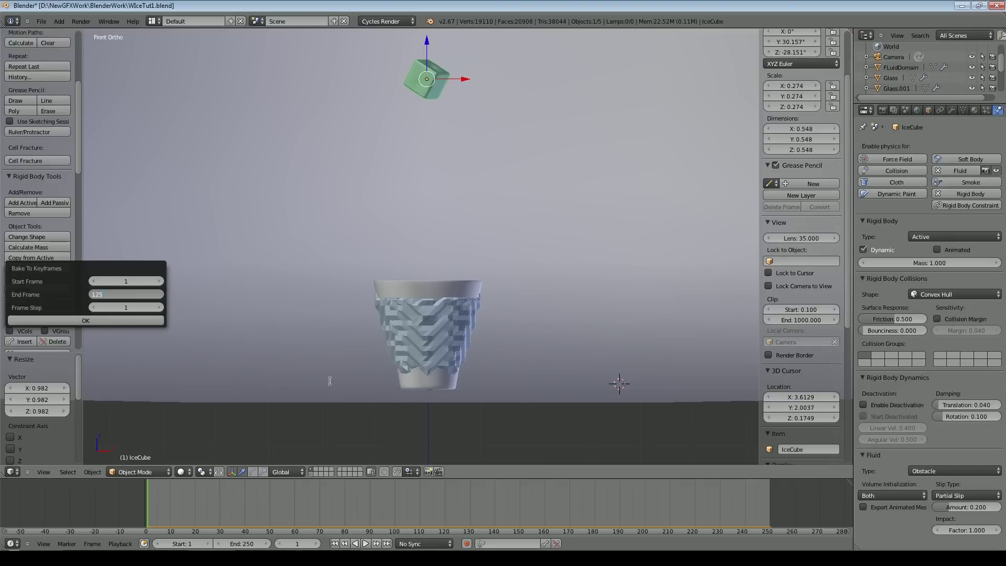
pyautogui.click(88, 322)
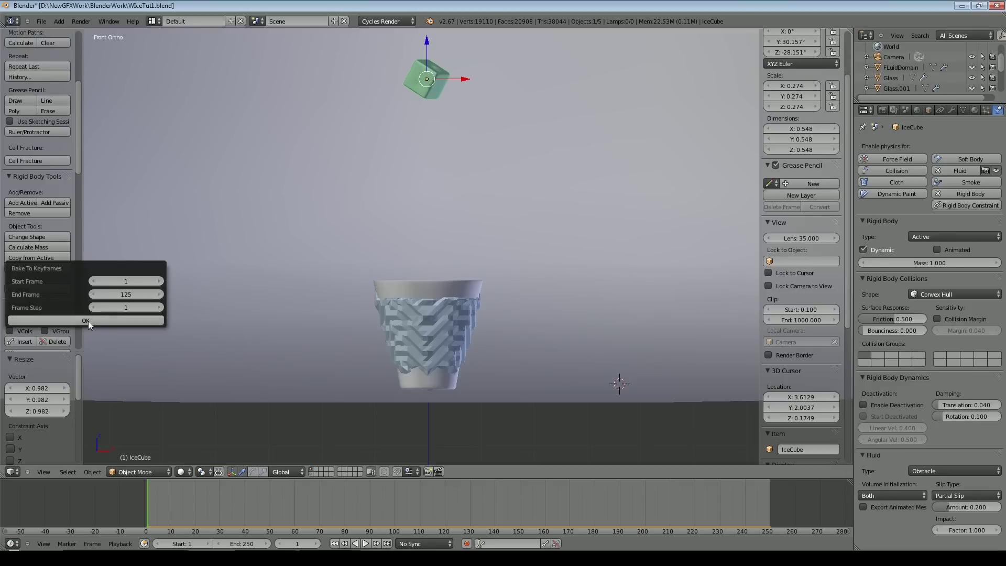
pyautogui.click(88, 321)
pyautogui.click(94, 322)
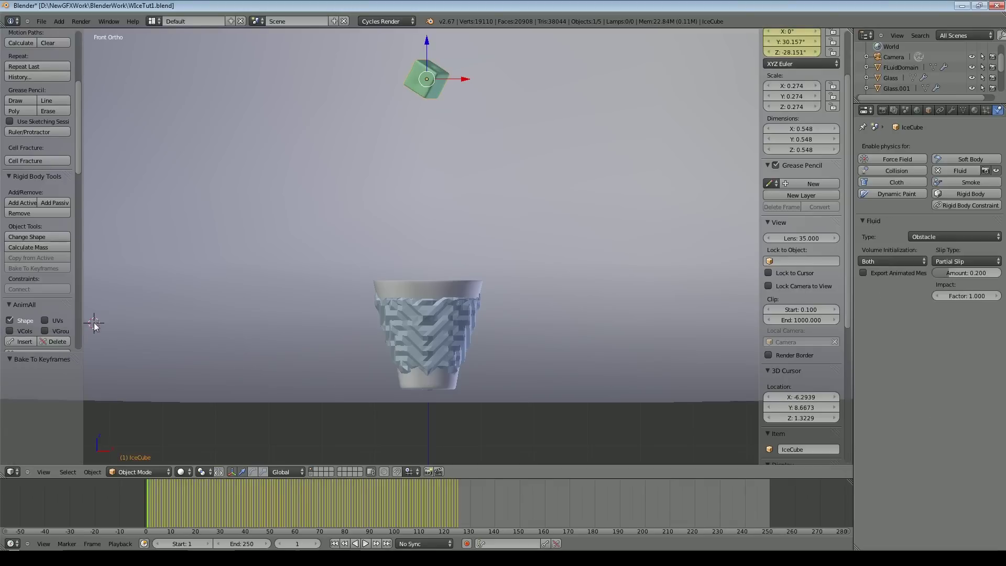
# Step: Remove the rigid body physics from the glass and the ice cube
pyautogui.rightClick(428, 285)
pyautogui.click(24, 213)
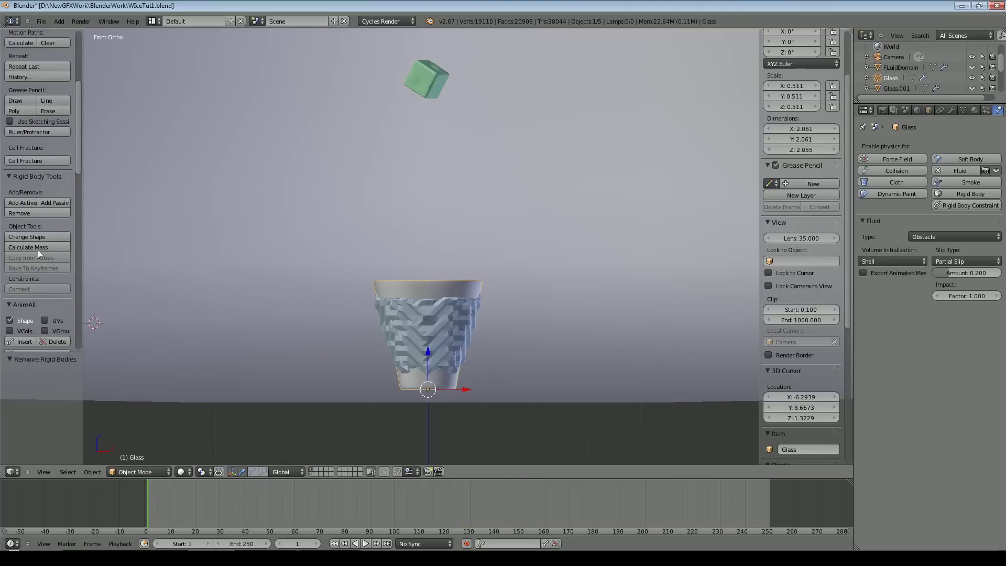
pyautogui.rightClick(426, 80)
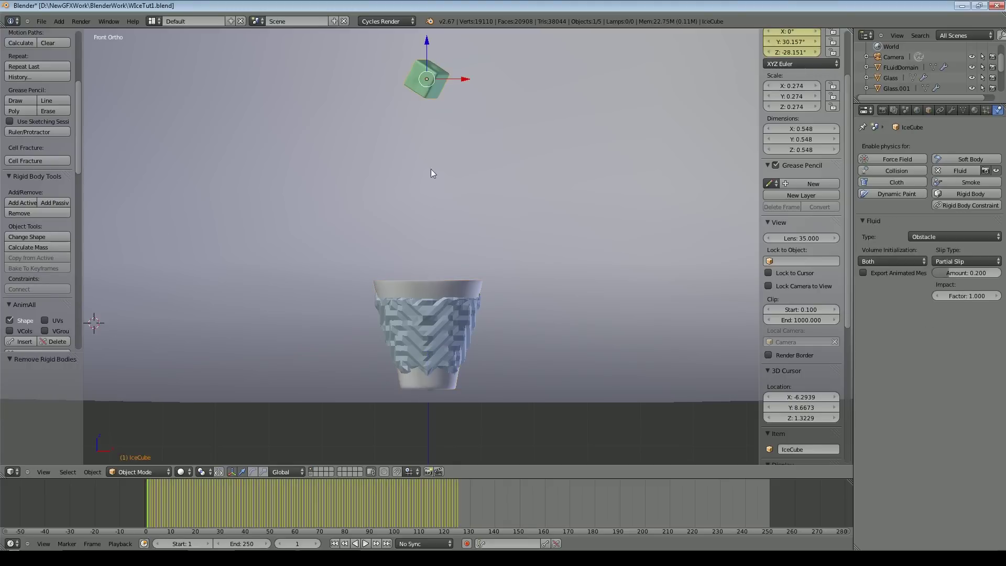
pyautogui.click(41, 214)
# Step: Play the ice cube's keyframed fall and return to the first frame
pyautogui.click(366, 544)
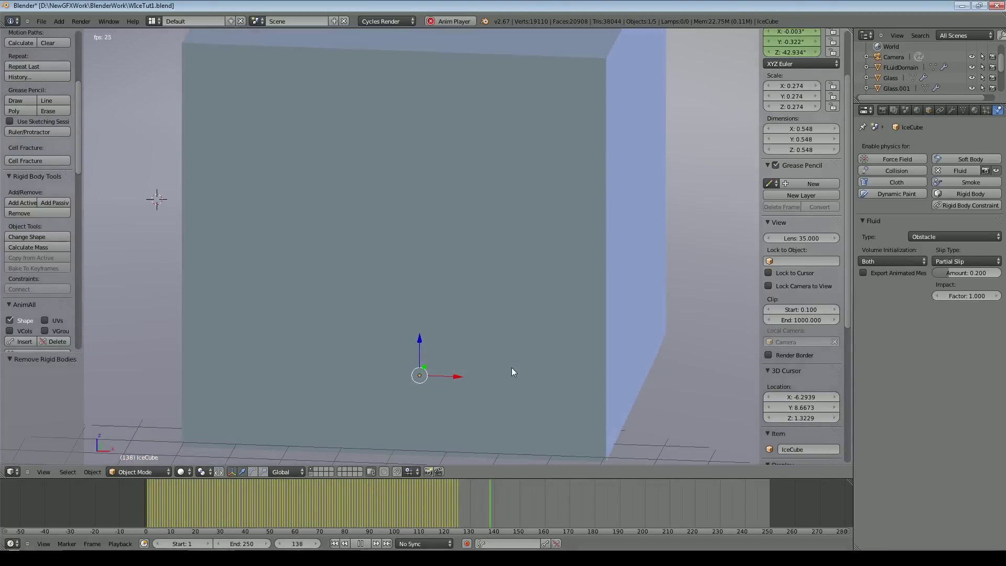
pyautogui.click(360, 544)
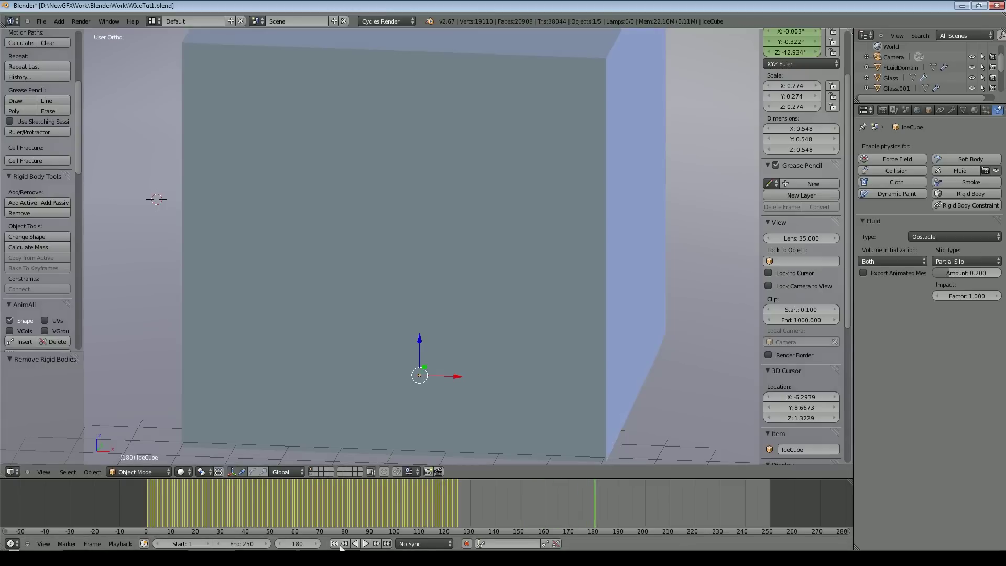
pyautogui.click(335, 544)
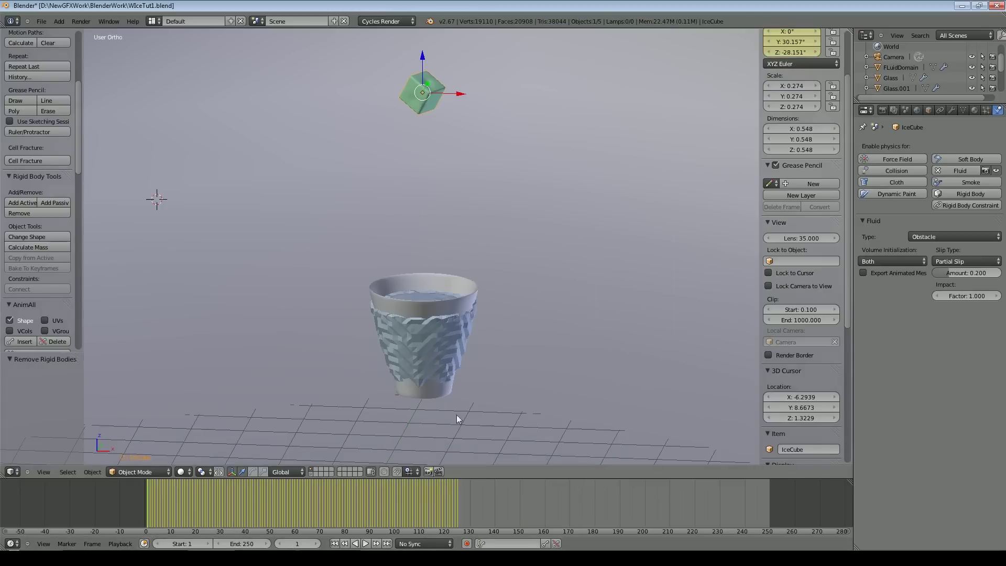
# Step: Bake the fluid domain again, preview the available frames and return to the first frame
pyautogui.rightClick(474, 342)
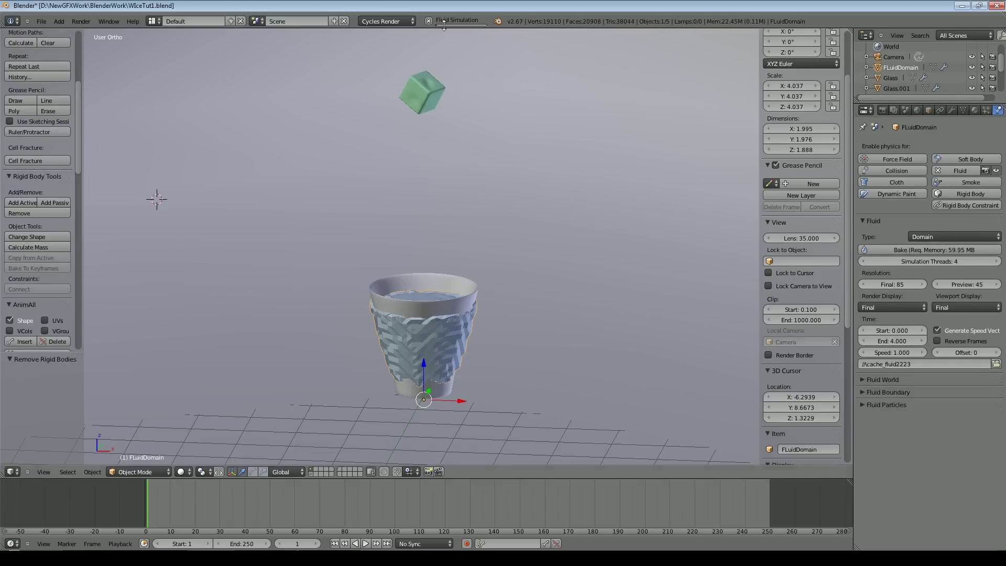
pyautogui.click(366, 544)
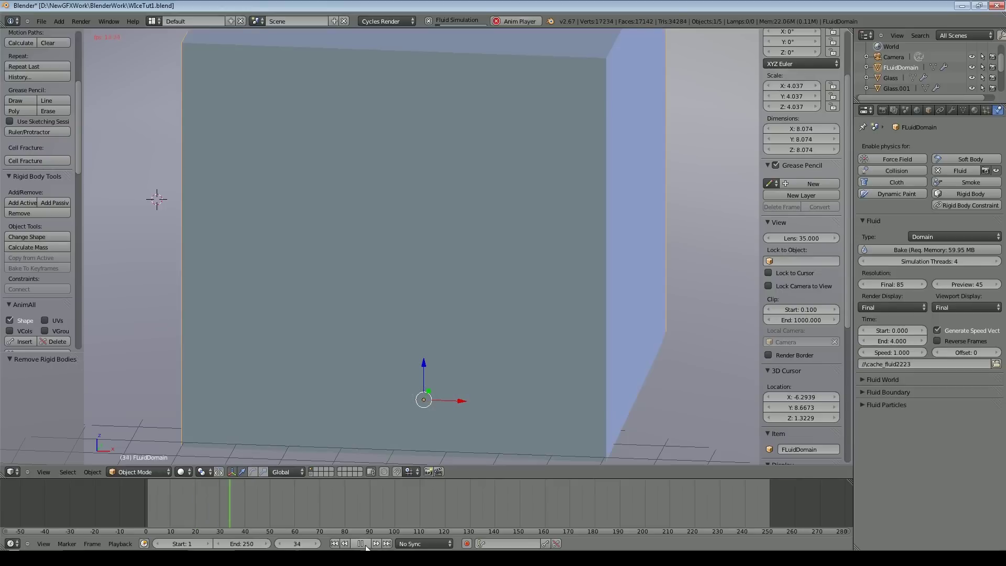
pyautogui.click(361, 544)
pyautogui.click(334, 543)
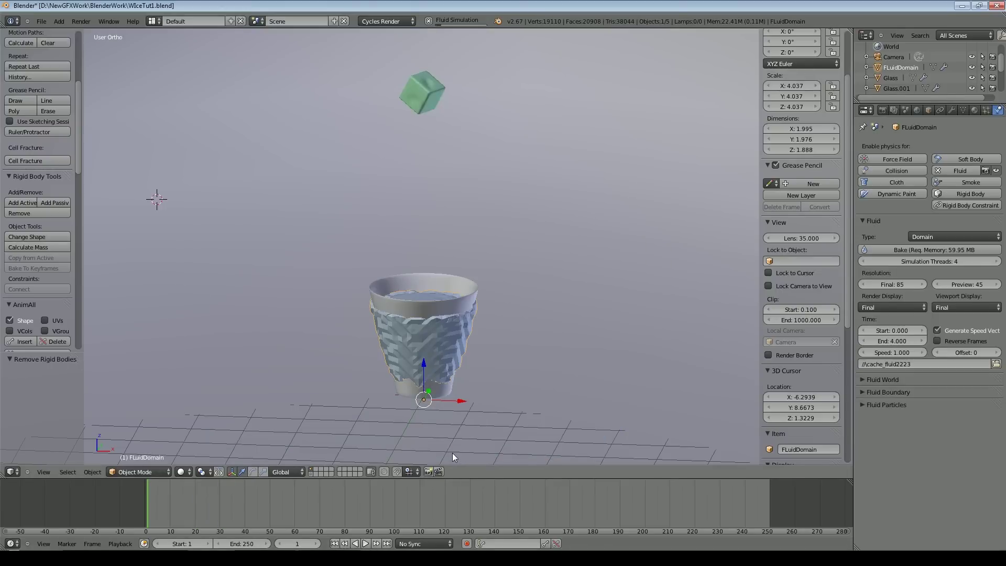
# Step: Play the newly baked frames in short stretches to examine the splash, and return to the first frame
pyautogui.click(367, 544)
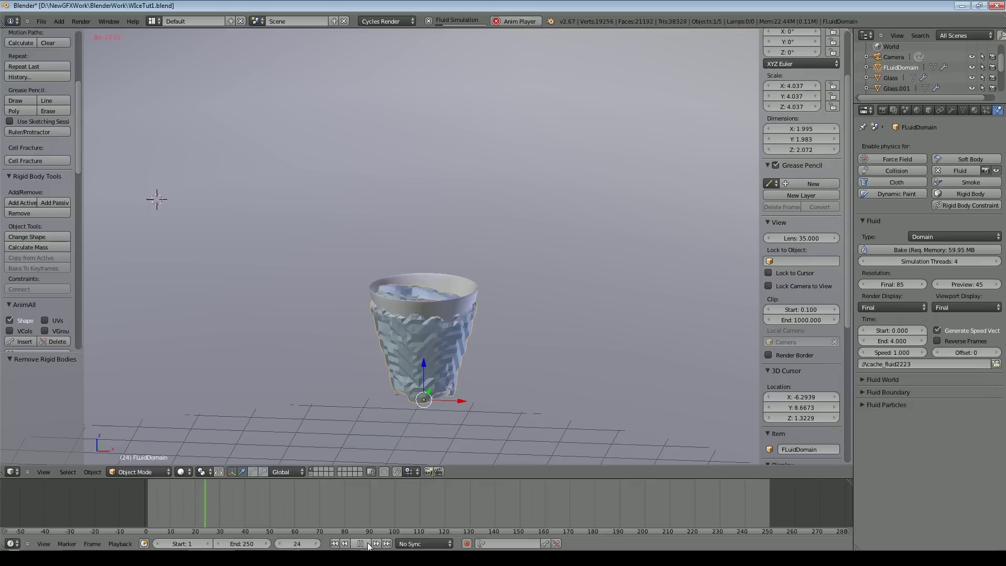
pyautogui.click(367, 544)
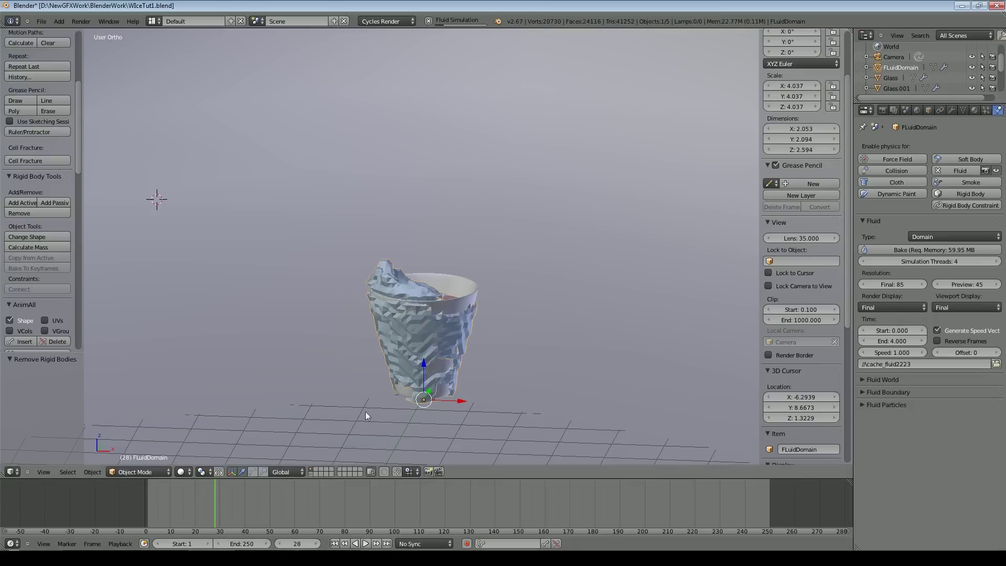
pyautogui.click(367, 544)
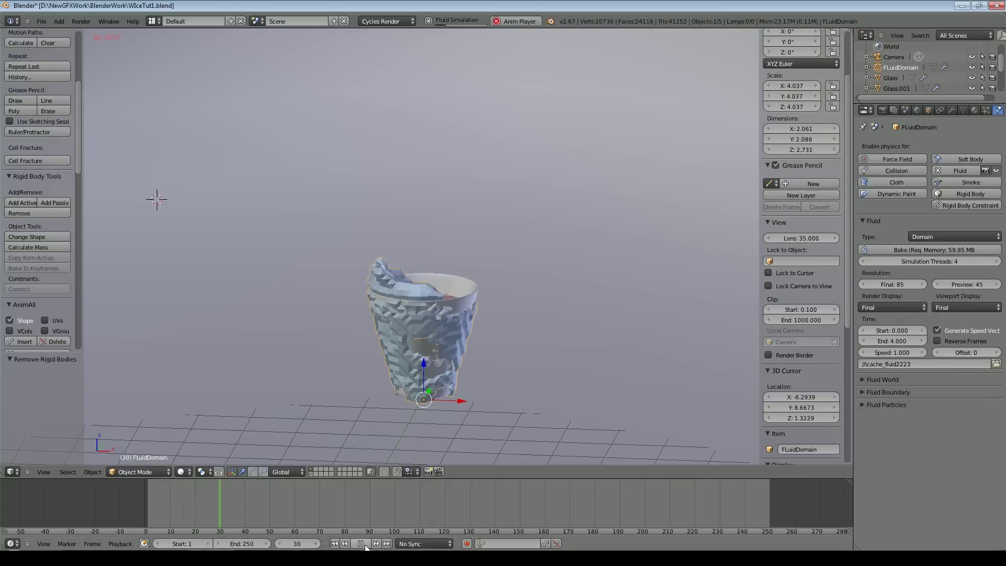
pyautogui.press('Escape')
pyautogui.hotkey('shift', 'Left')
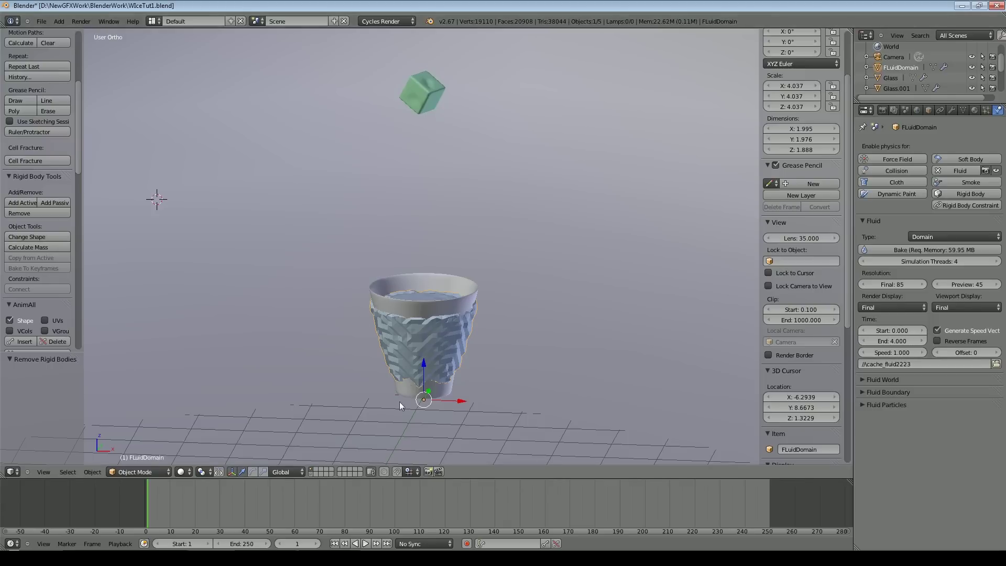
# Step: Replay the ice cube's splash, return to the first frame and save the file
pyautogui.click(365, 544)
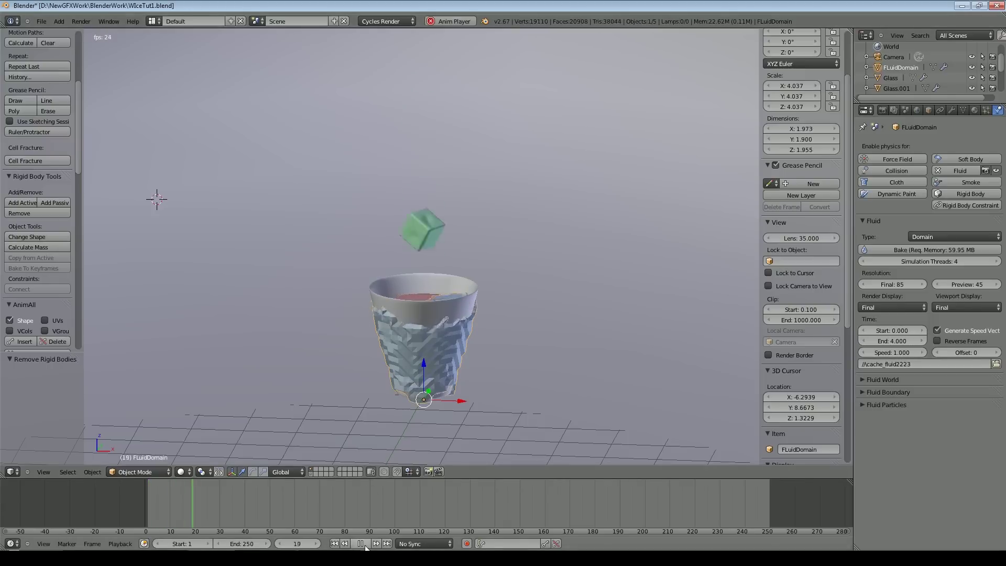
pyautogui.click(335, 543)
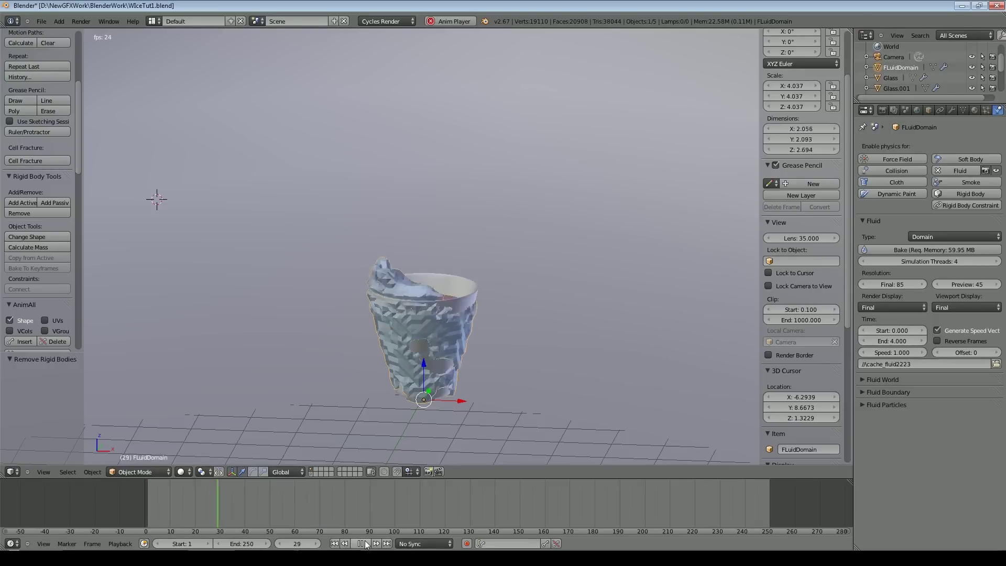
pyautogui.click(363, 543)
pyautogui.click(334, 544)
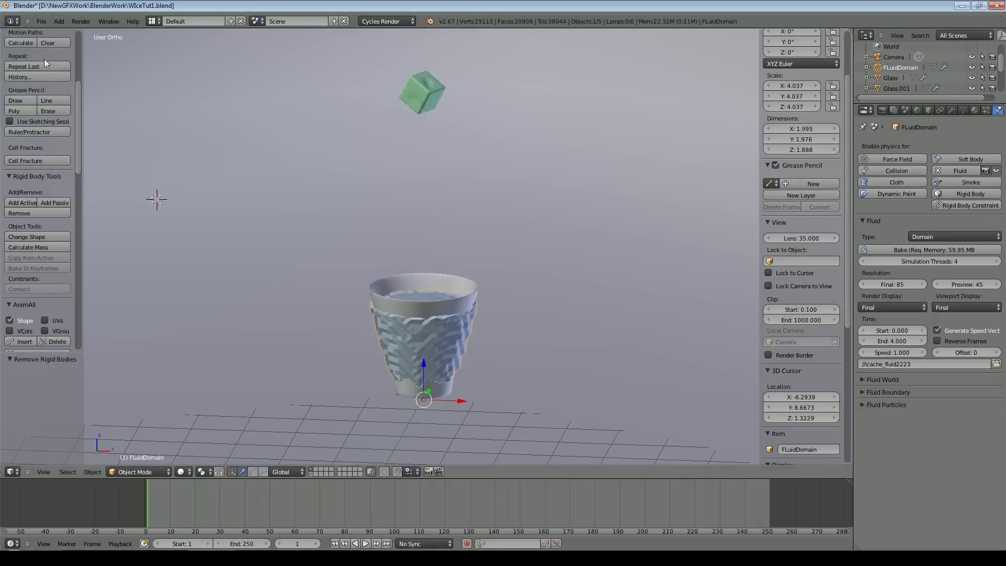
pyautogui.click(41, 21)
pyautogui.click(52, 88)
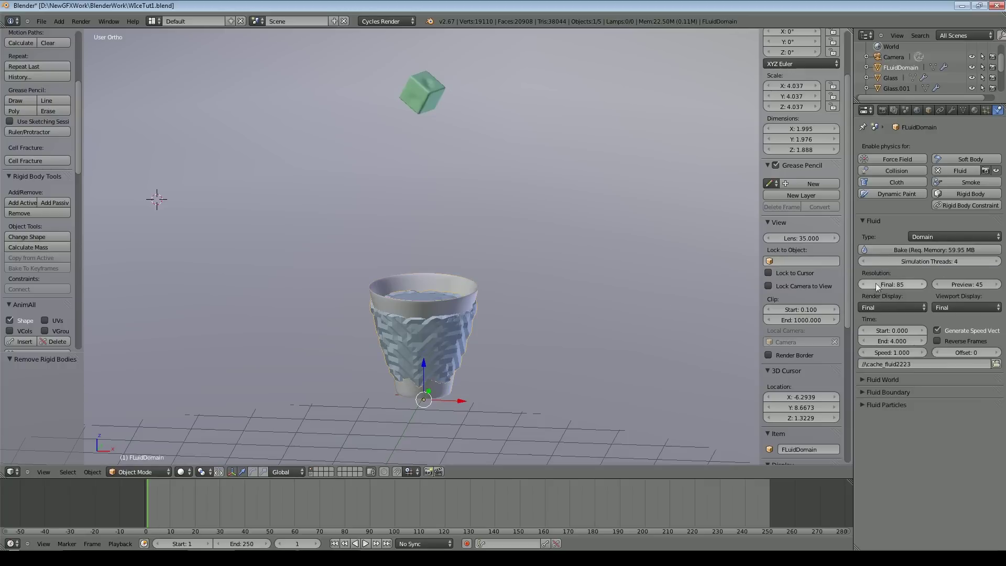
# Step: Set the fluid domain's tracer particles to 5 and expand the Fluid World settings
pyautogui.click(881, 405)
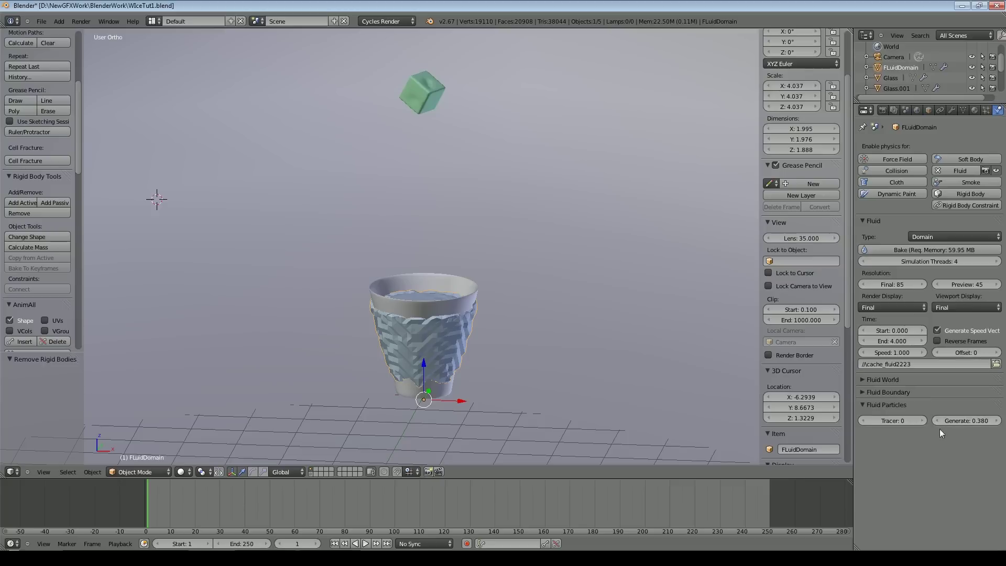
pyautogui.click(920, 420)
pyautogui.write('5')
pyautogui.press('Return')
pyautogui.click(885, 379)
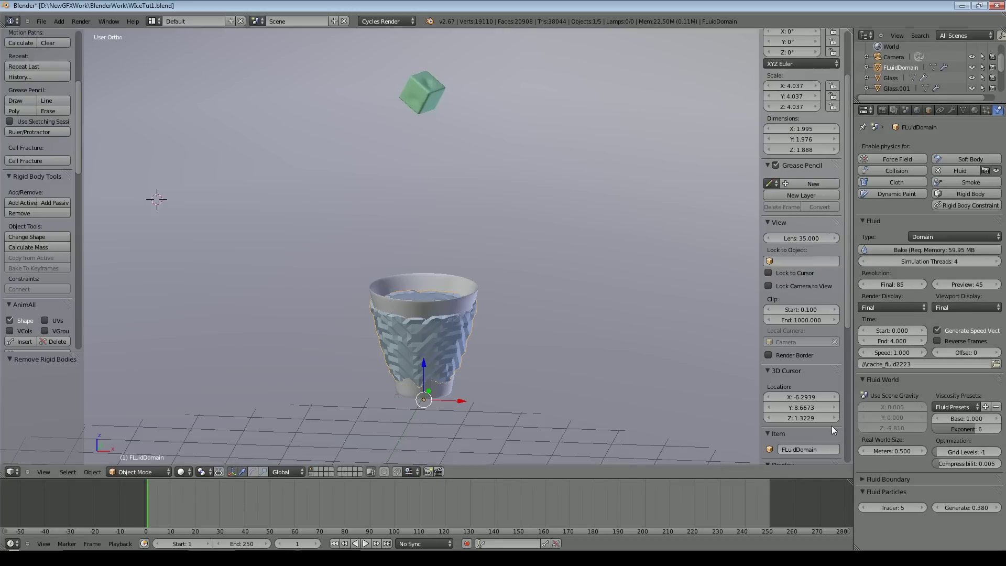
# Step: Set the fluid domain's final resolution to 150 and bake the simulation again
pyautogui.click(893, 284)
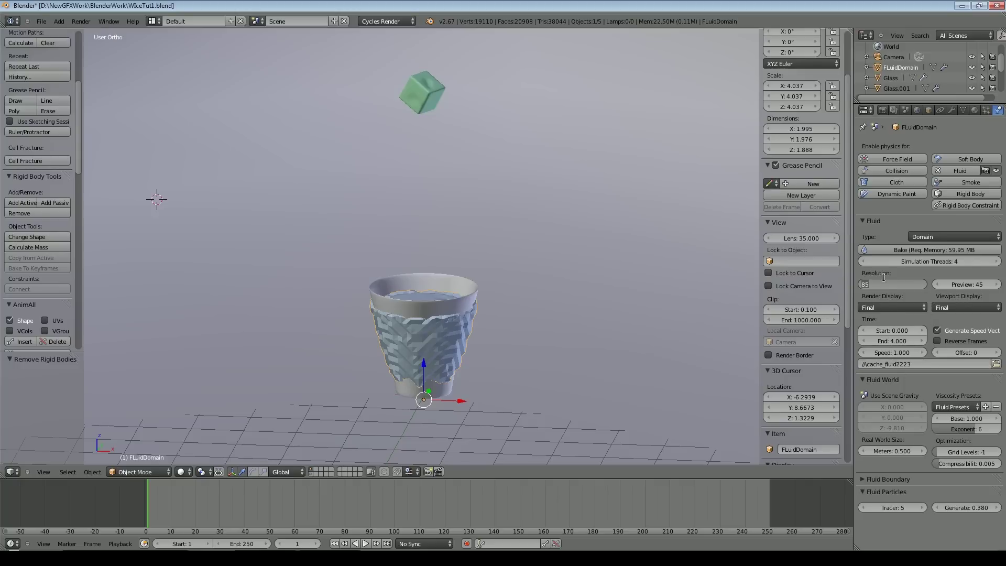
pyautogui.write('125')
pyautogui.press('Return')
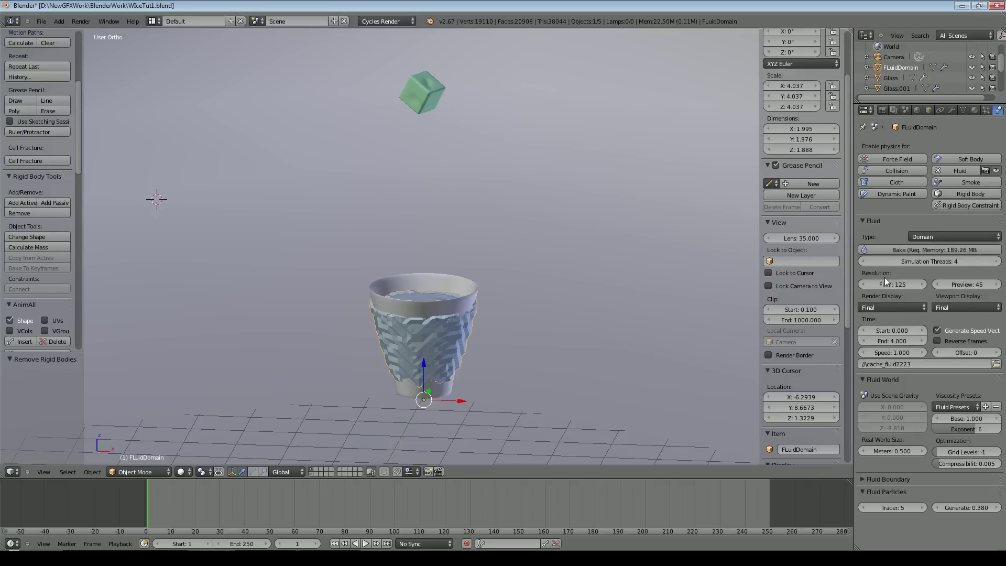
pyautogui.click(899, 283)
pyautogui.write('150')
pyautogui.press('Return')
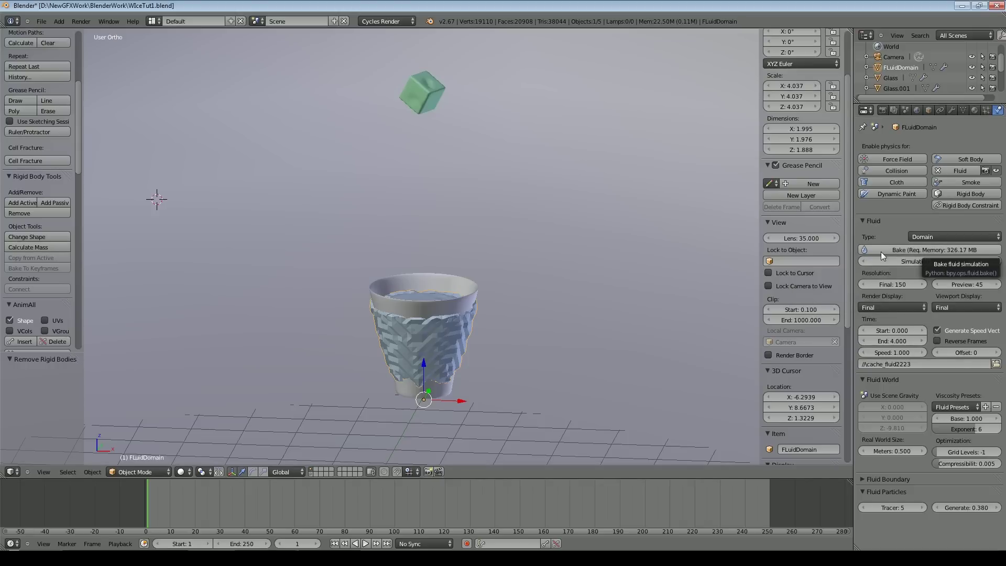
pyautogui.click(881, 252)
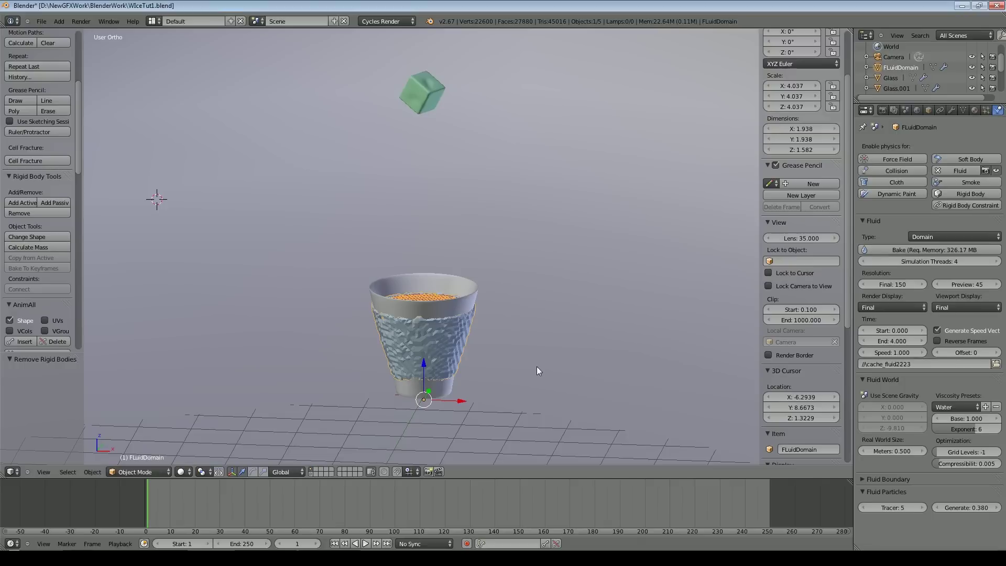
# Step: Play the high-resolution bake to examine the splash and droplets, and return to the first frame
pyautogui.click(365, 544)
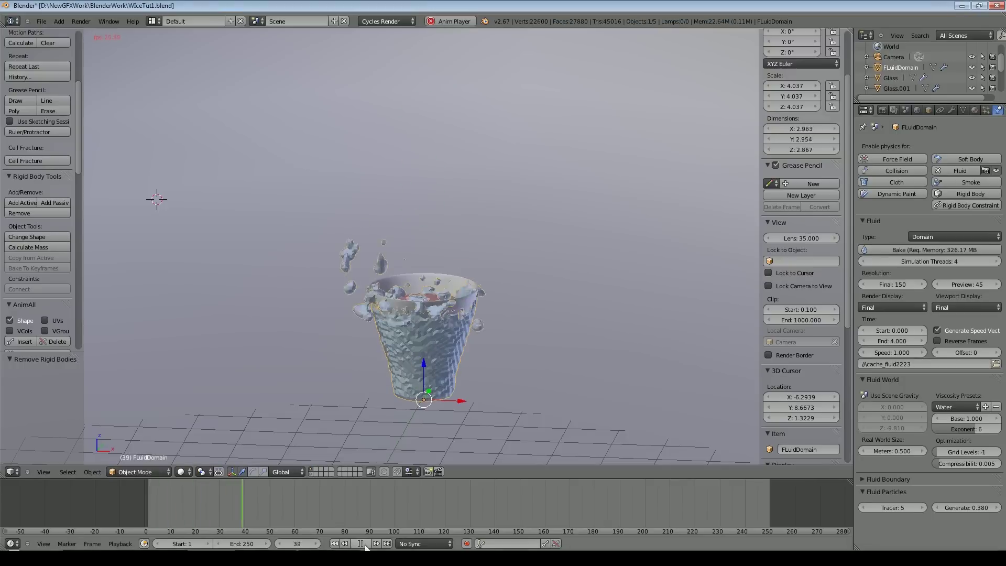
pyautogui.click(361, 544)
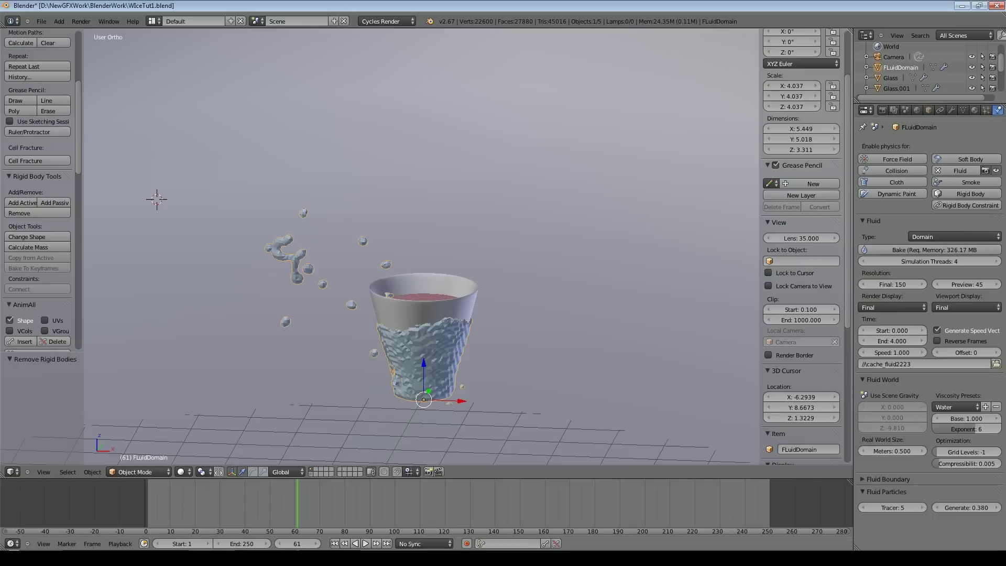
pyautogui.click(334, 544)
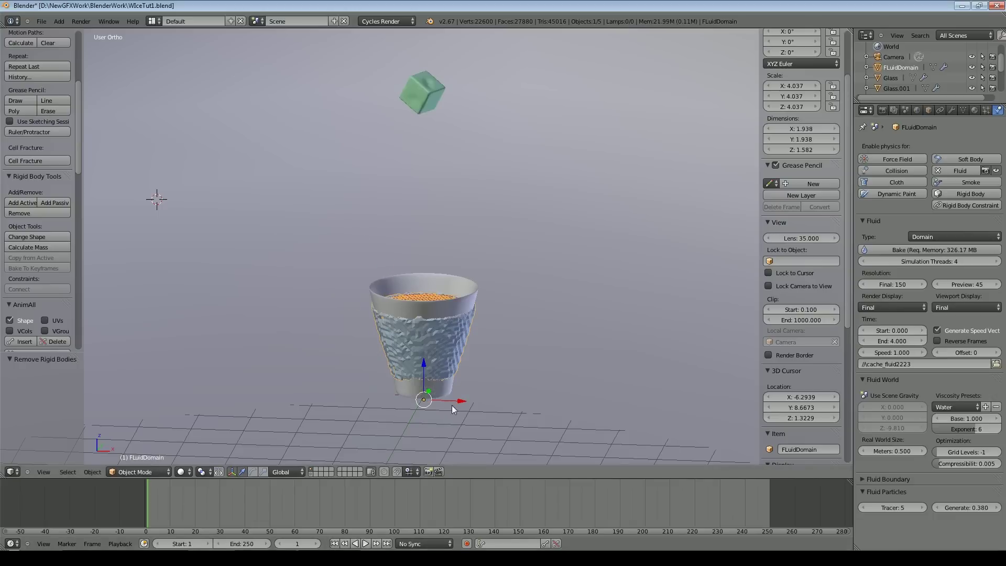
# Step: Scale the water object inside the glass down to 0.472 in X and Y, keeping its height
pyautogui.press('z')
pyautogui.scroll(5, 530, 328)
pyautogui.rightClick(480, 392)
pyautogui.scroll(-3, 498, 429)
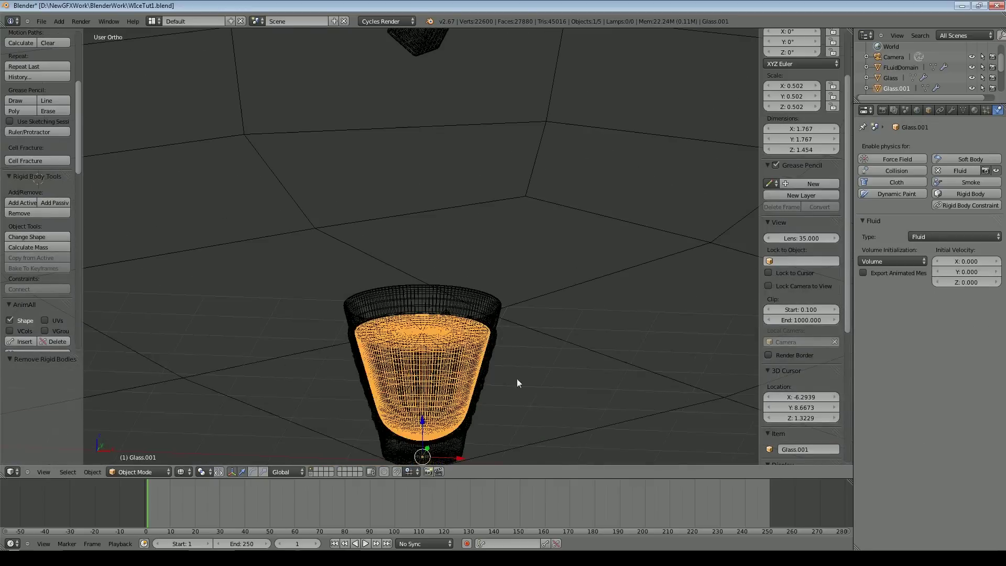
pyautogui.press('s')
pyautogui.hotkey('shift', 'z')
pyautogui.click(528, 394)
pyautogui.press('Tab')
pyautogui.press('Tab')
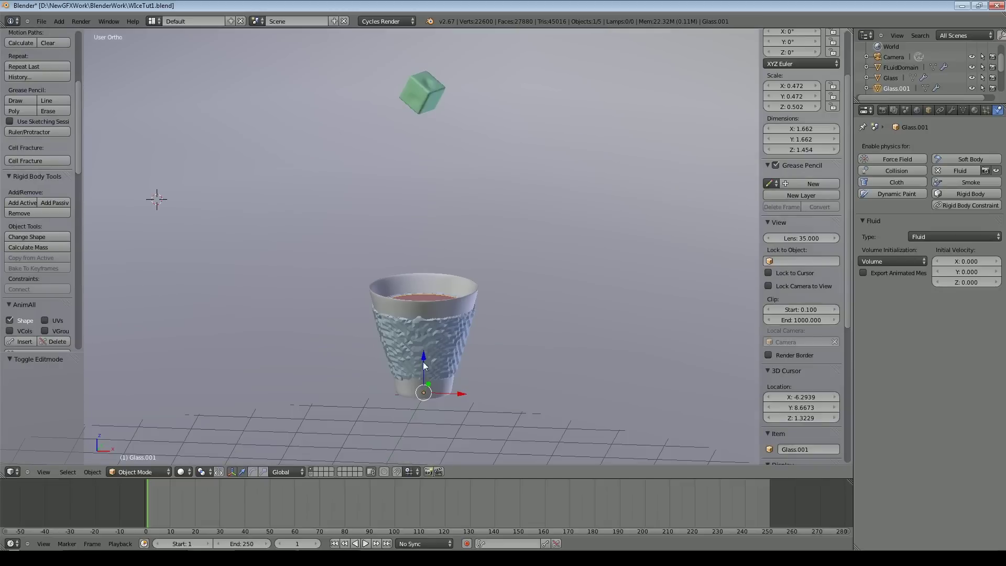
# Step: Replay the splash, return to the first frame and inspect the ice cube's fluid obstacle settings
pyautogui.click(366, 543)
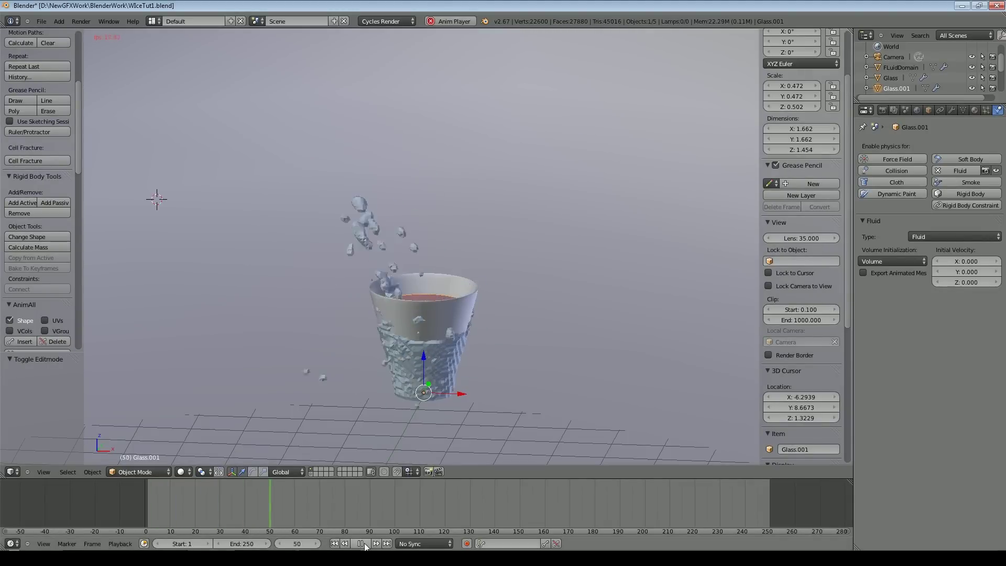
pyautogui.press('Escape')
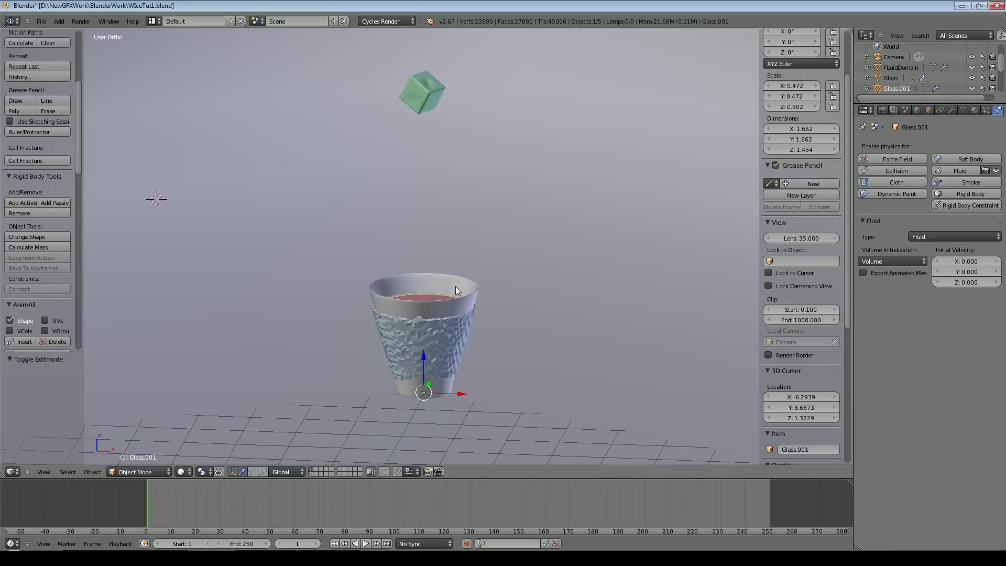
pyautogui.rightClick(420, 93)
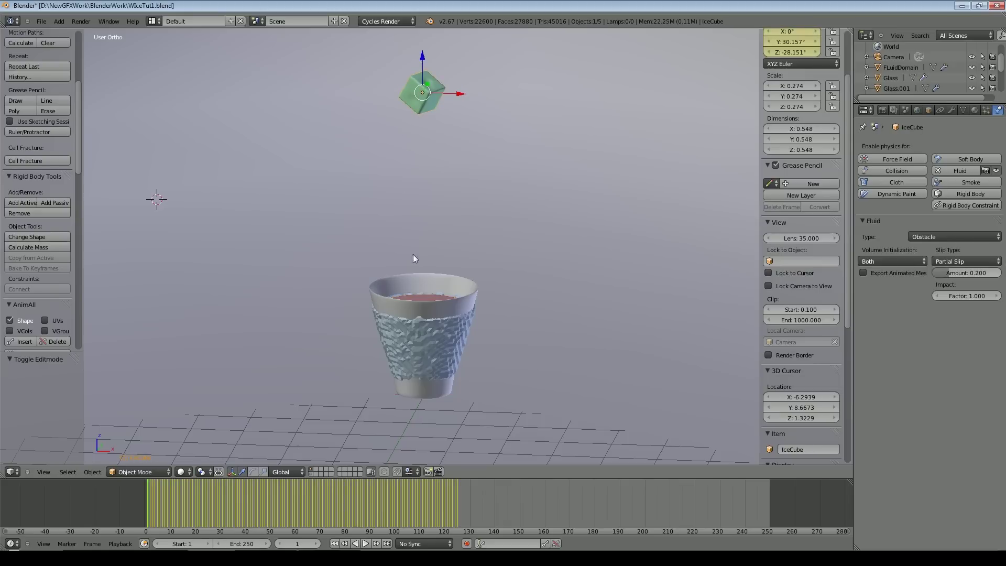
# Step: Set the fluid domain's base viscosity to 0.85
pyautogui.rightClick(451, 340)
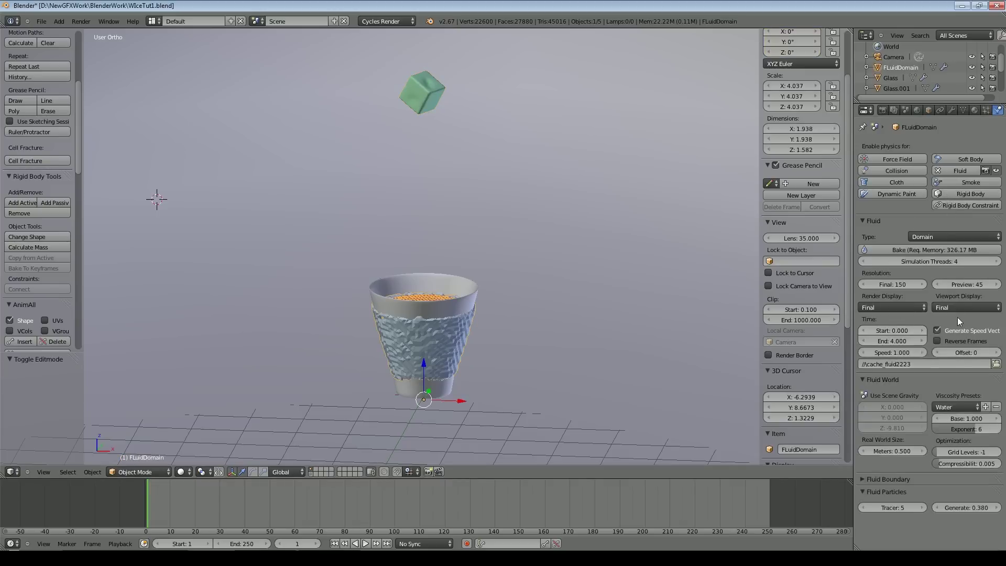
pyautogui.click(970, 421)
pyautogui.write('.85')
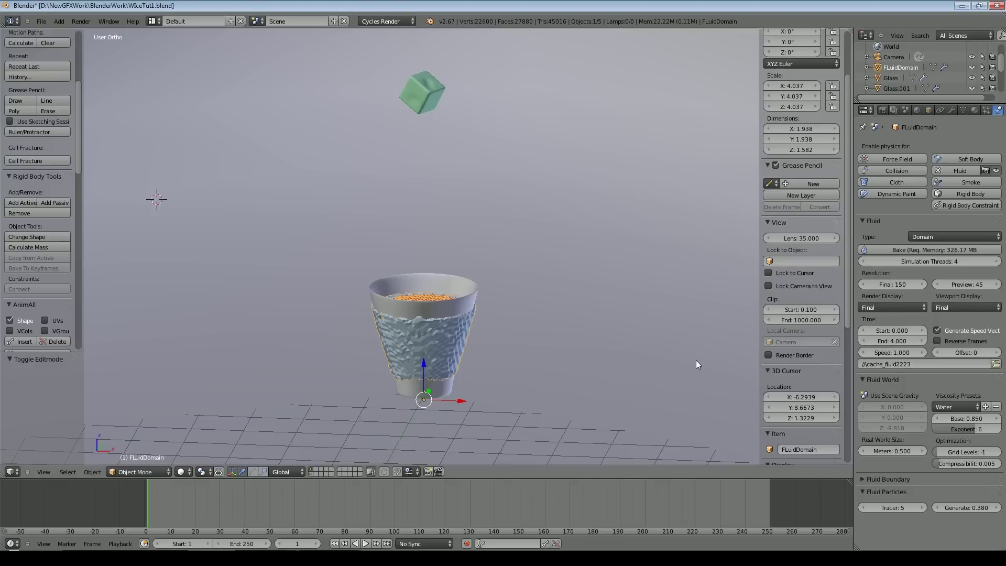
# Step: In the domain's Fluid Boundary settings, disable Remove air bubbles and set the surface subdivisions to 1
pyautogui.click(863, 480)
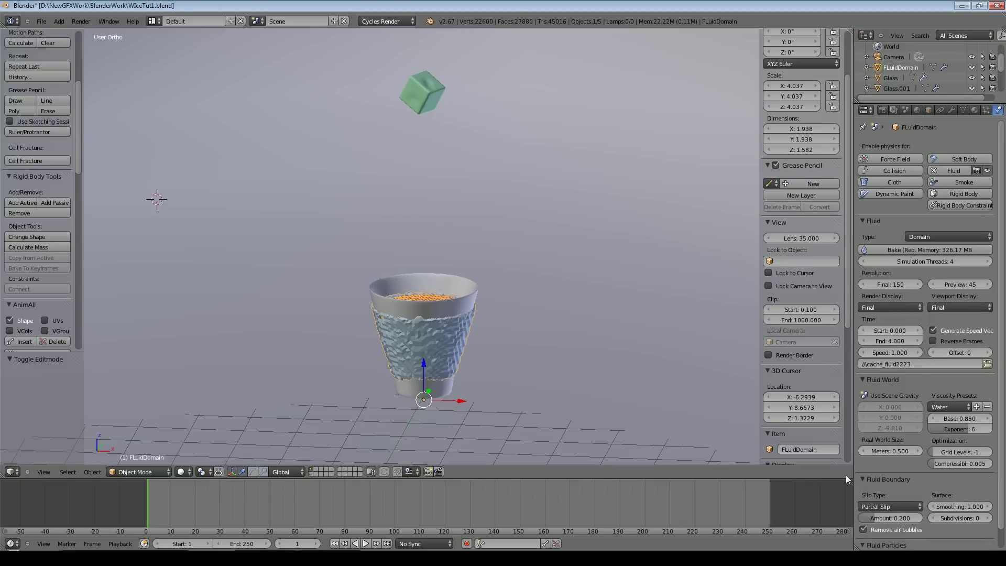
pyautogui.scroll(-1, 907, 453)
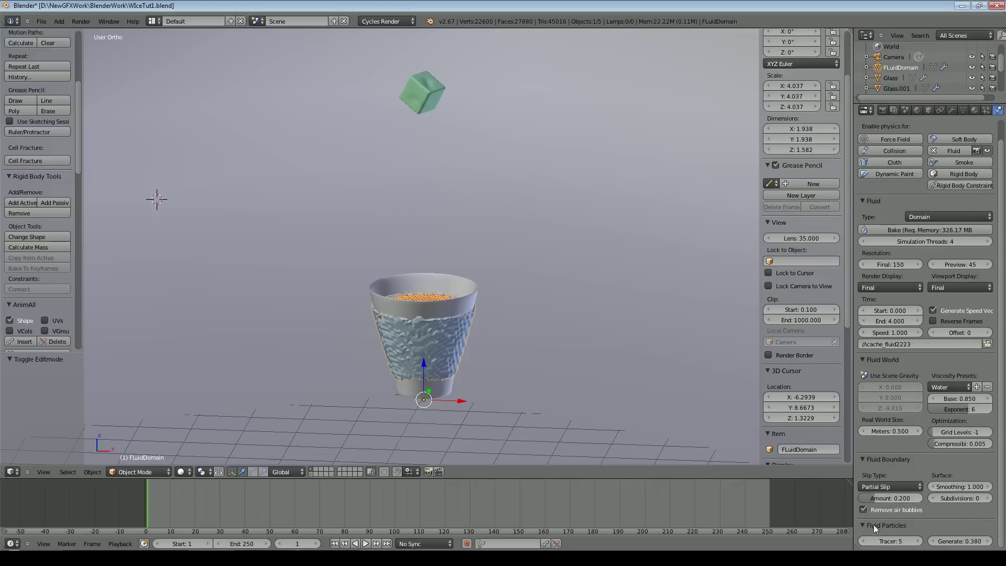
pyautogui.click(865, 510)
pyautogui.click(988, 499)
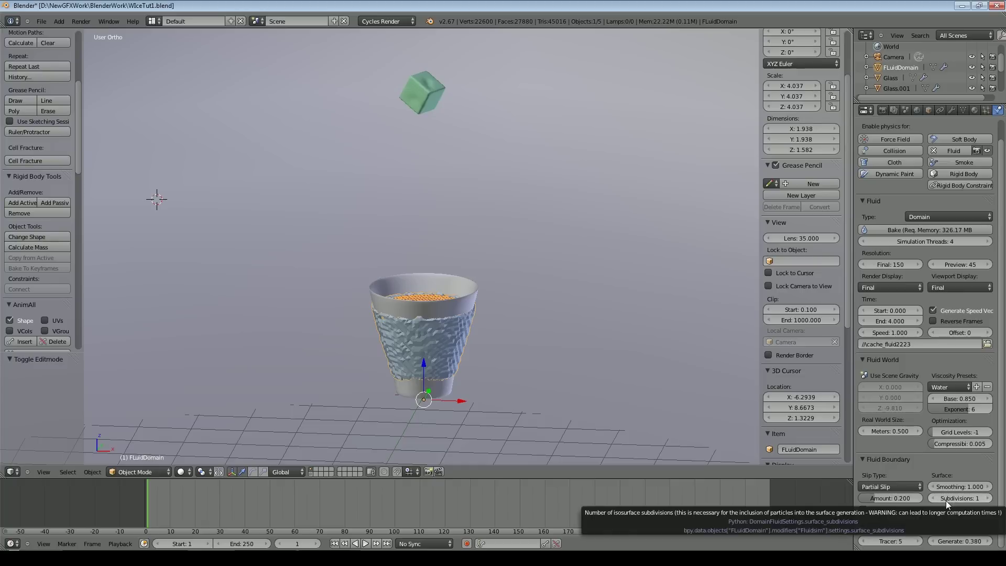
# Step: Apply smooth shading to the fluid domain, check its modifier stack and save the file
pyautogui.scroll(8, 37, 197)
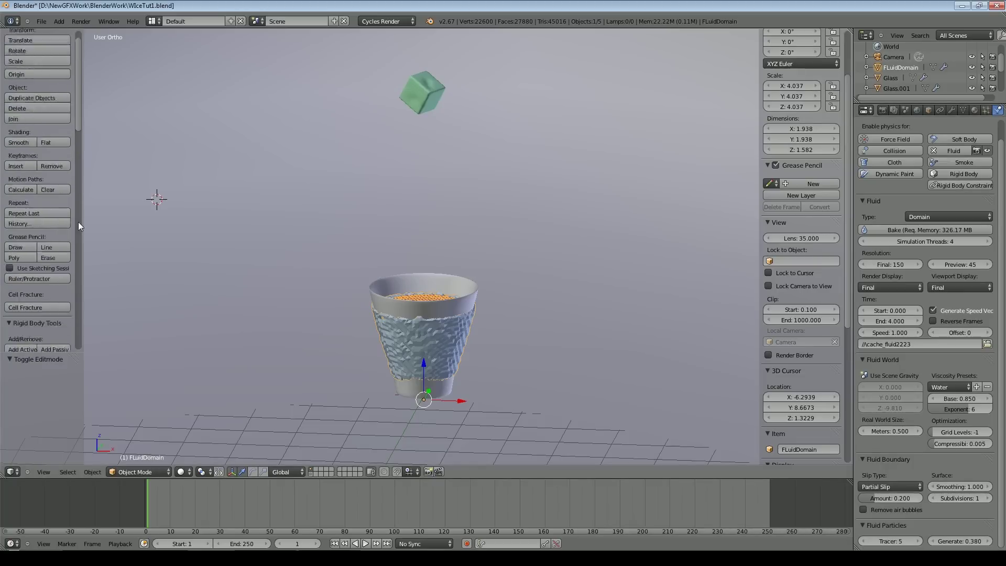
pyautogui.click(24, 164)
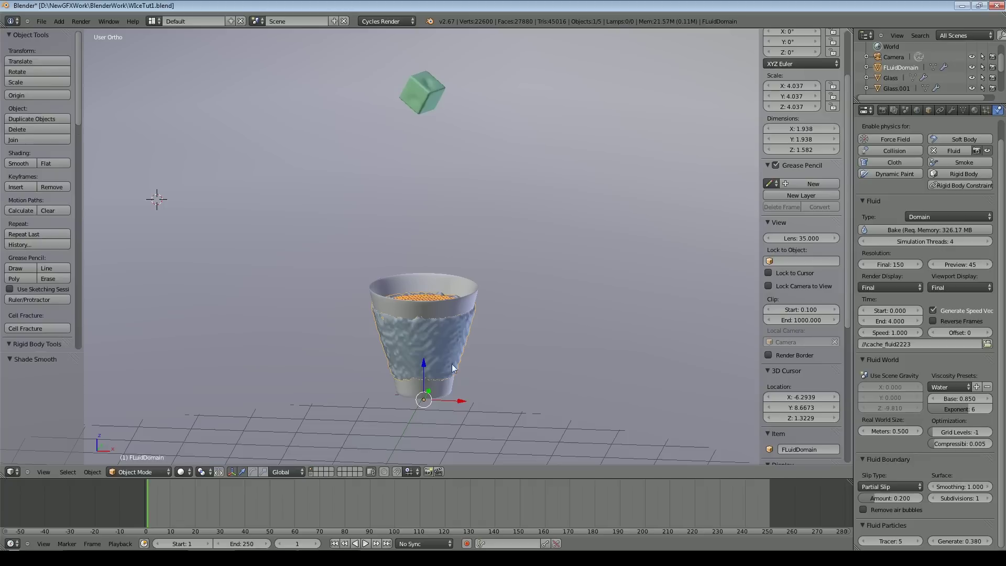
pyautogui.click(951, 109)
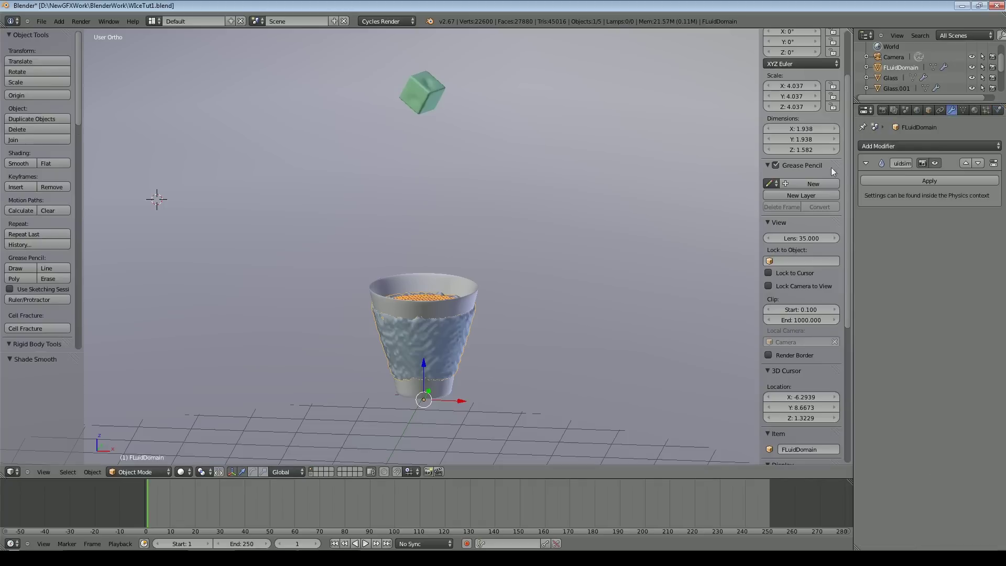
pyautogui.click(888, 146)
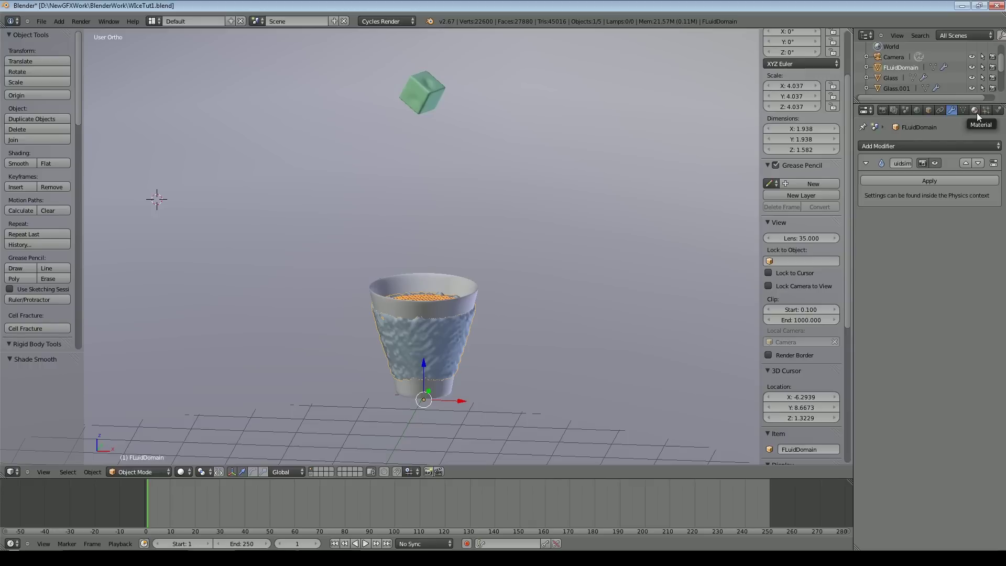
pyautogui.click(998, 109)
pyautogui.click(40, 21)
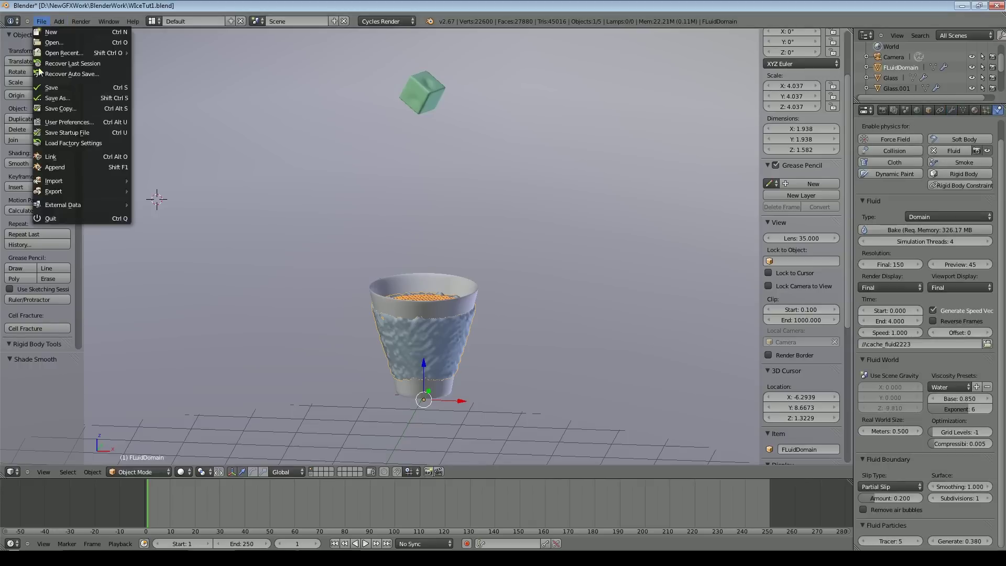
pyautogui.click(51, 87)
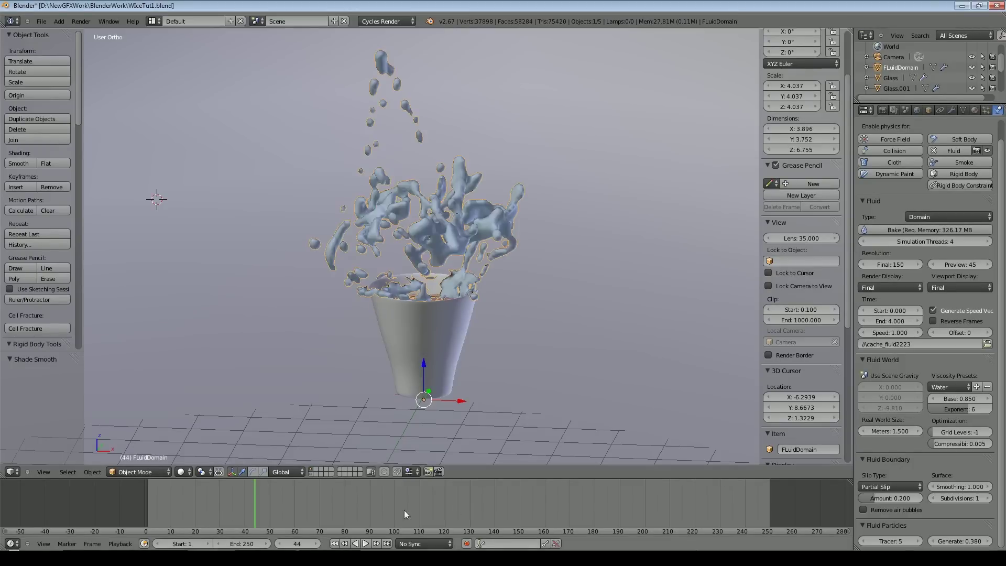
# Step: Play the new bake from the first frame and scrub back through it to examine the splash and droplets
pyautogui.click(334, 544)
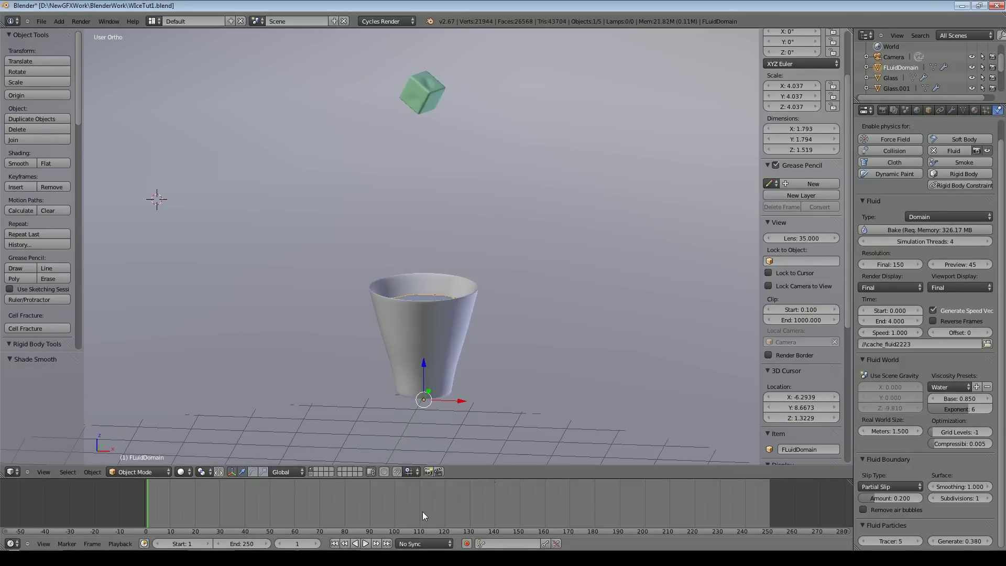
pyautogui.click(366, 544)
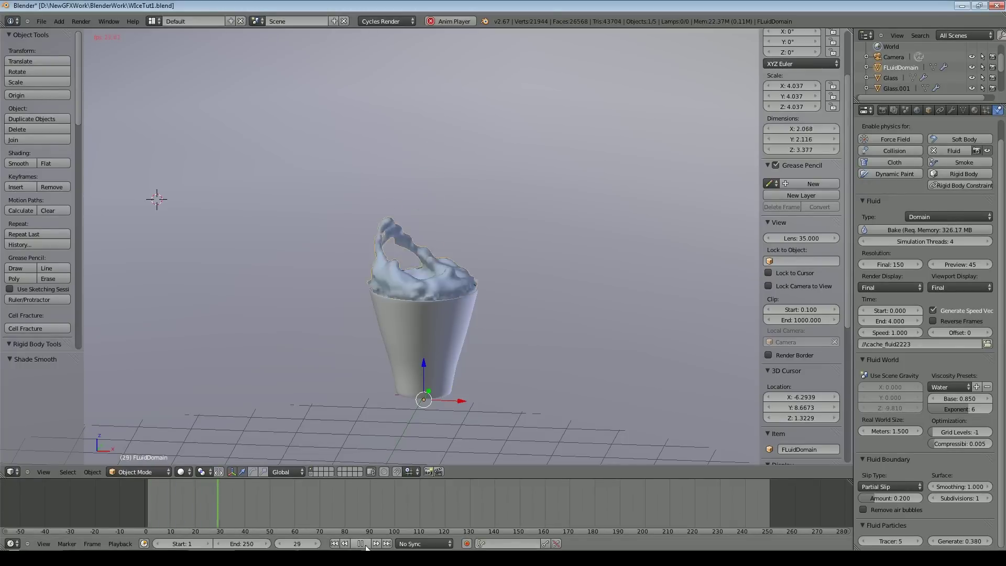
pyautogui.click(362, 545)
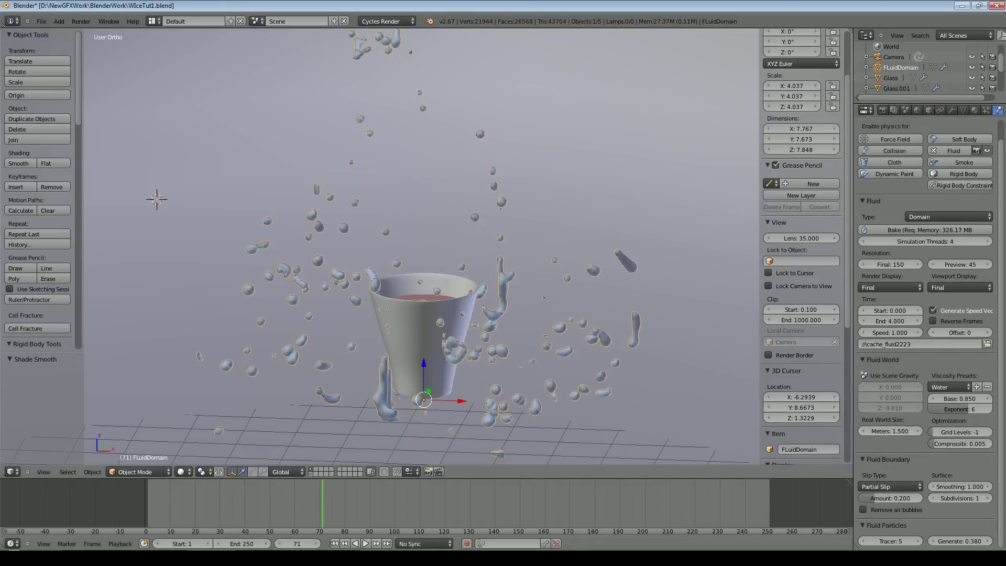
pyautogui.moveTo(246, 502); pyautogui.dragTo(148, 506)
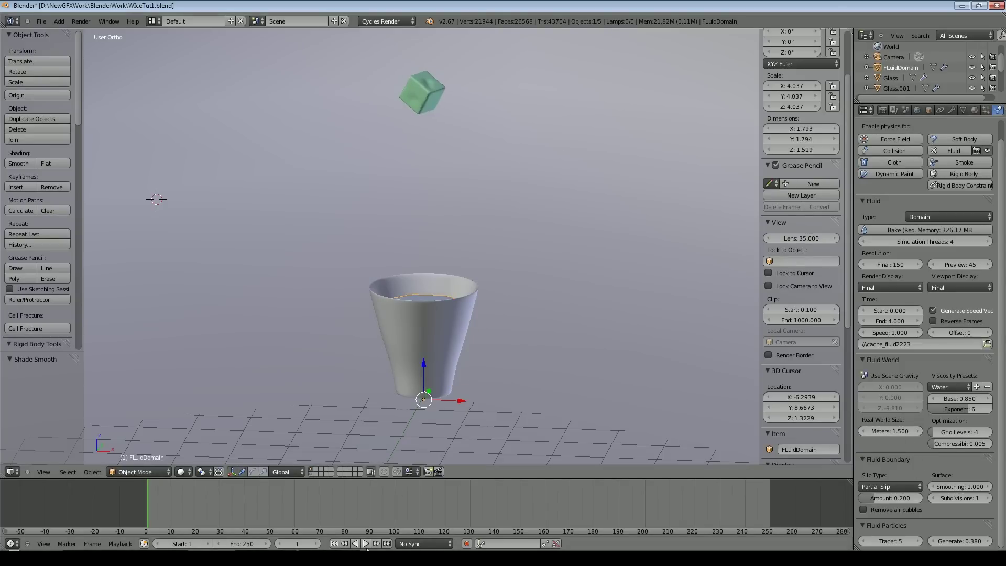
pyautogui.click(366, 544)
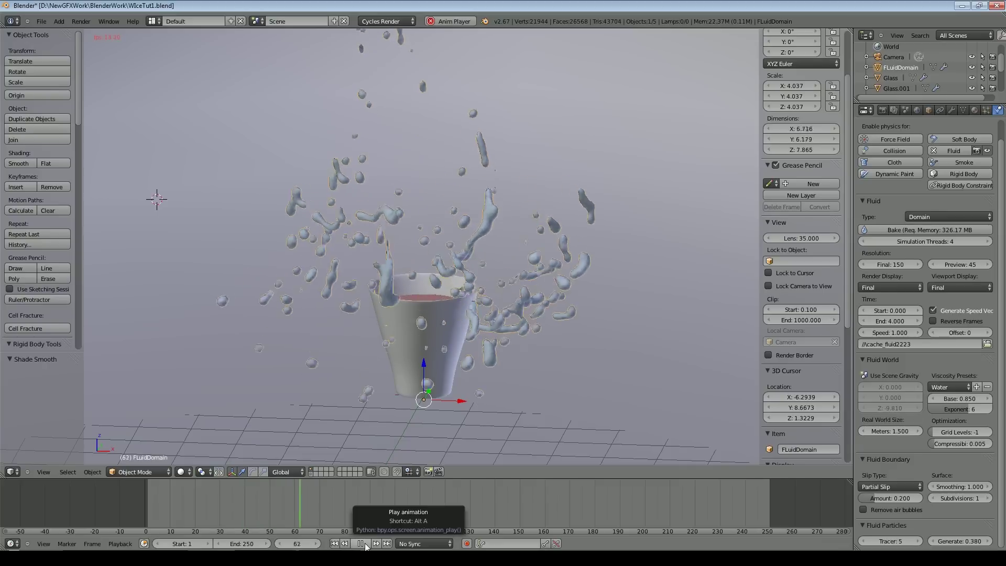
pyautogui.click(365, 544)
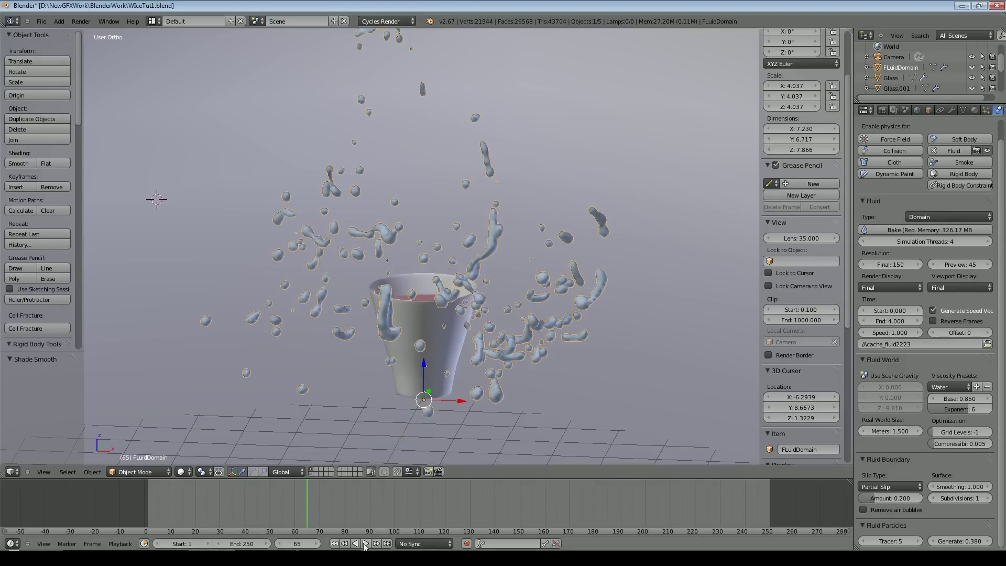
pyautogui.moveTo(300, 514); pyautogui.dragTo(193, 520)
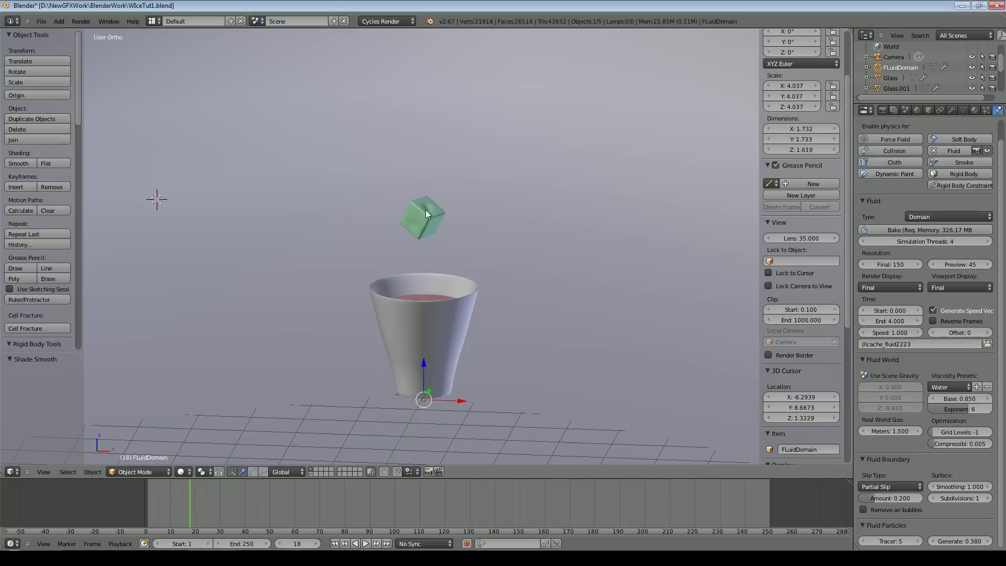
# Step: Replay the animation from the first frame and pause it at frame 48
pyautogui.click(338, 544)
pyautogui.click(366, 544)
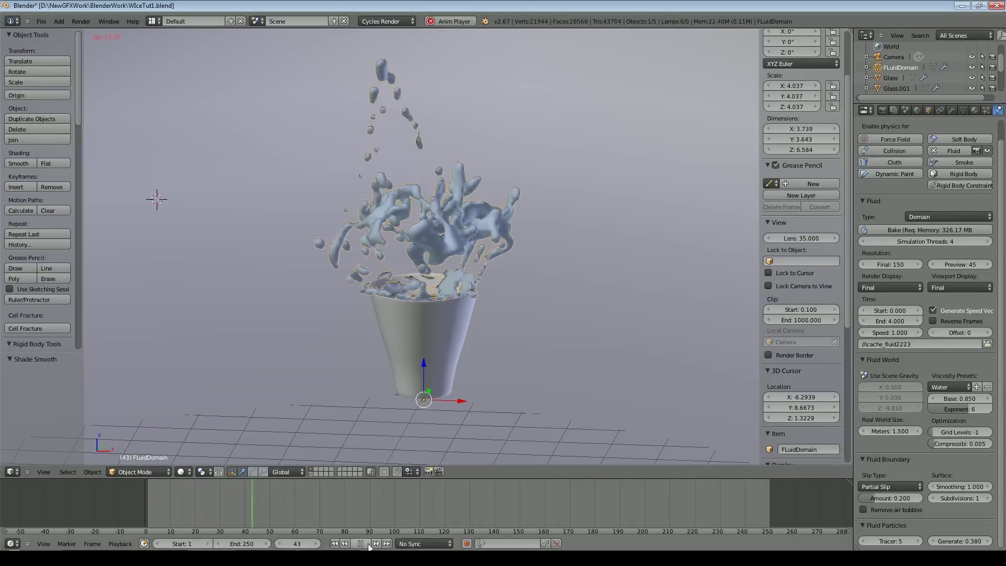
pyautogui.click(361, 544)
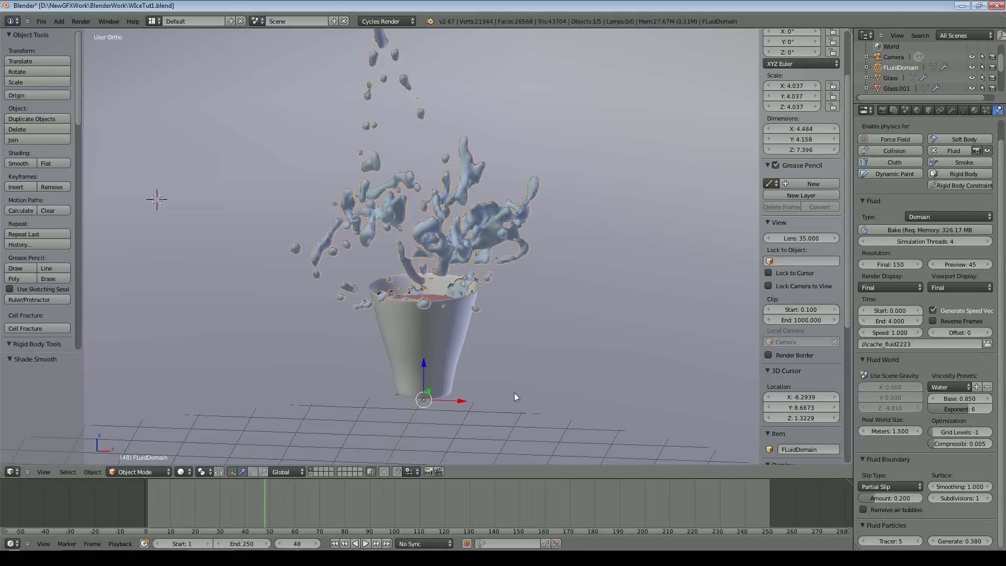
# Step: In camera view, move the camera by -0.256 in X and 1.105 in Z to reframe the splash, and save the file
pyautogui.press('KP_0')
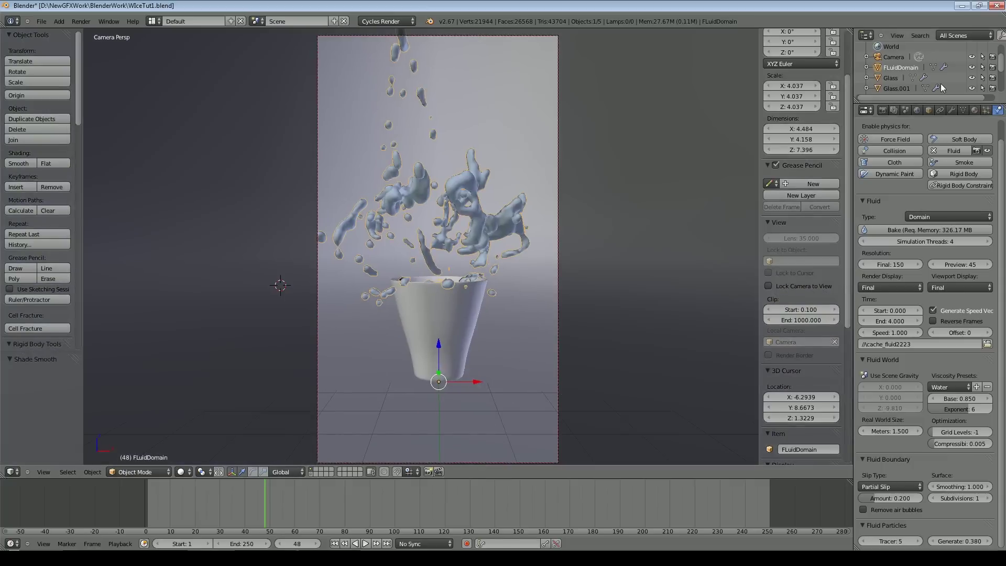
pyautogui.scroll(2, 940, 88)
pyautogui.click(890, 79)
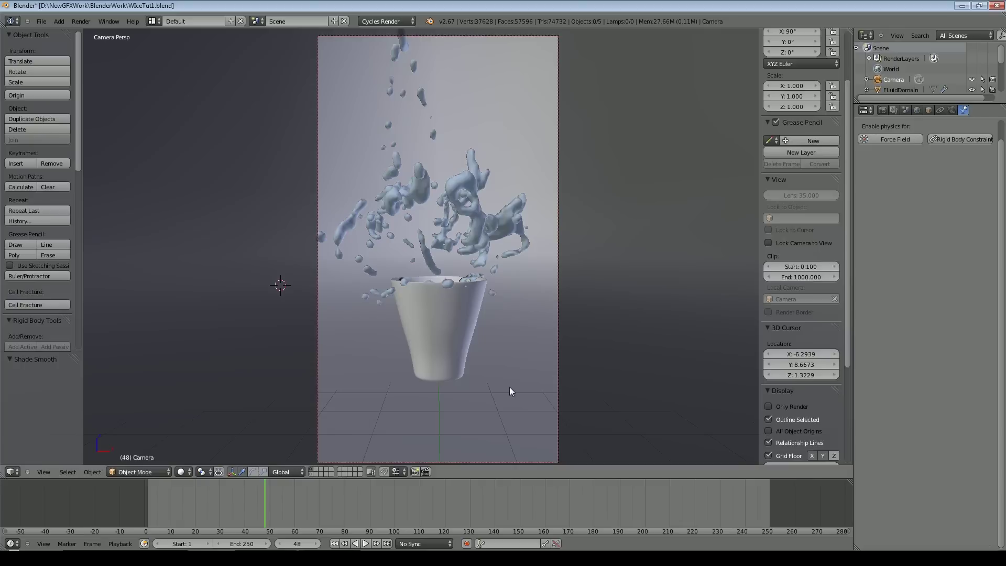
pyautogui.press('g')
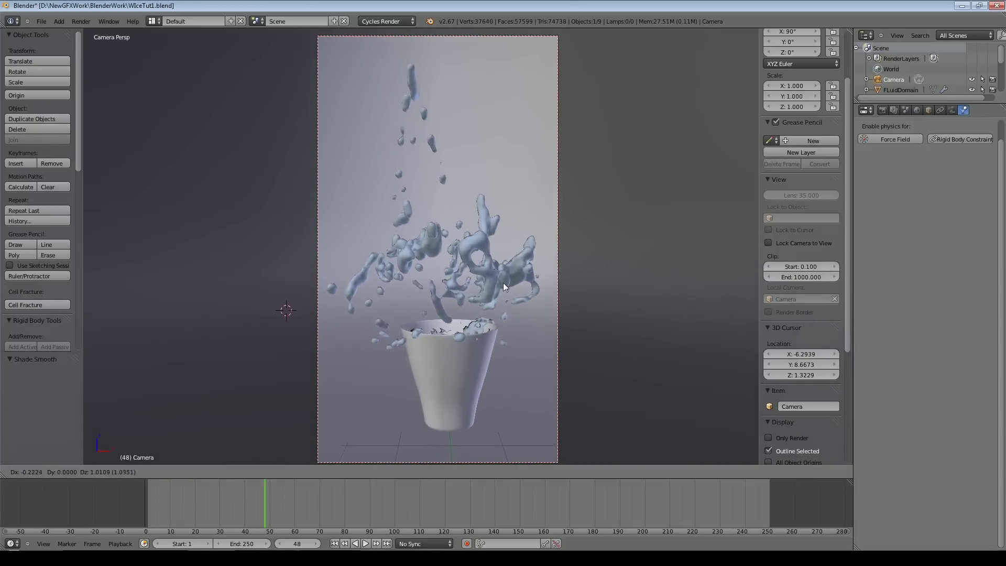
pyautogui.click(501, 277)
pyautogui.hotkey('ctrl', 's')
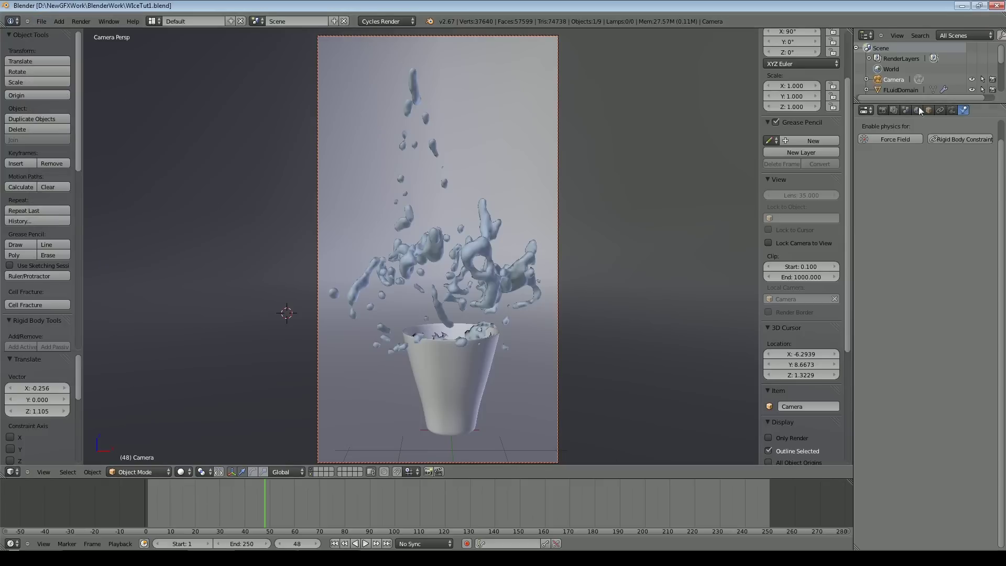
# Step: Add a Subdivision Surface modifier to the fluid domain and open its Water material settings
pyautogui.rightClick(506, 276)
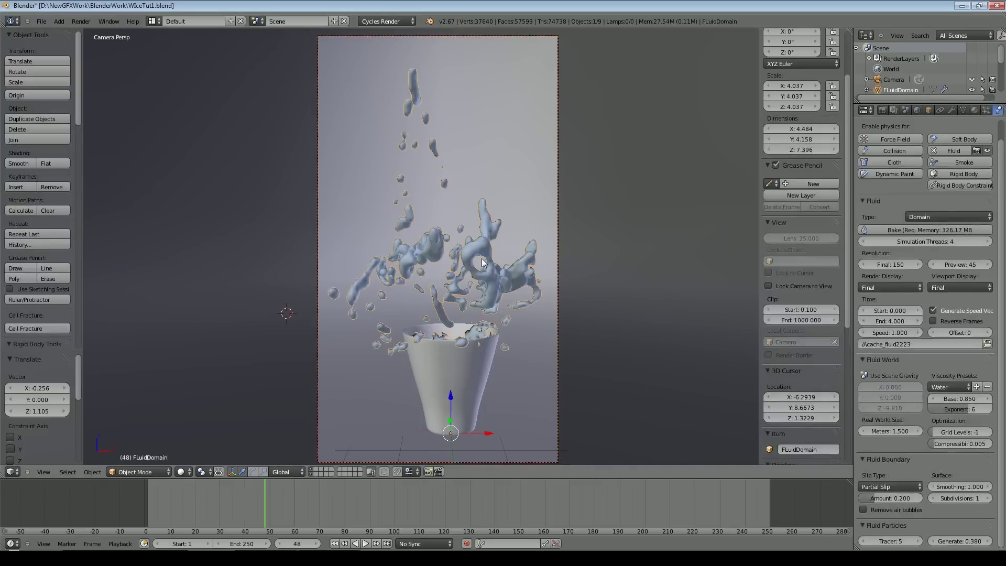
pyautogui.click(952, 110)
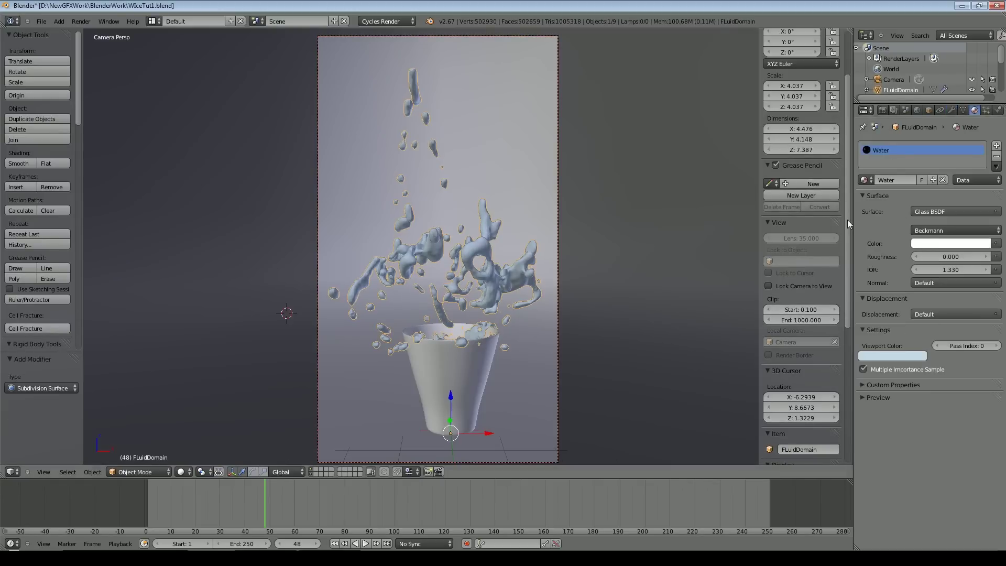
# Step: Move the inner Glass.001 object filling the cup to the second layer so it leaves the visible scene
pyautogui.press('z')
pyautogui.rightClick(463, 375)
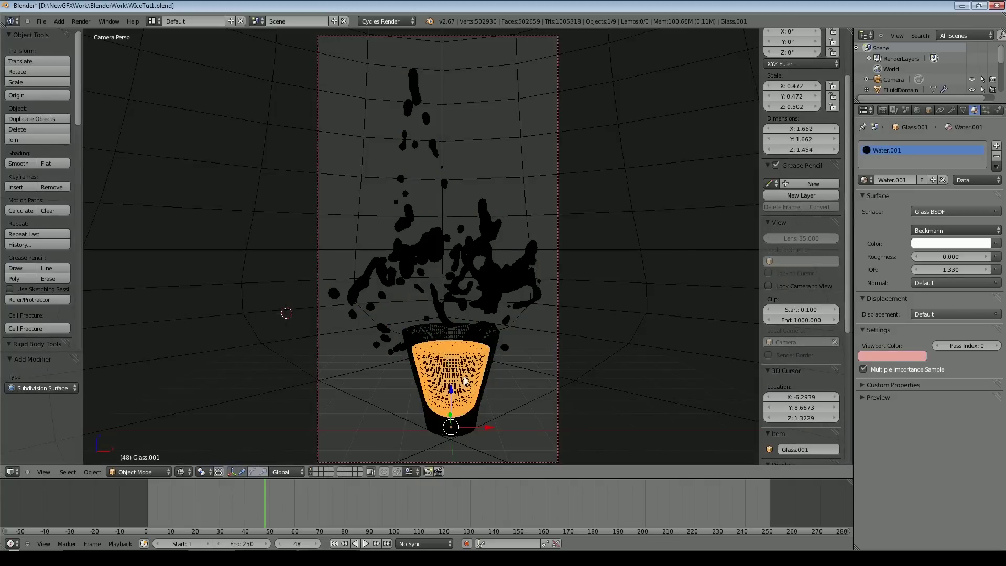
pyautogui.press('m')
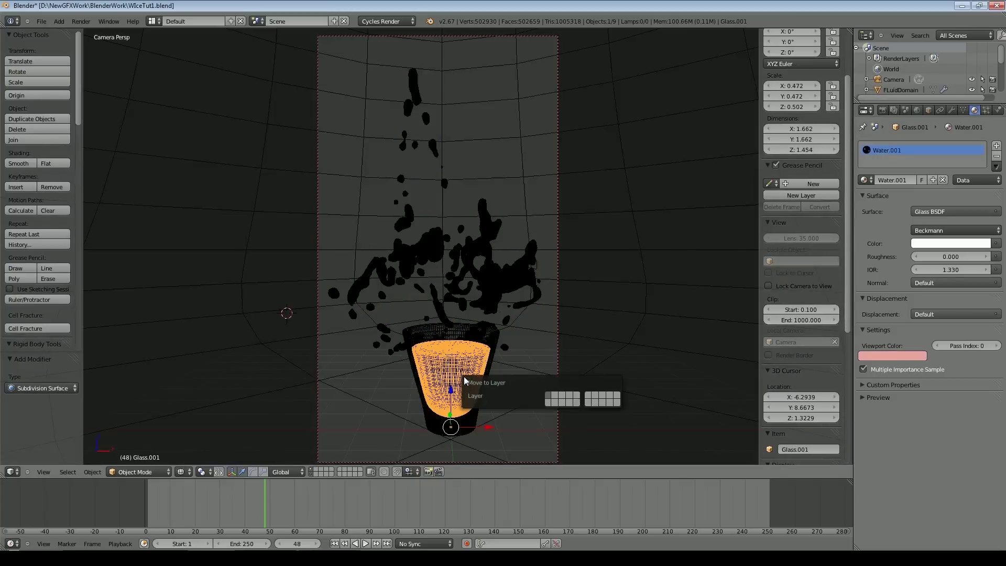
pyautogui.click(554, 395)
pyautogui.hotkey('shift', 'z')
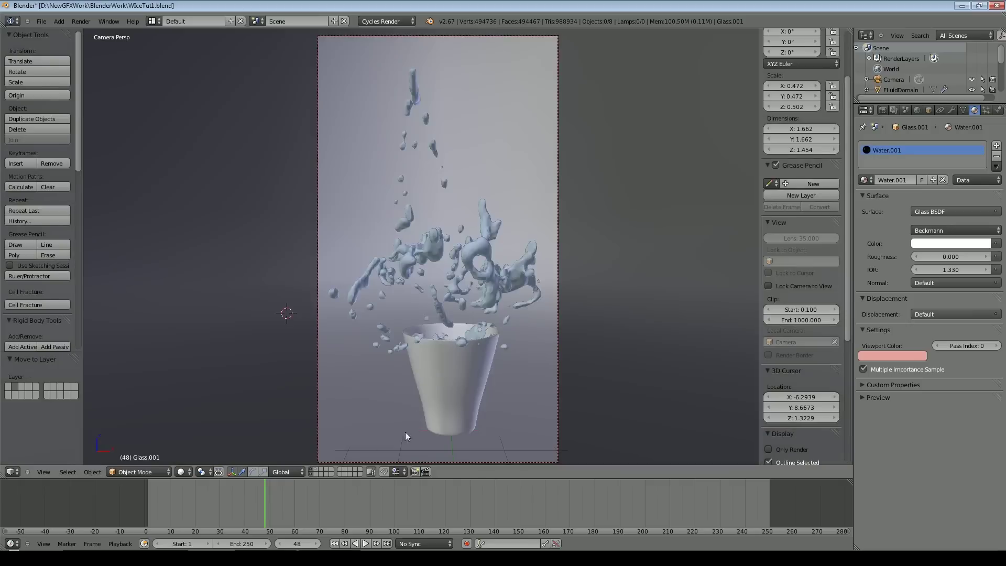
# Step: Save the file and preview the splash with rendered viewport shading
pyautogui.click(41, 22)
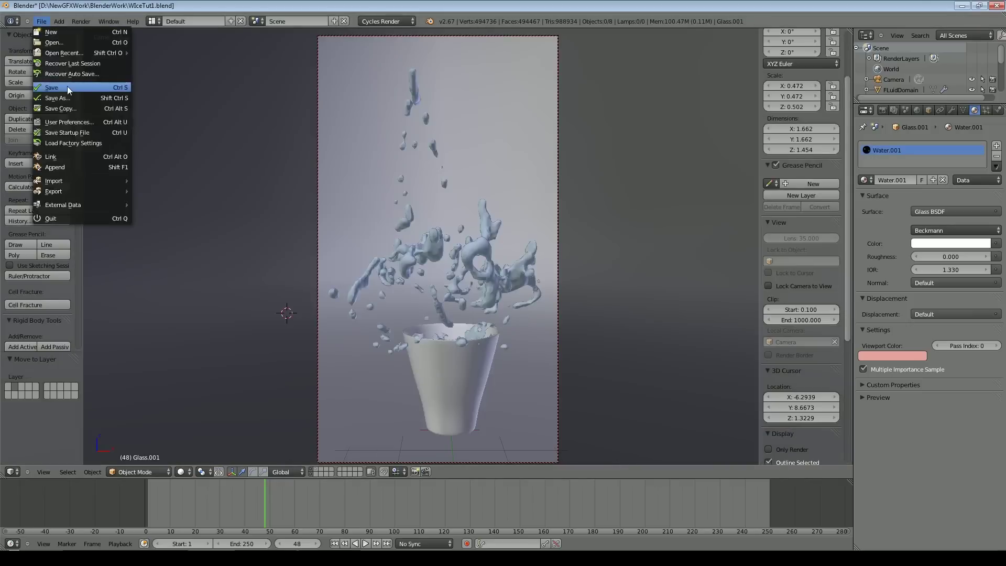
pyautogui.click(68, 90)
pyautogui.click(181, 472)
pyautogui.click(209, 405)
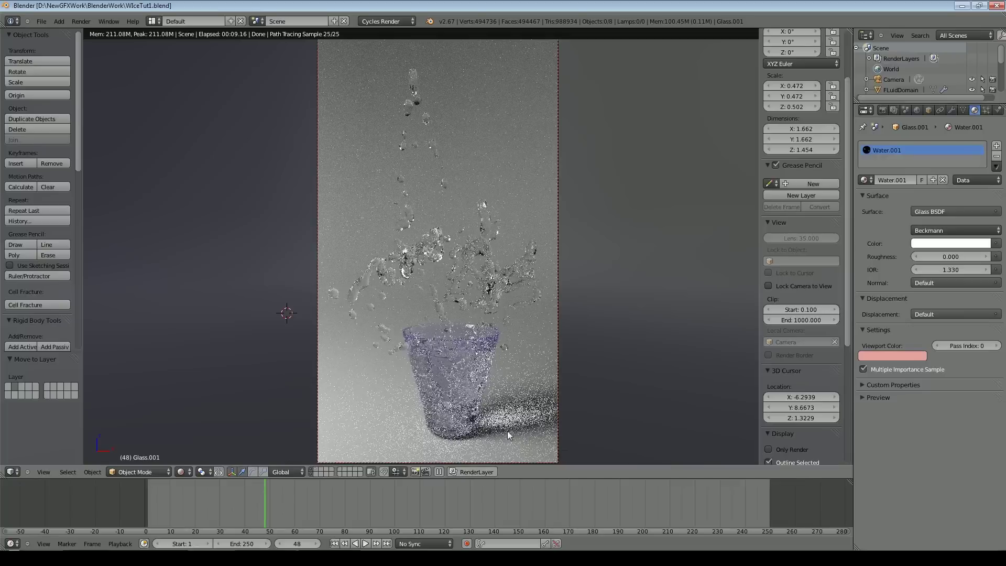
# Step: Set the Cycles preview samples to 50
pyautogui.click(883, 111)
pyautogui.click(965, 476)
pyautogui.write('50')
pyautogui.press('Return')
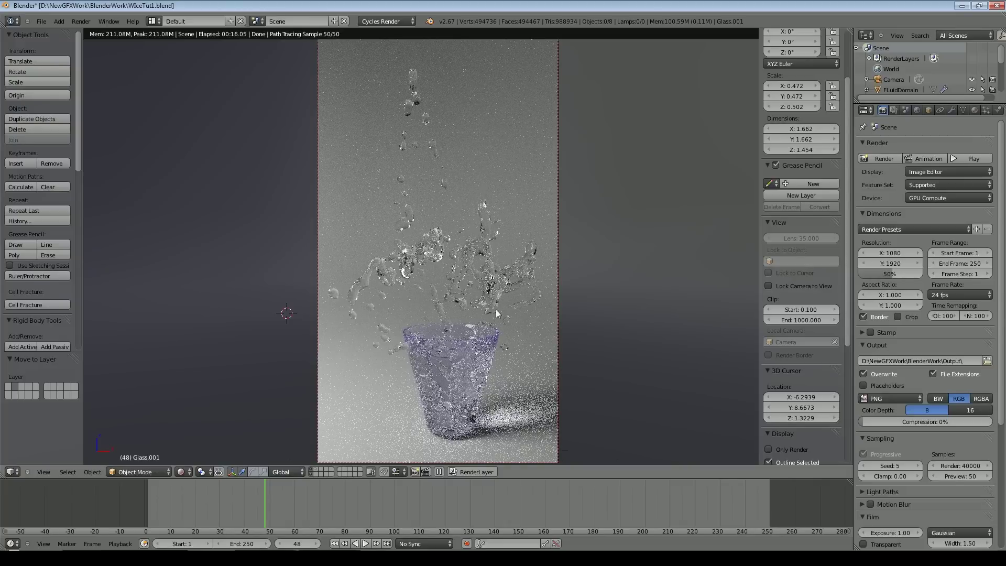
# Step: Return the viewport to solid shading and move the rim light behind the backdrop by -11.394 in Y
pyautogui.click(181, 472)
pyautogui.click(200, 437)
pyautogui.scroll(-3, 511, 283)
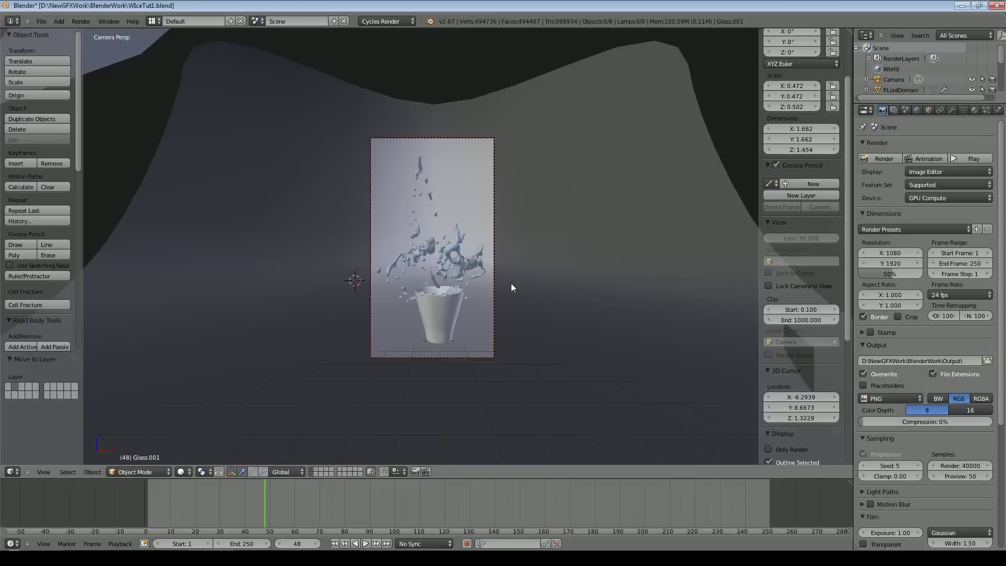
pyautogui.press('KP_7')
pyautogui.scroll(-3, 401, 285)
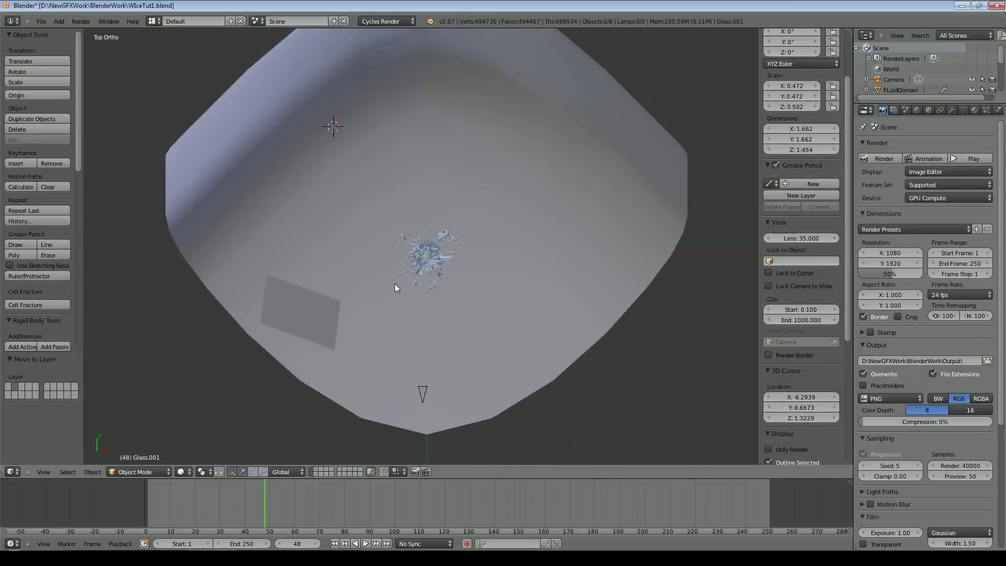
pyautogui.scroll(-2, 395, 286)
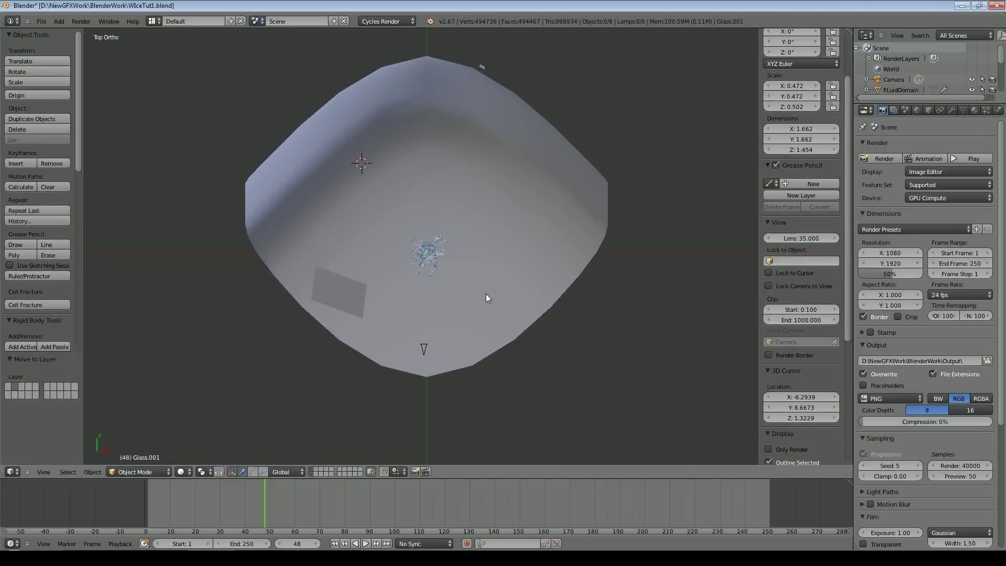
pyautogui.moveTo(483, 290); pyautogui.dragTo(398, 230, button='middle')
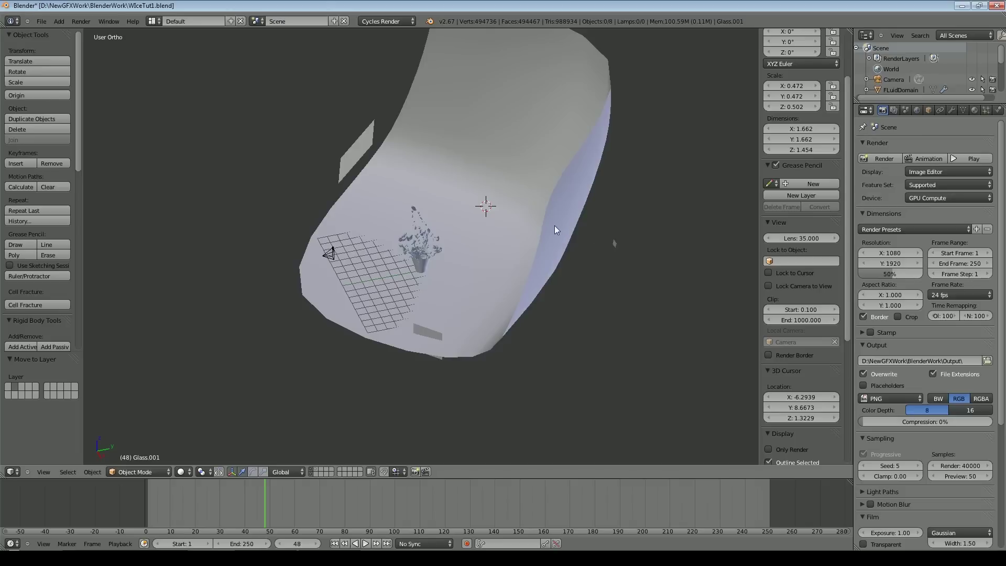
pyautogui.rightClick(615, 243)
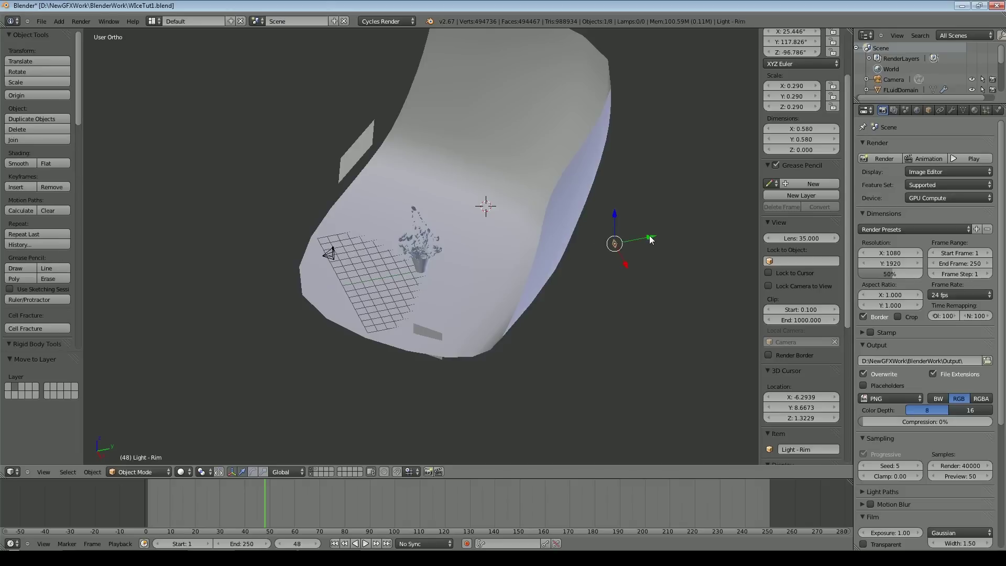
pyautogui.moveTo(639, 240); pyautogui.dragTo(582, 254)
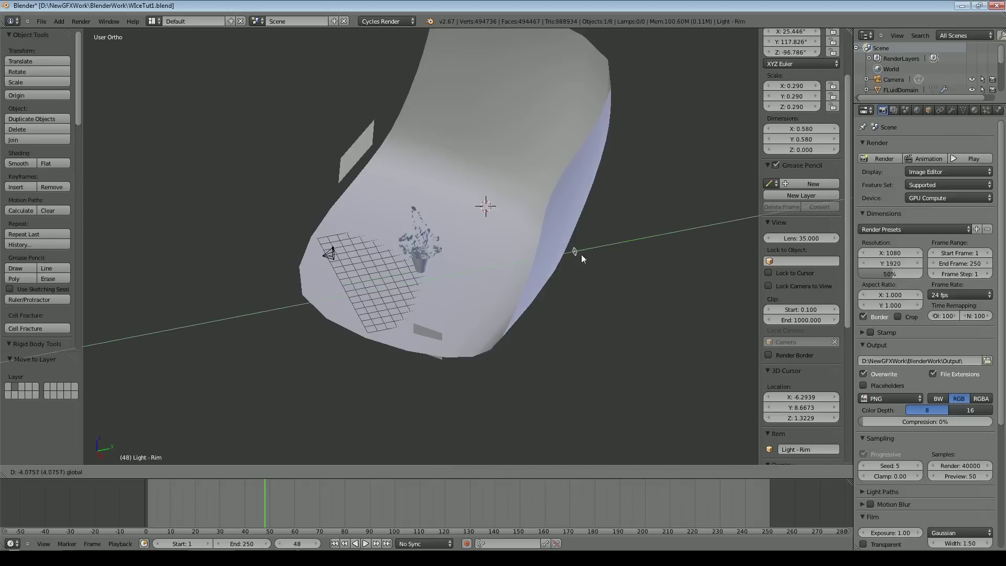
pyautogui.click(540, 266)
pyautogui.press('KP_0')
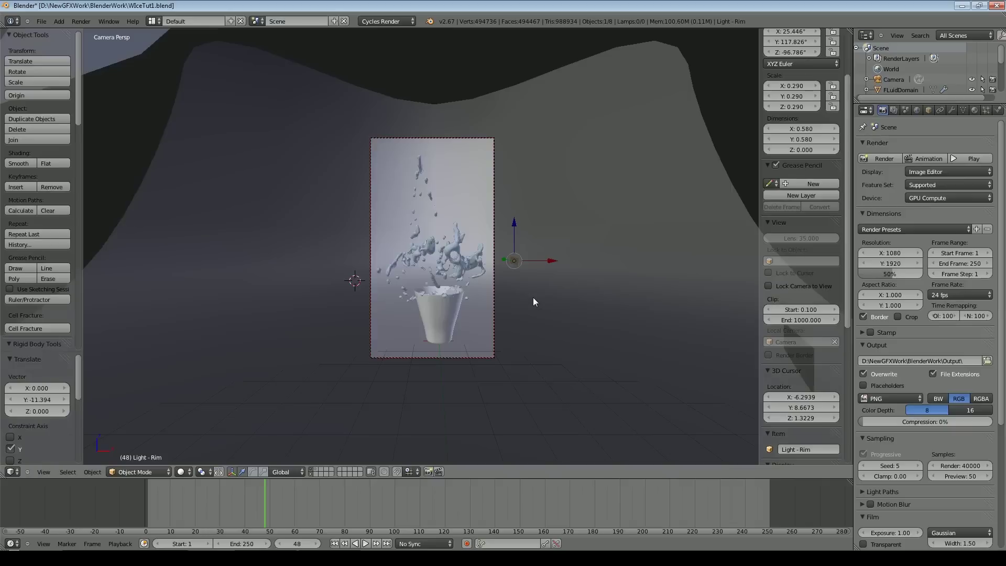
# Step: In camera view, shift the rim light along X towards the splash and raise it by 0.837 in Z
pyautogui.press('Home')
pyautogui.moveTo(633, 274); pyautogui.dragTo(565, 269)
pyautogui.moveTo(529, 236); pyautogui.dragTo(526, 210)
pyautogui.hotkey('ctrl', 'z')
# Step: In top view, rotate the key light by 16.148° towards the splash and scale it by 0.608
pyautogui.scroll(-5, 563, 288)
pyautogui.rightClick(215, 132)
pyautogui.press('KP_7')
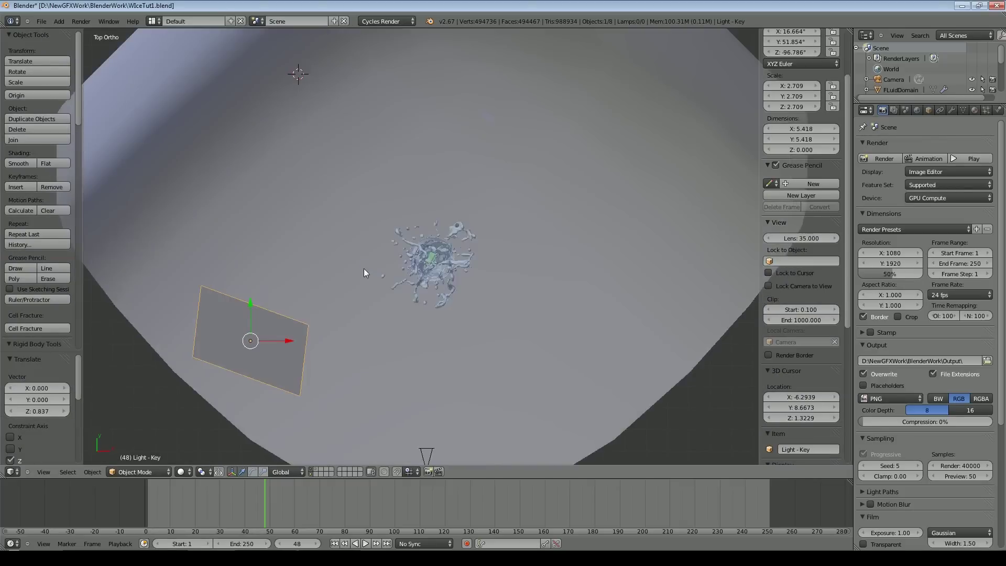
pyautogui.scroll(-3, 365, 273)
pyautogui.click(362, 303)
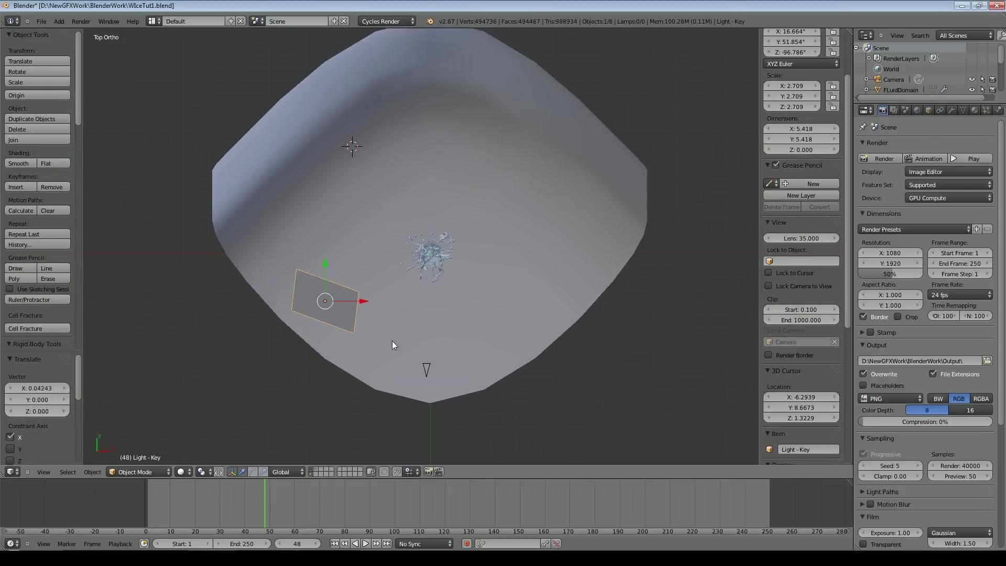
pyautogui.press('r')
pyautogui.click(380, 359)
pyautogui.press('s')
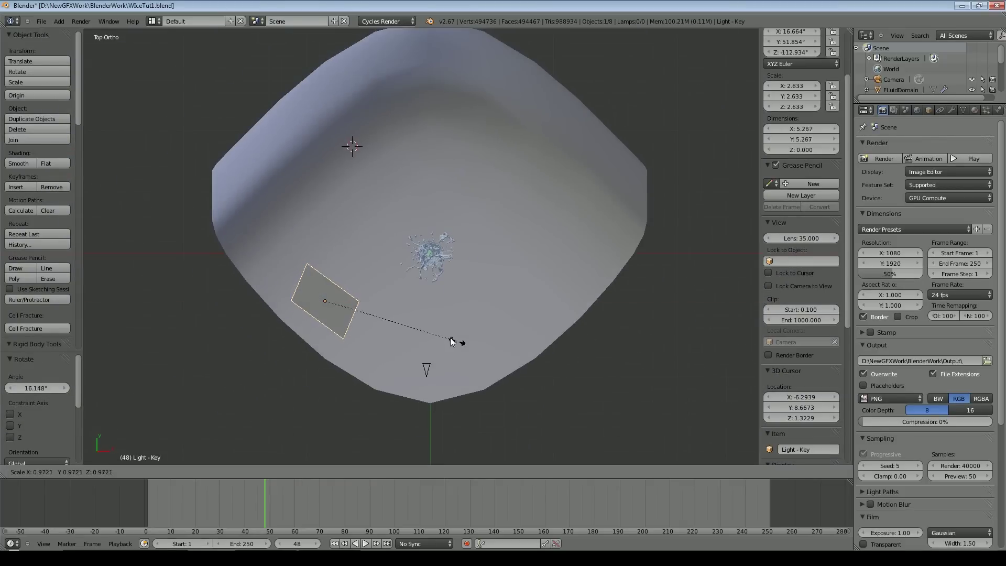
pyautogui.click(407, 331)
# Step: Set the key light's emission strength to 20 and move it by 0.821 in X, -0.126 in Y and -0.391 in Z
pyautogui.moveTo(432, 367); pyautogui.dragTo(412, 299, button='middle')
pyautogui.click(975, 110)
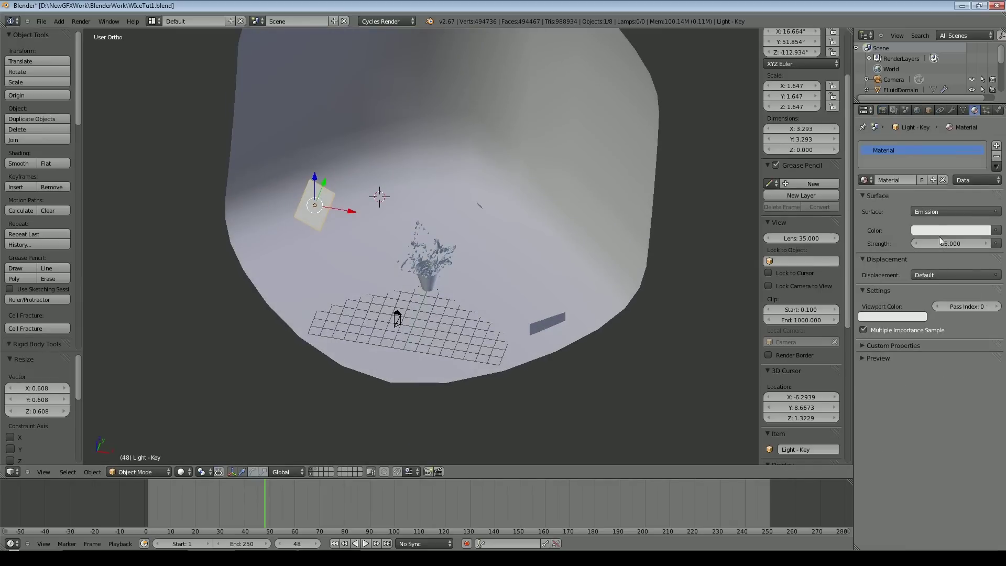
pyautogui.press('BackSpace')
pyautogui.press('BackSpace')
pyautogui.press('BackSpace')
pyautogui.press('BackSpace')
pyautogui.write('20')
pyautogui.press('Return')
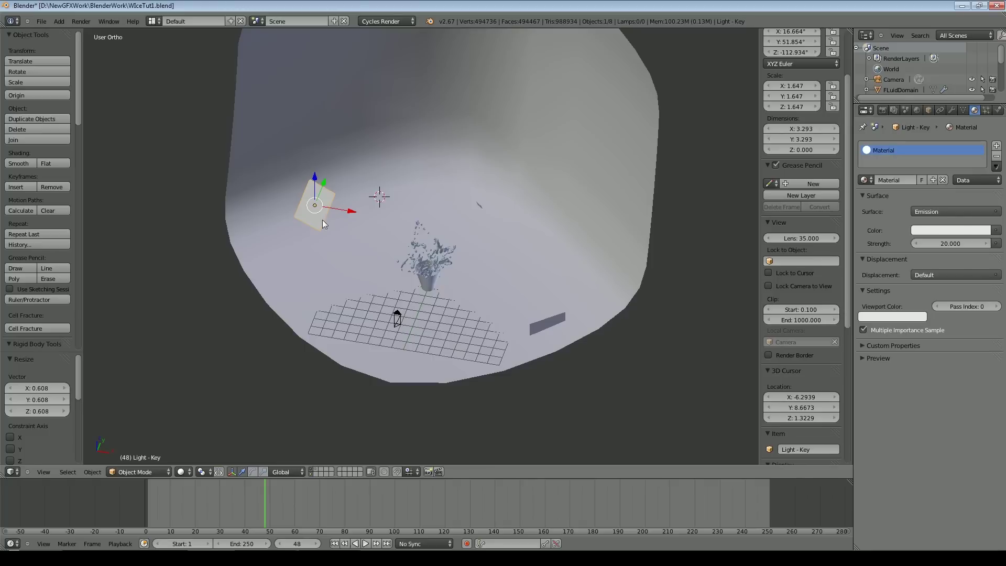
pyautogui.press('g')
pyautogui.click(344, 216)
# Step: Move the fill light by -5.565 in X and -2.893 in Y, raise it by 4.423 in Z, and scale it by 1.281
pyautogui.rightClick(548, 324)
pyautogui.press('g')
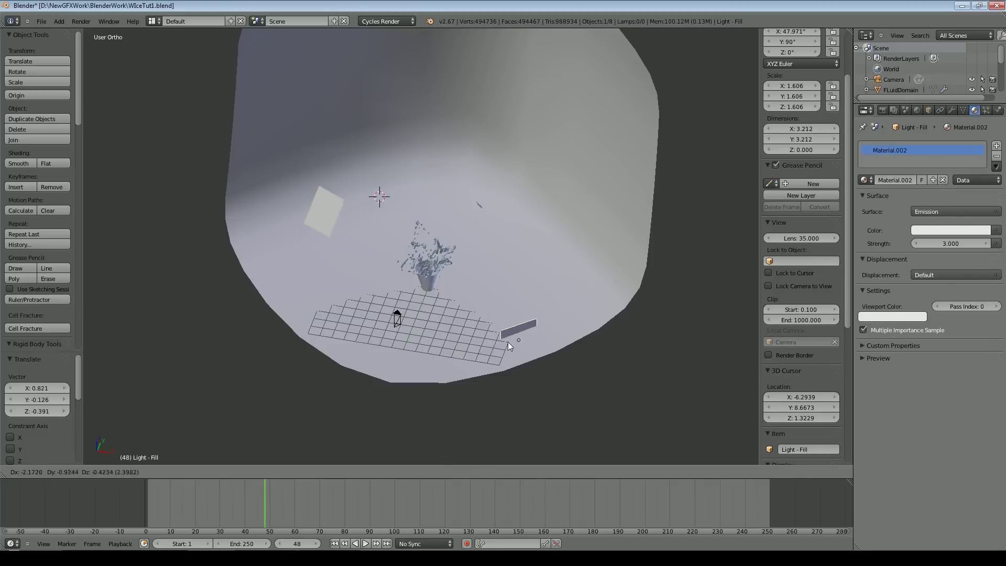
pyautogui.press('z')
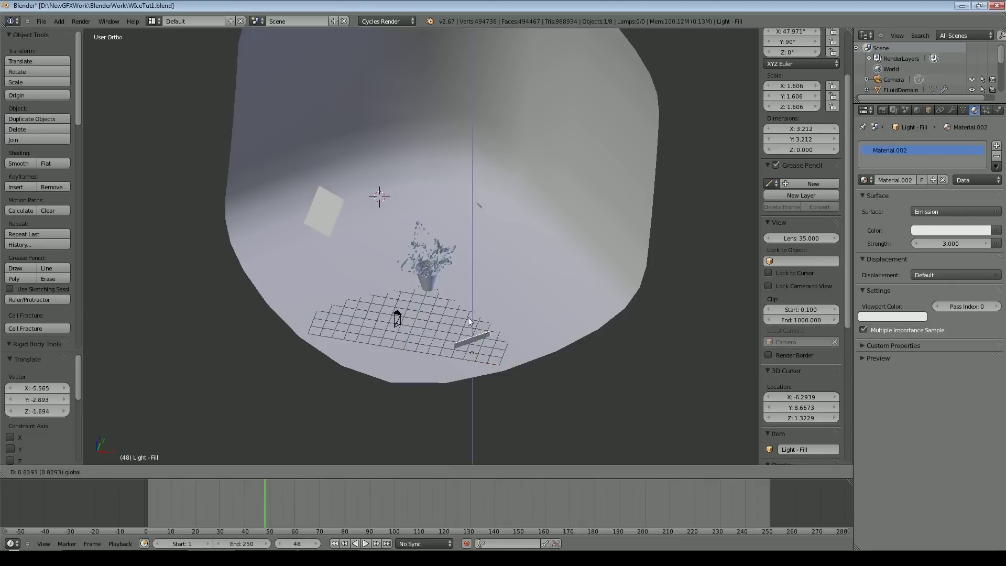
pyautogui.click(461, 292)
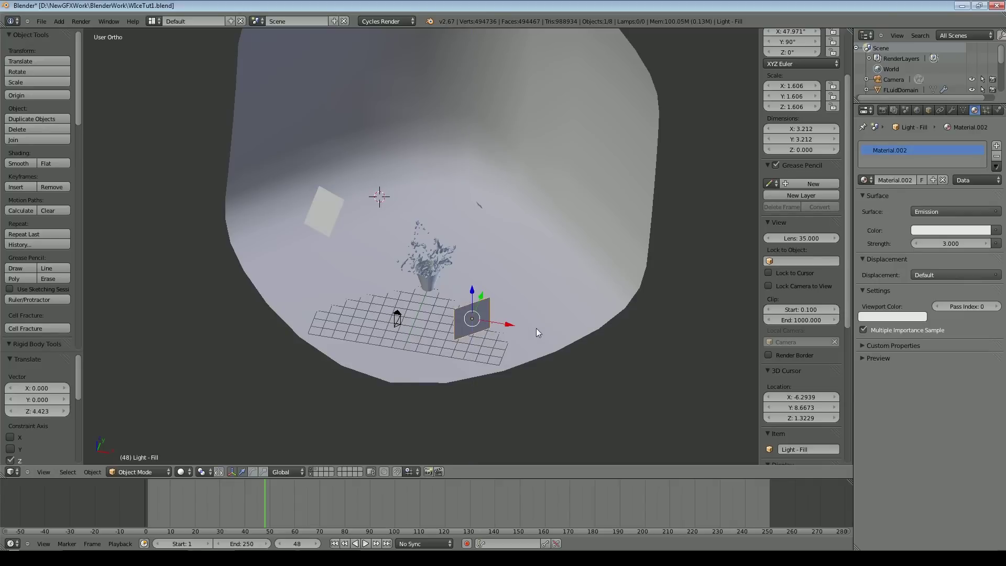
pyautogui.press('s')
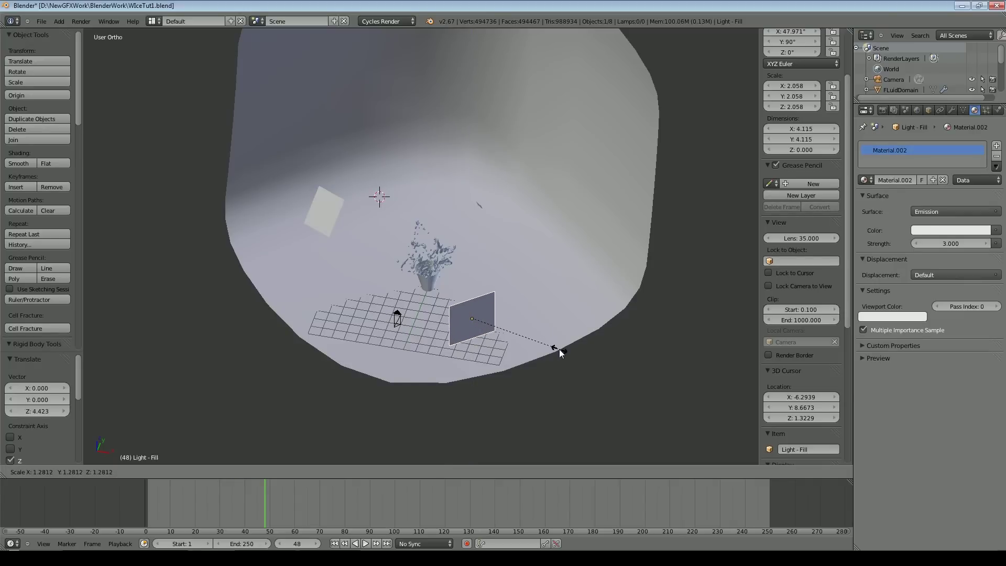
pyautogui.click(559, 349)
# Step: Set the fill light's emission strength to 1 and rotate it by 23.253° around global Z to face the splash
pyautogui.moveTo(561, 380); pyautogui.dragTo(574, 385, button='middle')
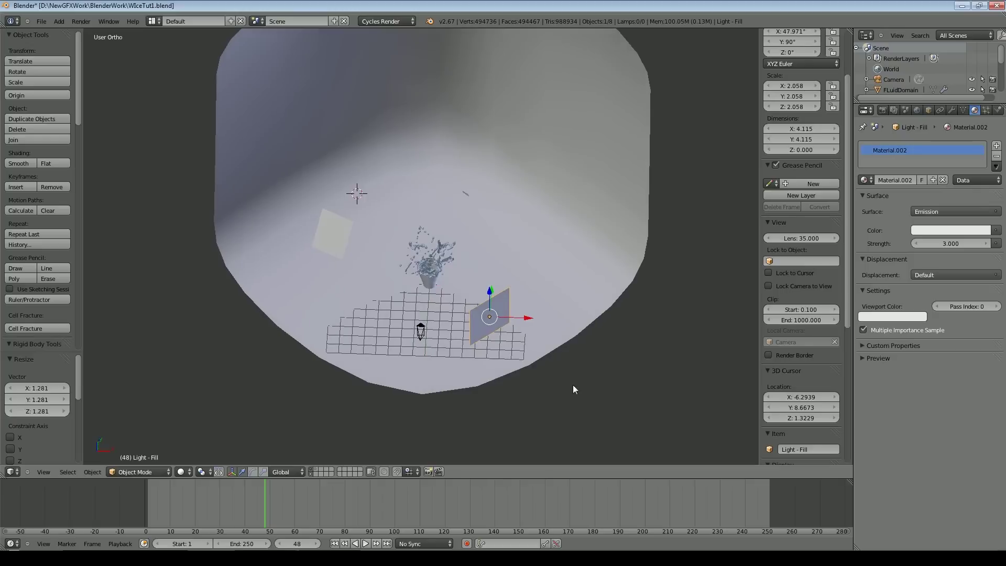
pyautogui.click(944, 244)
pyautogui.write('1')
pyautogui.press('Return')
pyautogui.press('KP_0')
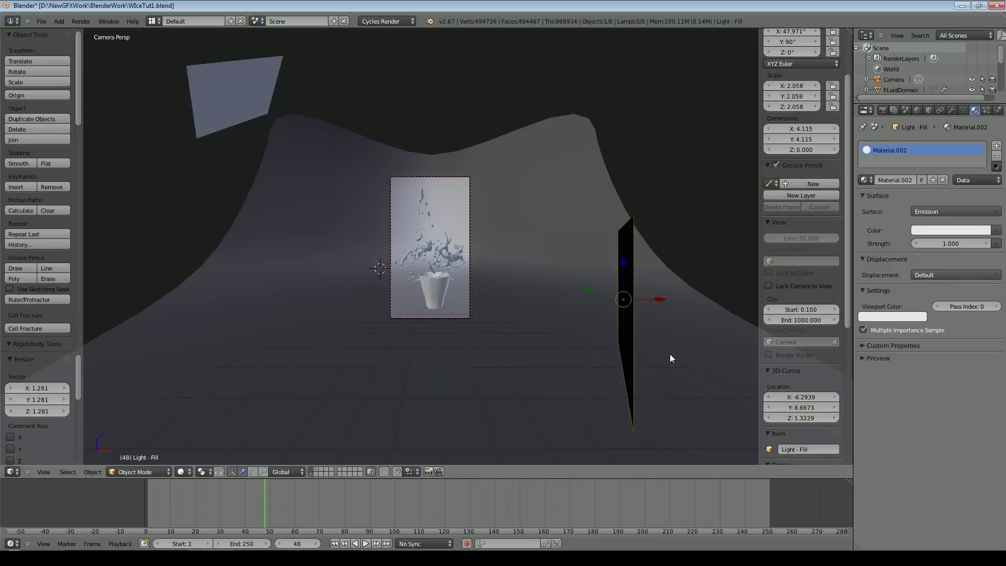
pyautogui.press('r')
pyautogui.press('z')
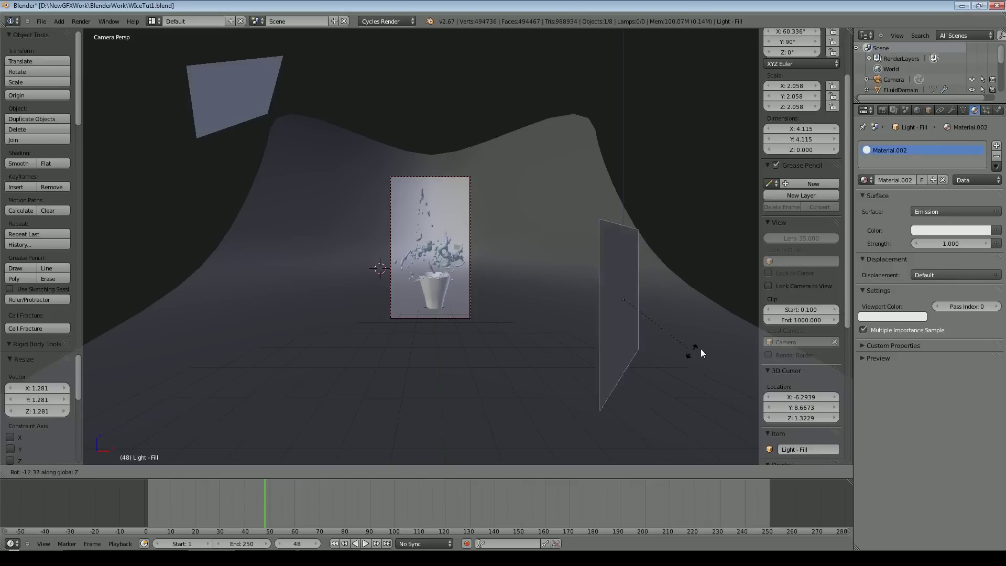
pyautogui.click(736, 347)
# Step: Raise the rim light by 1.124 in Z and check its placement in the camera frame
pyautogui.moveTo(586, 307); pyautogui.dragTo(529, 225, button='middle')
pyautogui.rightClick(486, 190)
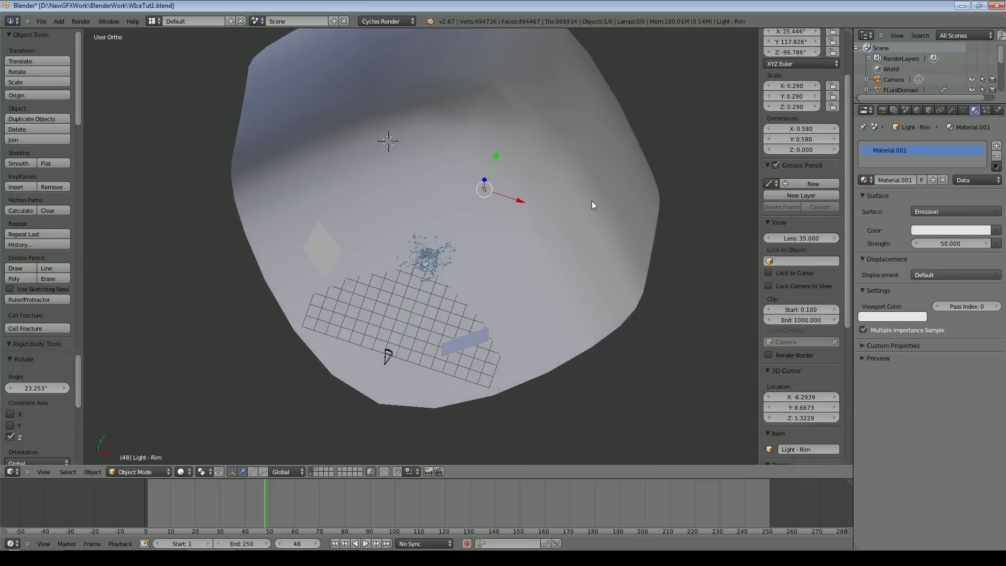
pyautogui.press('KP_0')
pyautogui.moveTo(461, 214); pyautogui.dragTo(458, 192)
pyautogui.scroll(5, 573, 194)
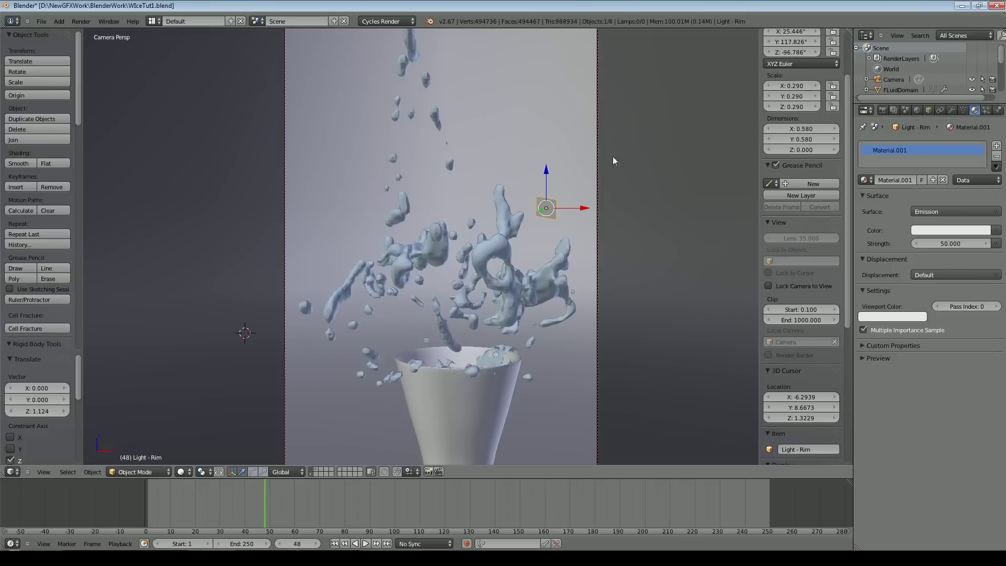
pyautogui.scroll(-1, 537, 242)
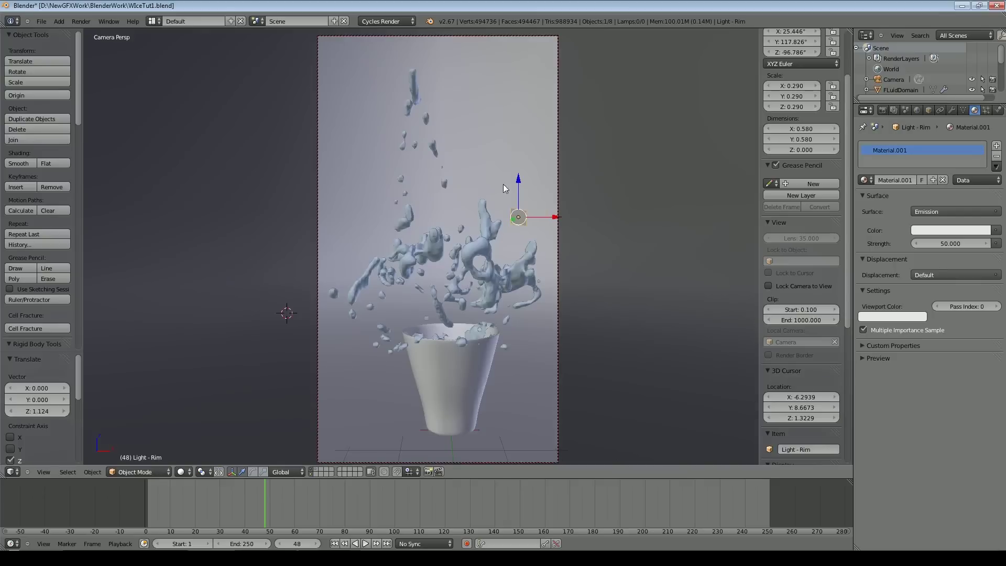
# Step: Save the file and run a brief test render of frame 48 to check the lighting
pyautogui.click(41, 21)
pyautogui.click(63, 88)
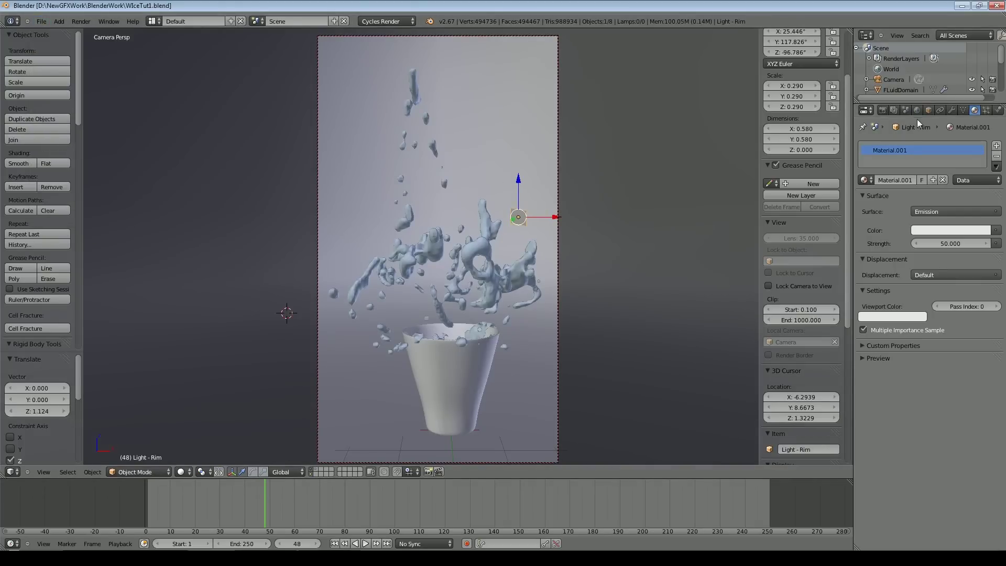
pyautogui.click(883, 110)
pyautogui.click(884, 159)
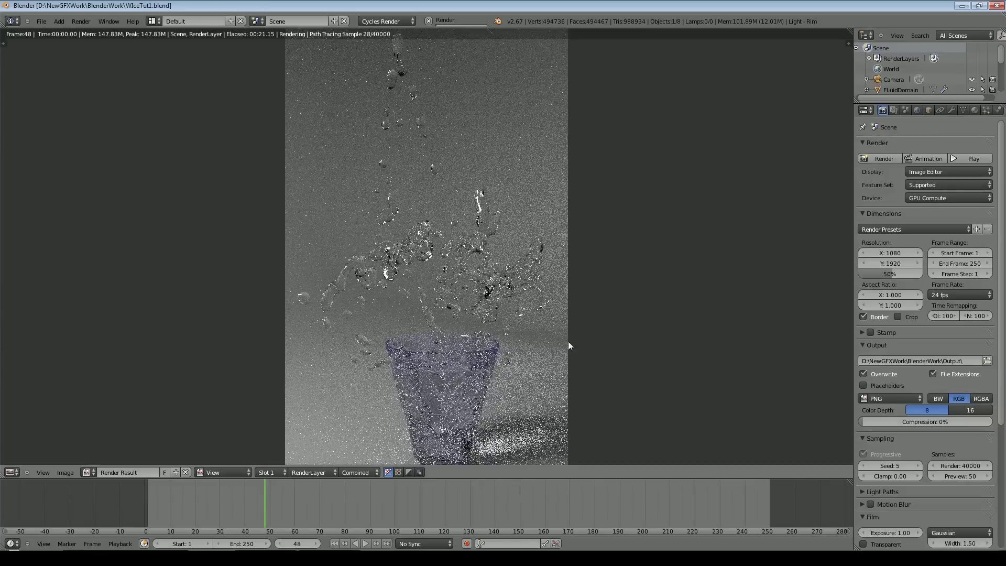
pyautogui.press('Escape')
pyautogui.press('Escape')
# Step: Move the rim light by -2.828 in Z
pyautogui.moveTo(565, 278); pyautogui.dragTo(663, 253, button='middle')
pyautogui.press('g')
pyautogui.press('z')
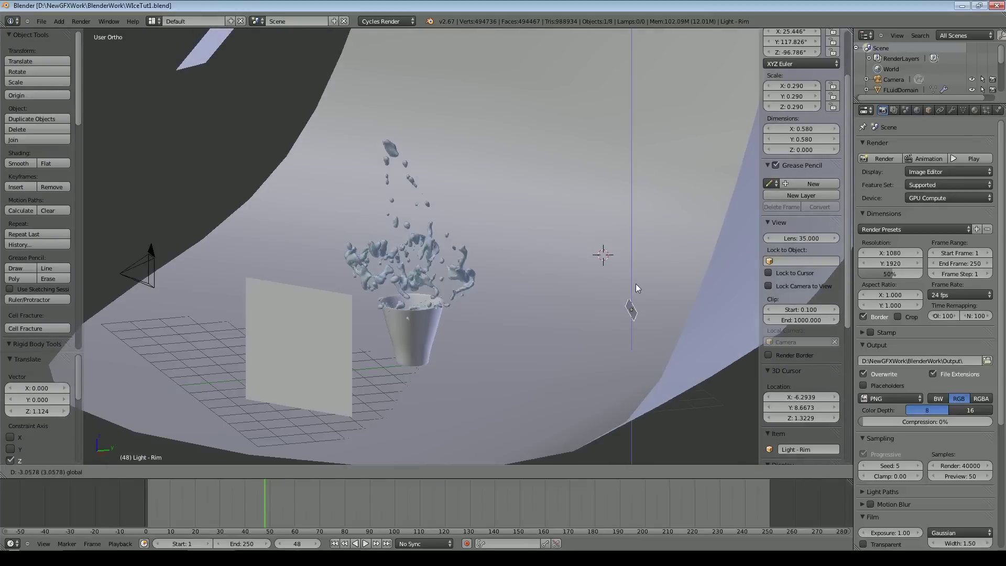
pyautogui.click(636, 265)
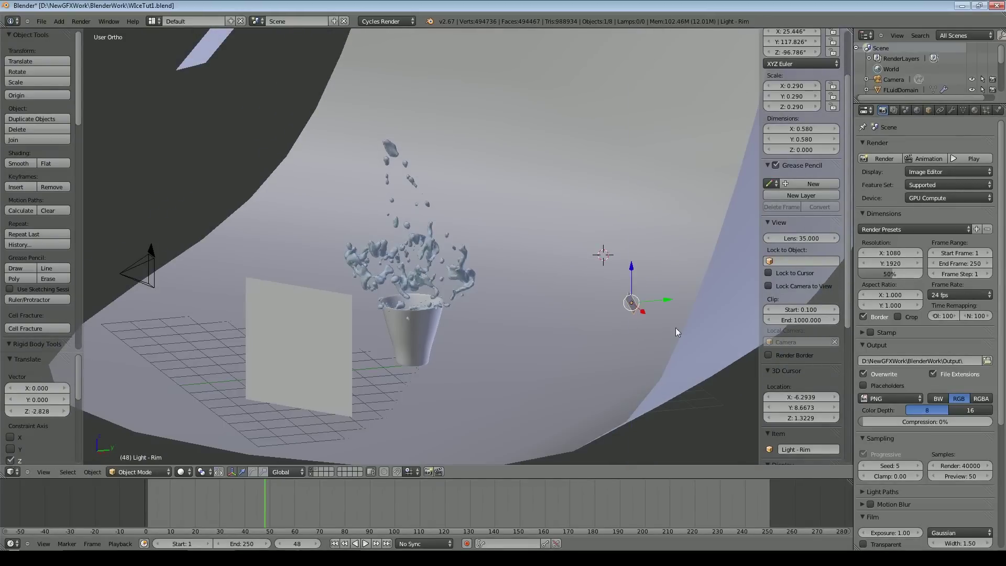
# Step: Rotate the rim light by about -13° around global X and scale it by 1.303
pyautogui.press('r')
pyautogui.press('x')
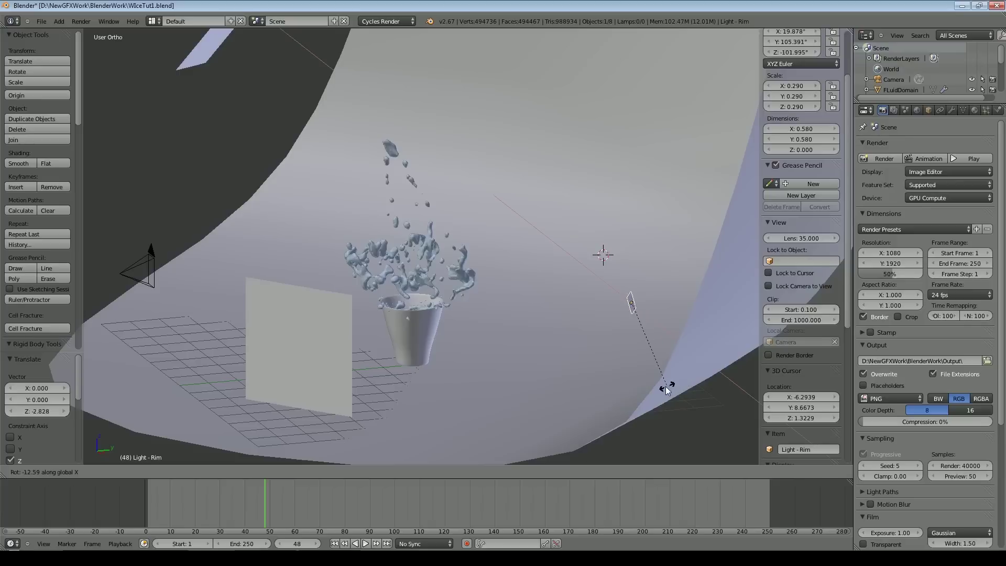
pyautogui.click(667, 388)
pyautogui.press('s')
pyautogui.click(706, 379)
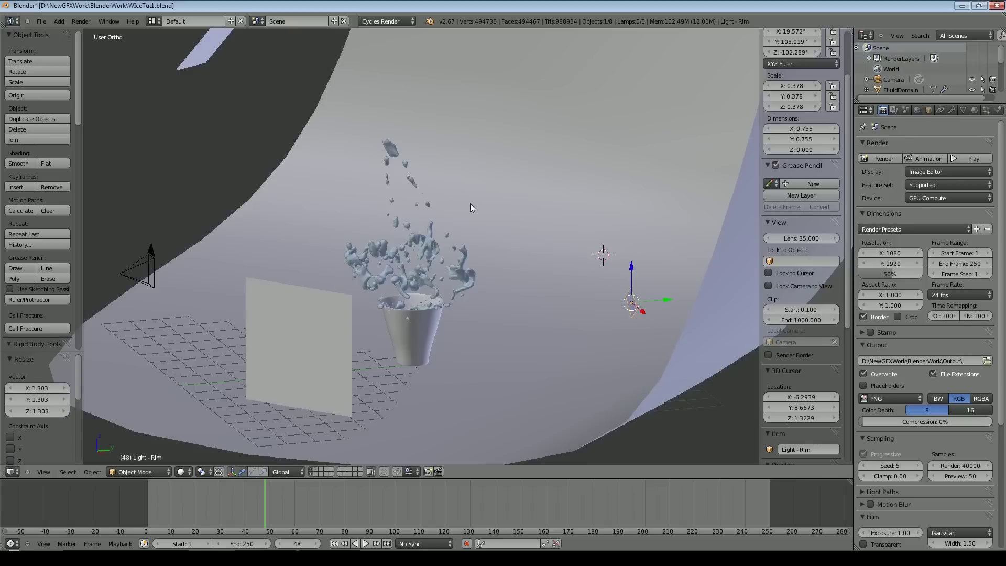
pyautogui.press('KP_0')
pyautogui.press('KP_0')
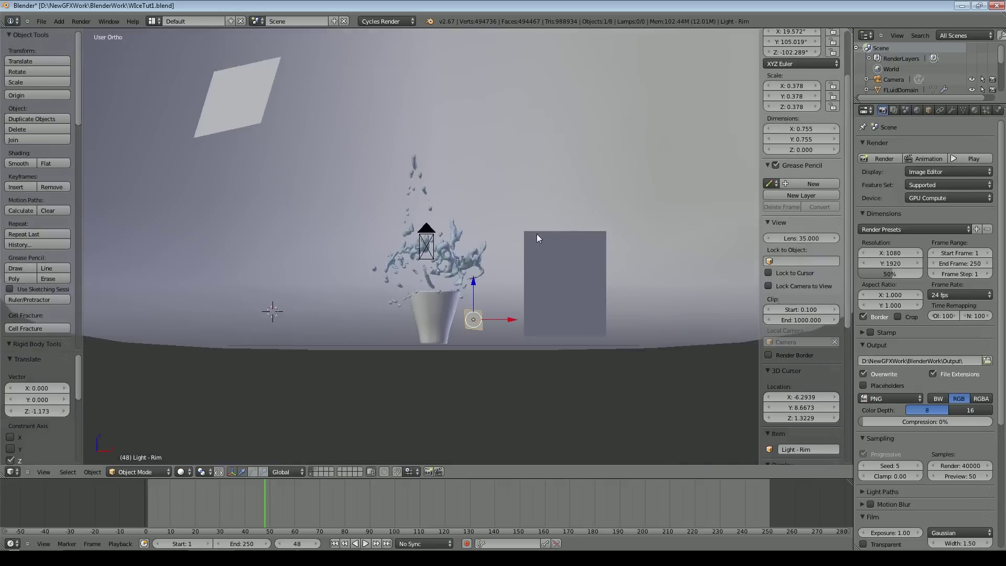
# Step: Rotate the rim light by about 29.9° around global Z and about -26.3° around global X
pyautogui.press('KP_0')
pyautogui.press('r')
pyautogui.press('x')
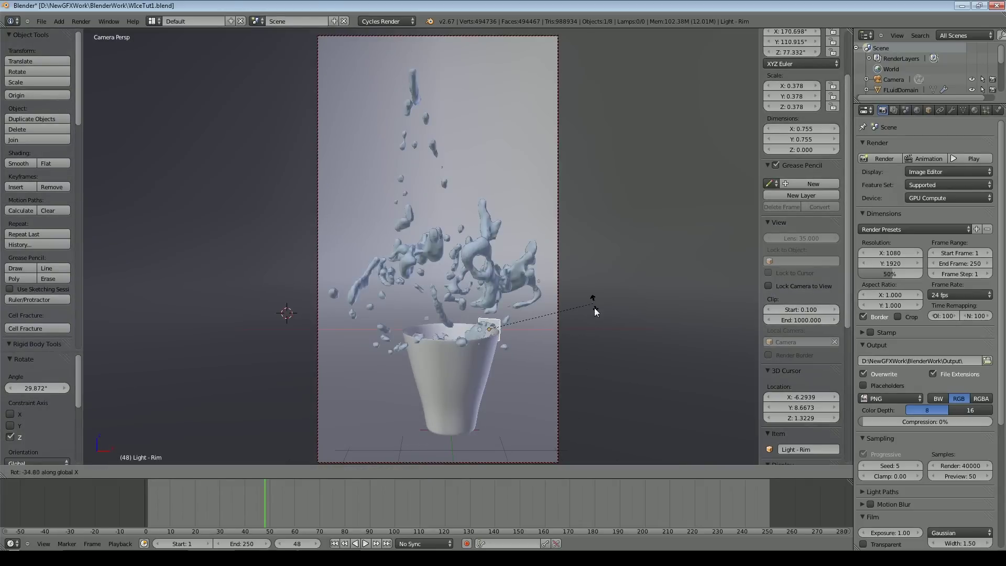
pyautogui.click(593, 319)
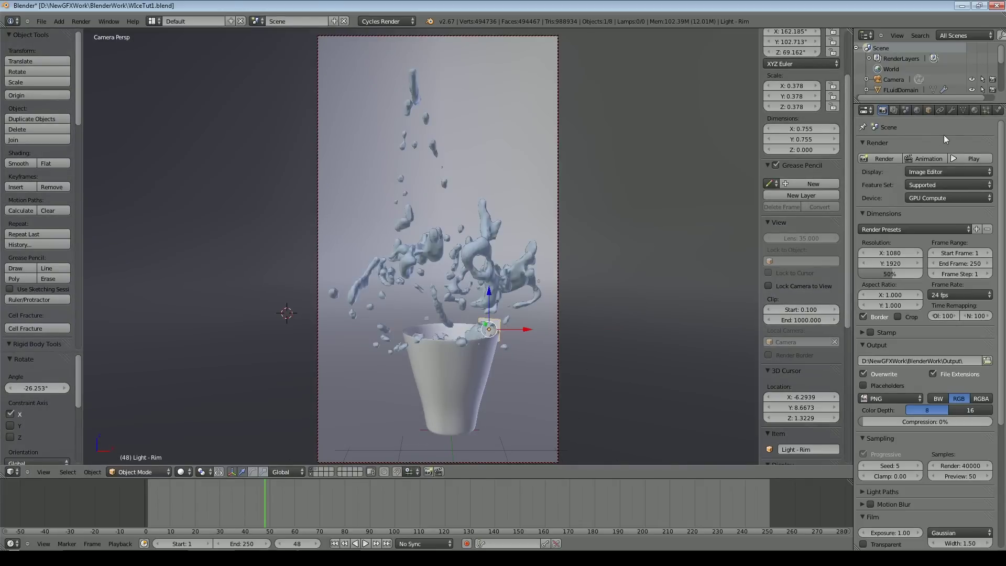
# Step: Save the file and give the backdrop plane a new Diffuse BSDF material with a light grey colour
pyautogui.click(974, 110)
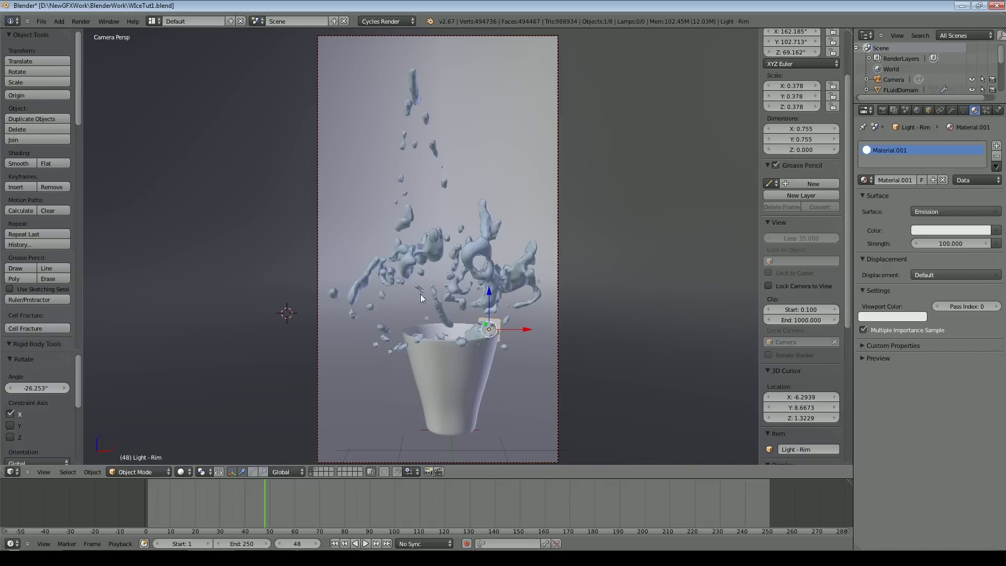
pyautogui.click(42, 21)
pyautogui.click(32, 86)
pyautogui.rightClick(659, 146)
pyautogui.click(914, 180)
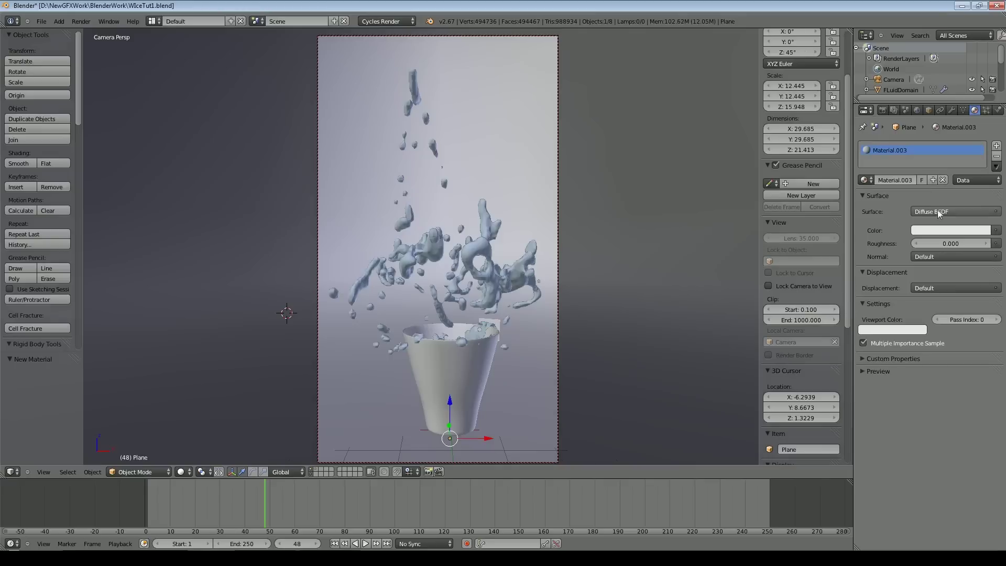
pyautogui.click(952, 230)
pyautogui.moveTo(983, 87); pyautogui.dragTo(984, 105)
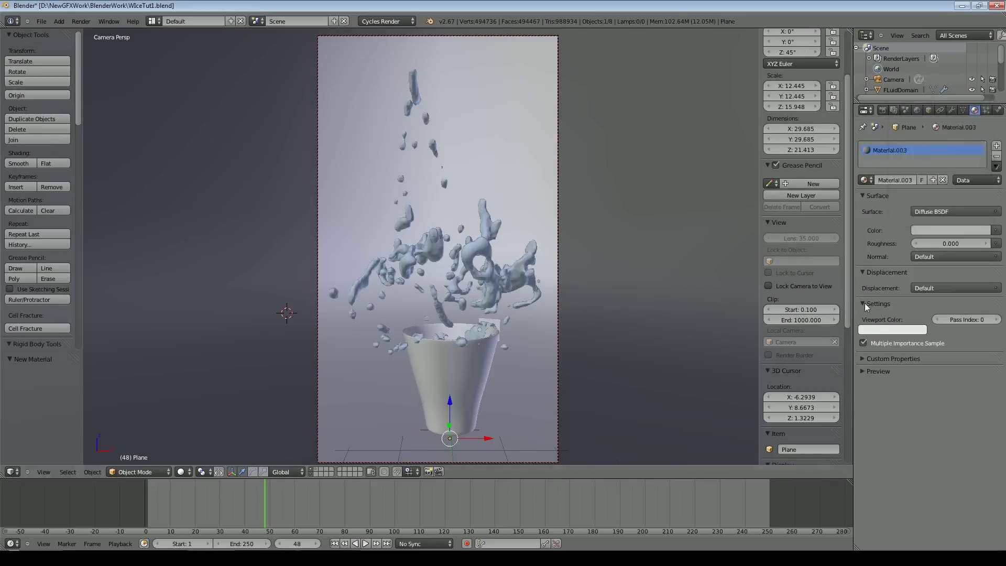
# Step: Select the rim light and preview its effect in rendered shading, returning to solid shading
pyautogui.click(901, 90)
pyautogui.scroll(-3, 918, 84)
pyautogui.click(903, 77)
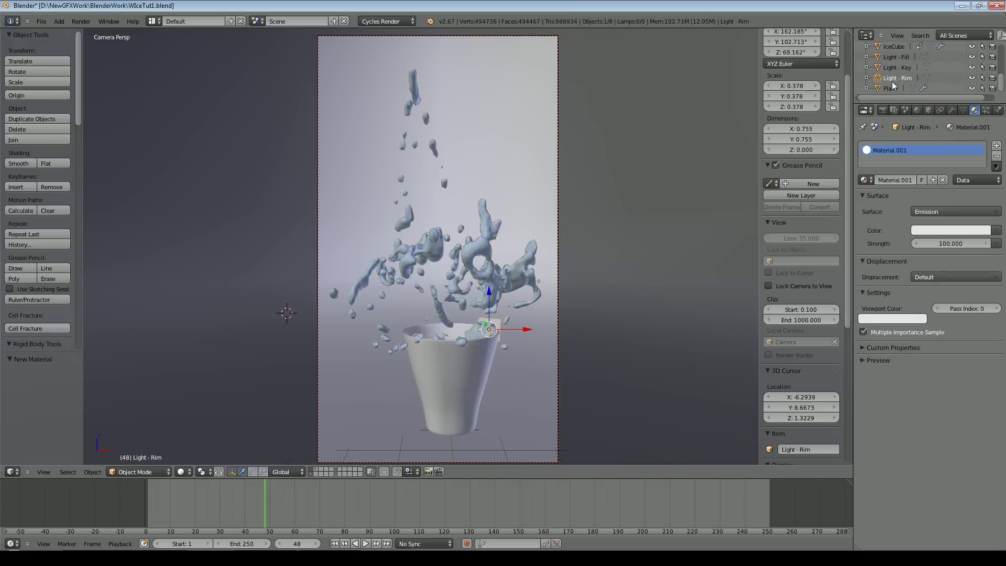
pyautogui.click(183, 472)
pyautogui.click(207, 457)
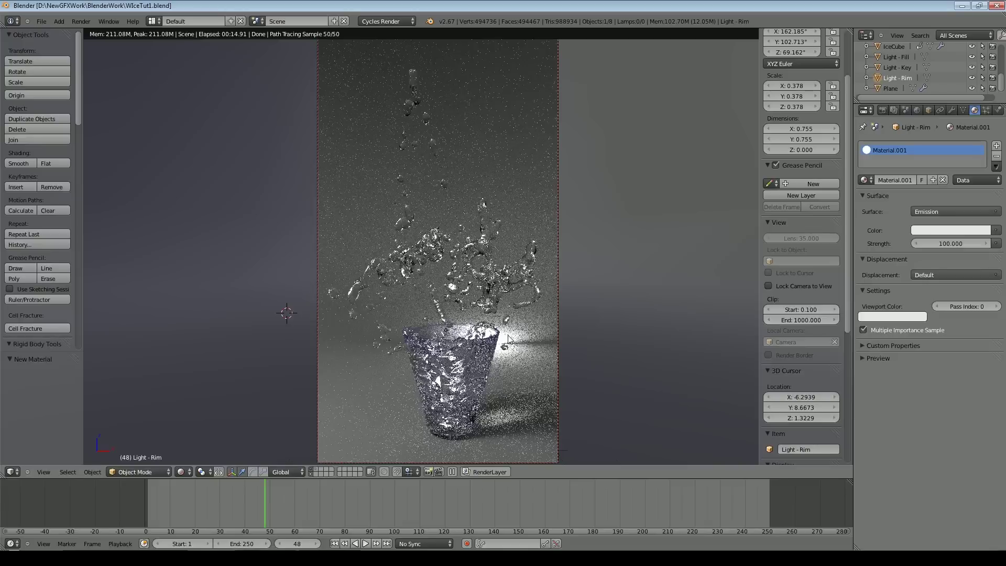
pyautogui.click(181, 472)
pyautogui.click(193, 437)
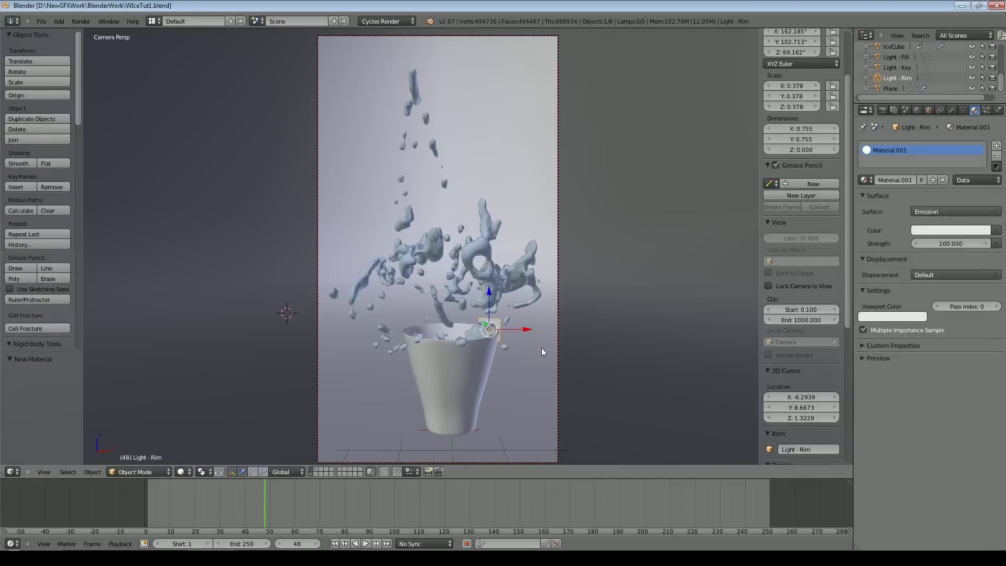
# Step: Scale the rim light by 0.632, raise it along Z, and shift it -0.671 in Y and -0.716 in X
pyautogui.press('s')
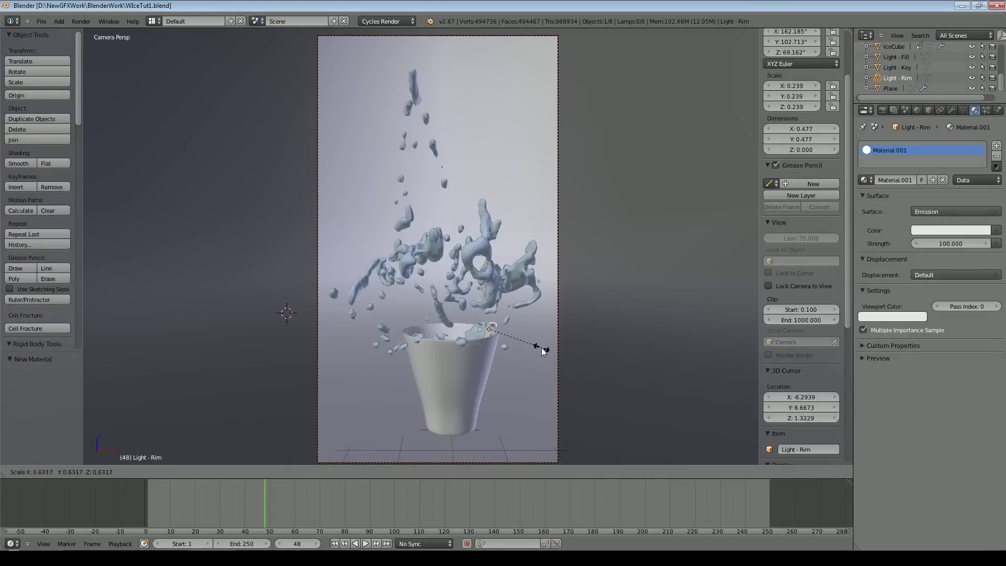
pyautogui.click(543, 377)
pyautogui.moveTo(543, 376); pyautogui.dragTo(469, 411, button='middle')
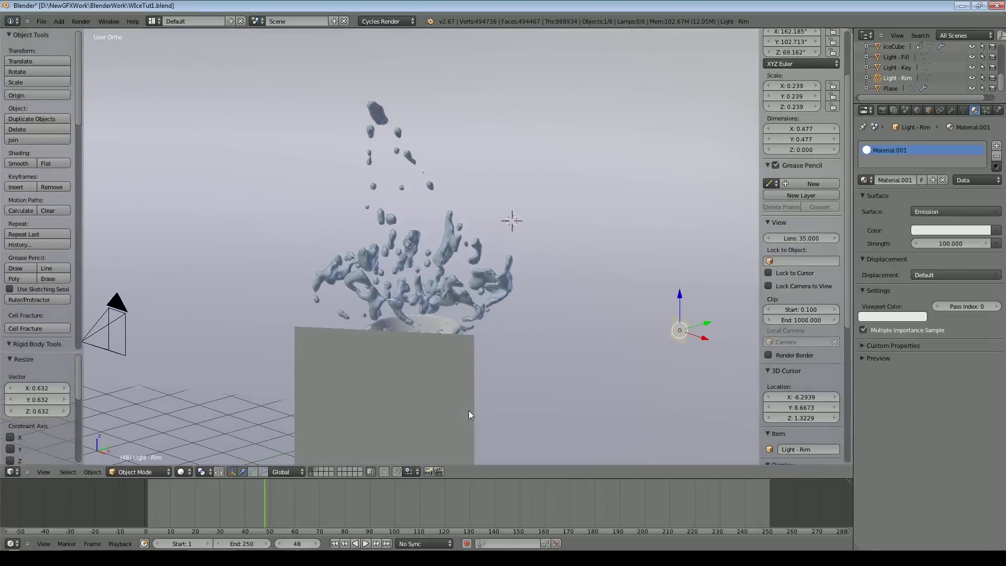
pyautogui.moveTo(681, 291); pyautogui.dragTo(676, 228)
pyautogui.moveTo(704, 264); pyautogui.dragTo(678, 260)
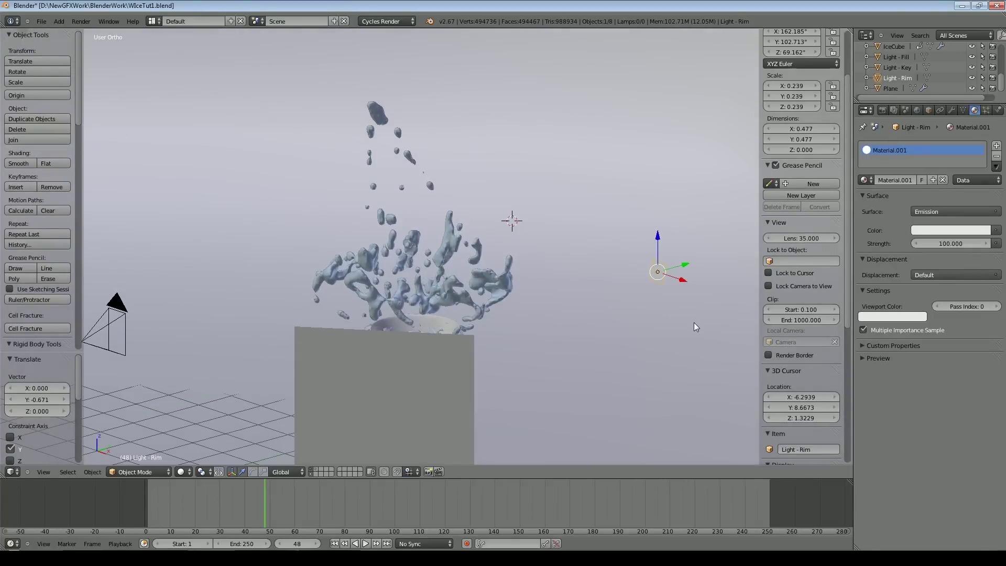
pyautogui.press('KP_0')
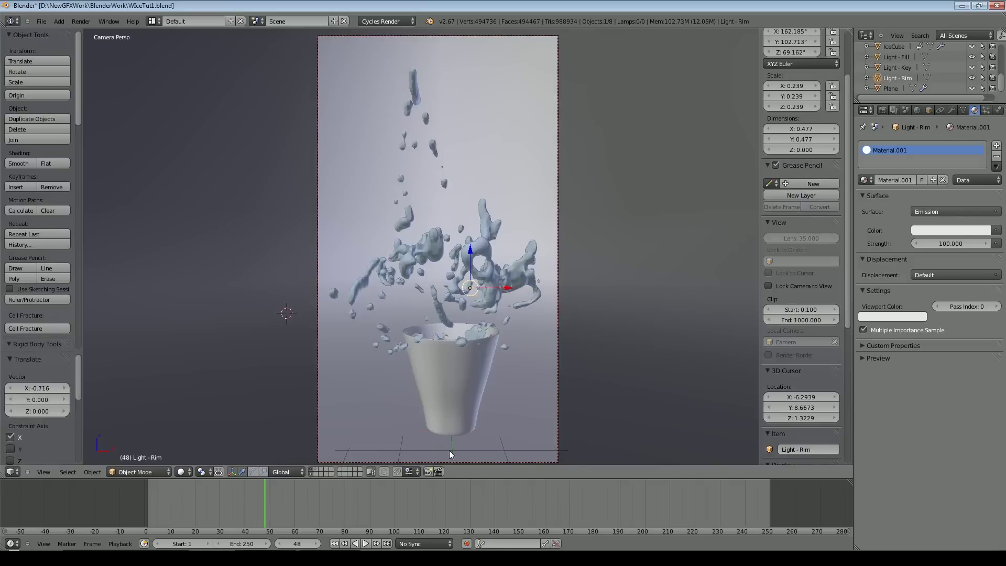
# Step: Preview the repositioned rim light in rendered shading through the camera, and return to solid shading
pyautogui.hotkey('shift', 'z')
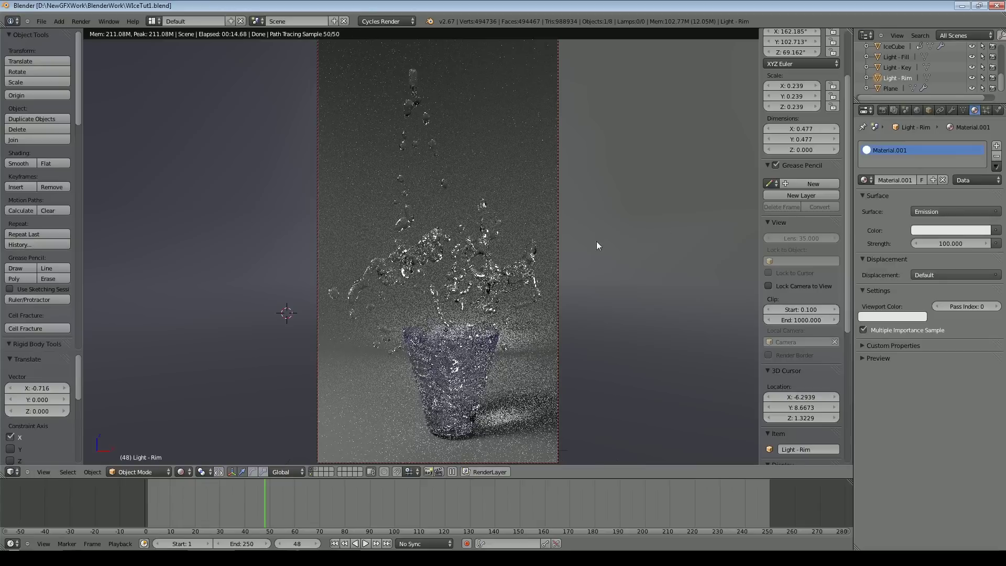
pyautogui.click(181, 472)
pyautogui.click(196, 437)
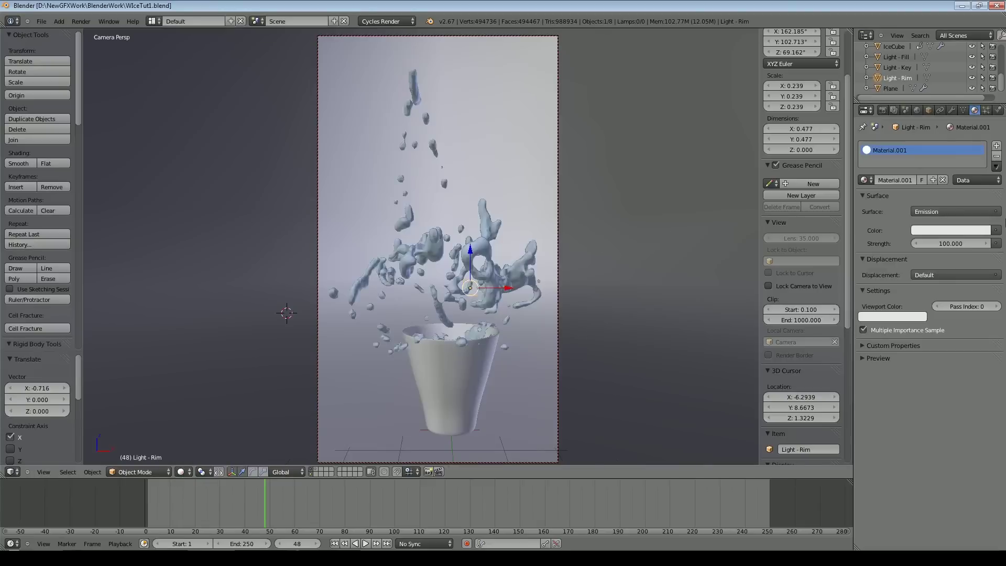
# Step: Set the render resolution to 100% and run a brief test render of frame 48
pyautogui.click(883, 111)
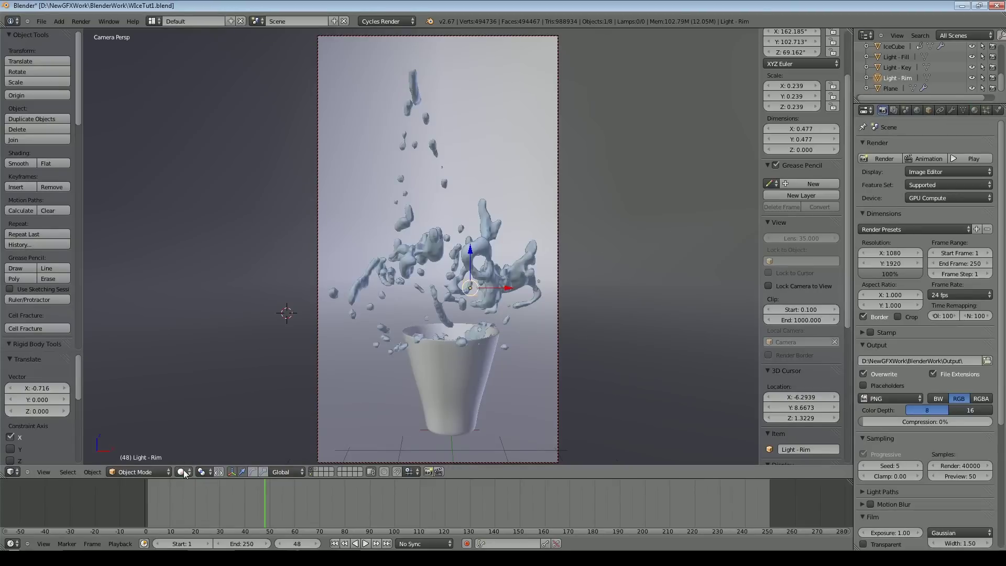
pyautogui.click(885, 159)
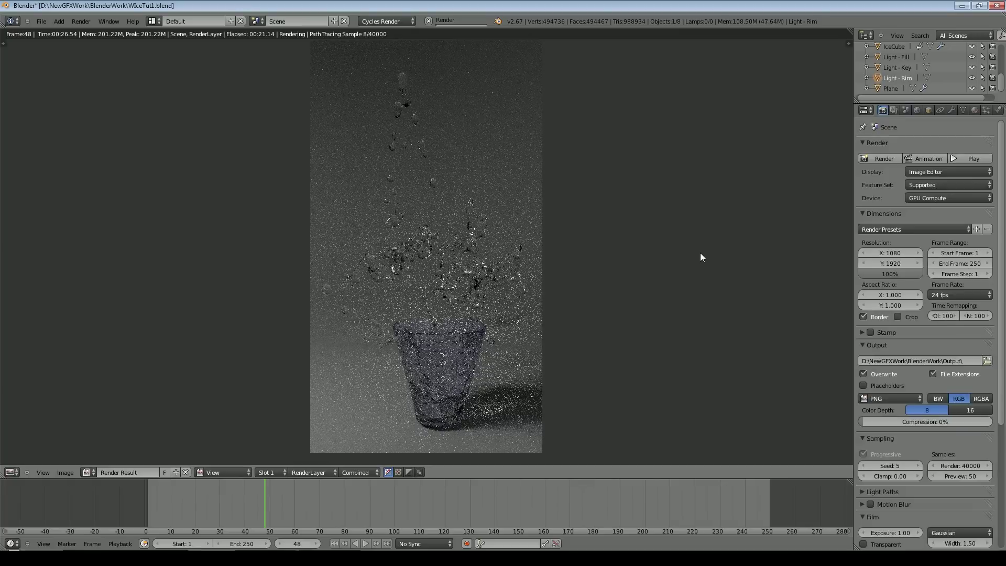
pyautogui.press('Escape')
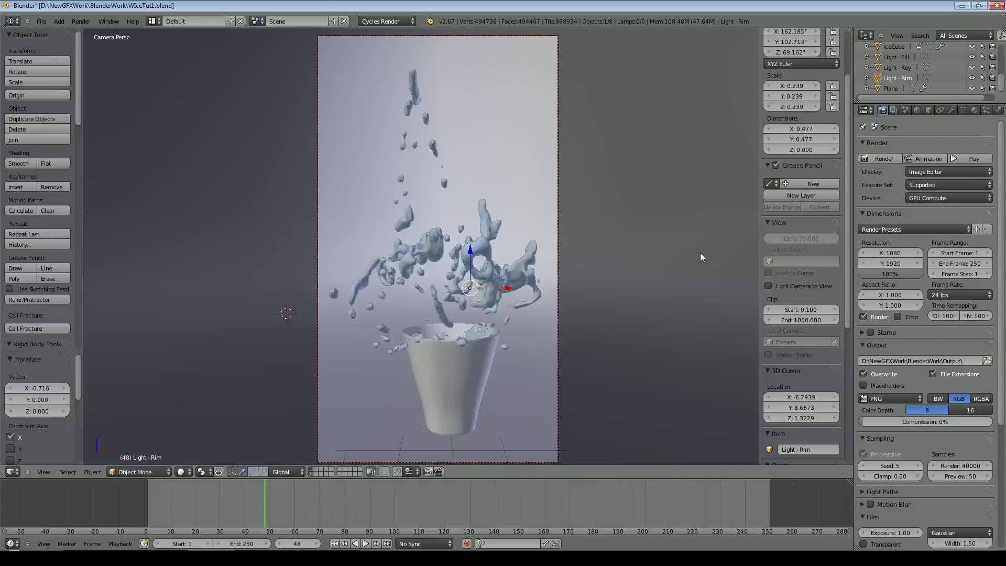
# Step: Move the rim light by -0.555 in Z and enlarge it by factors of 1.668 and 1.165
pyautogui.moveTo(471, 251); pyautogui.dragTo(473, 267)
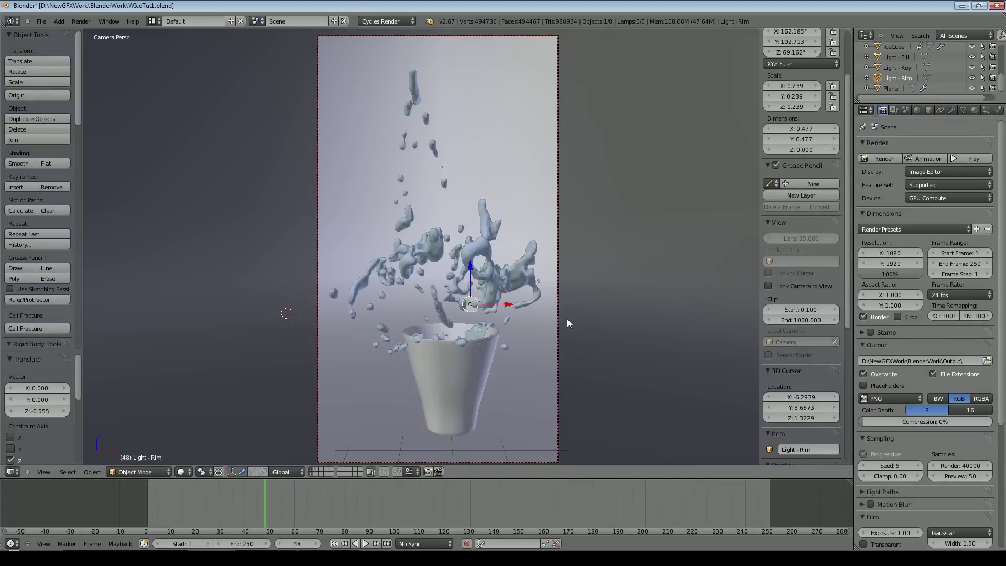
pyautogui.press('s')
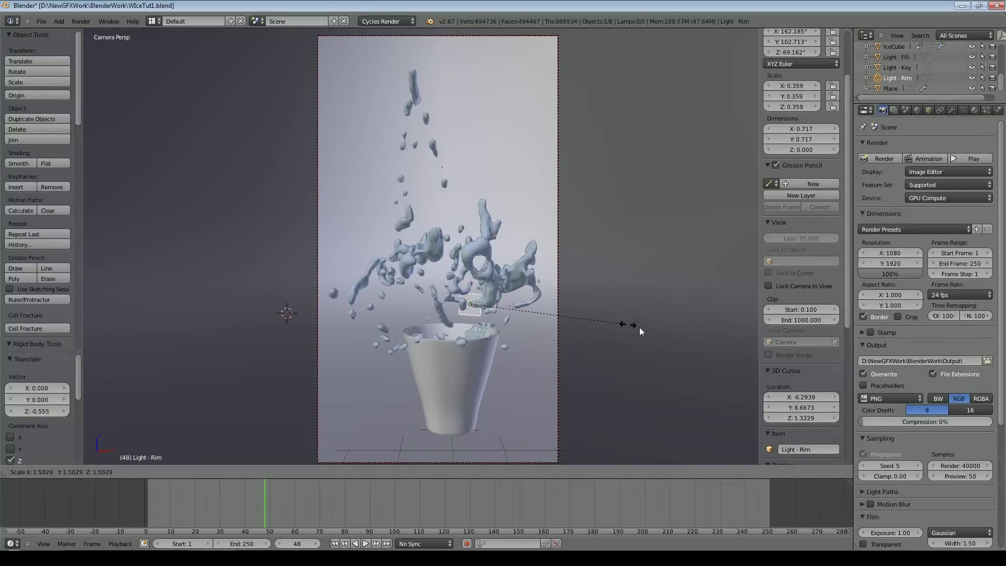
pyautogui.click(645, 327)
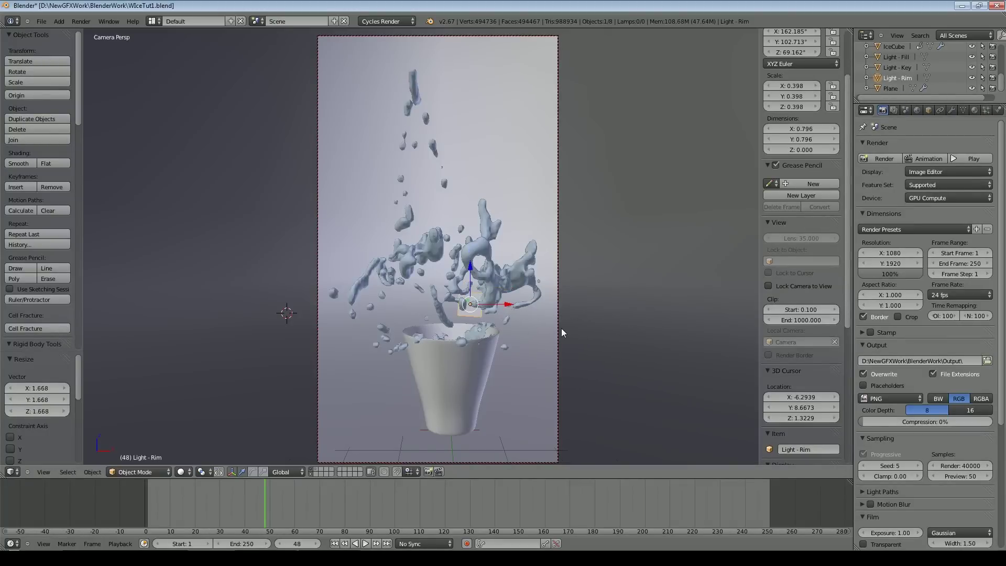
pyautogui.press('s')
pyautogui.click(538, 349)
# Step: Check the light material settings and test-render frame 48, examining the splash and glass up close
pyautogui.click(898, 67)
pyautogui.click(975, 110)
pyautogui.click(882, 110)
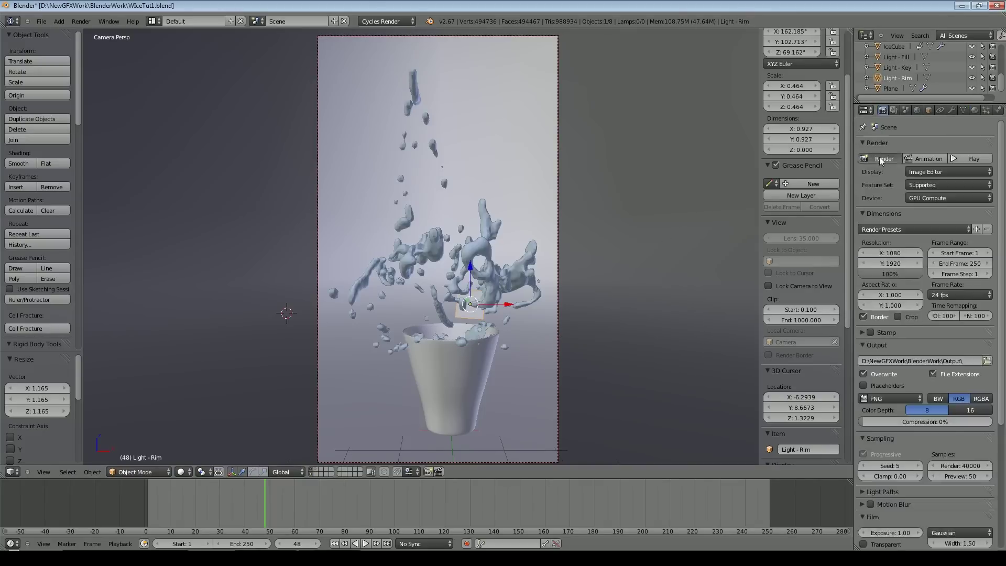
pyautogui.press('F12')
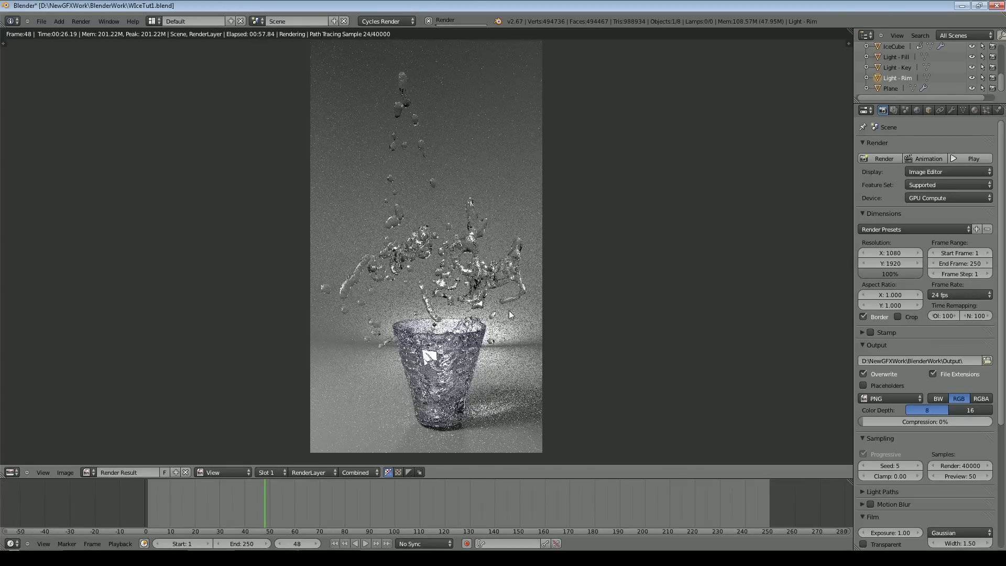
pyautogui.scroll(3, 509, 311)
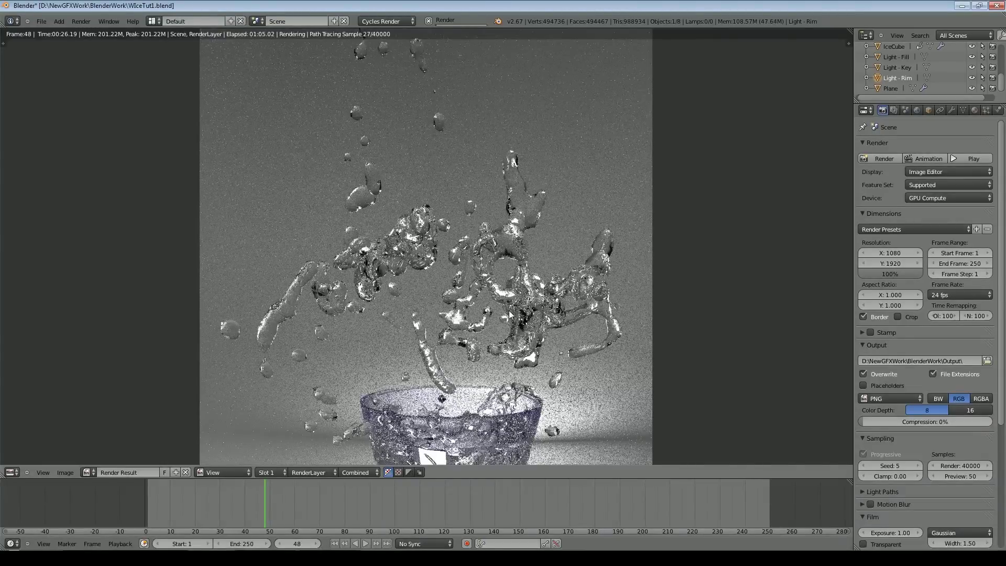
pyautogui.scroll(-2, 509, 310)
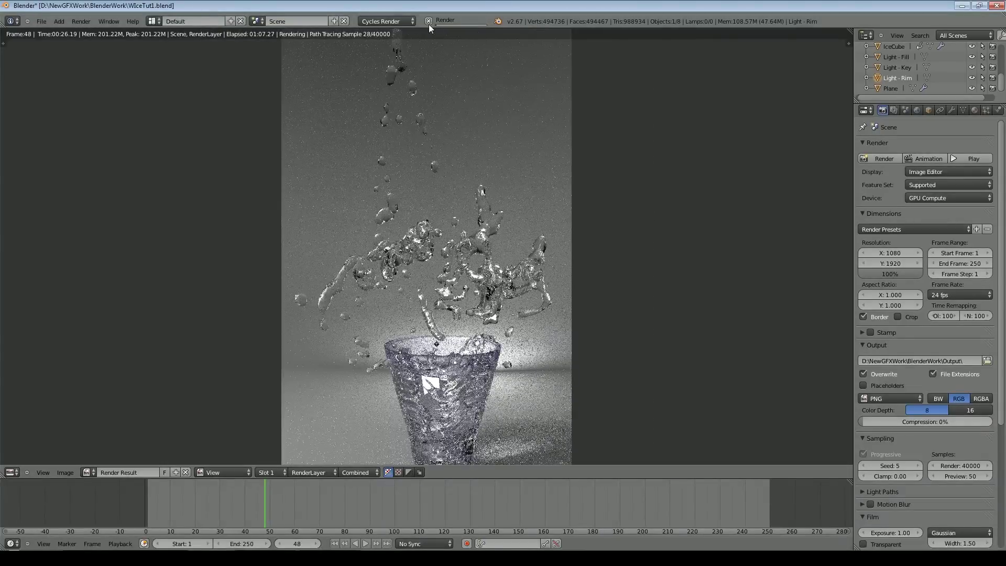